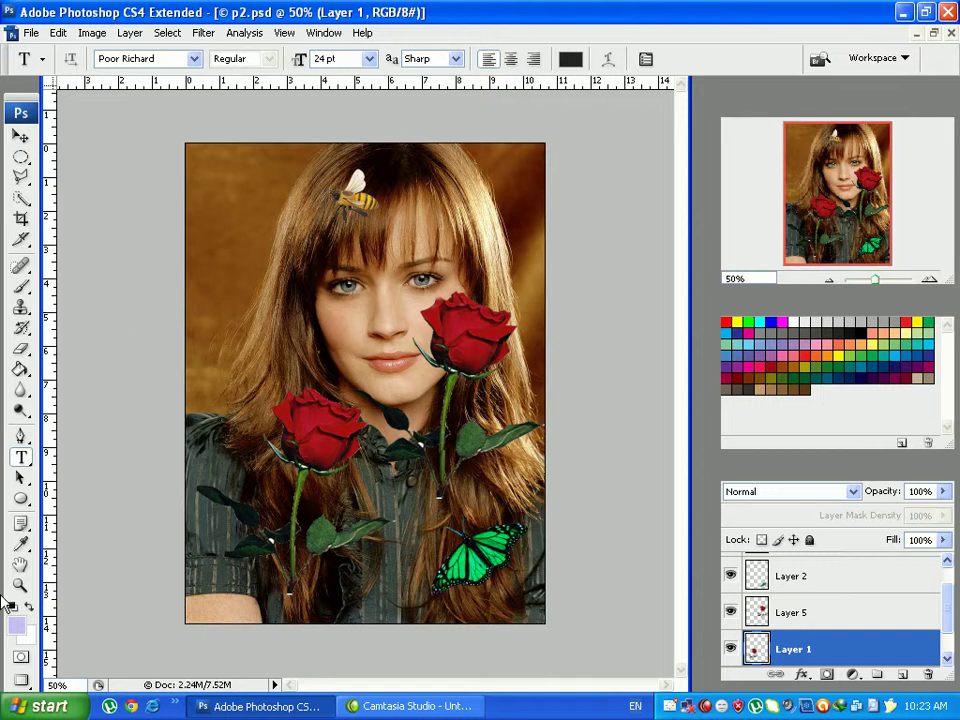
- Close p2.psd and open roads-450.jpg from the Practice folder
click(951, 33)
click(12, 33)
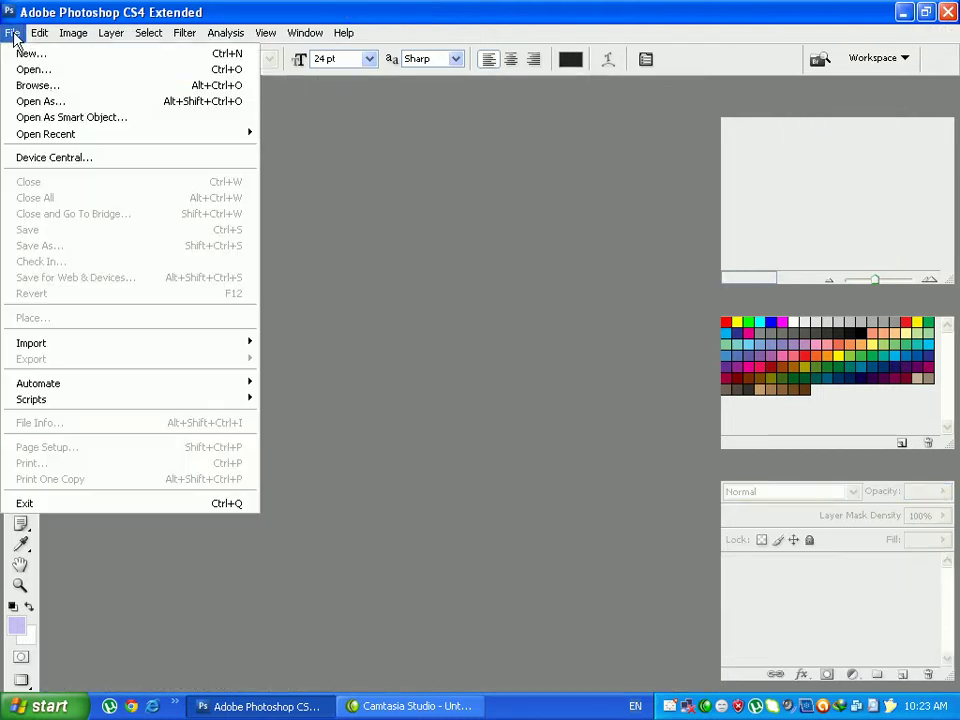
click(36, 66)
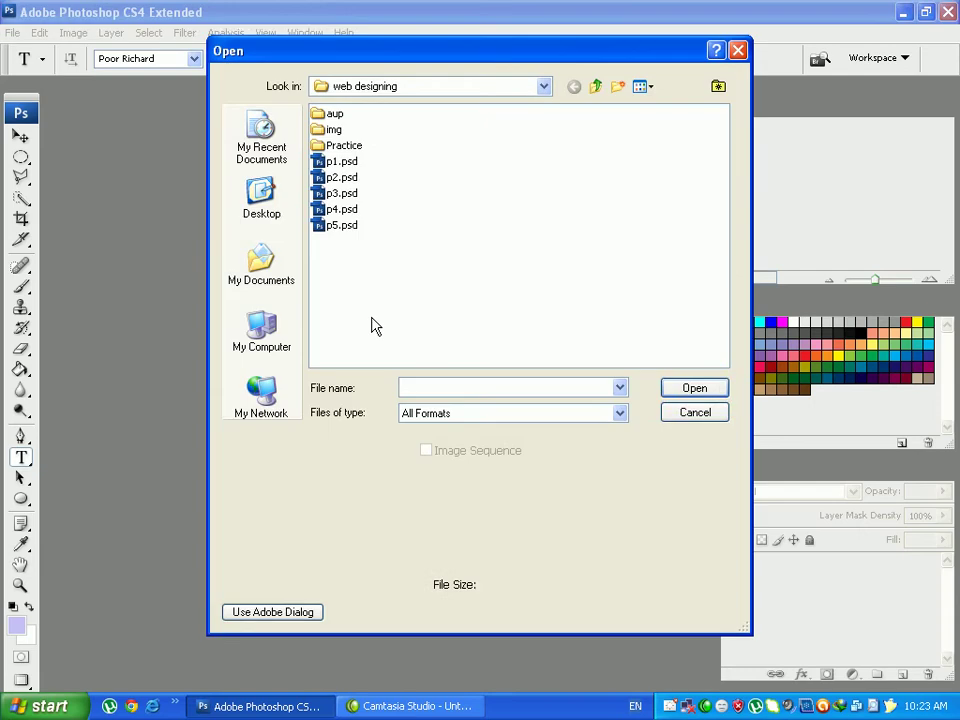
double_click(322, 148)
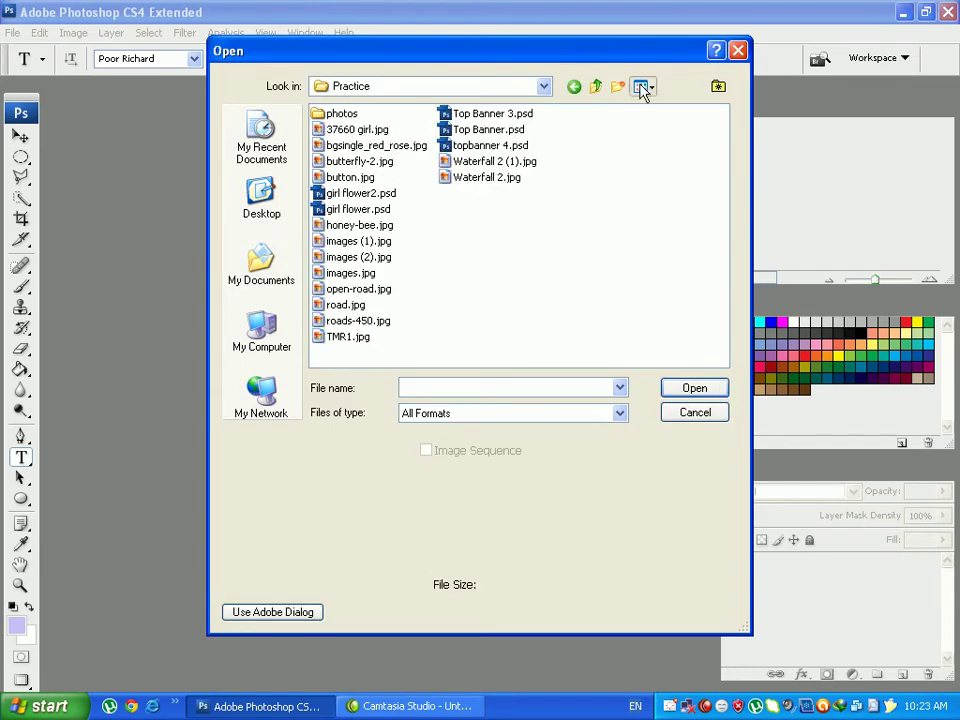
click(642, 86)
click(655, 109)
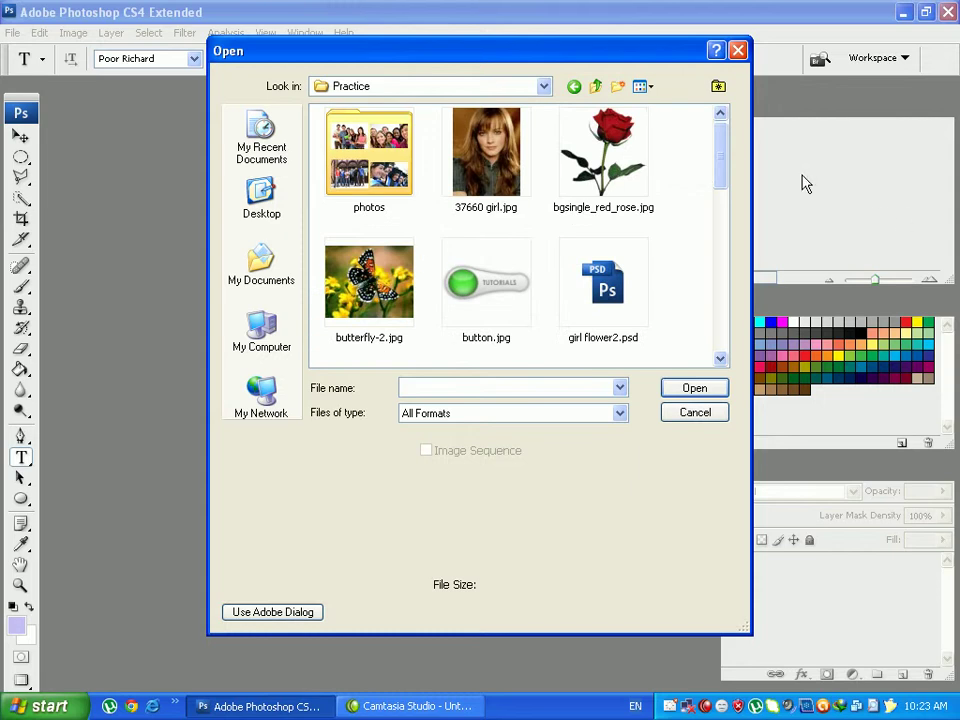
drag(723, 163, 707, 266)
click(476, 302)
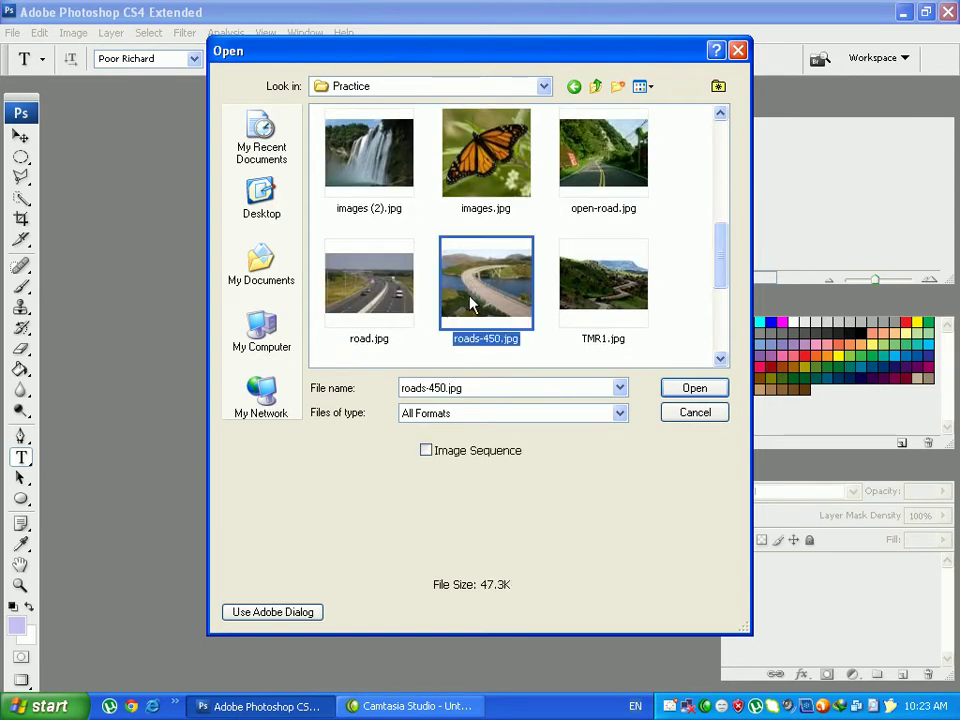
click(691, 392)
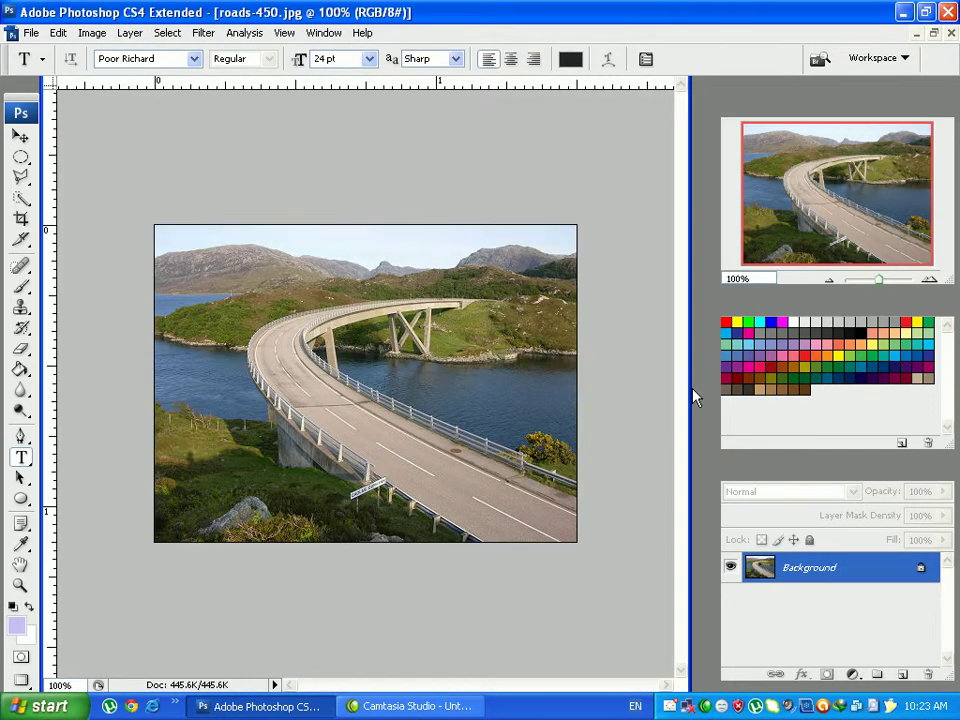
- Open 37660 girl.jpg from the Practice folder and convert its locked Background into a regular layer
click(324, 32)
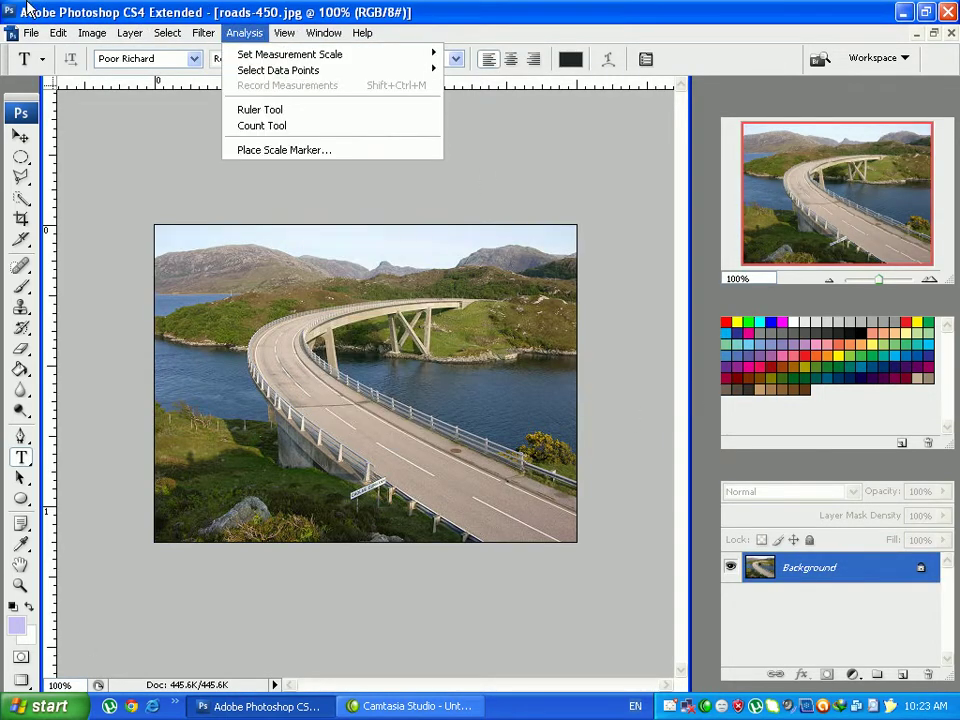
mouse_move(31, 33)
click(45, 68)
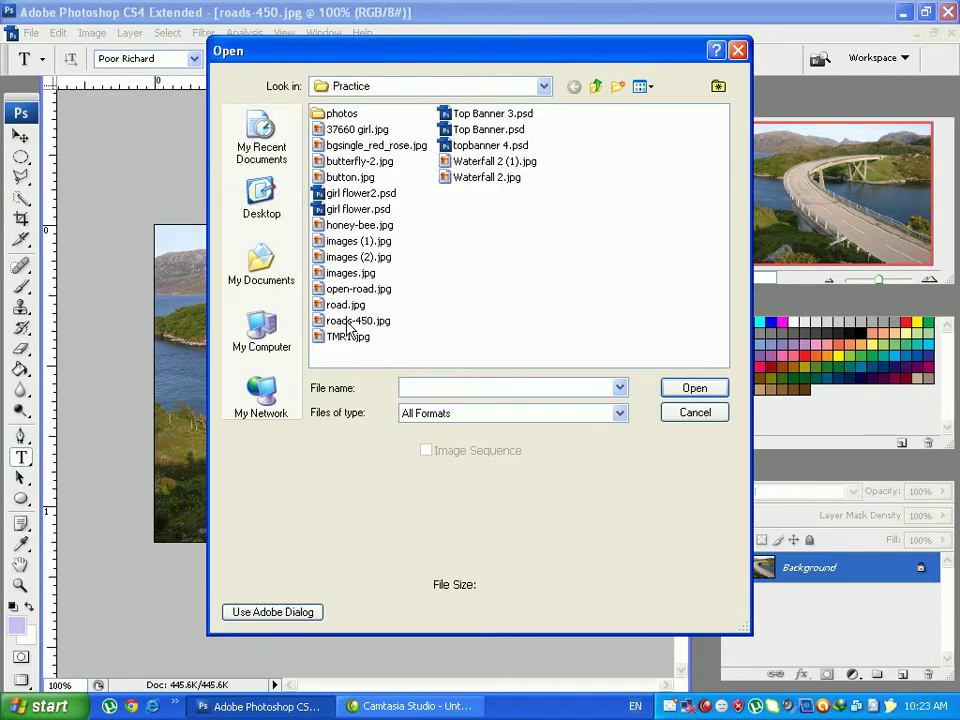
click(645, 87)
click(655, 107)
click(490, 152)
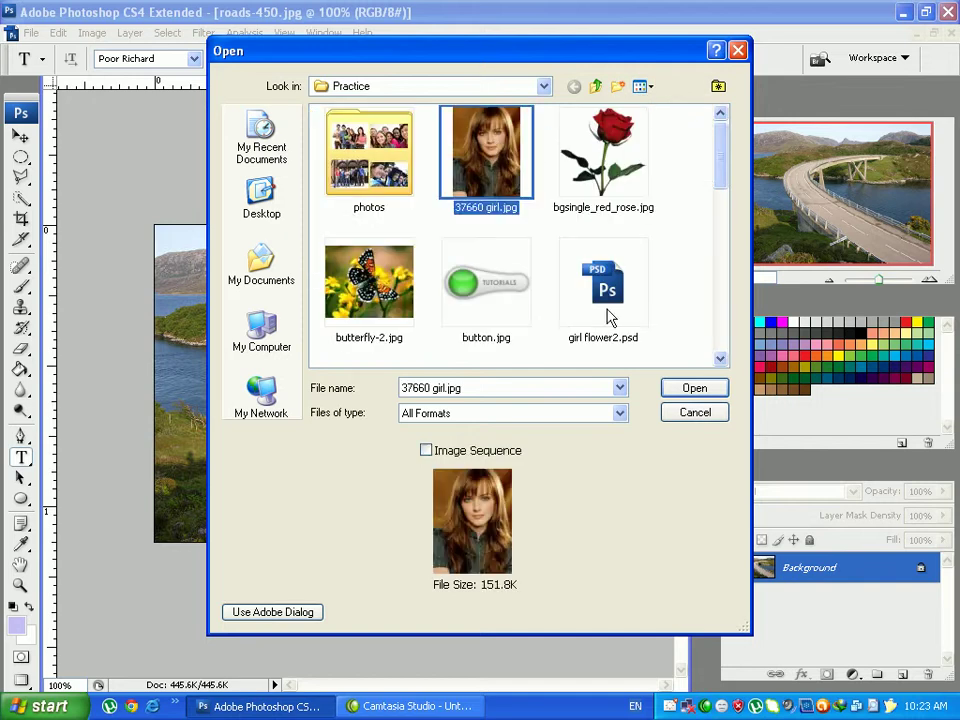
click(697, 392)
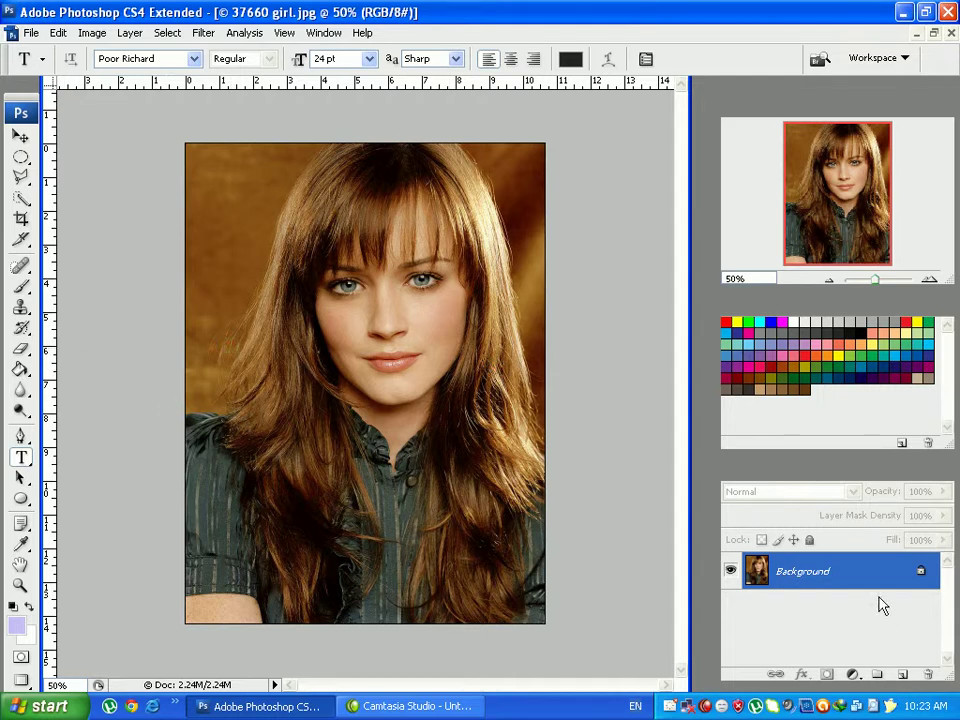
double_click(870, 573)
click(652, 220)
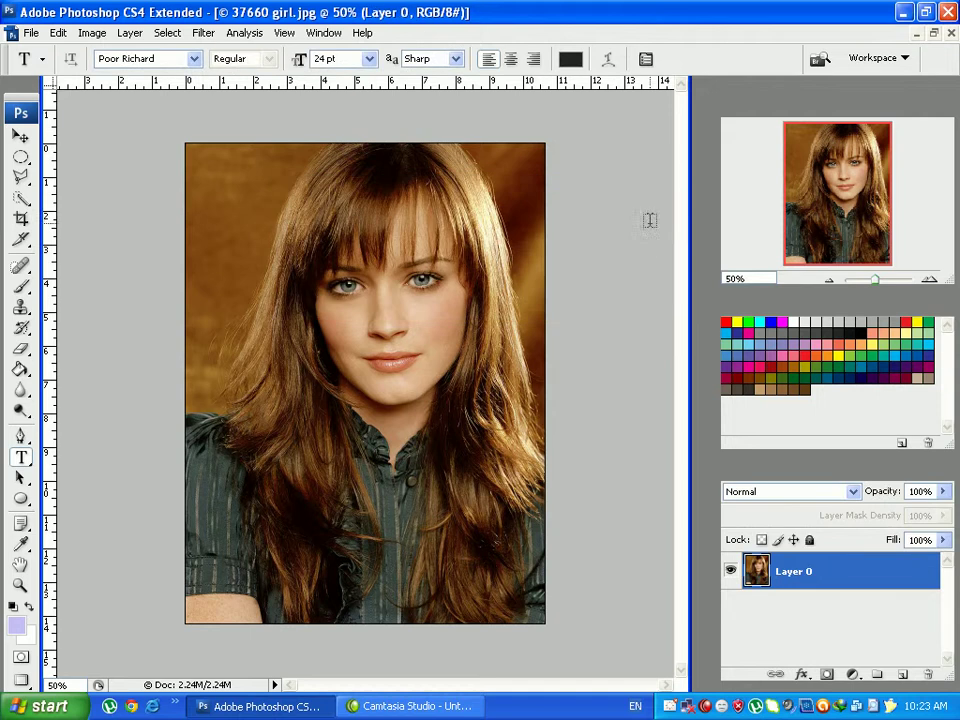
- Select the woman's blouse, face, inner hair and bare arm with the Quick Selection tool
click(22, 200)
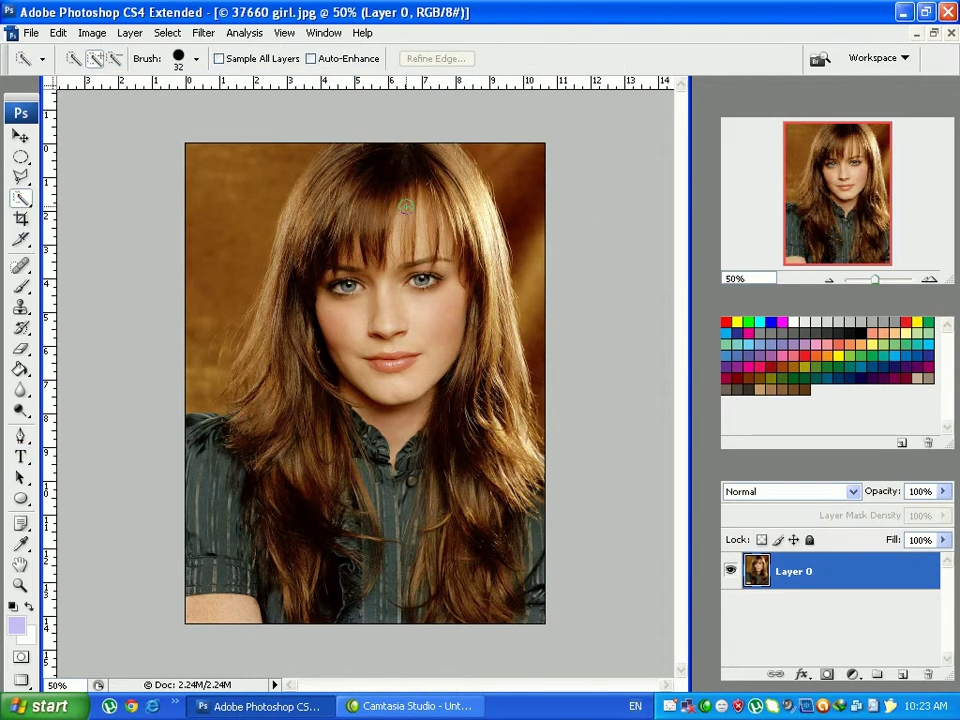
mouse_move(300, 476)
mouse_down()
mouse_move(279, 585)
mouse_move(240, 518)
mouse_move(210, 444)
mouse_up()
mouse_move(436, 541)
mouse_down()
mouse_move(490, 470)
mouse_move(395, 445)
mouse_up()
drag(510, 445, 490, 485)
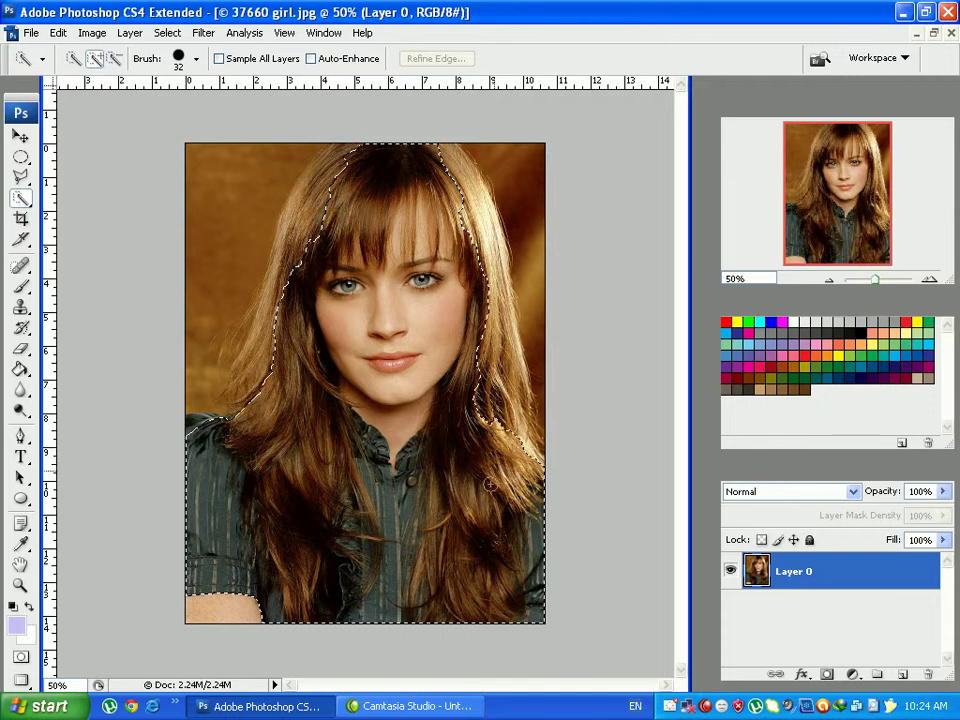
drag(249, 613, 212, 606)
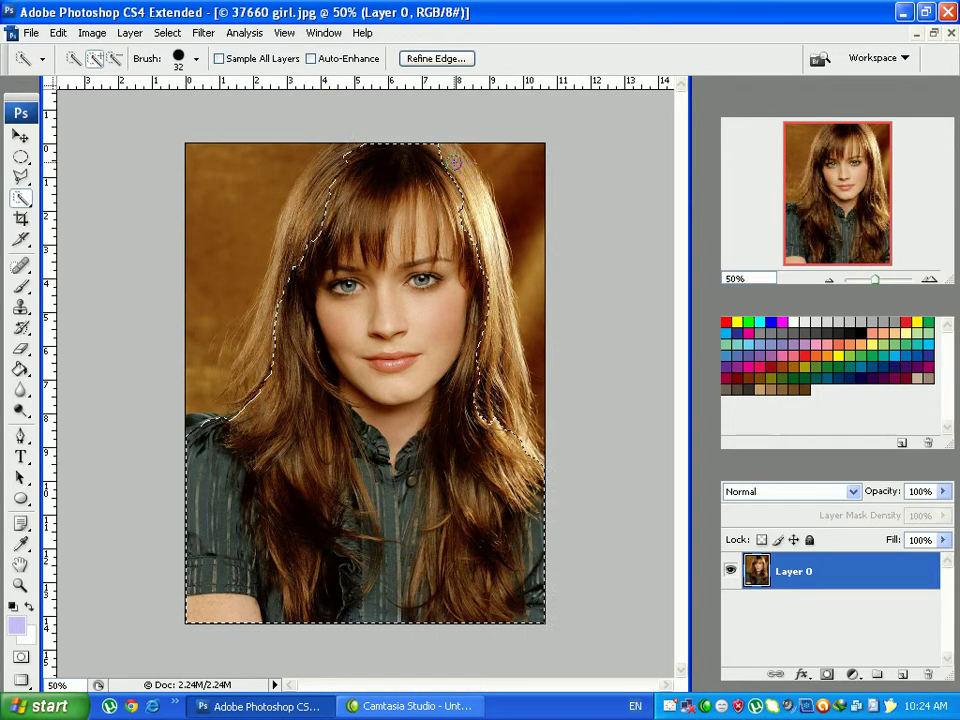
- Extend the selection over the bright hair on the right side of the face, out to its edge
drag(456, 163, 470, 178)
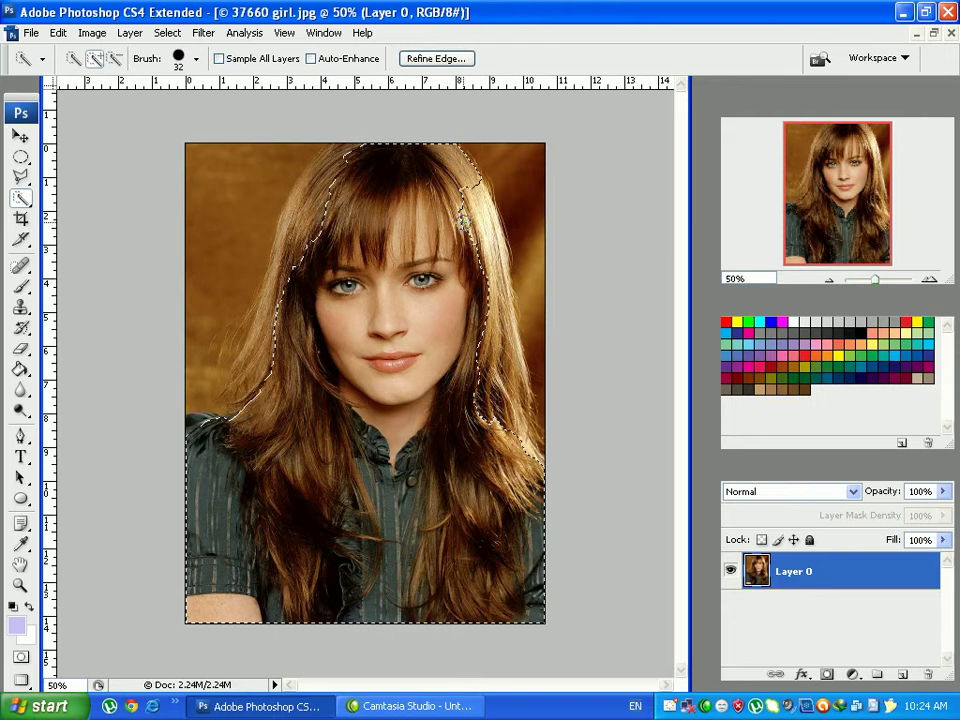
mouse_move(430, 204)
mouse_down()
mouse_move(467, 187)
mouse_move(483, 214)
mouse_up()
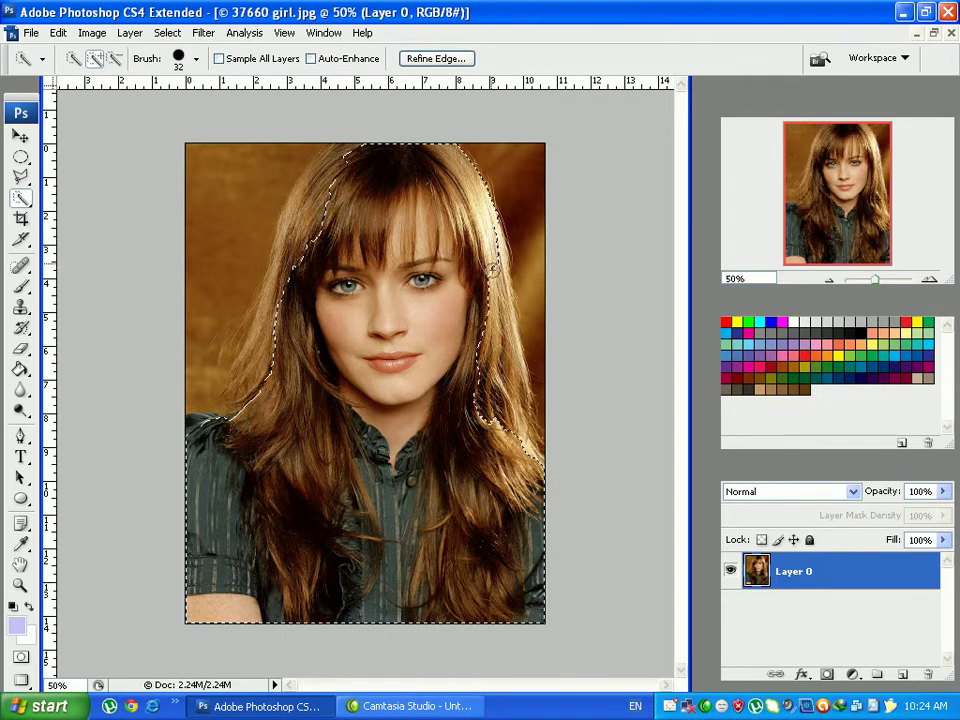
drag(498, 300, 520, 412)
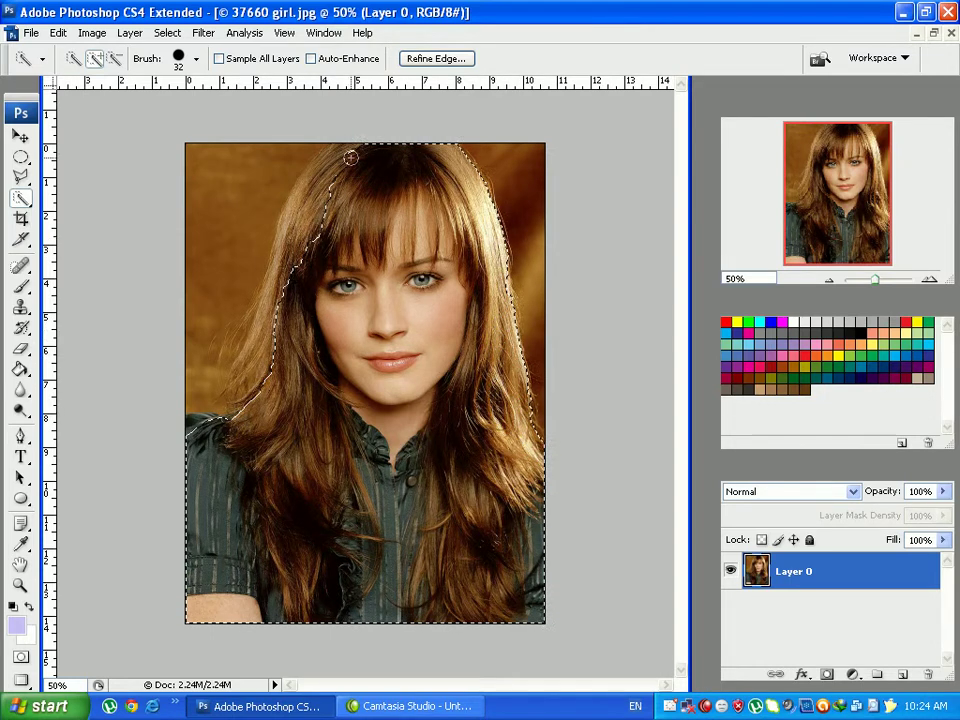
- Add the hair on the left side of the head to the selection and subtract the brown background beside it
mouse_move(342, 153)
mouse_down()
mouse_move(300, 214)
mouse_move(243, 385)
mouse_up()
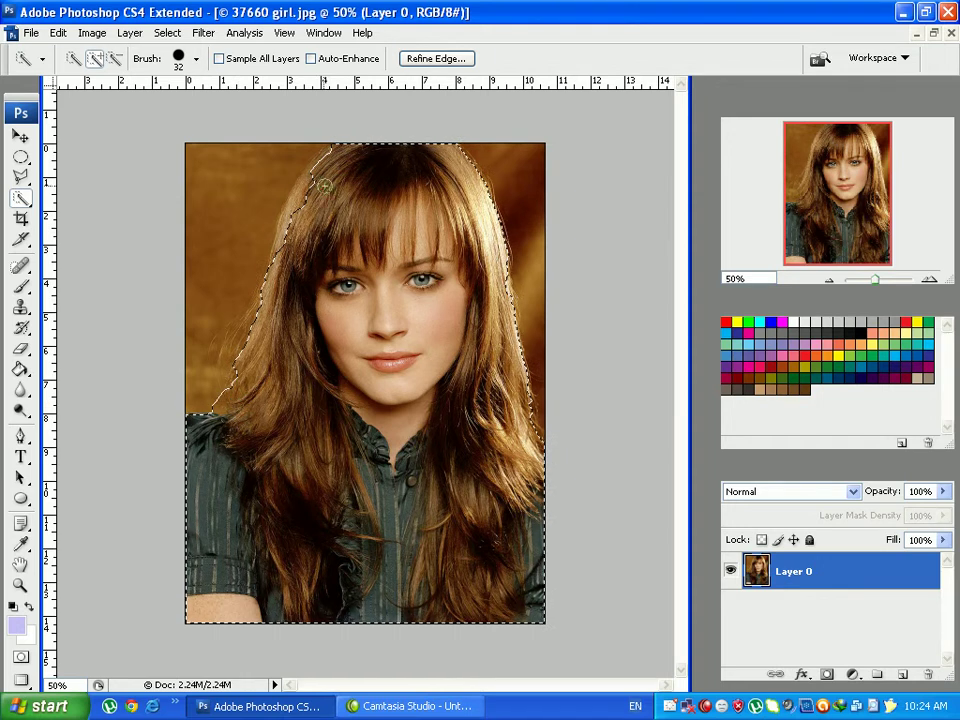
mouse_move(327, 160)
mouse_down()
mouse_move(299, 197)
mouse_move(278, 262)
mouse_move(202, 344)
mouse_up()
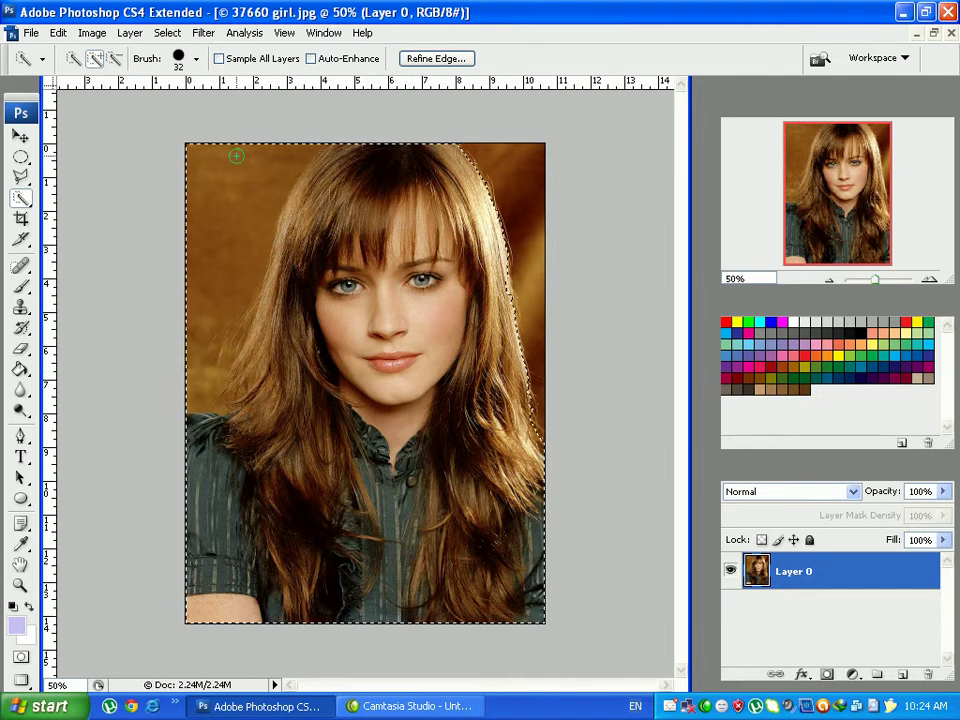
click(115, 58)
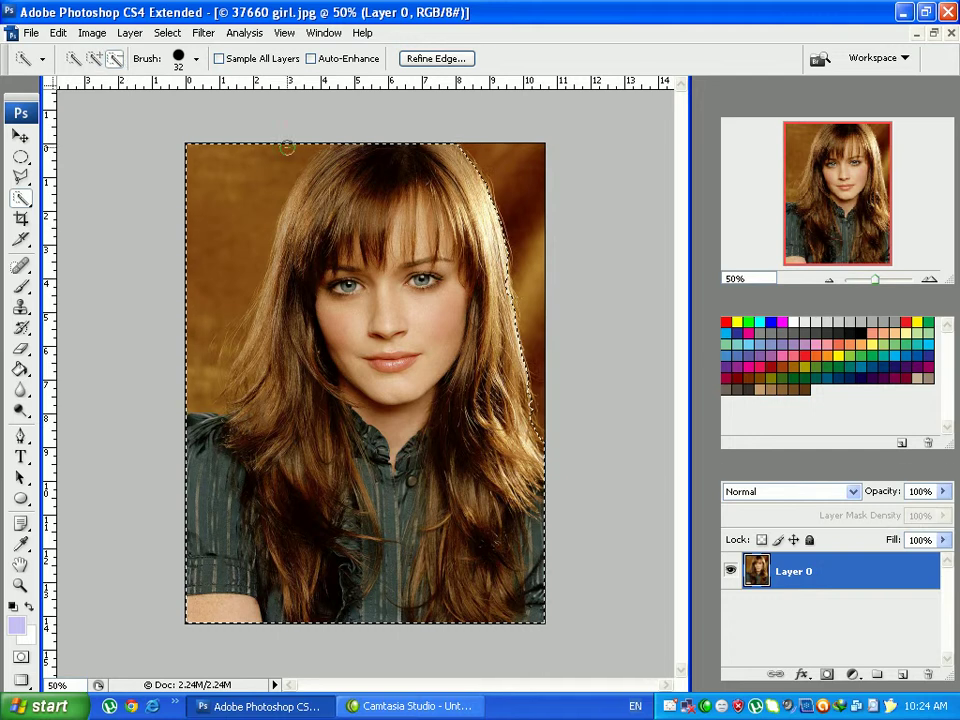
mouse_move(281, 161)
mouse_down()
mouse_move(242, 190)
mouse_move(213, 249)
mouse_up()
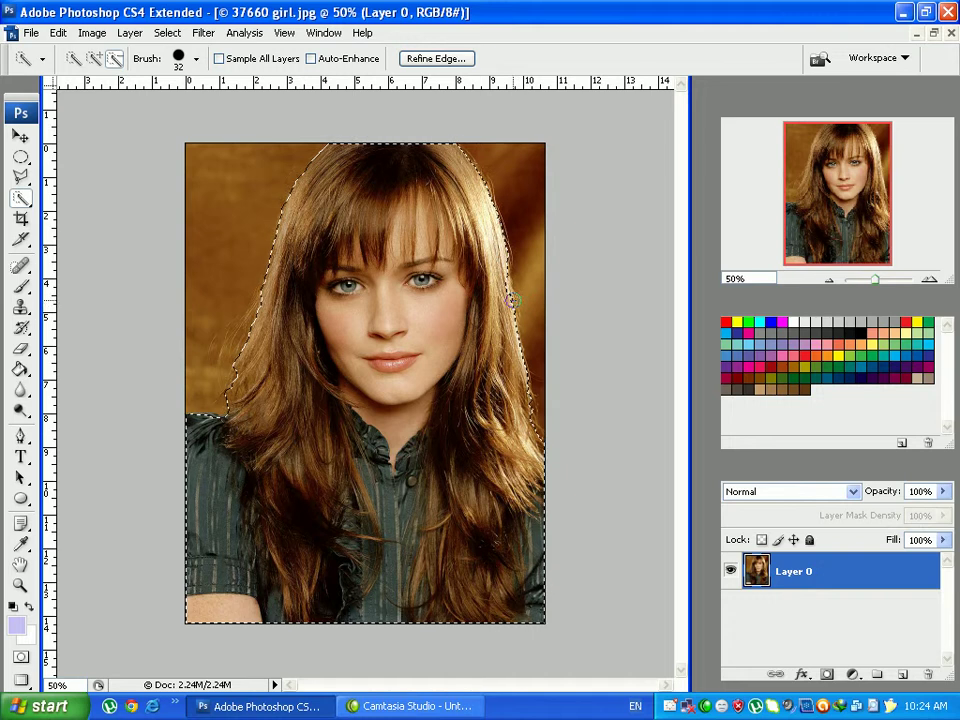
- Add the missed sliver of hair at eye level on the right edge to the selection with the Polygonal Lasso
click(20, 178)
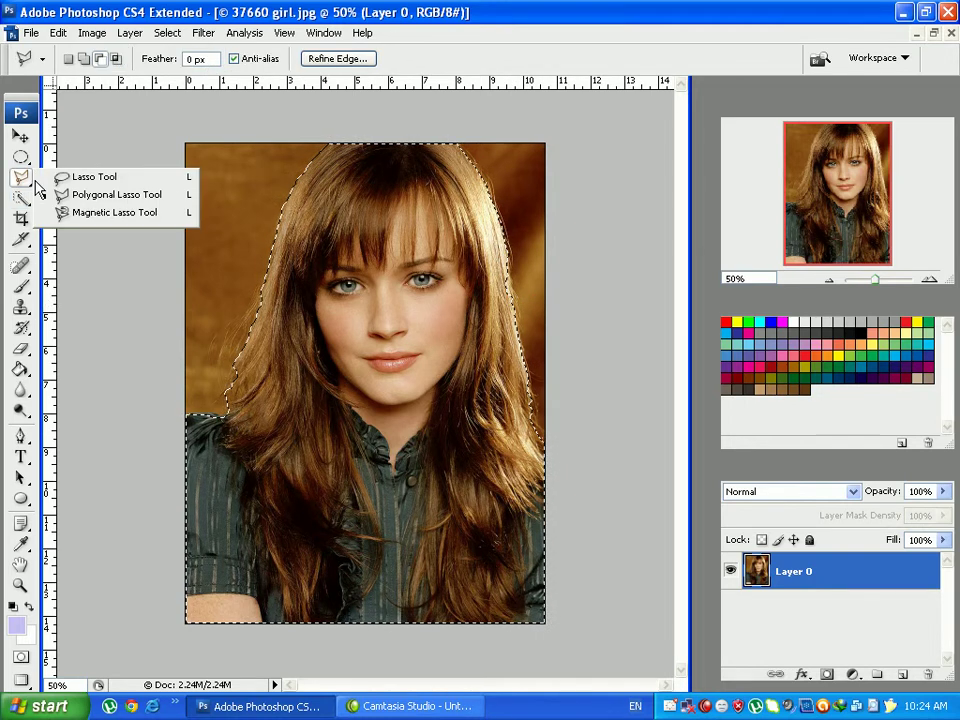
click(85, 196)
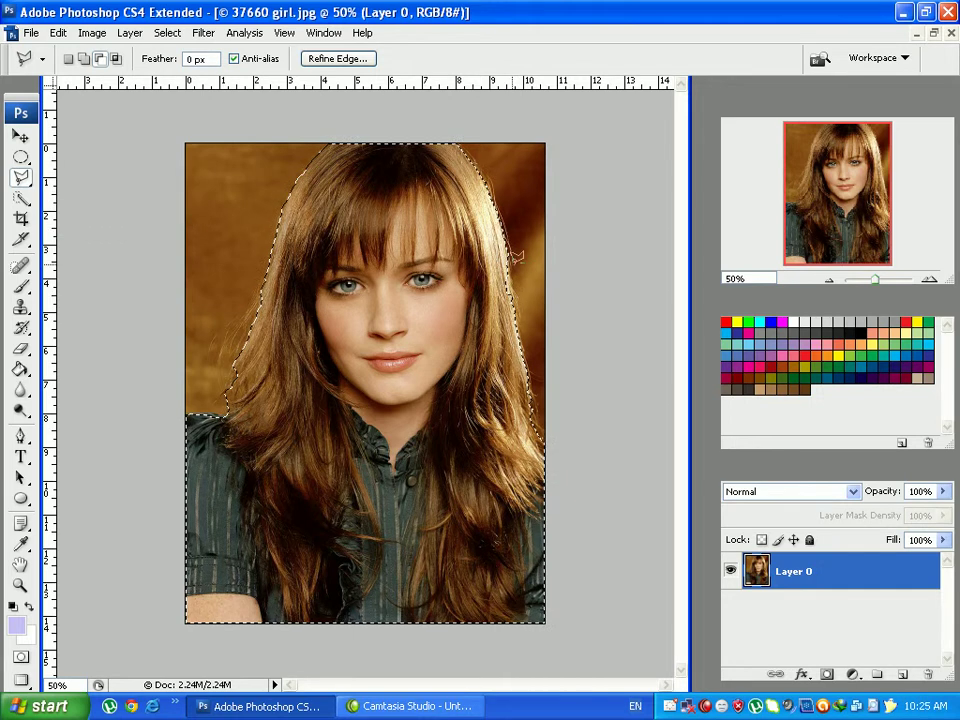
mouse_move(876, 281)
mouse_down()
mouse_move(897, 287)
mouse_move(884, 285)
mouse_up()
drag(836, 208, 876, 182)
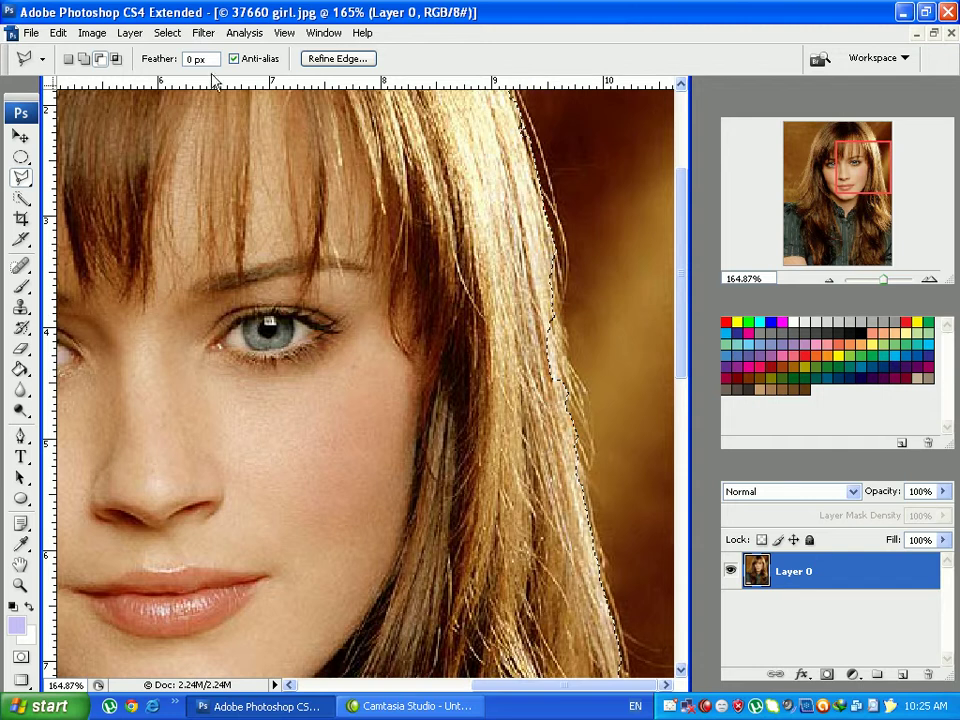
click(85, 57)
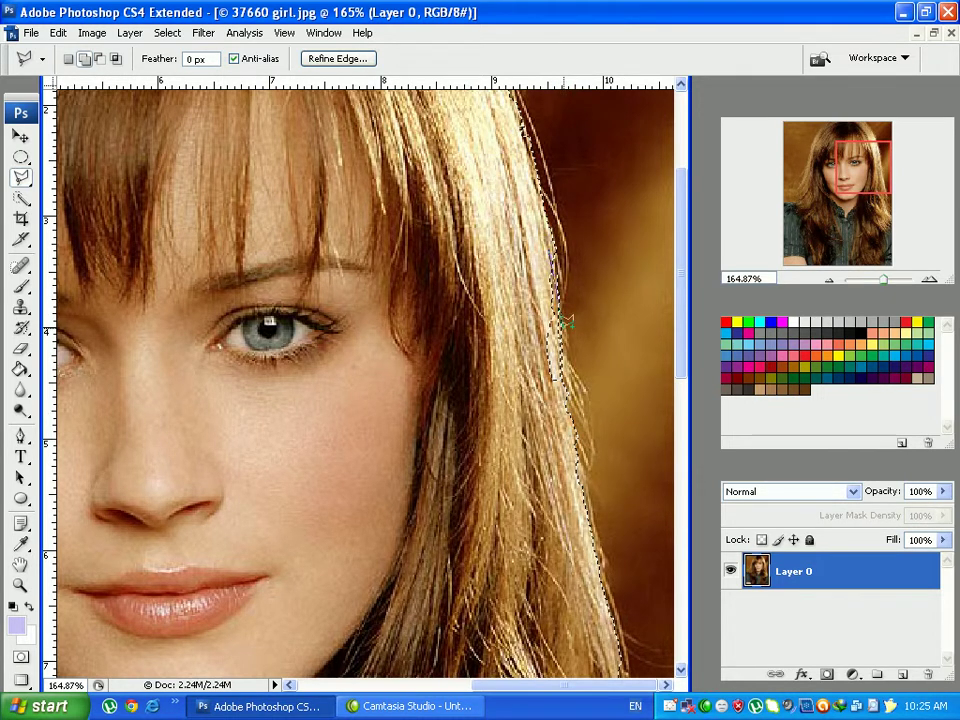
click(564, 406)
click(480, 378)
key(Escape)
click(562, 321)
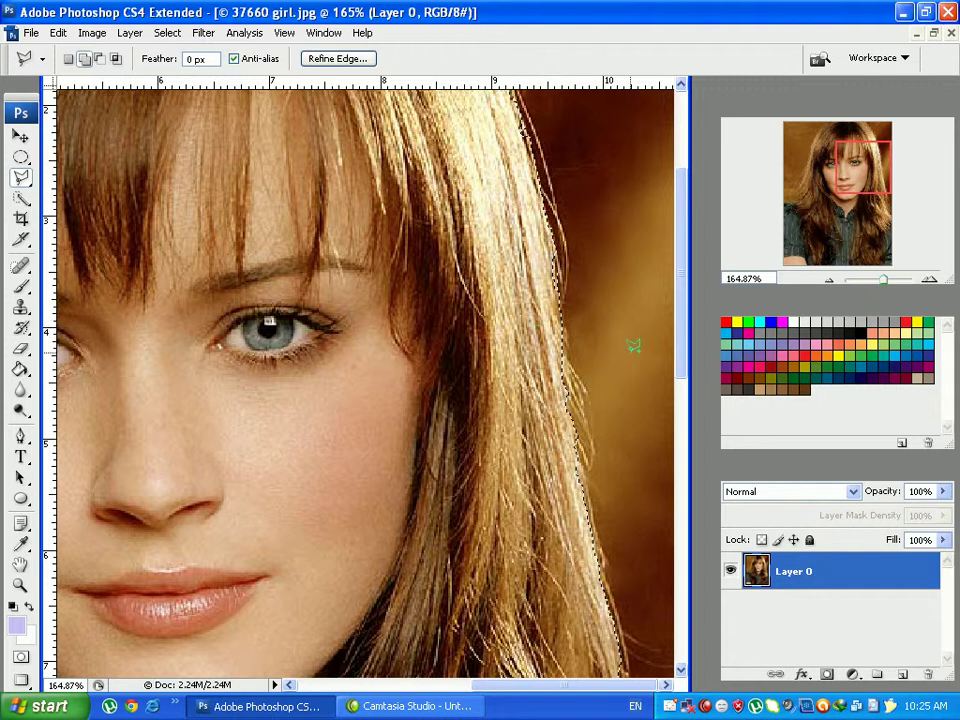
- Check the selection outline around the hair on both sides and copy the selected woman
drag(686, 310, 729, 444)
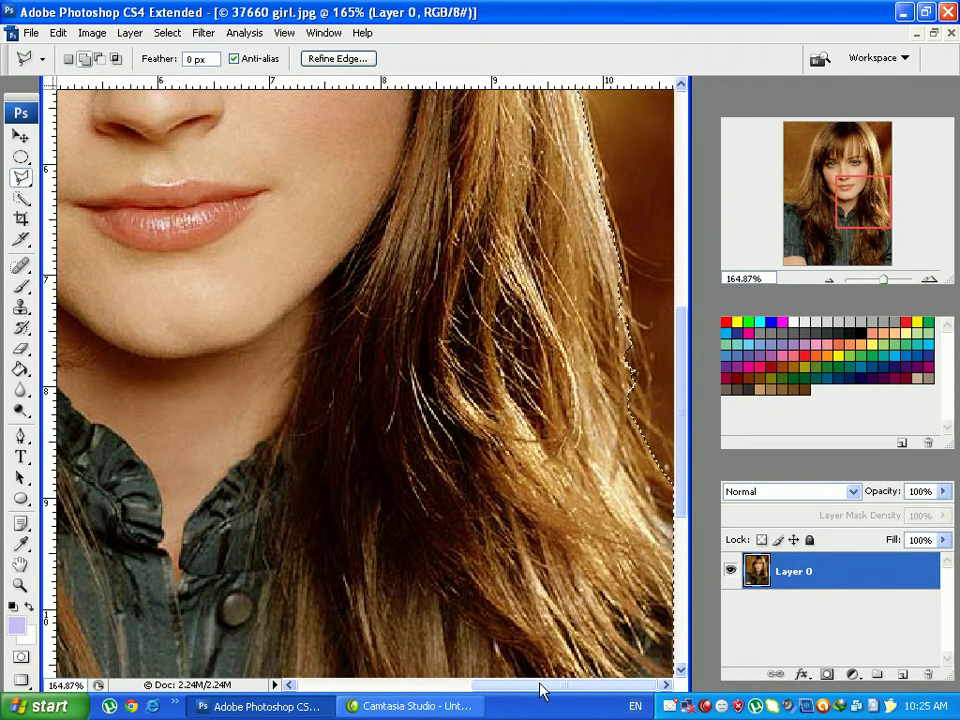
drag(884, 201, 779, 259)
click(684, 208)
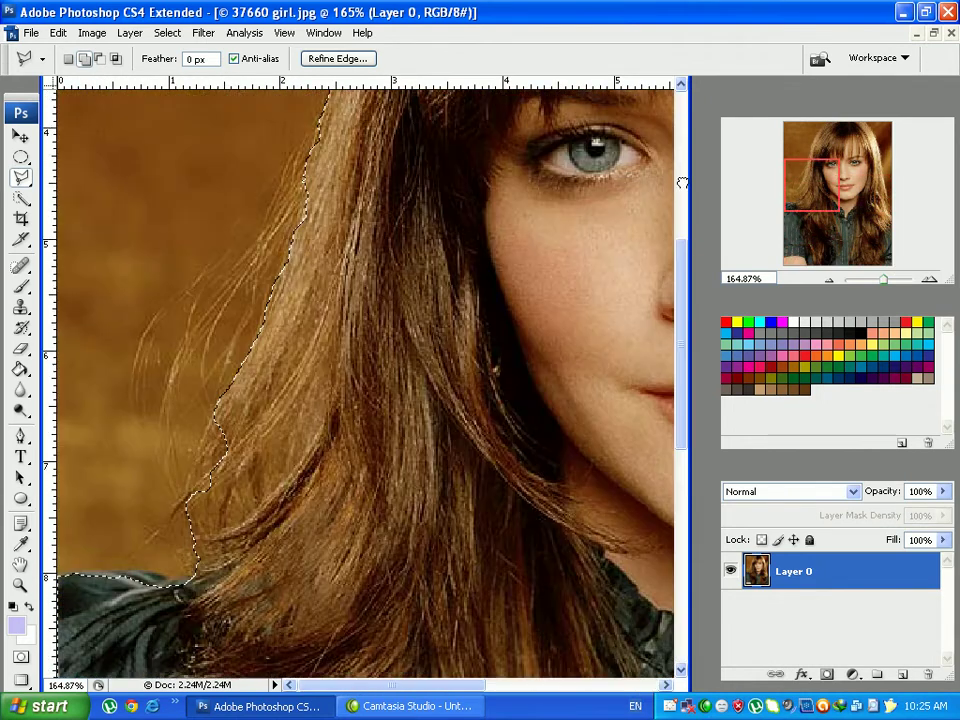
scroll(682, 182, up, 1)
scroll(682, 182, up, 10)
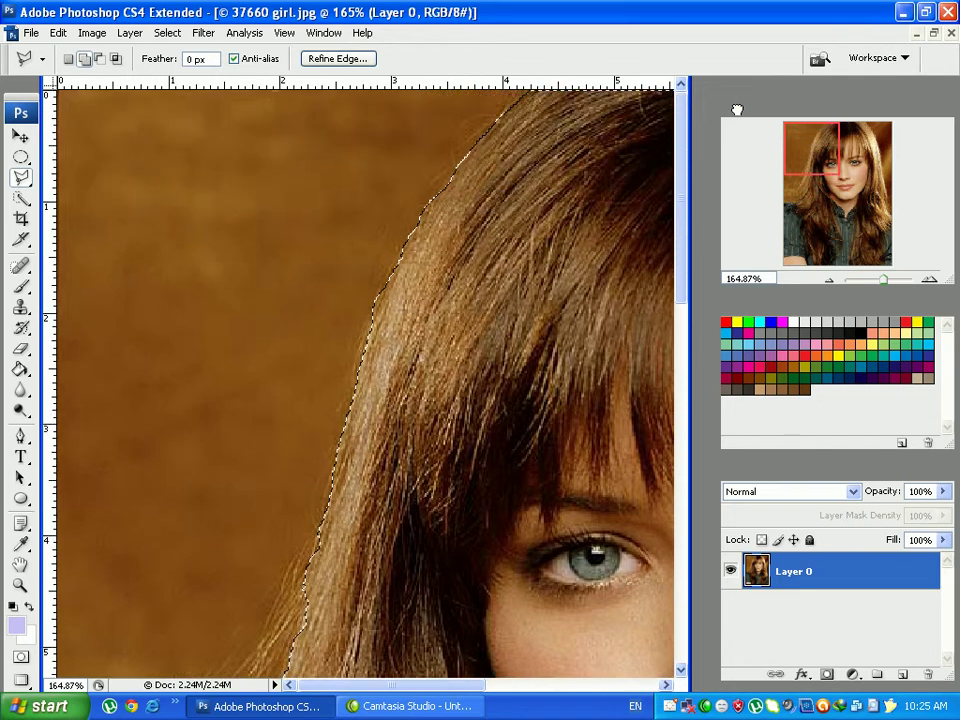
drag(797, 117, 838, 107)
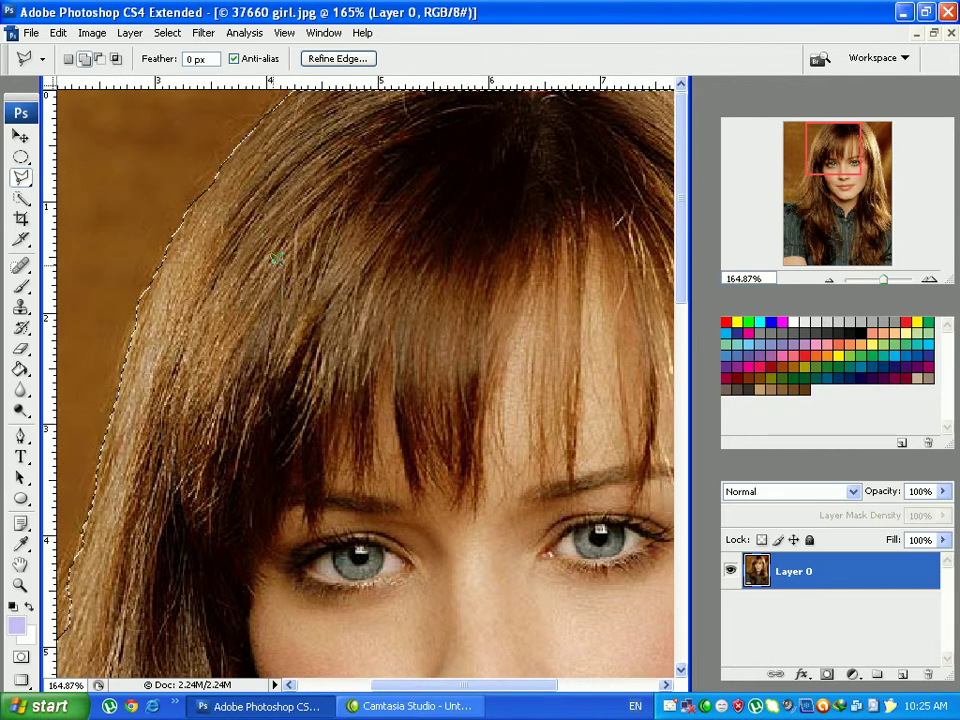
click(17, 138)
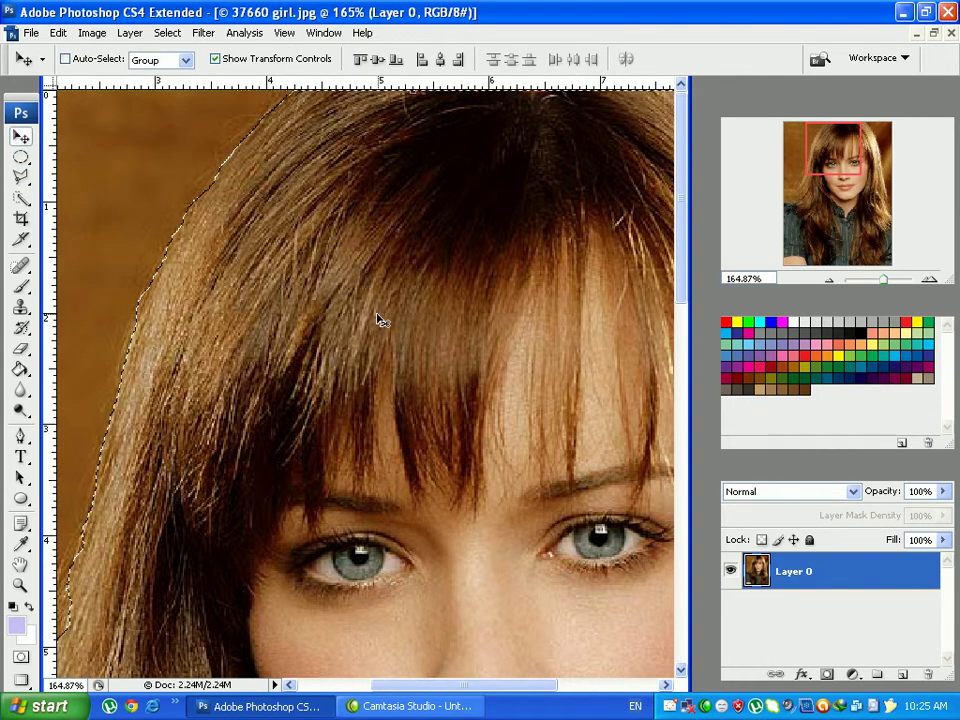
right_click(510, 330)
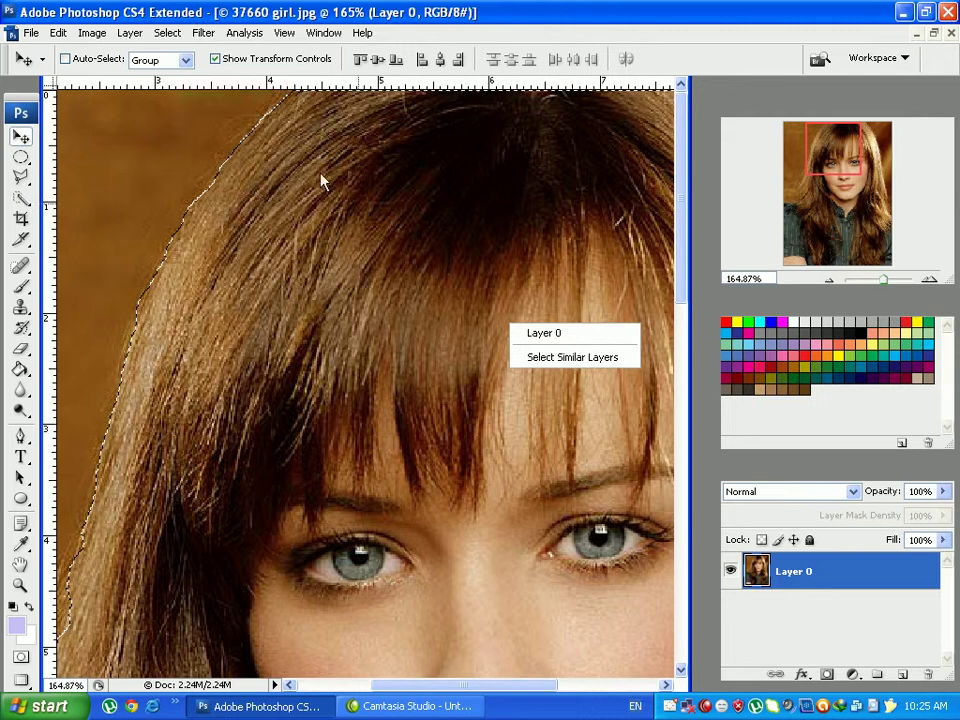
click(88, 33)
click(57, 33)
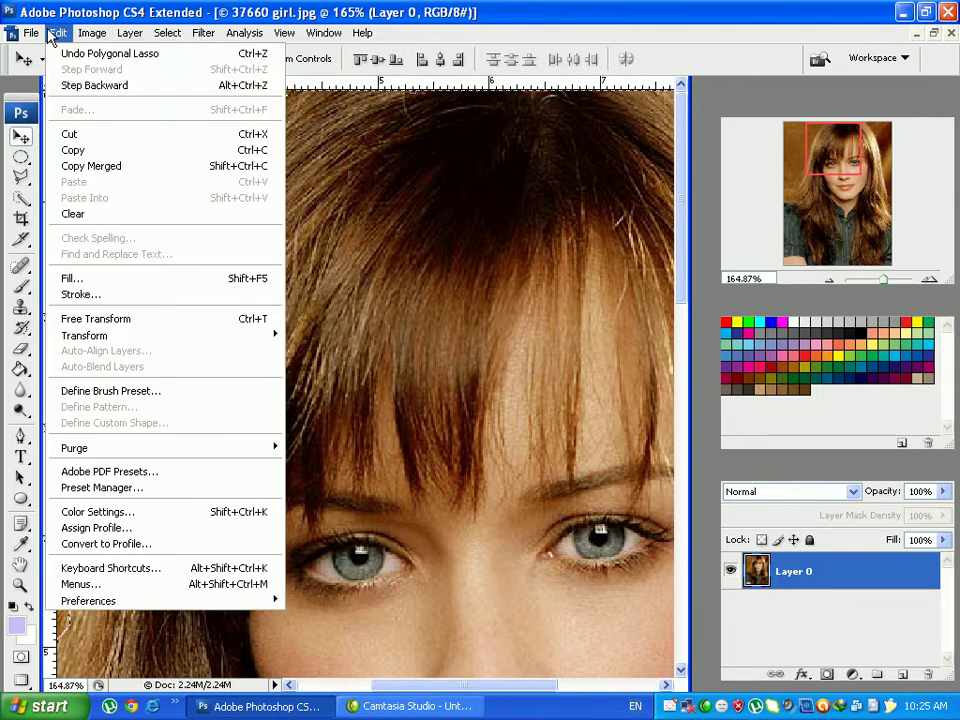
click(73, 150)
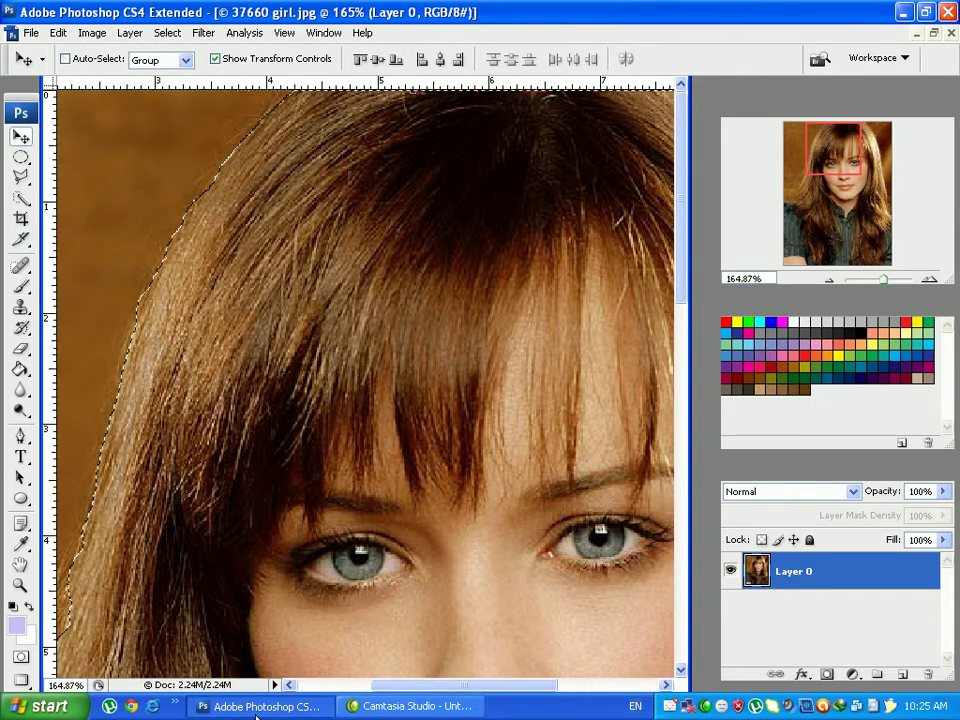
- Switch to roads-450.jpg, convert its Background into an editable layer named Layer 0, and paste the copied woman
click(323, 33)
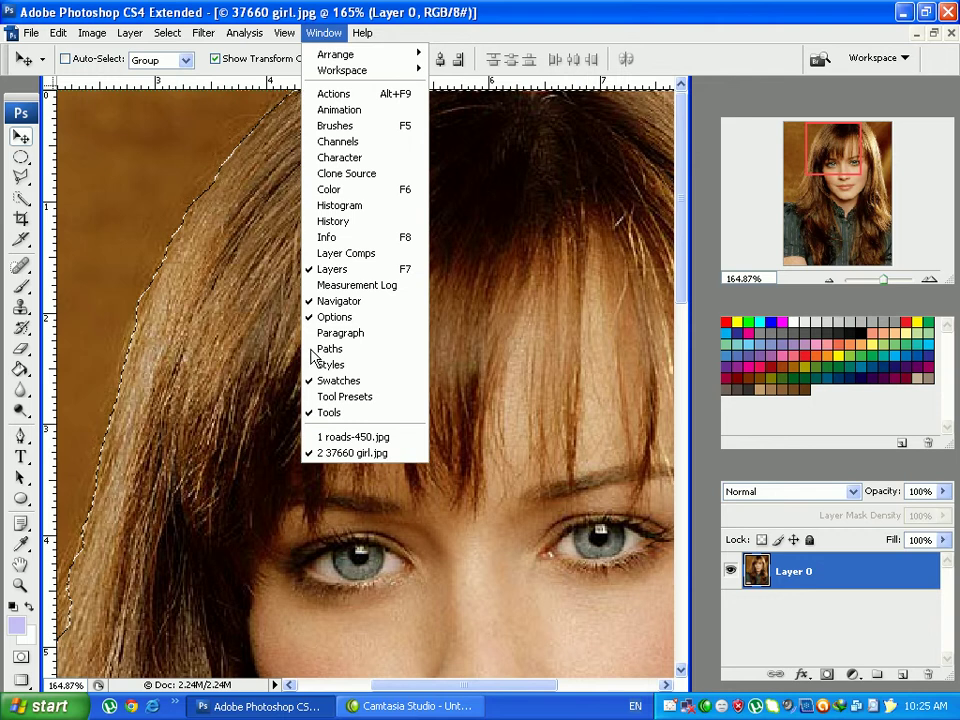
click(330, 433)
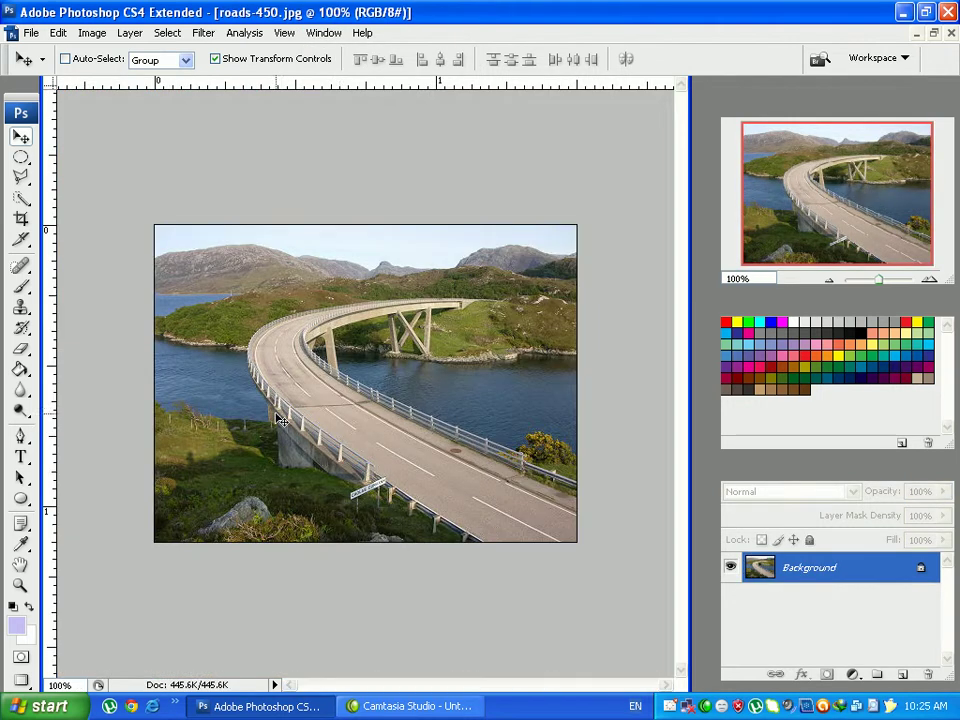
double_click(853, 578)
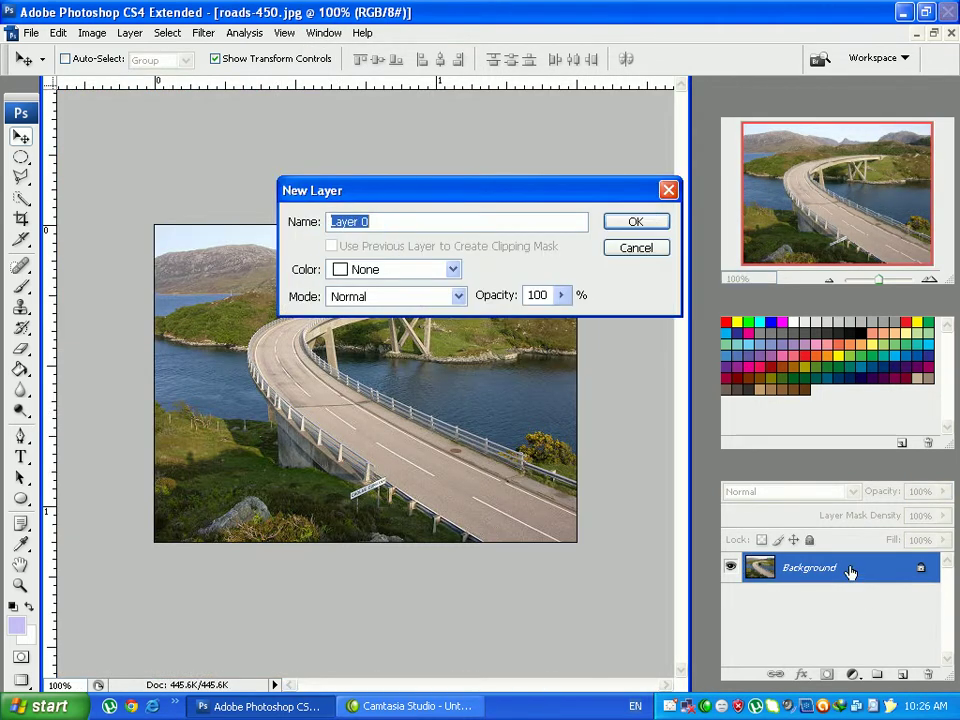
click(630, 220)
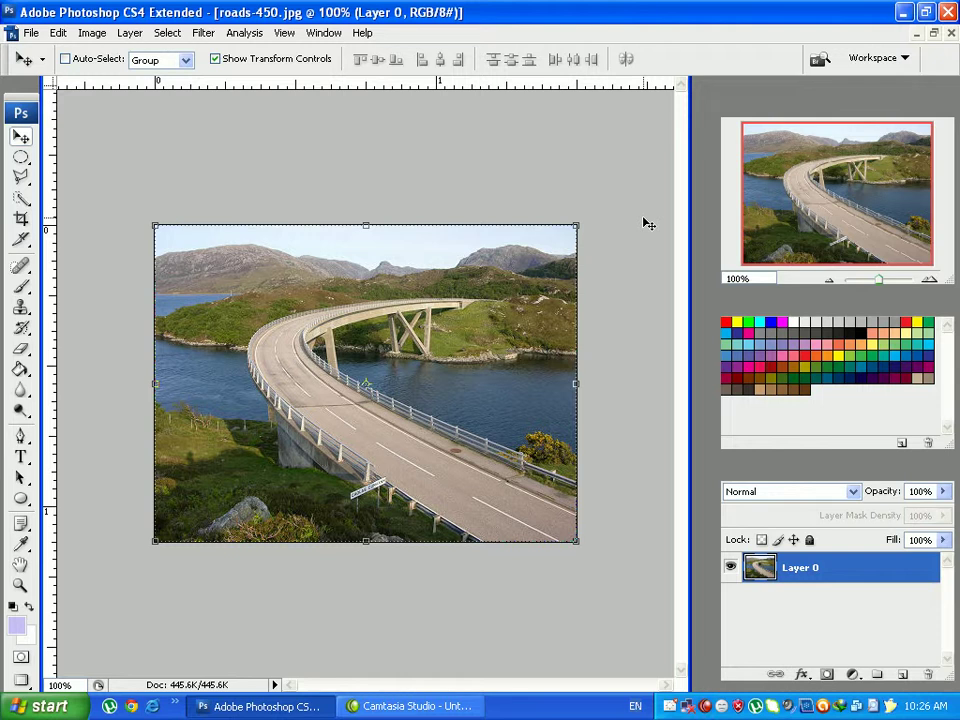
key(ctrl+v)
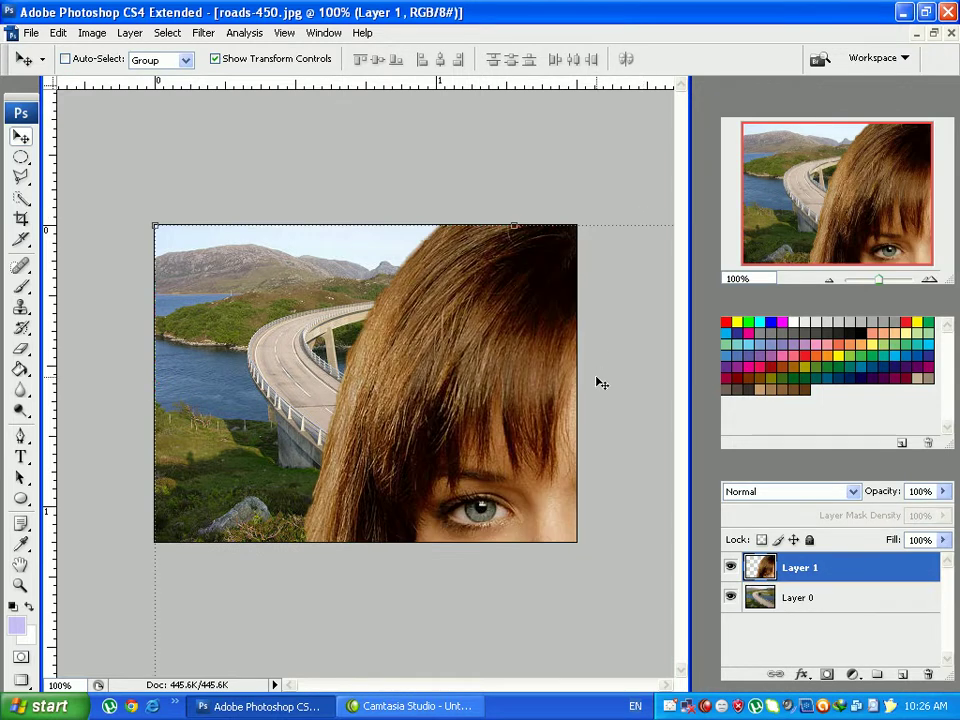
click(836, 605)
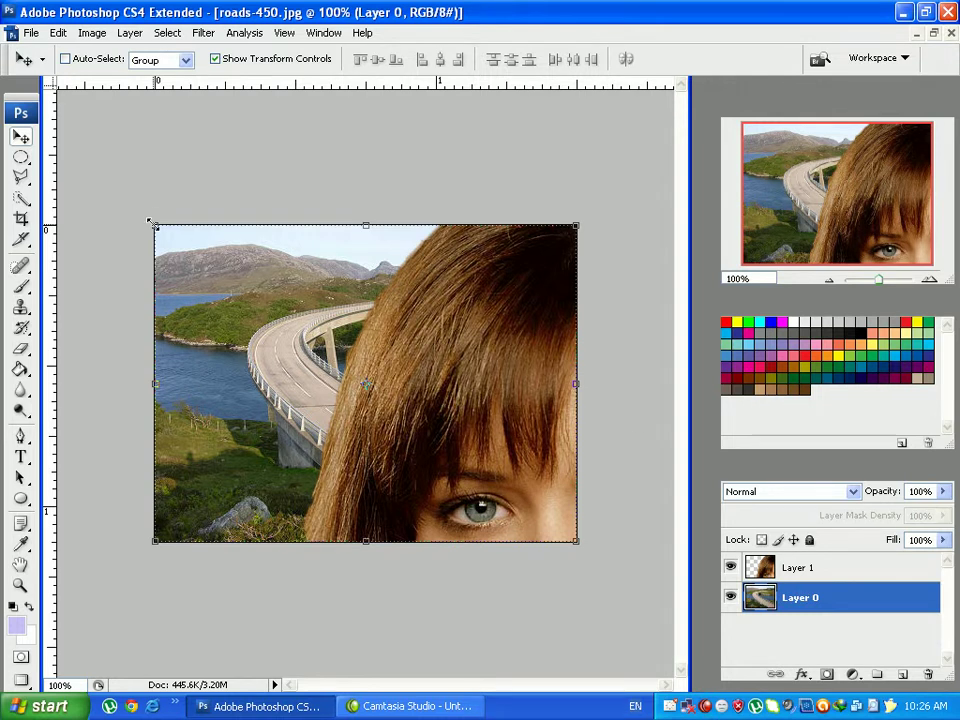
drag(153, 226, 364, 382)
drag(426, 413, 357, 333)
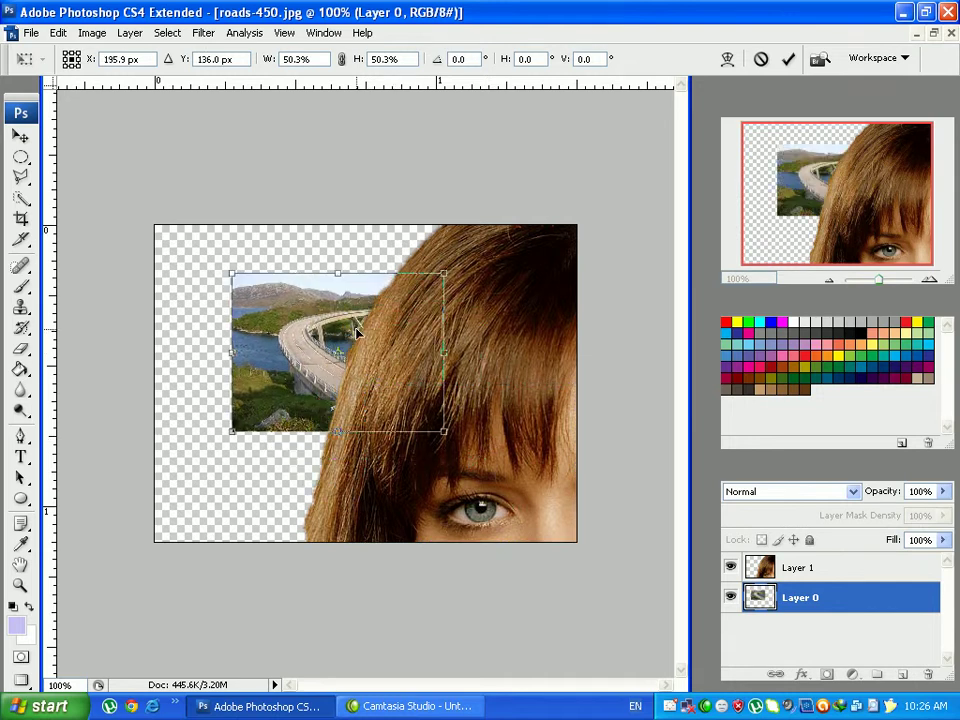
click(760, 60)
- Scale the pasted woman's layer proportionally to about 22.8% and place her in the lower-left corner of the road photo
click(799, 568)
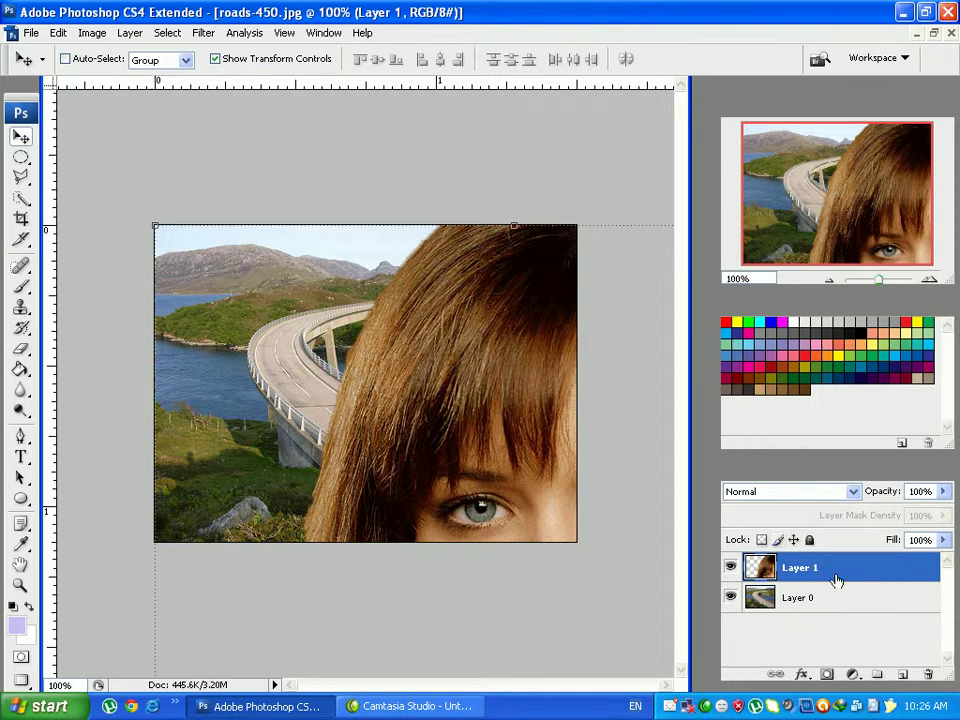
drag(160, 222, 408, 564)
drag(525, 629, 199, 246)
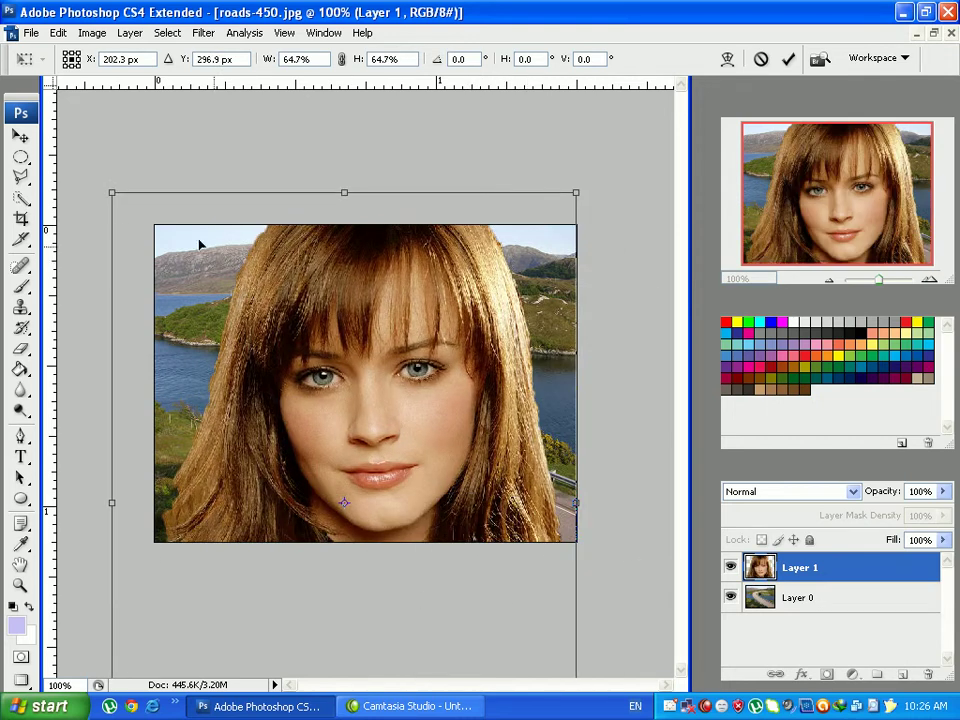
drag(138, 217, 389, 544)
drag(469, 518, 254, 253)
drag(156, 266, 198, 323)
drag(311, 427, 270, 424)
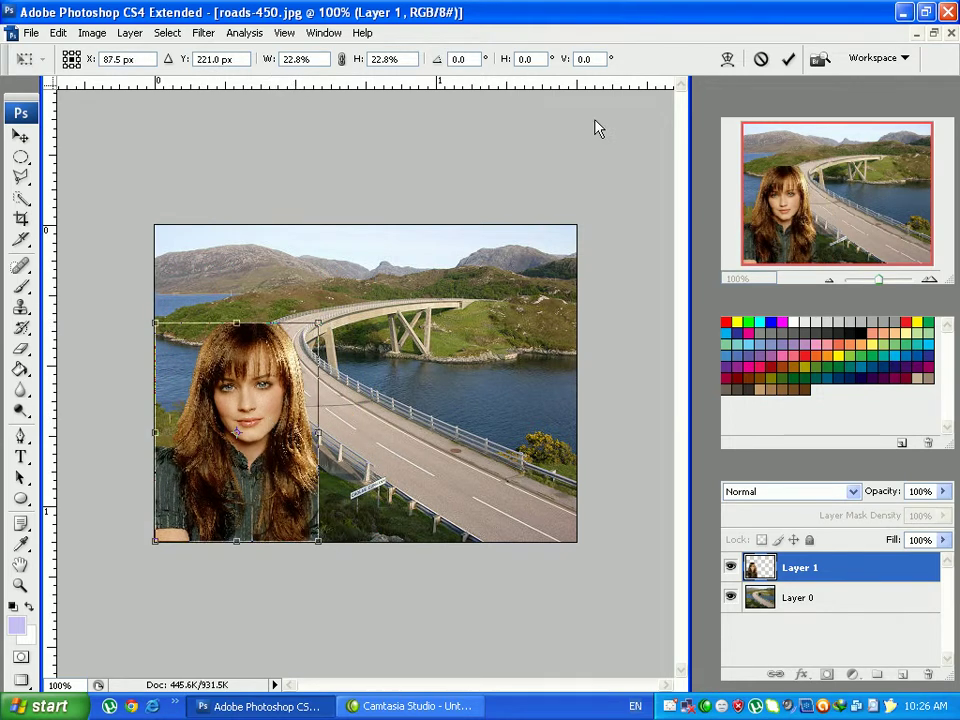
click(788, 59)
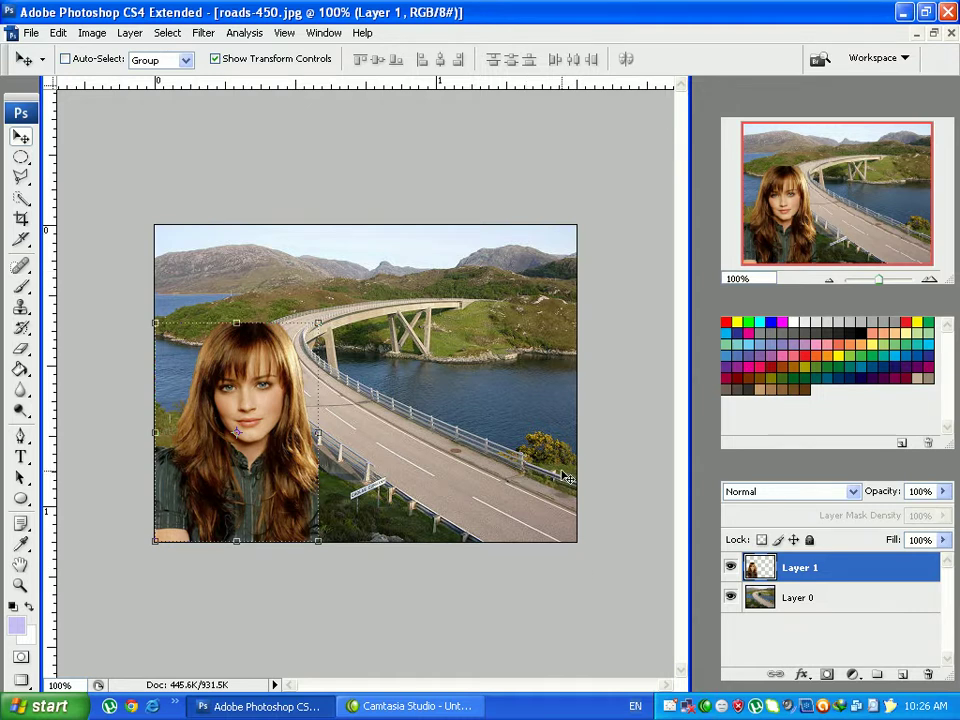
- Apply an Outer Glow to the woman's layer with a 9% spread and a size of 16 px
right_click(803, 568)
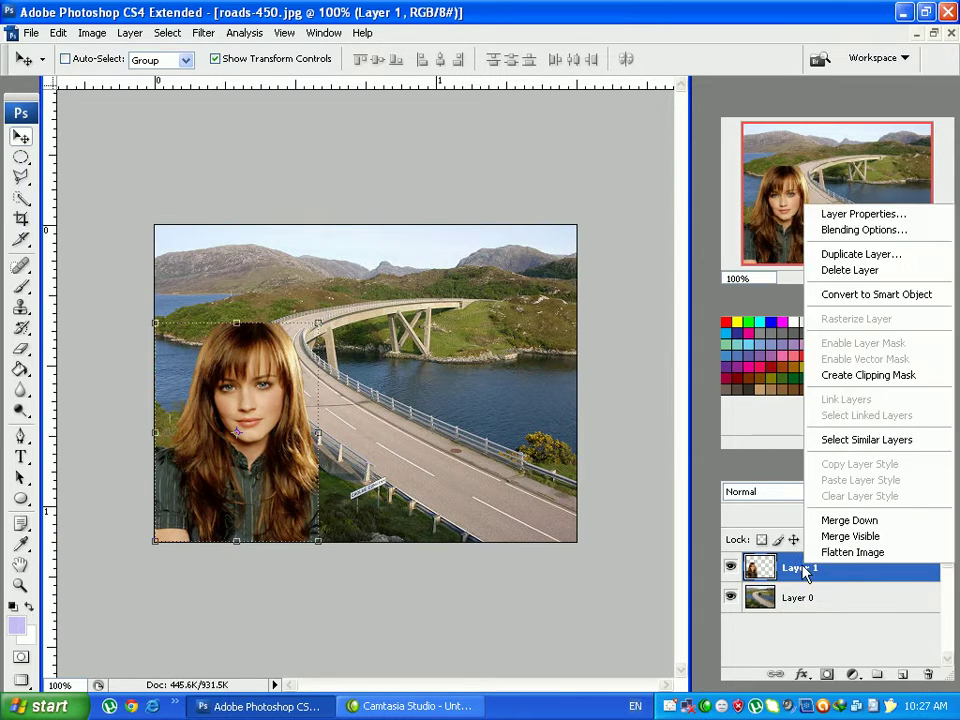
click(875, 235)
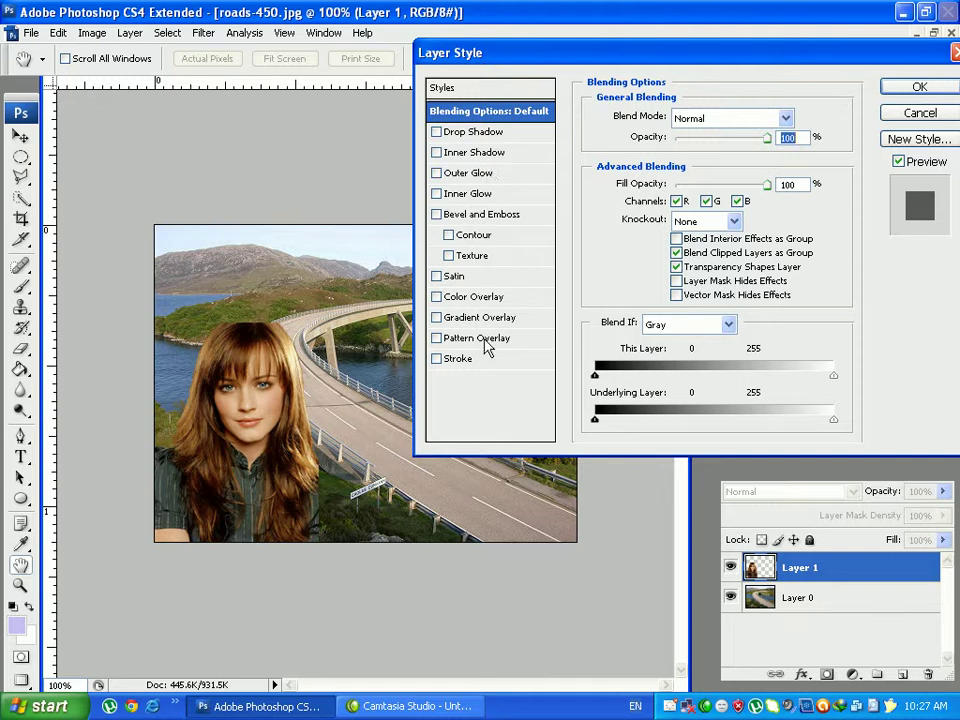
click(470, 176)
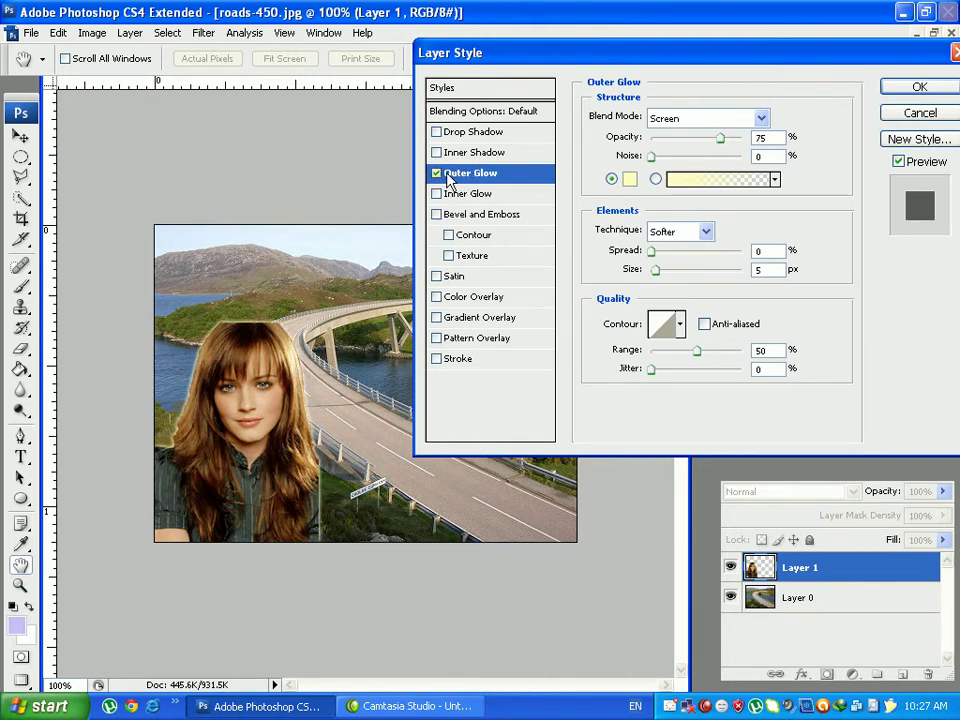
click(448, 111)
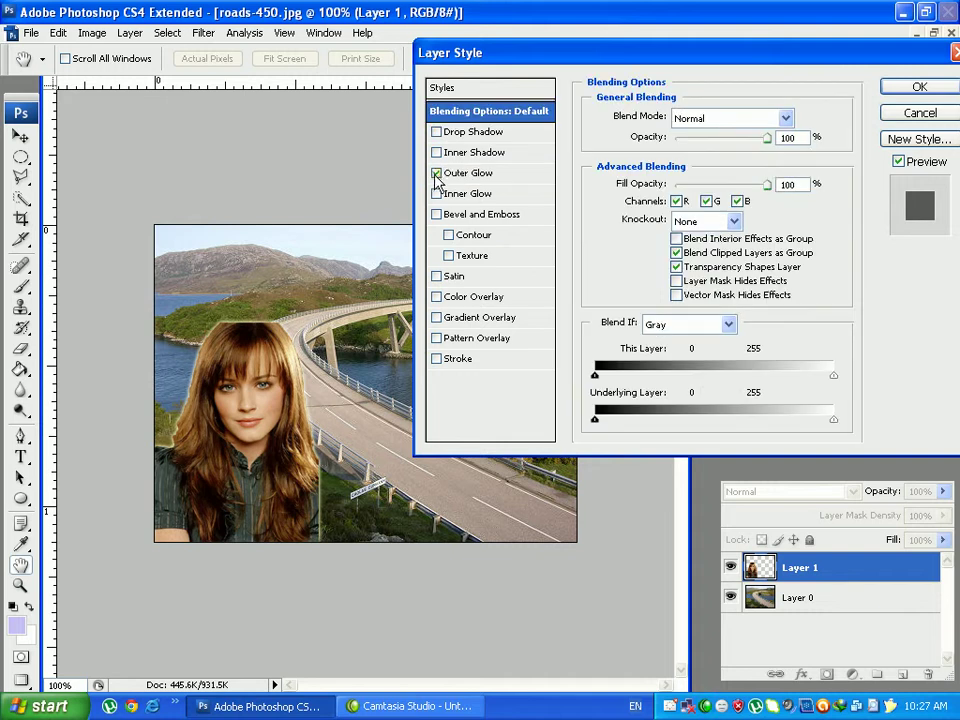
click(436, 174)
click(436, 174)
click(436, 174)
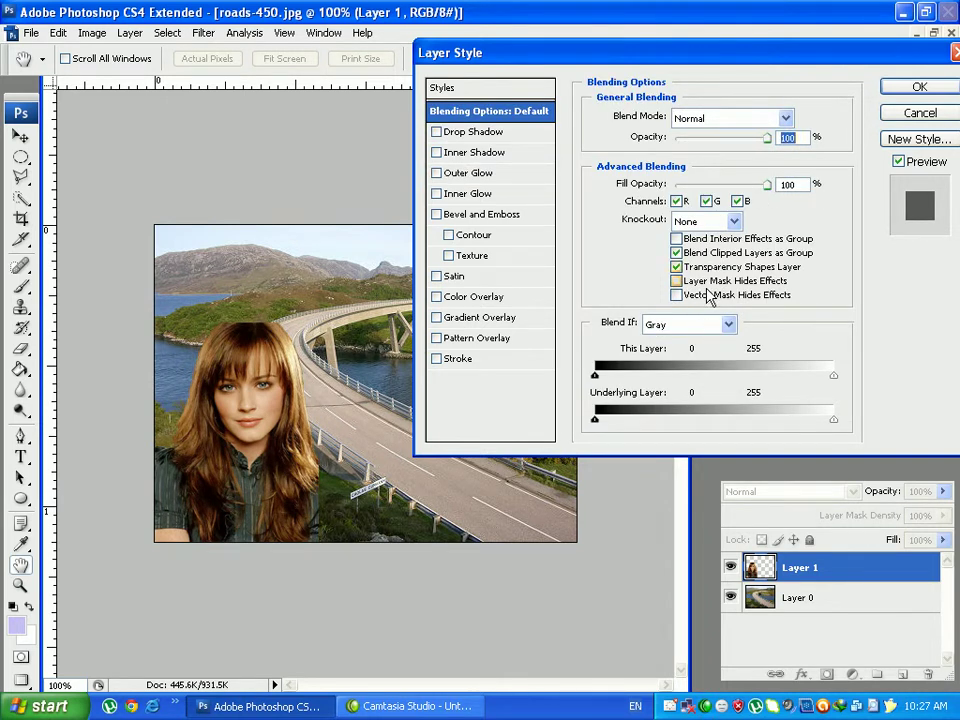
click(469, 175)
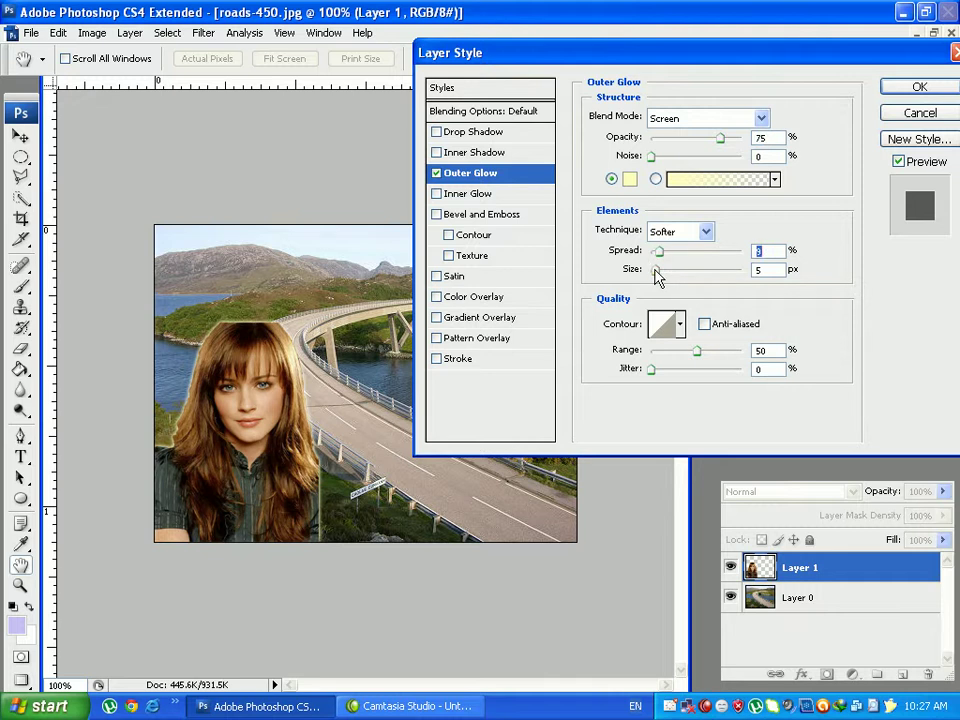
drag(657, 271, 664, 271)
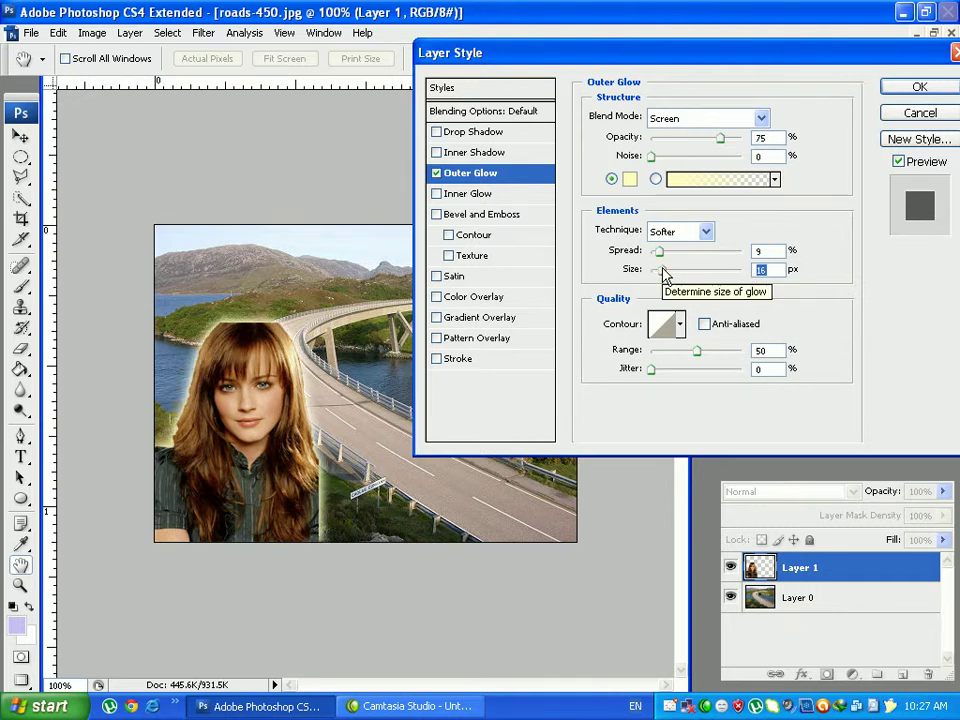
click(917, 88)
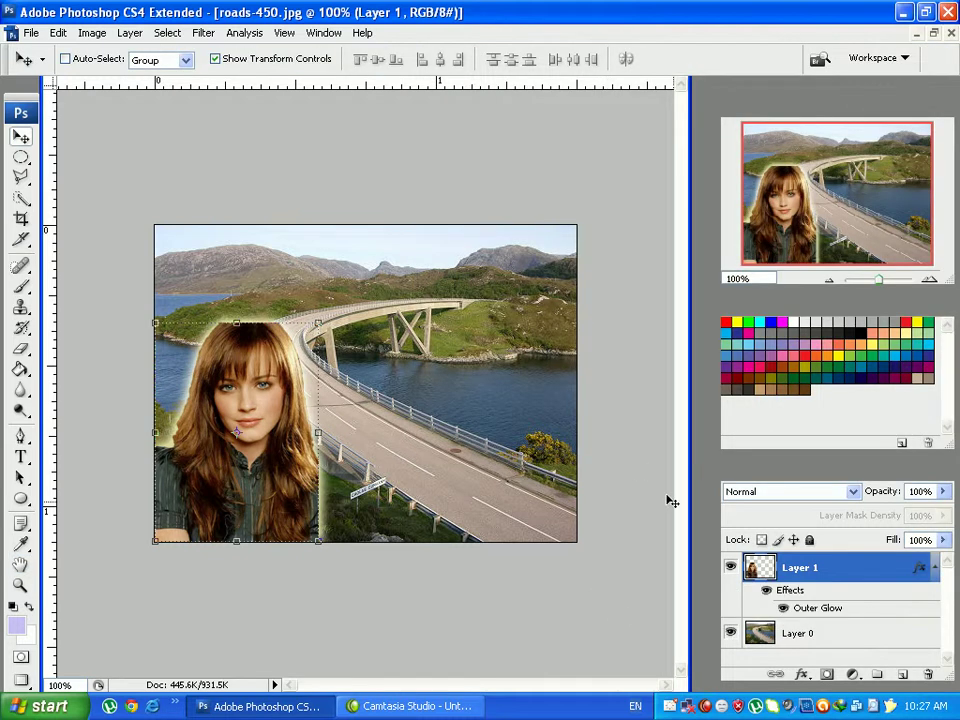
- Try an Inner Glow on the woman's layer, remove it, and compare her edges with and without the Outer Glow
drag(872, 288, 885, 283)
drag(853, 208, 828, 214)
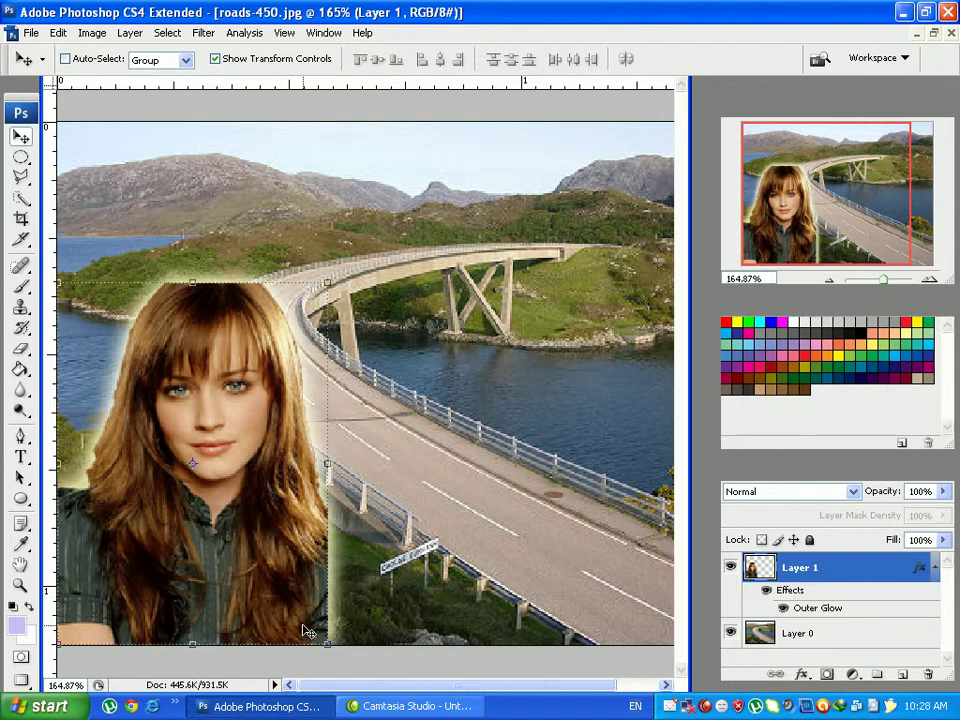
right_click(818, 567)
click(727, 228)
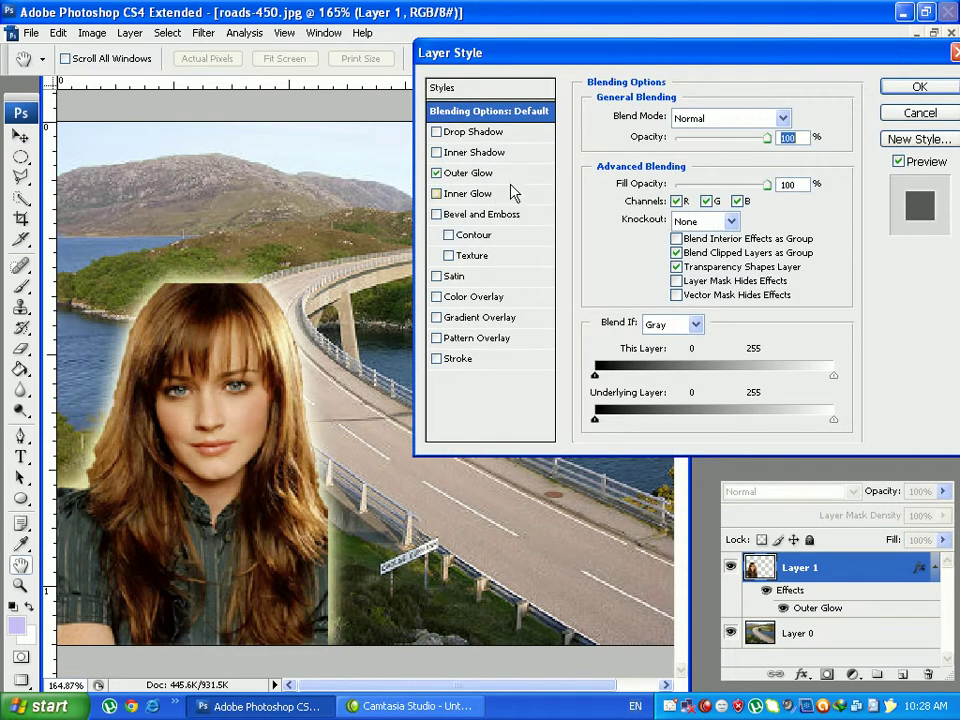
click(470, 195)
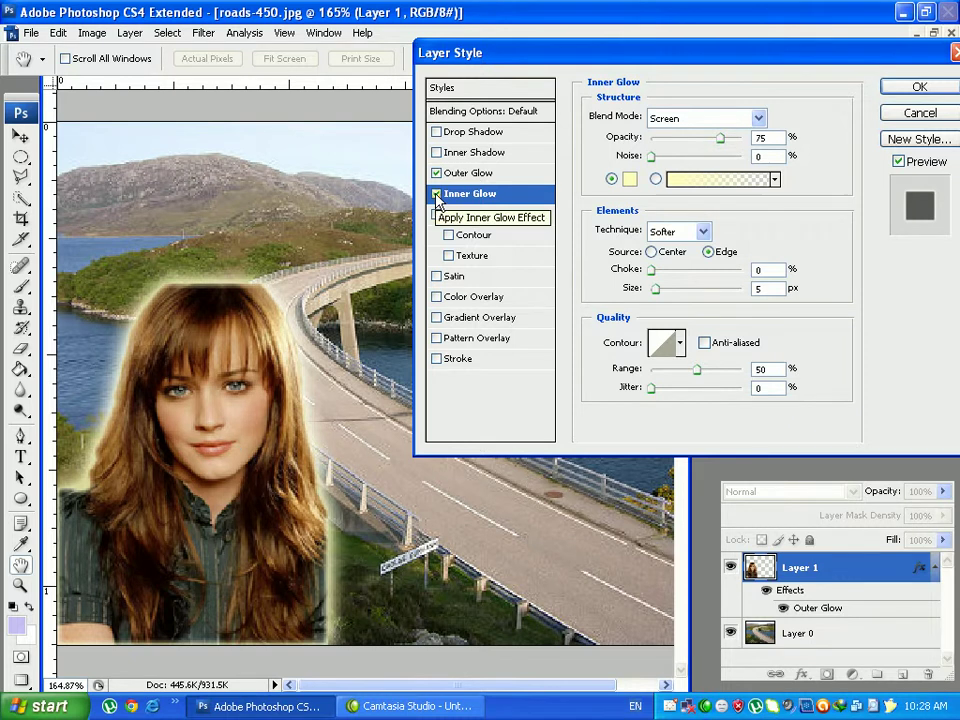
click(437, 195)
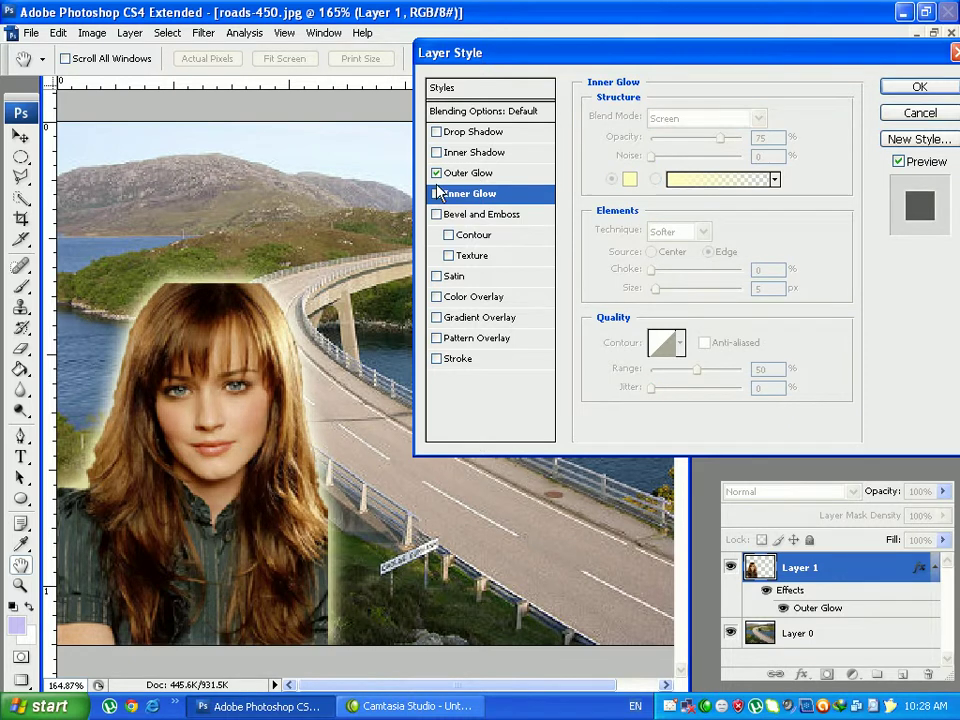
click(437, 174)
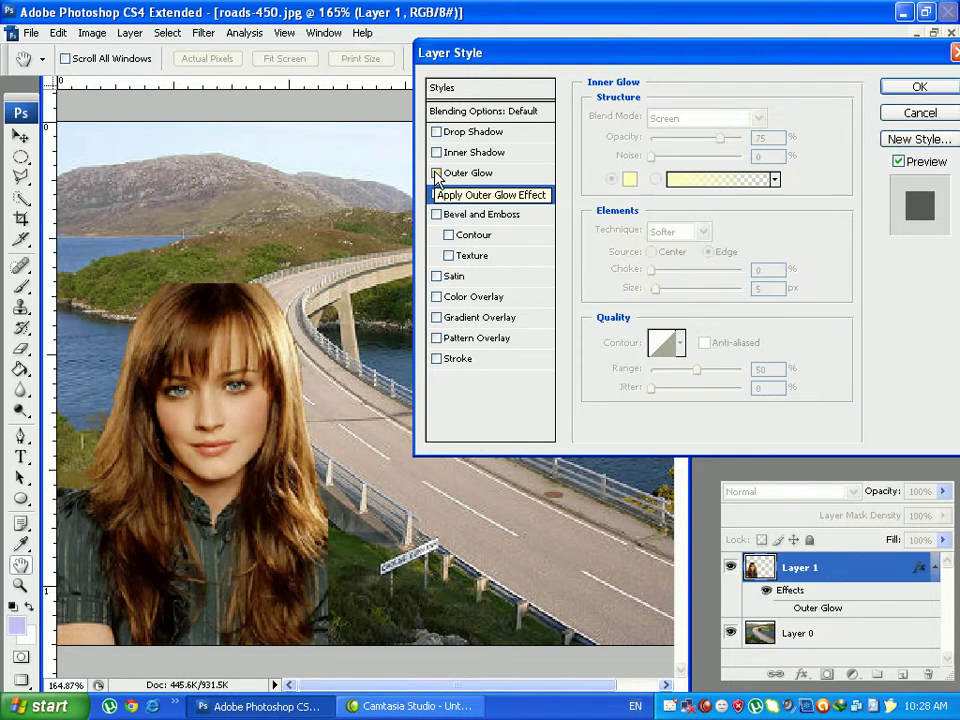
click(437, 176)
click(918, 88)
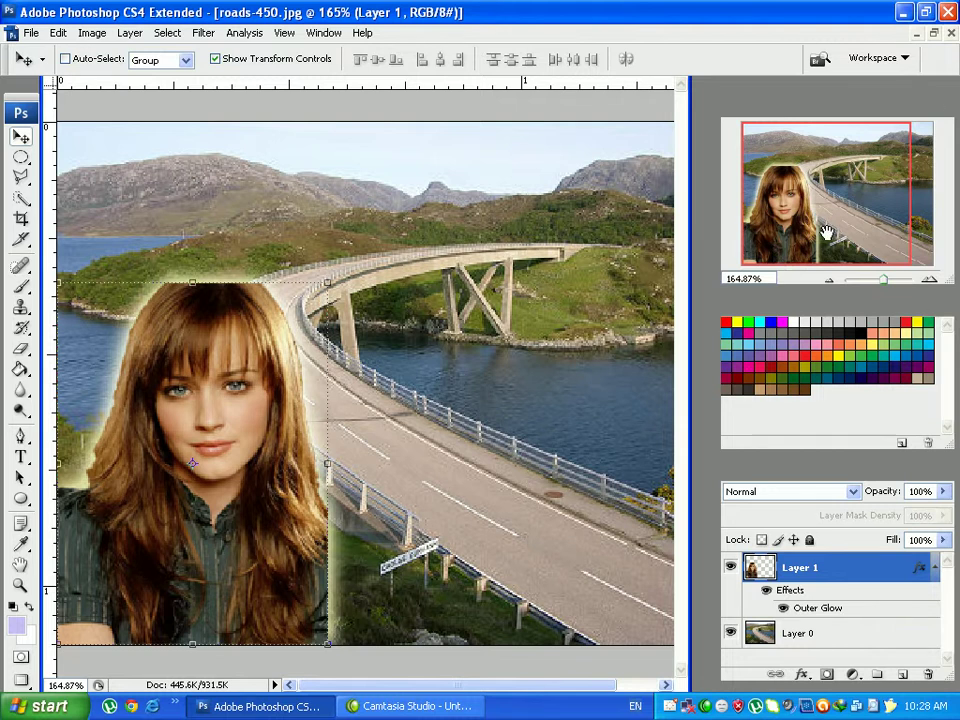
drag(825, 229, 868, 220)
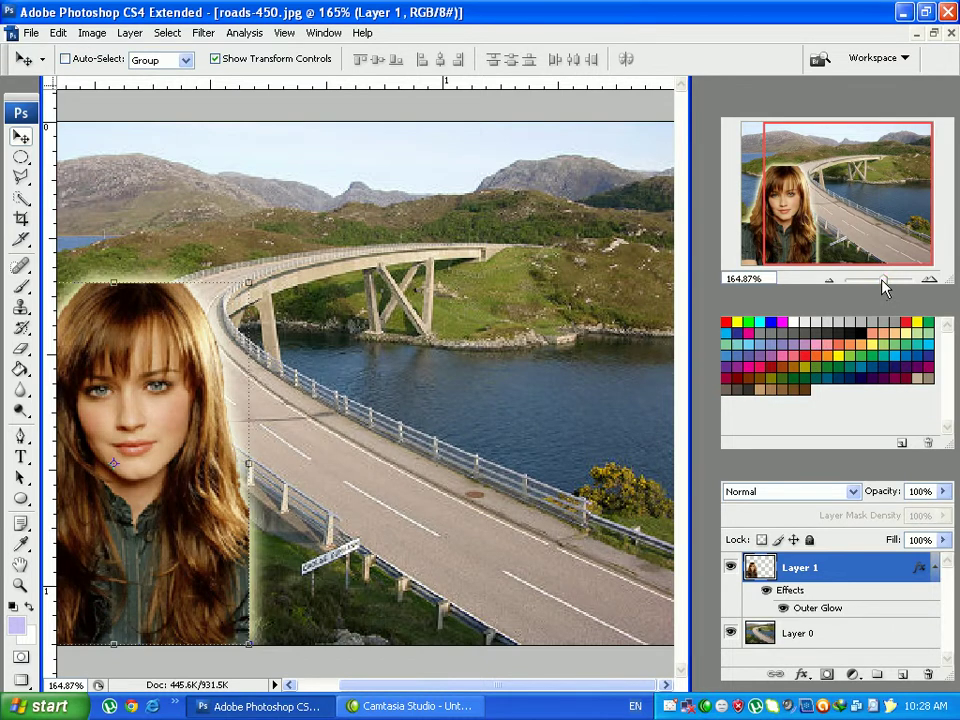
drag(890, 282, 882, 281)
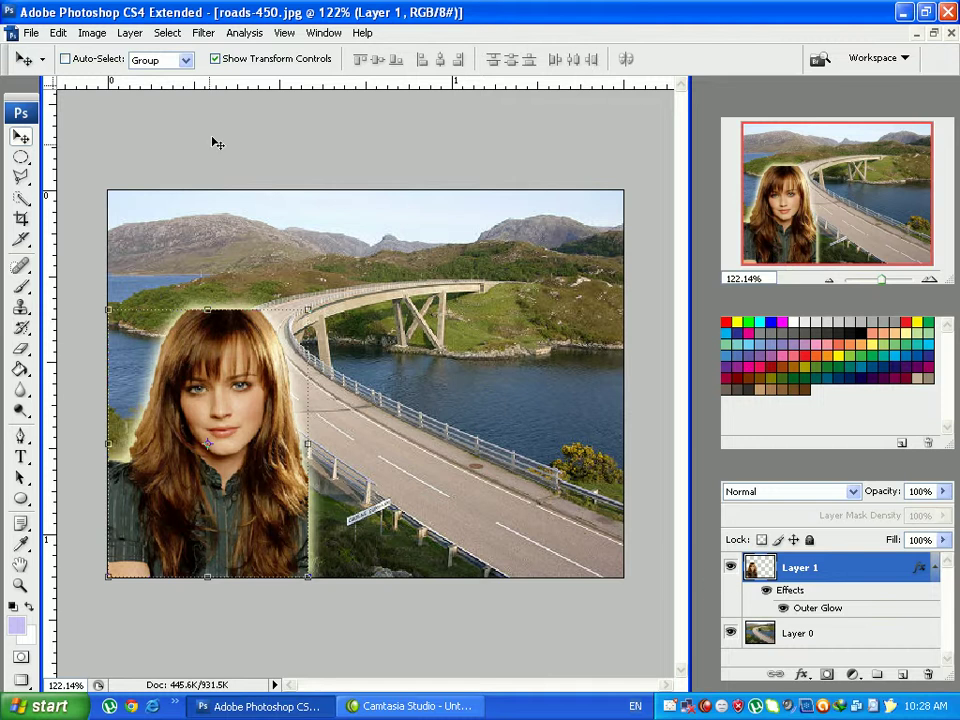
- Show the Practice folder as thumbnails and open the butterfly picture images.jpg
click(30, 33)
click(38, 68)
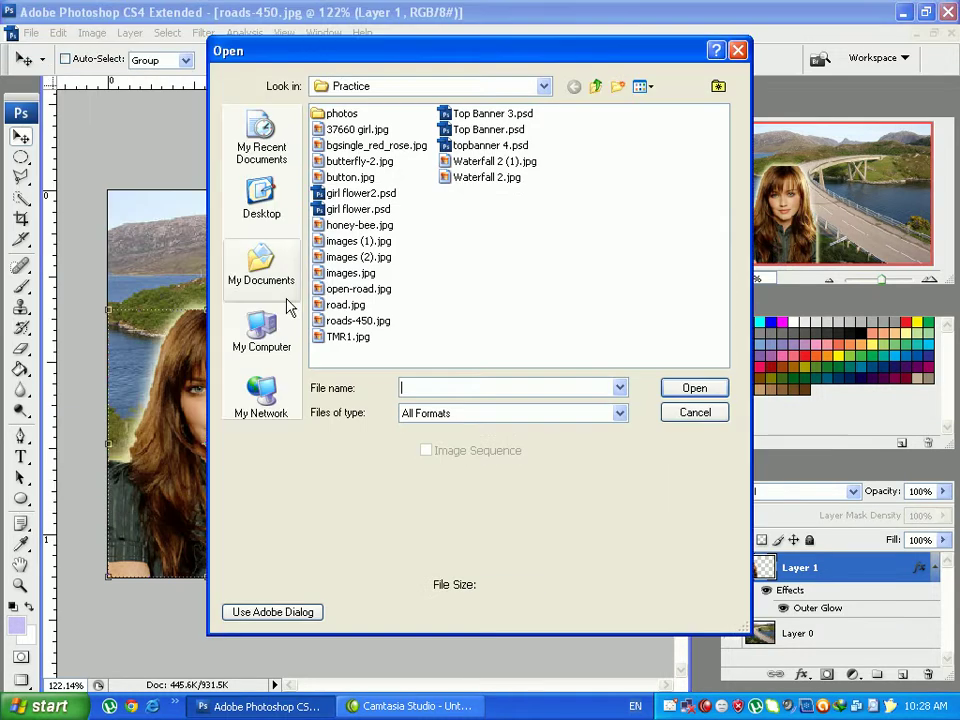
click(641, 86)
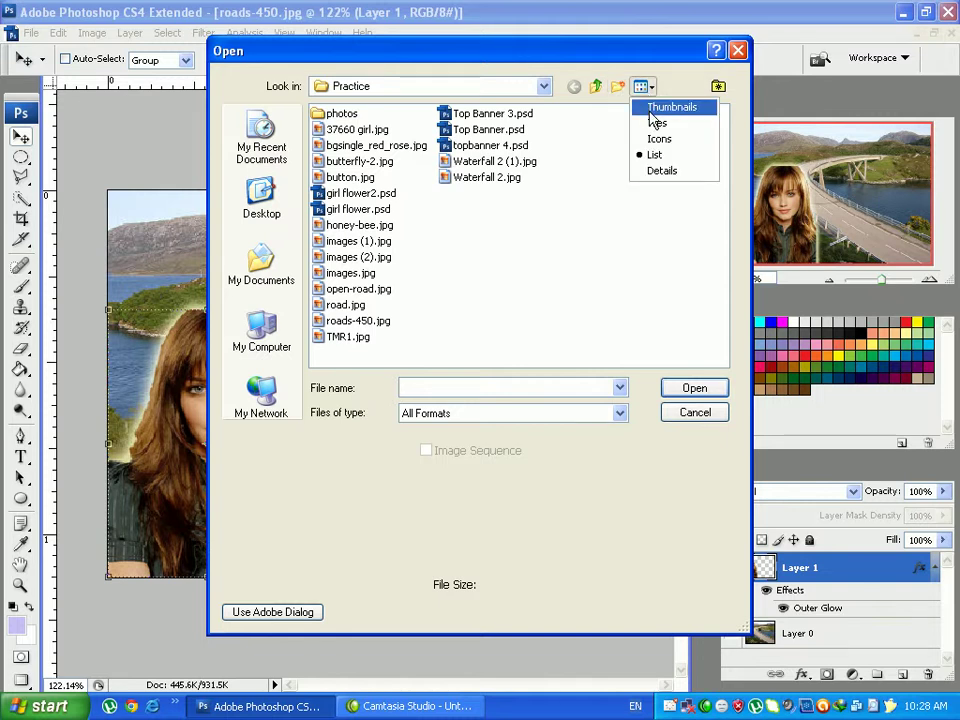
click(657, 104)
drag(718, 178, 720, 251)
click(519, 283)
click(696, 389)
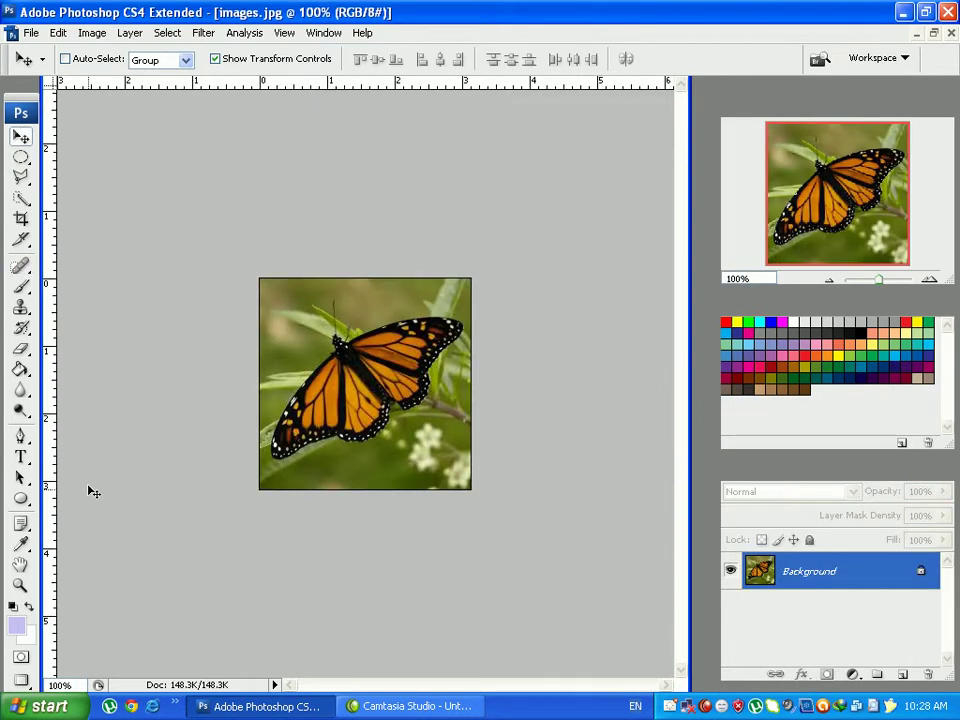
- Select the butterfly's wings and body with the Quick Selection tool in add mode
click(20, 197)
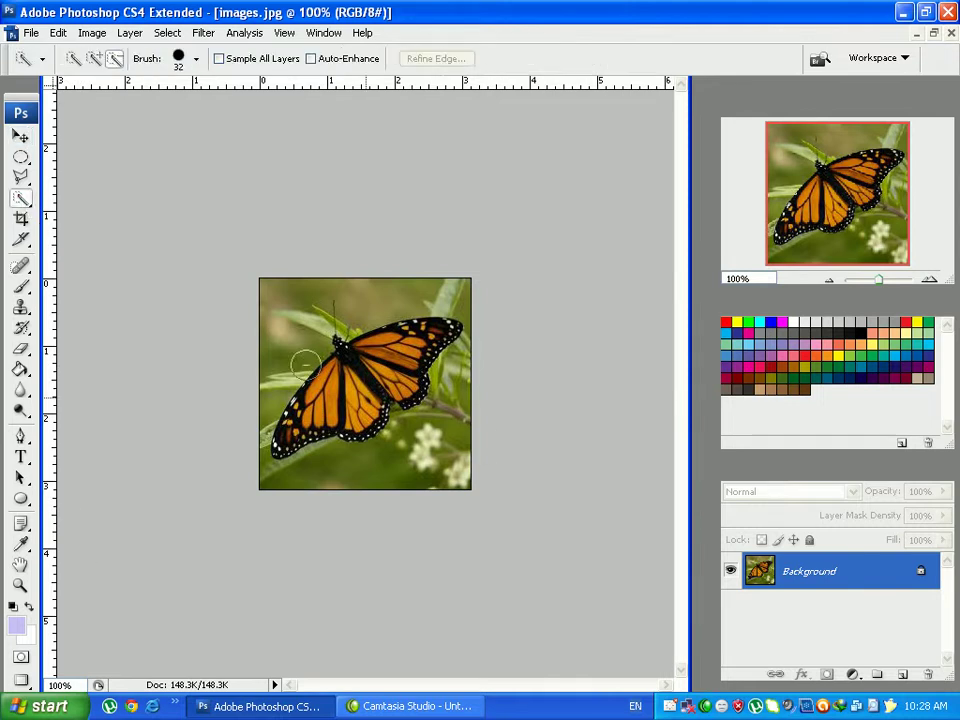
click(94, 58)
mouse_move(414, 326)
mouse_down()
mouse_move(390, 350)
mouse_move(285, 400)
mouse_move(300, 400)
mouse_move(310, 420)
mouse_move(285, 435)
mouse_up()
- Subtract the green leaf and background beside the butterfly's left wing from the selection with a 13 px Quick Selection brush
drag(879, 280, 895, 280)
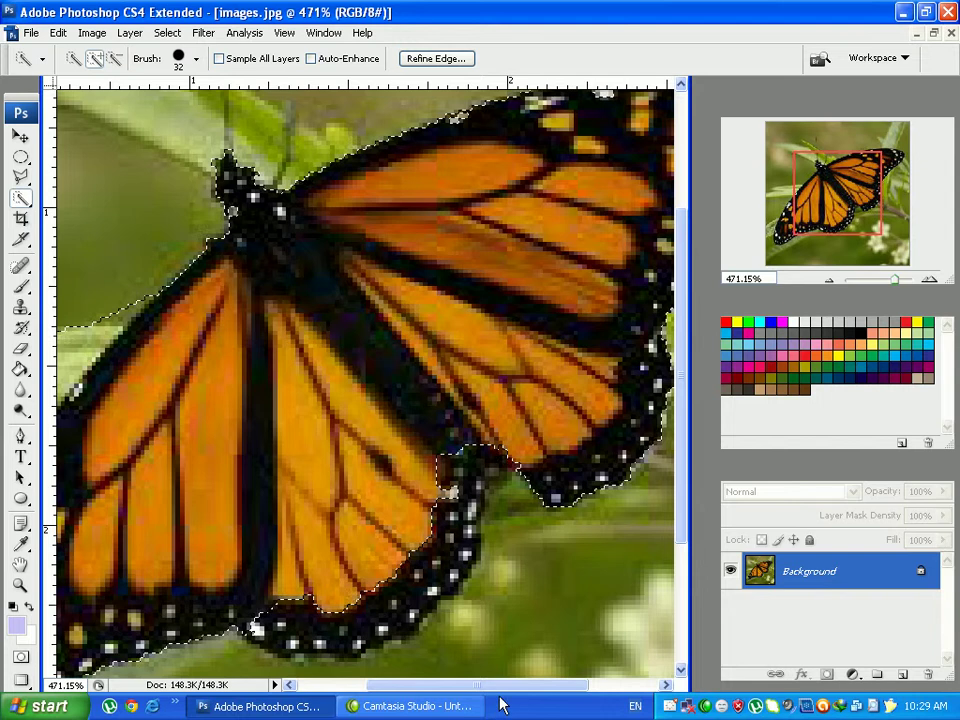
drag(497, 686, 419, 686)
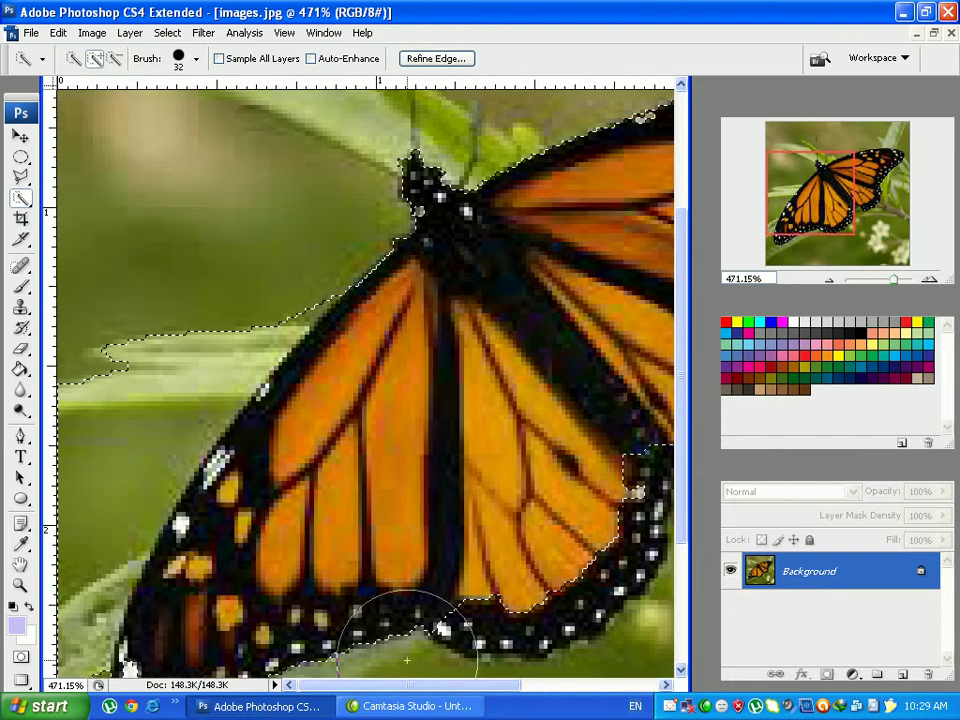
click(196, 59)
drag(120, 110, 106, 111)
click(117, 58)
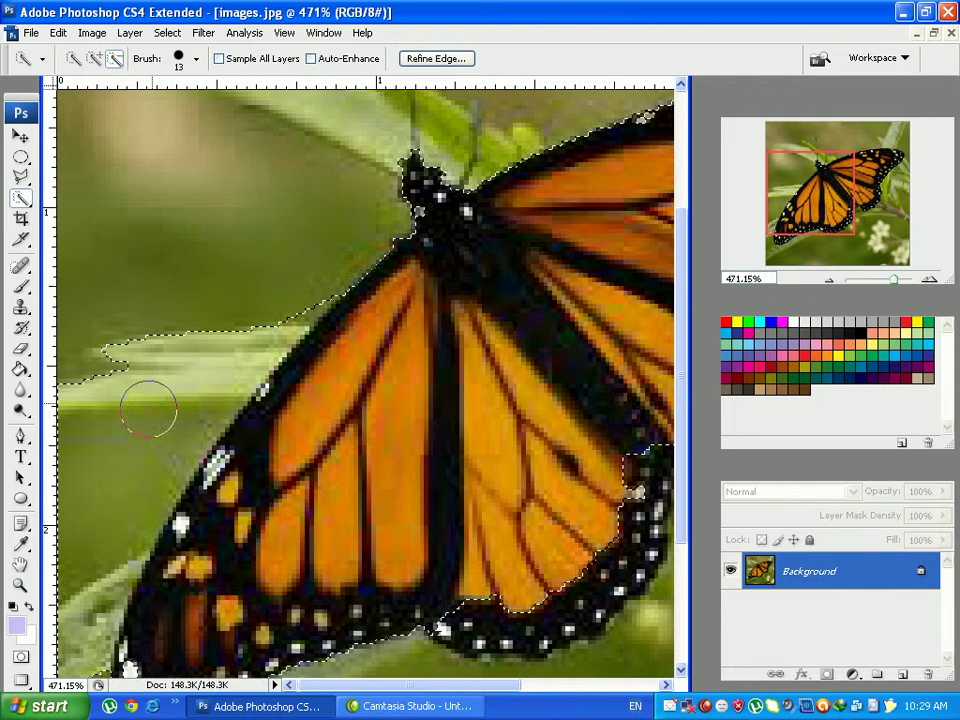
mouse_move(248, 316)
mouse_down()
mouse_move(297, 289)
mouse_move(219, 323)
mouse_move(197, 349)
mouse_move(271, 319)
mouse_move(205, 366)
mouse_move(119, 472)
mouse_move(66, 584)
mouse_move(66, 626)
mouse_move(205, 389)
mouse_move(324, 272)
mouse_up()
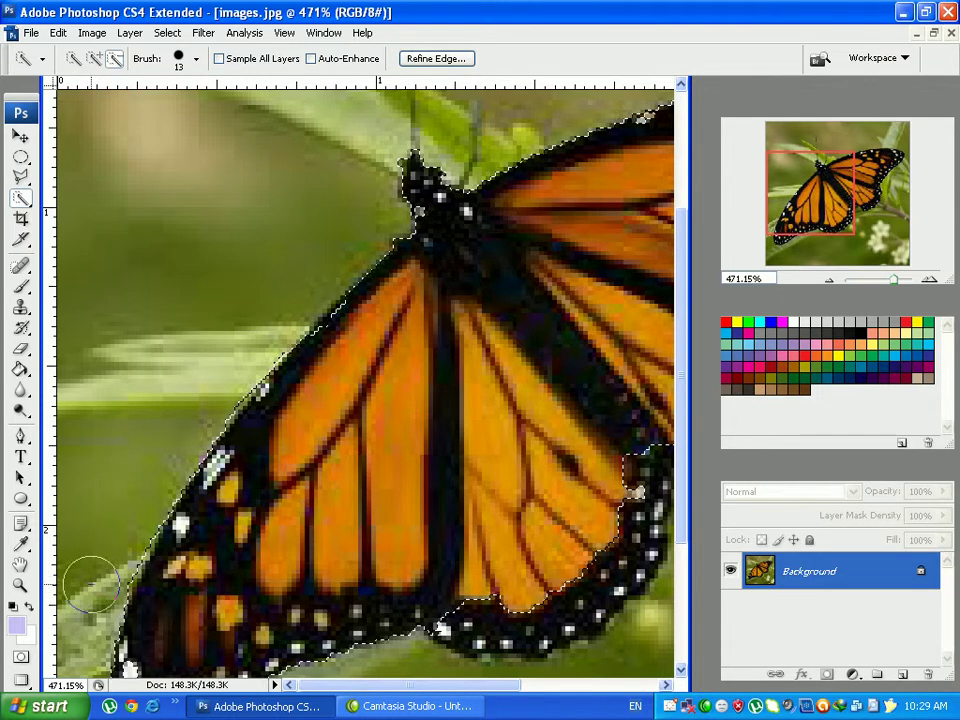
- Add the black spotted border of the butterfly's lower wing to the selection with the Quick Selection tool in add mode
drag(684, 330, 690, 430)
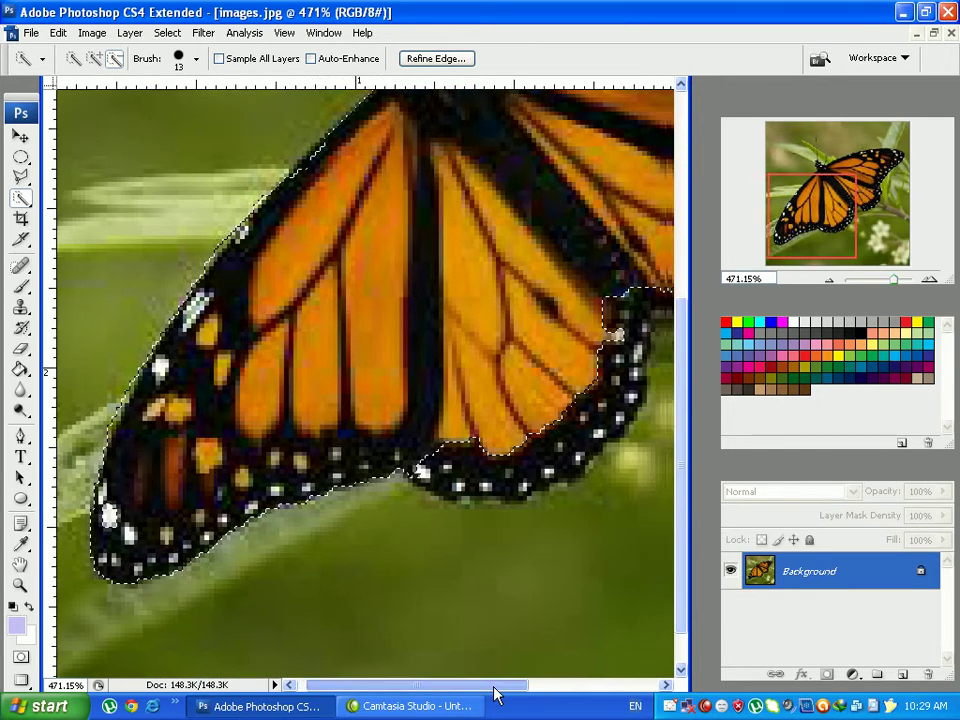
drag(493, 688, 561, 688)
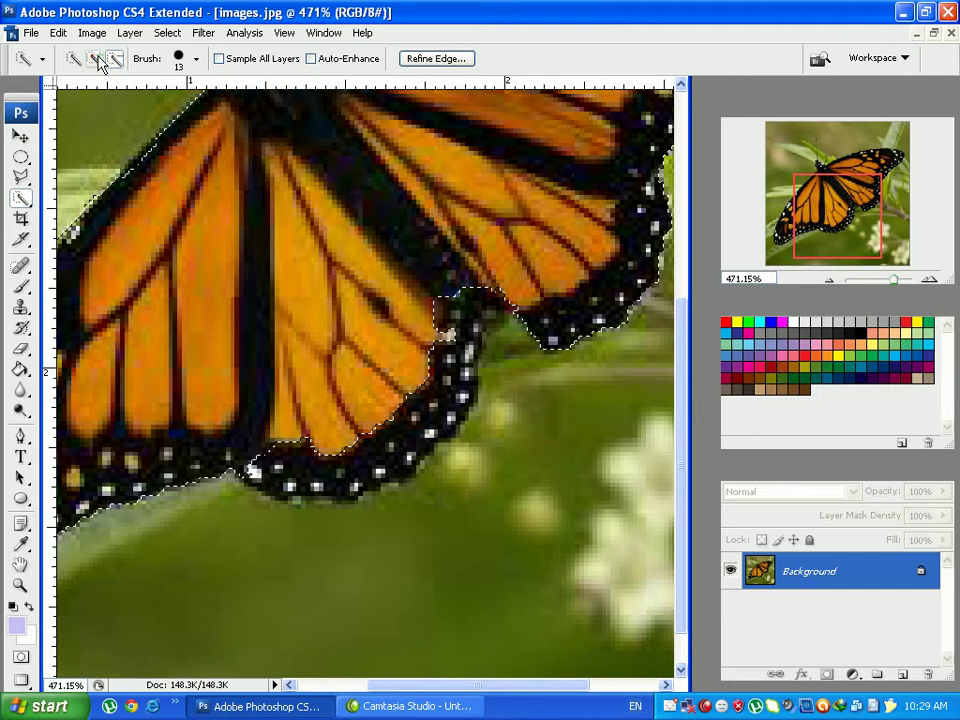
click(461, 279)
mouse_move(440, 340)
mouse_down()
mouse_move(389, 402)
mouse_move(321, 407)
mouse_up()
drag(450, 688, 488, 688)
drag(680, 423, 683, 232)
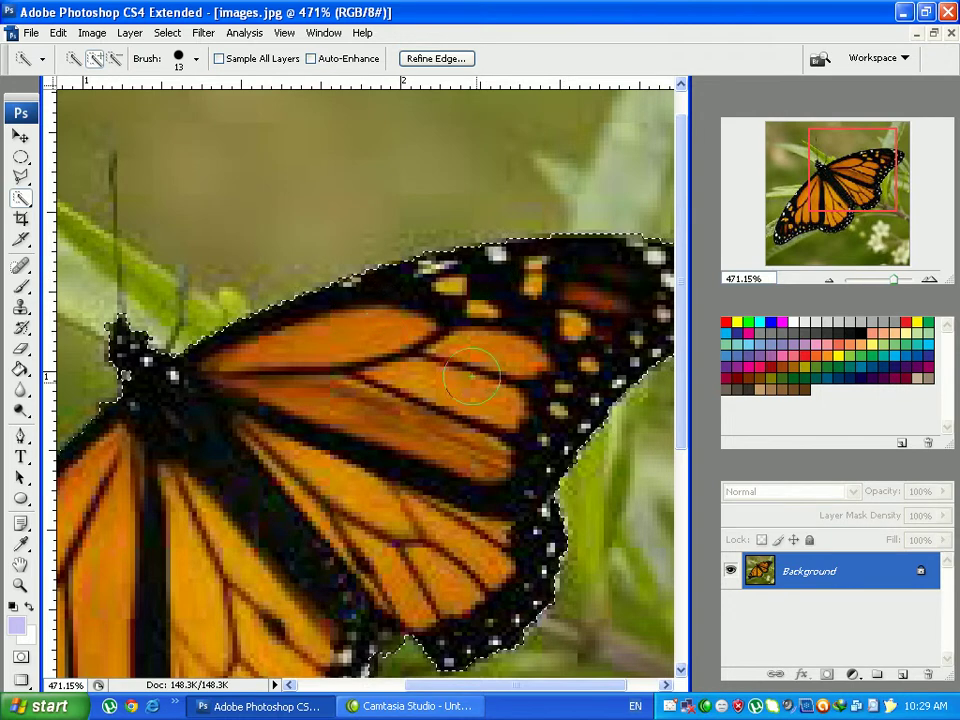
drag(521, 686, 552, 686)
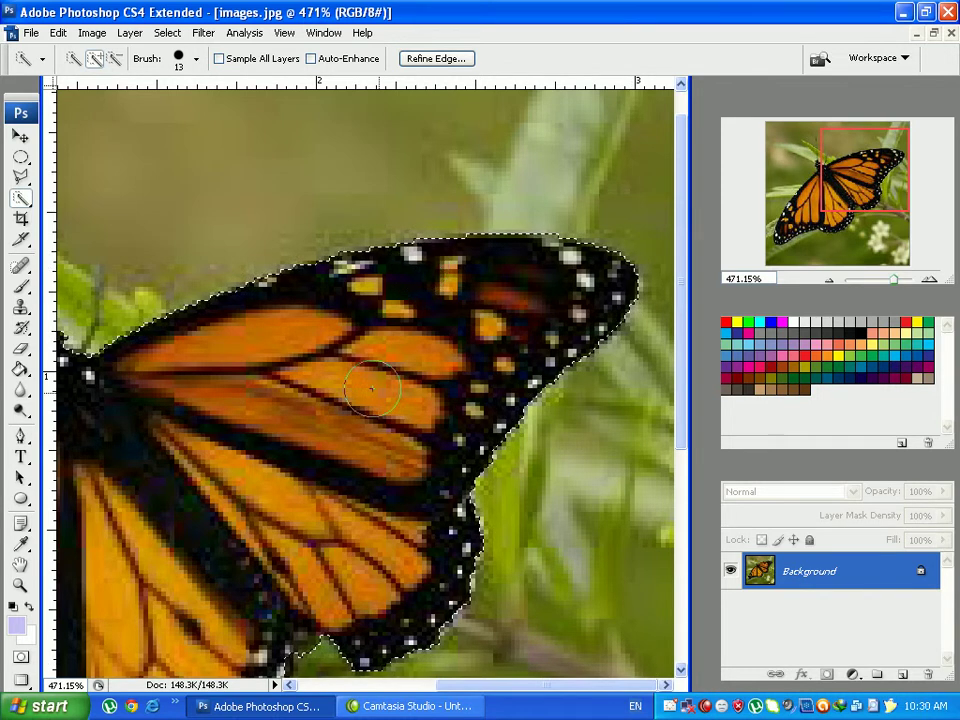
drag(475, 688, 452, 685)
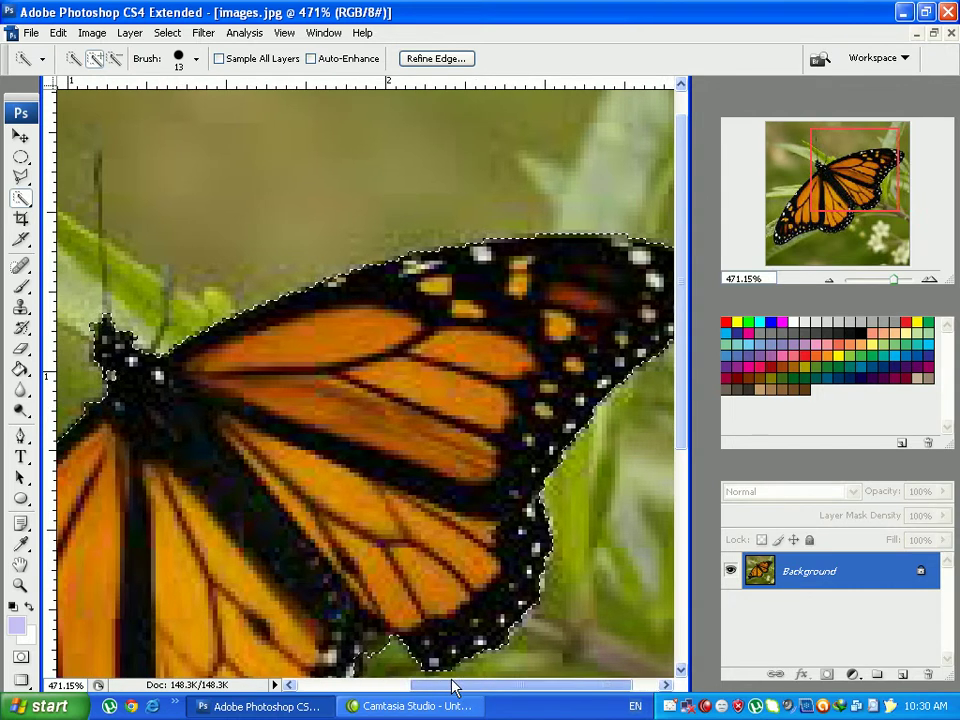
drag(688, 327, 692, 411)
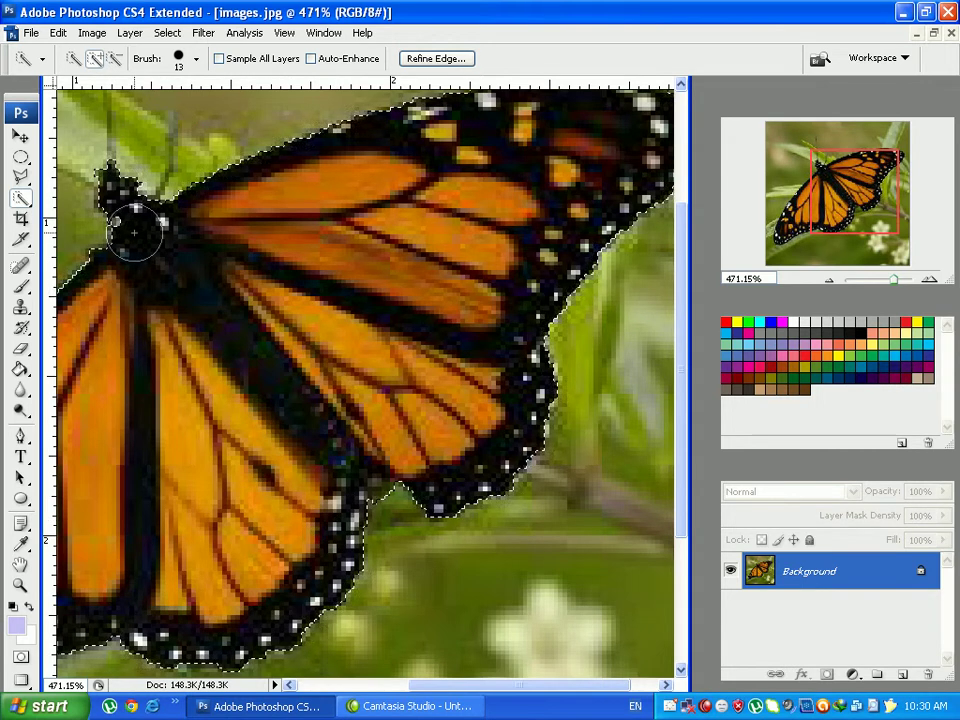
- Reduce the Quick Selection brush diameter to 6 px
click(193, 63)
drag(108, 112, 100, 110)
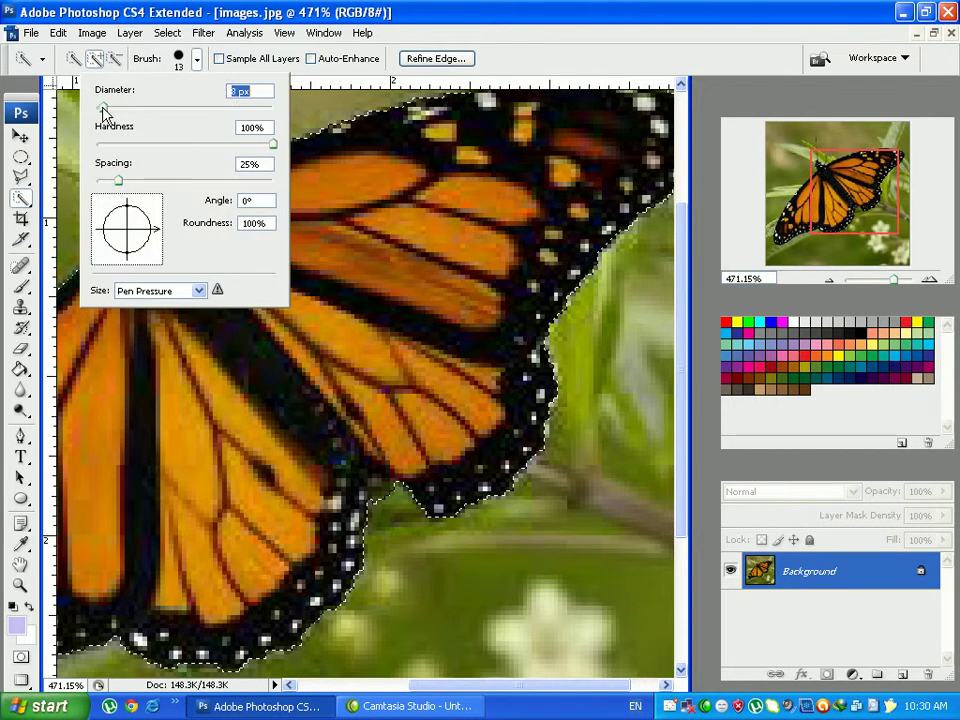
click(366, 10)
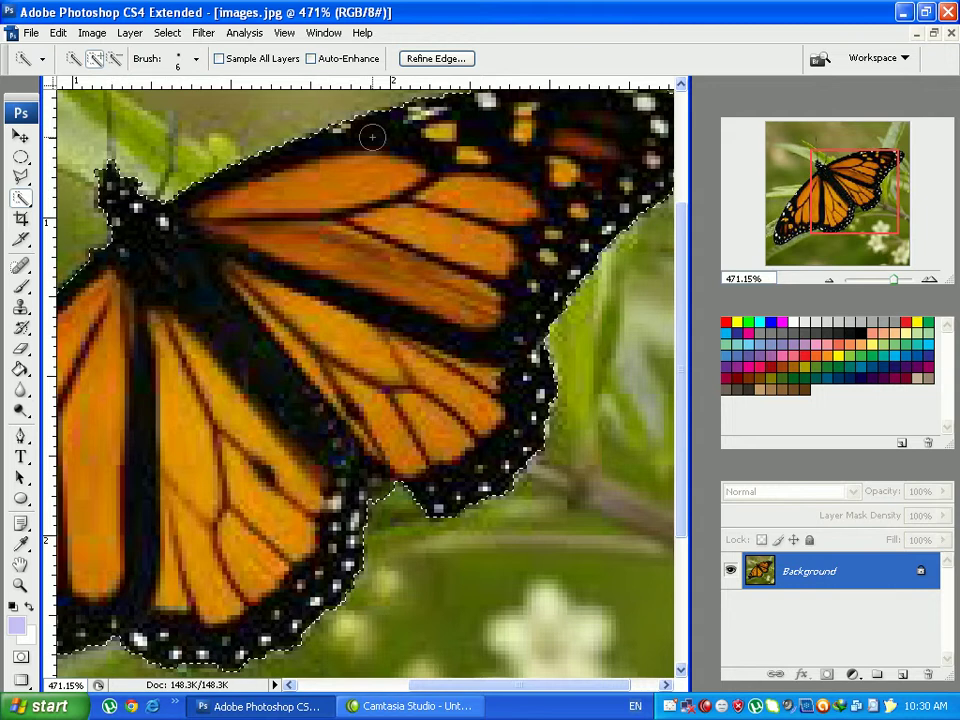
- Add the butterfly's upright antenna to the selection with the Magnetic Lasso tool in add mode
drag(456, 688, 346, 688)
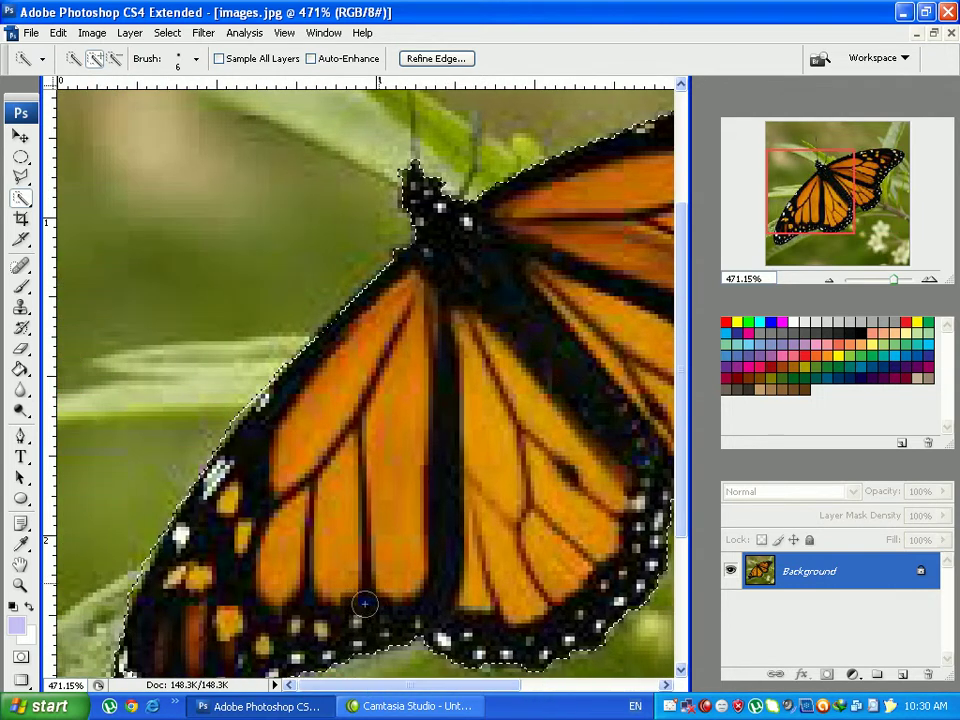
drag(686, 422, 707, 313)
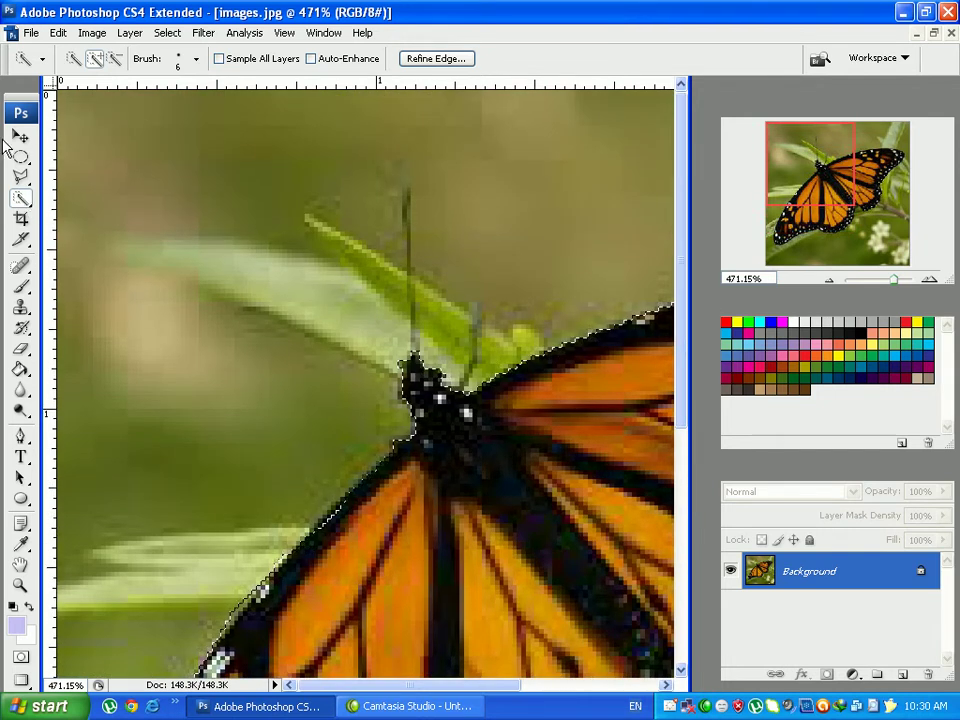
click(22, 178)
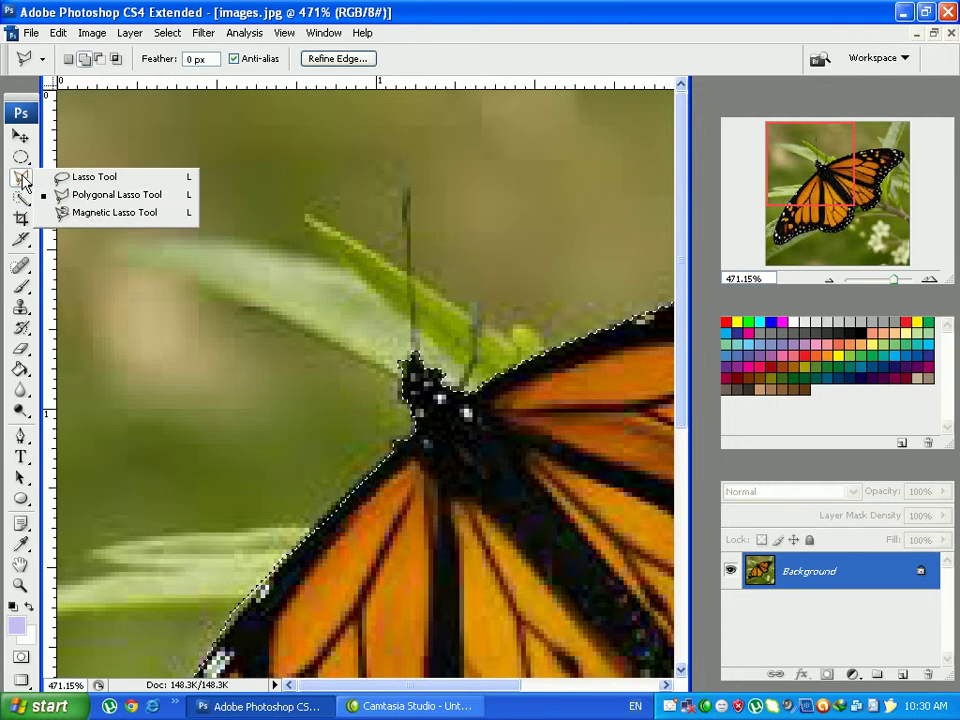
click(97, 213)
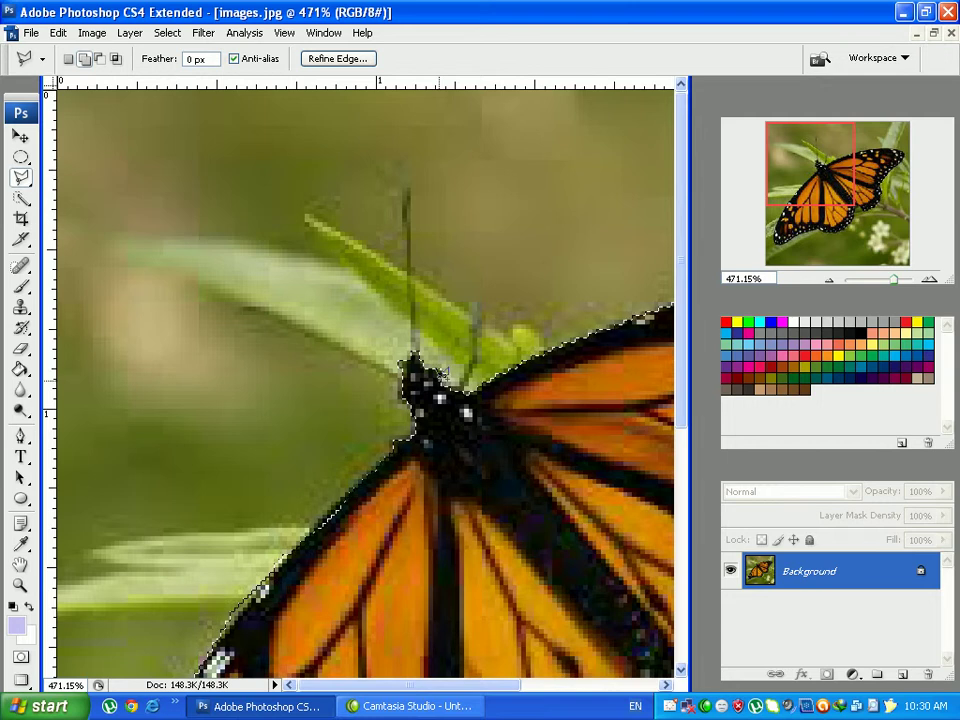
click(87, 60)
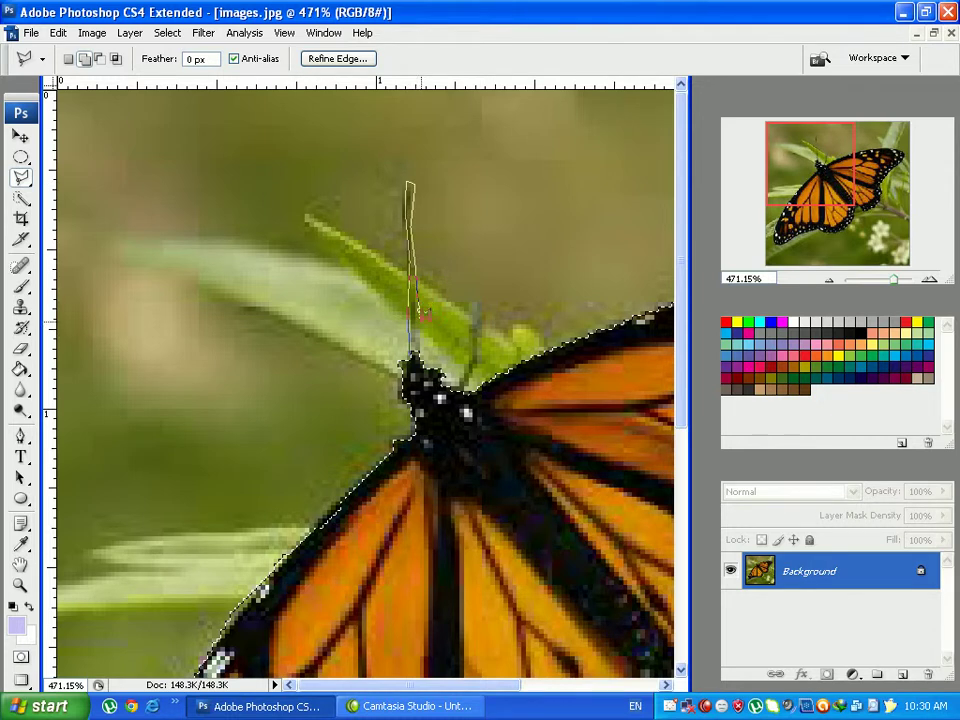
click(418, 358)
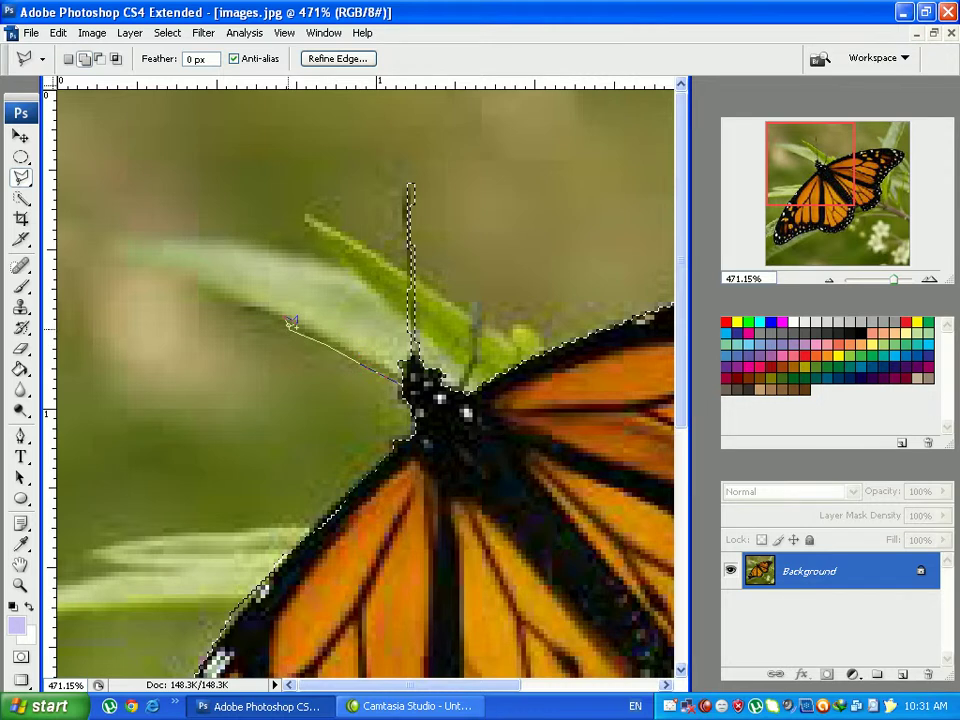
- Add the slanted antenna along the pale leaf and the short stalk right of the head to the selection
click(241, 309)
double_click(412, 372)
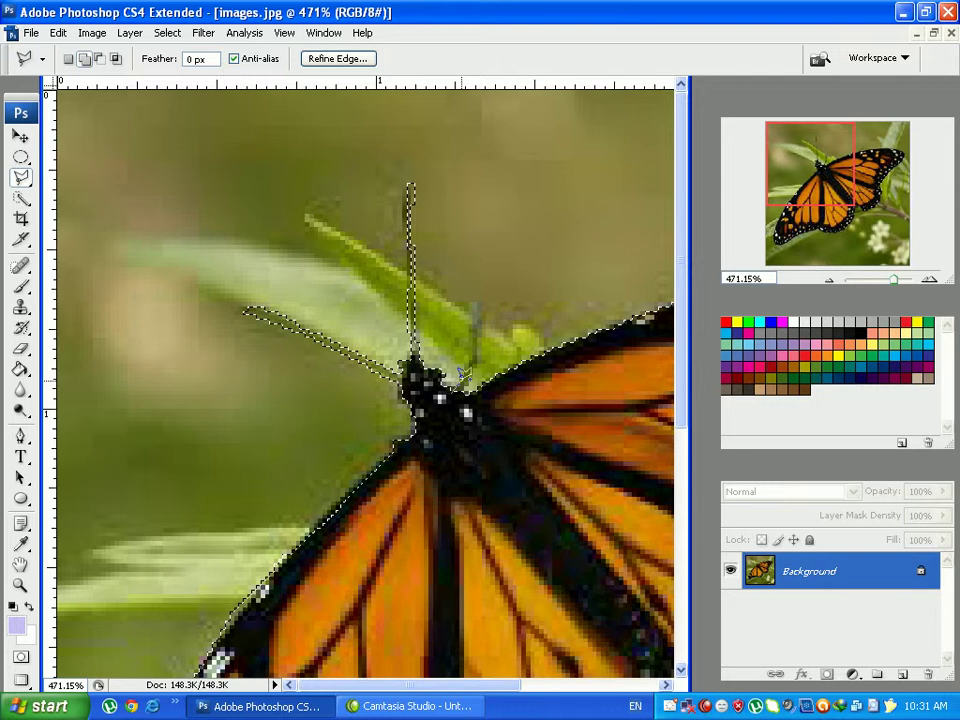
click(460, 374)
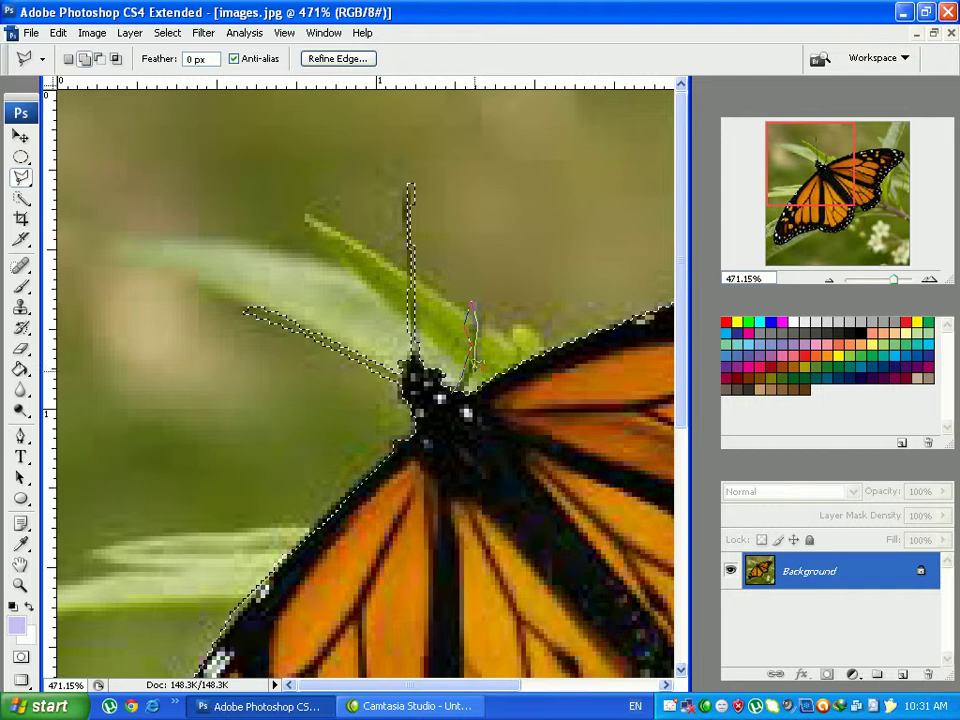
double_click(465, 404)
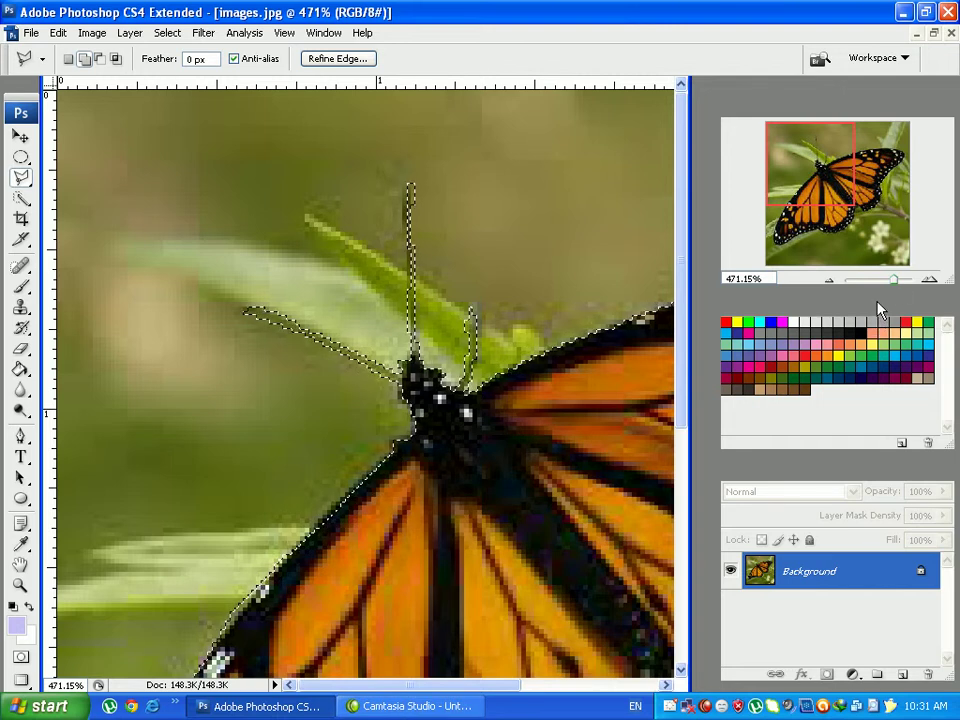
- Copy the selected butterfly into roads-450.jpg and move it to the right of the woman, over the water and road
drag(898, 280, 885, 282)
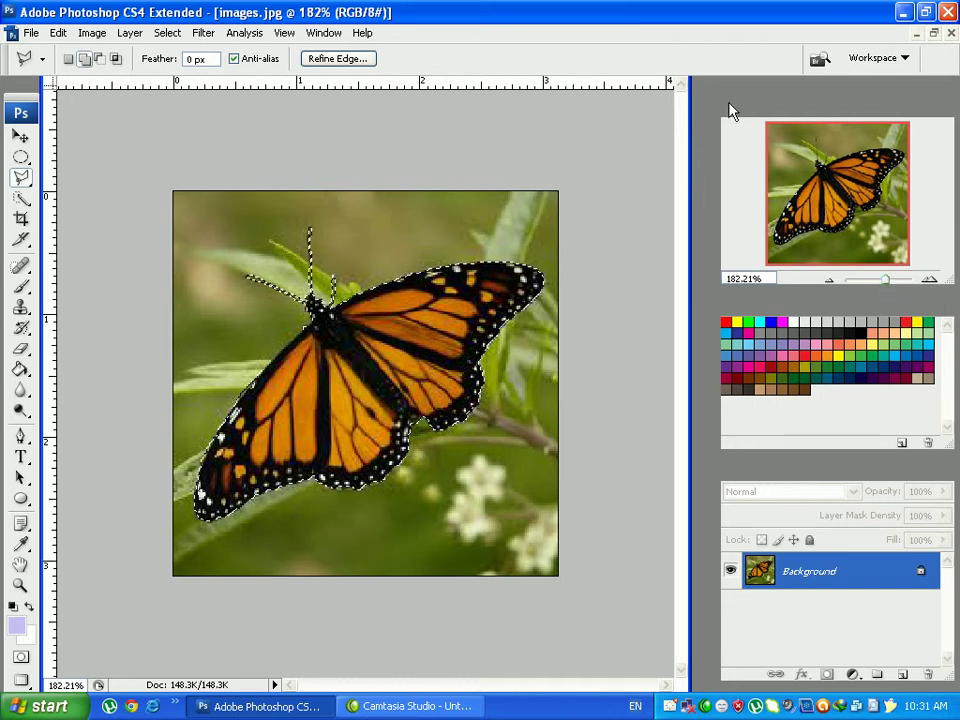
click(324, 33)
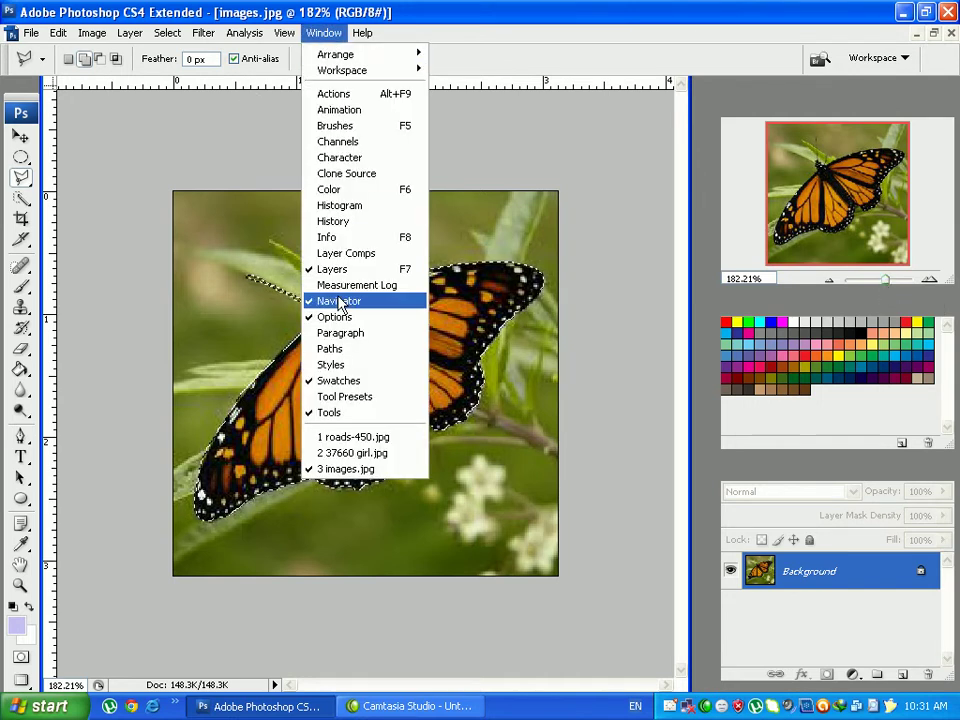
click(376, 437)
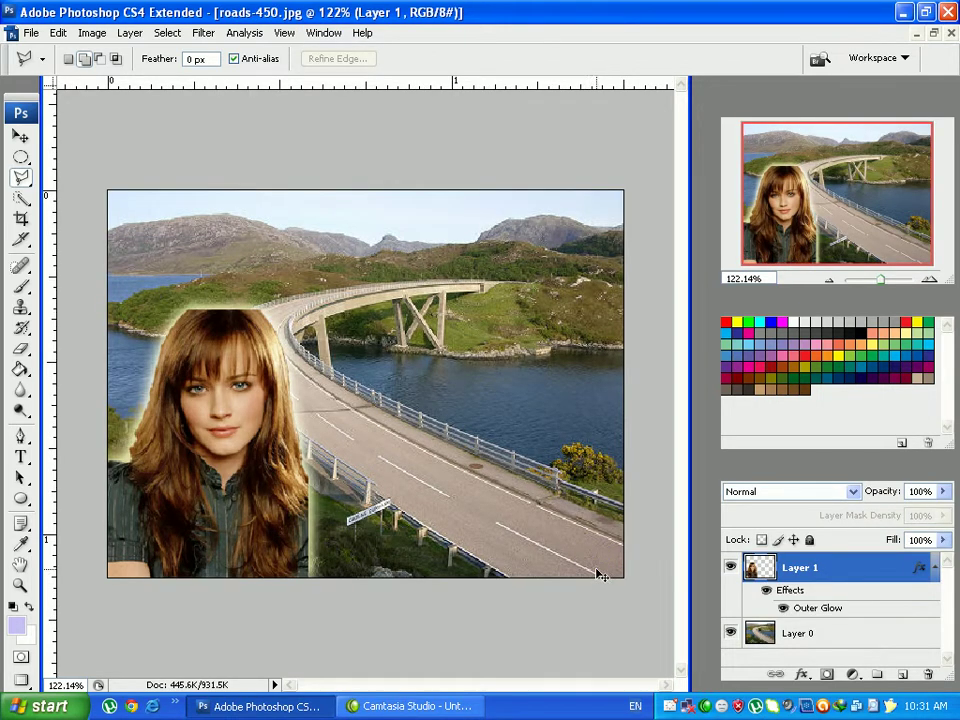
key(ctrl+v)
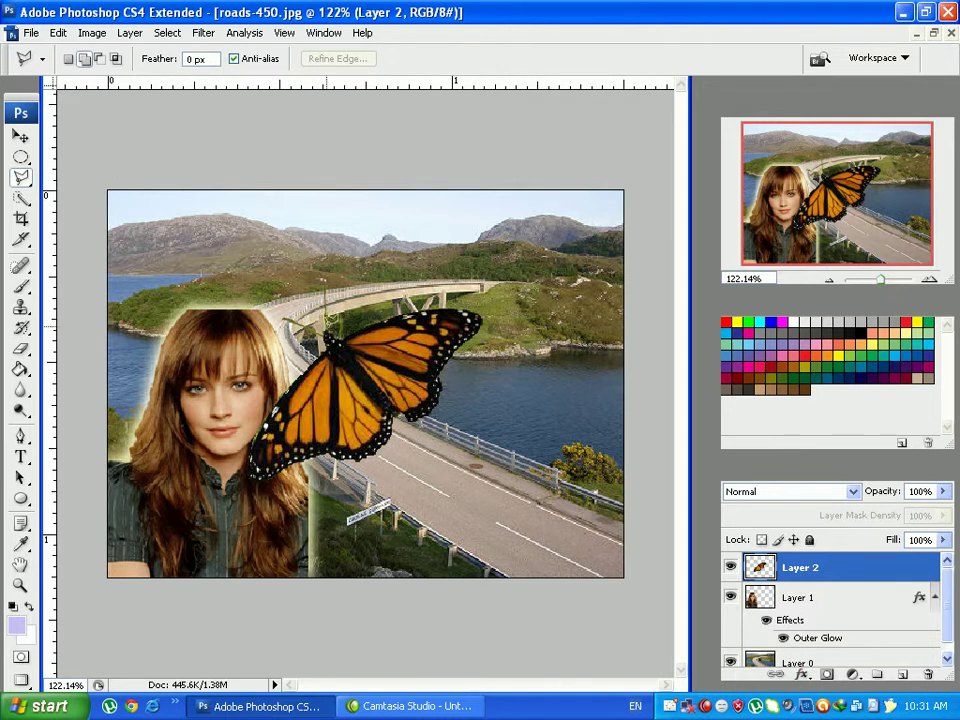
click(20, 135)
drag(340, 380, 457, 372)
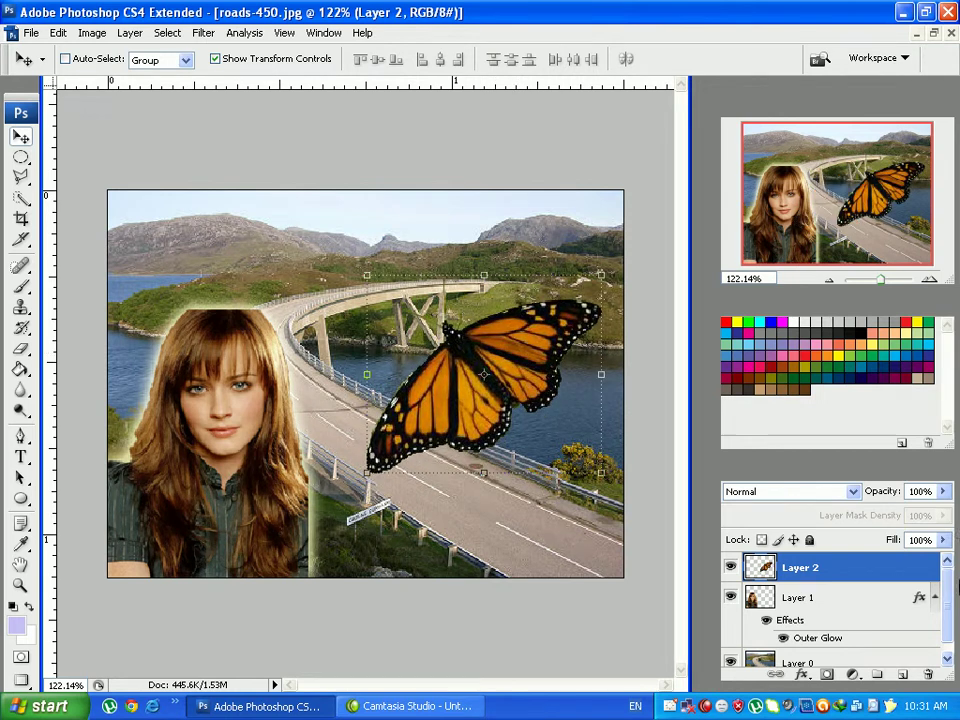
- Move the butterfly's Layer 2 beneath the road picture's Layer 0 in the layer stack
drag(952, 602, 955, 612)
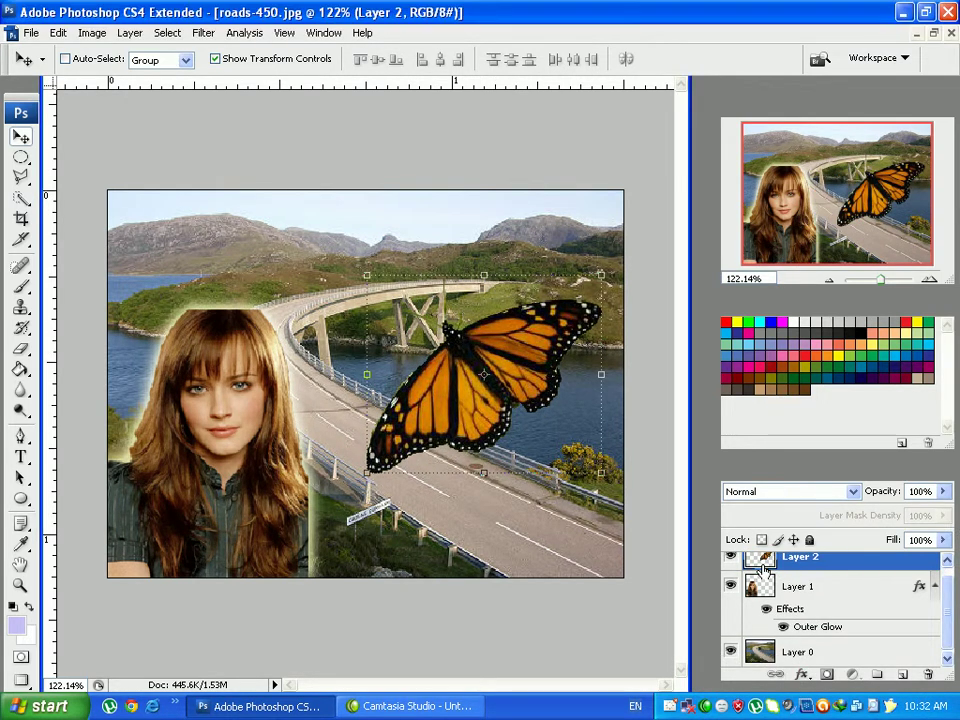
drag(764, 567, 778, 660)
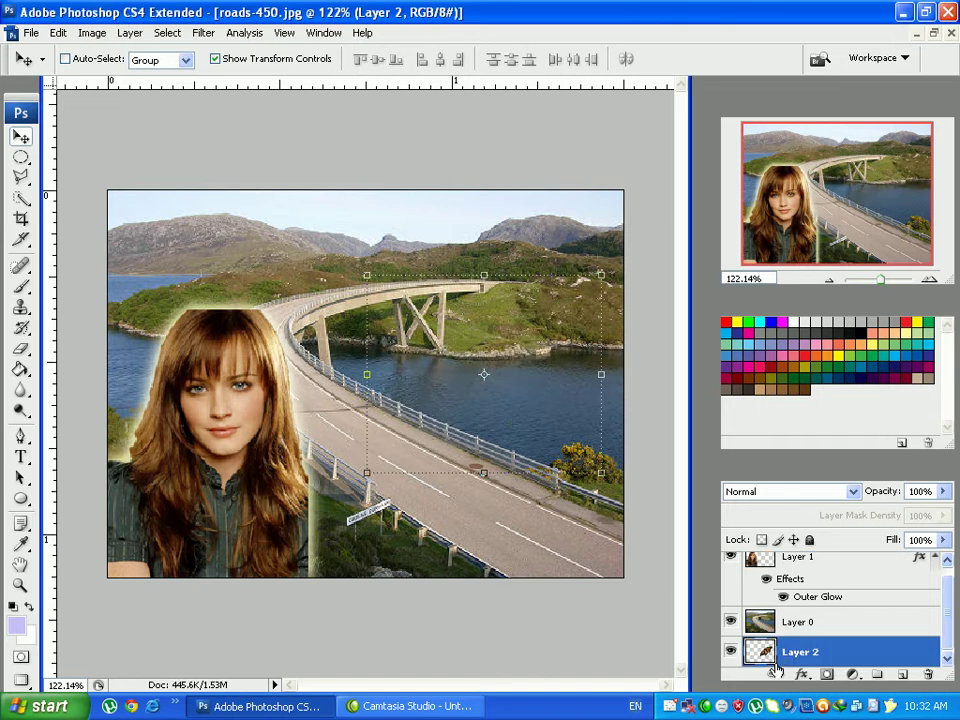
click(799, 623)
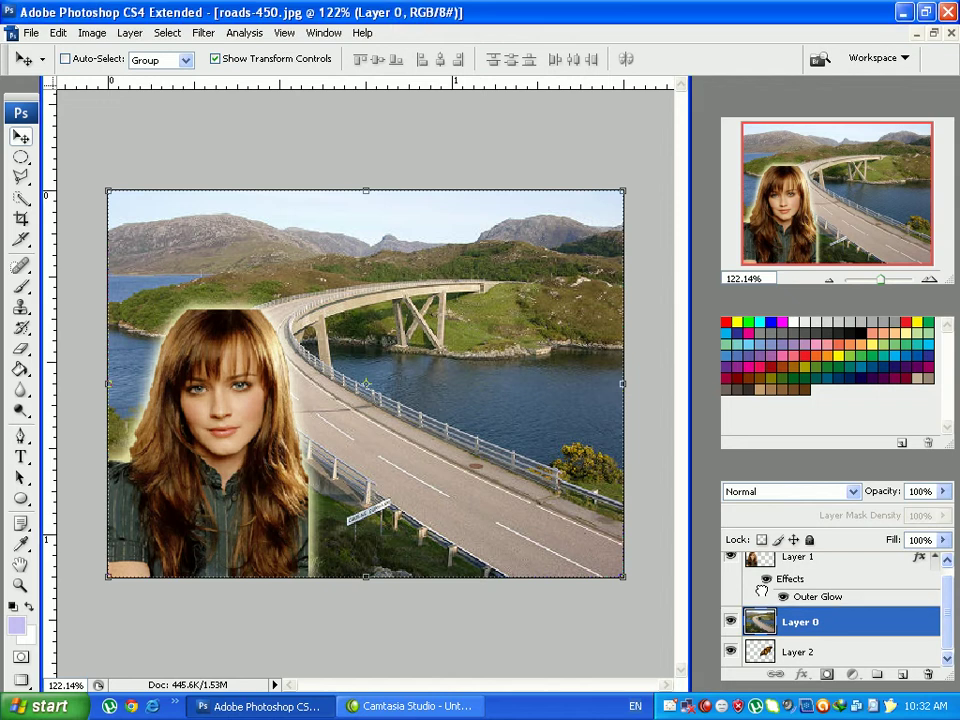
- Place the butterfly's layer between the road layer and the woman's layer, and move the butterfly behind the woman
drag(763, 655, 790, 612)
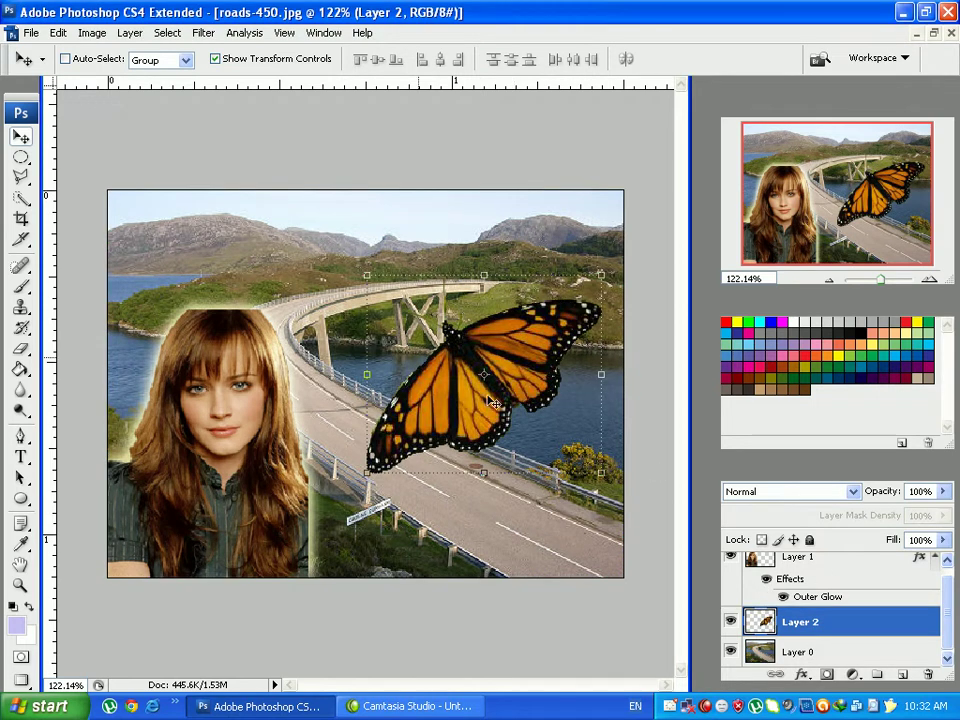
drag(519, 397, 269, 437)
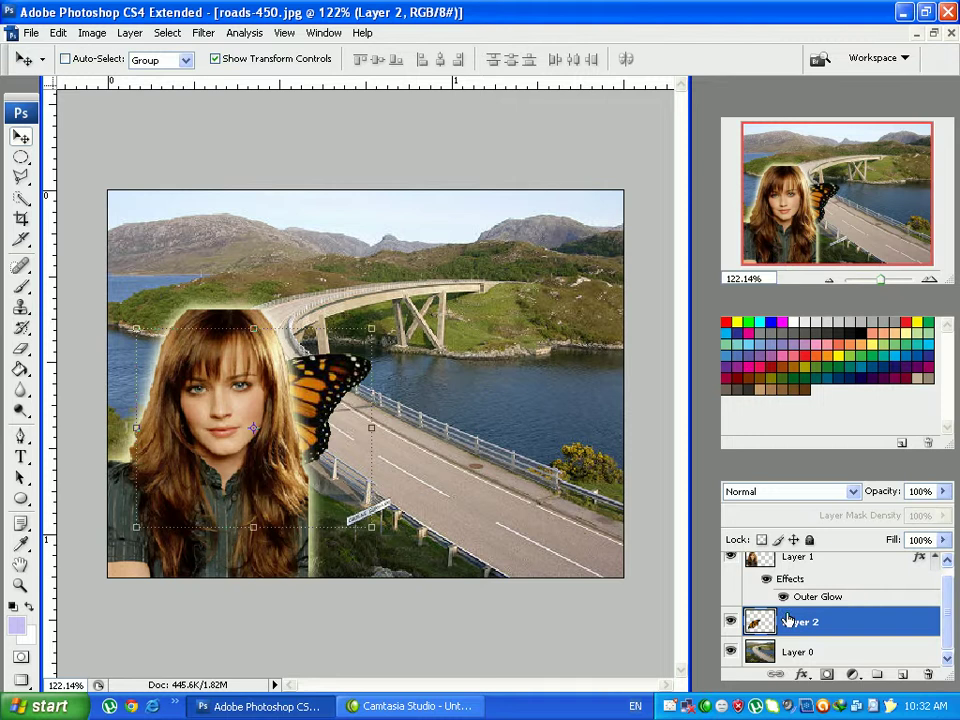
scroll(929, 575, up, 1)
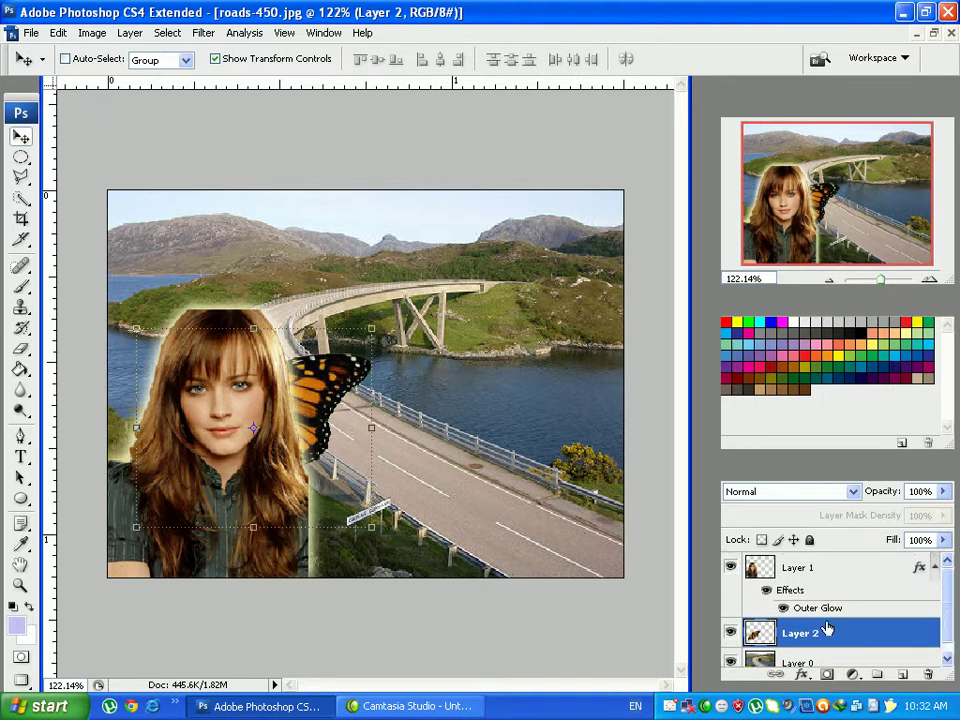
double_click(760, 633)
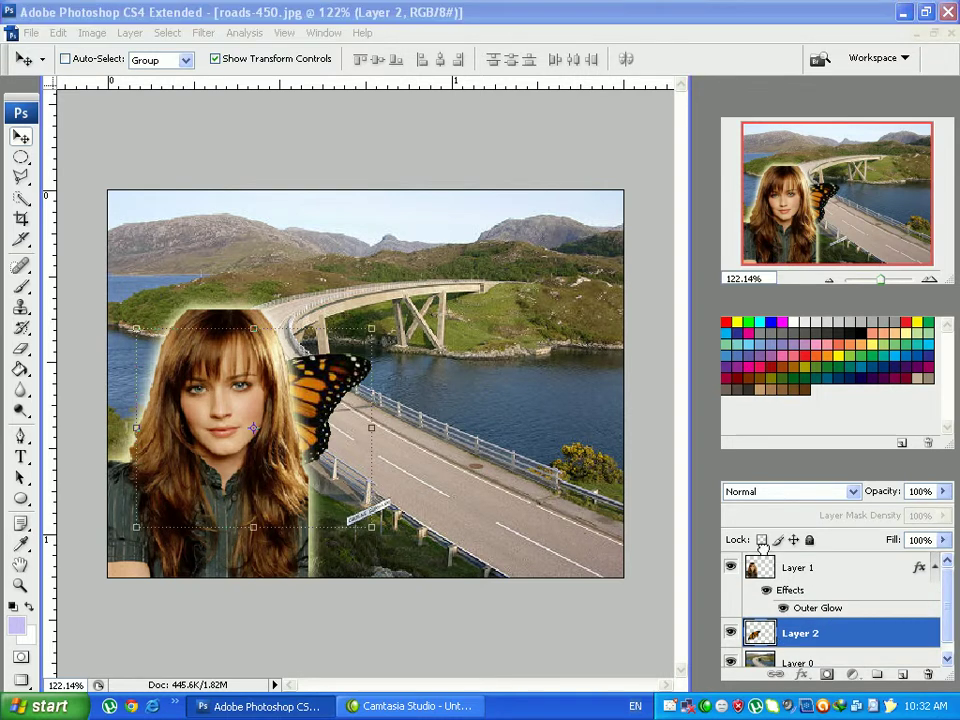
- Move the woman's Layer 1 below the butterfly's layer, and move the butterfly to the right over the road
click(767, 568)
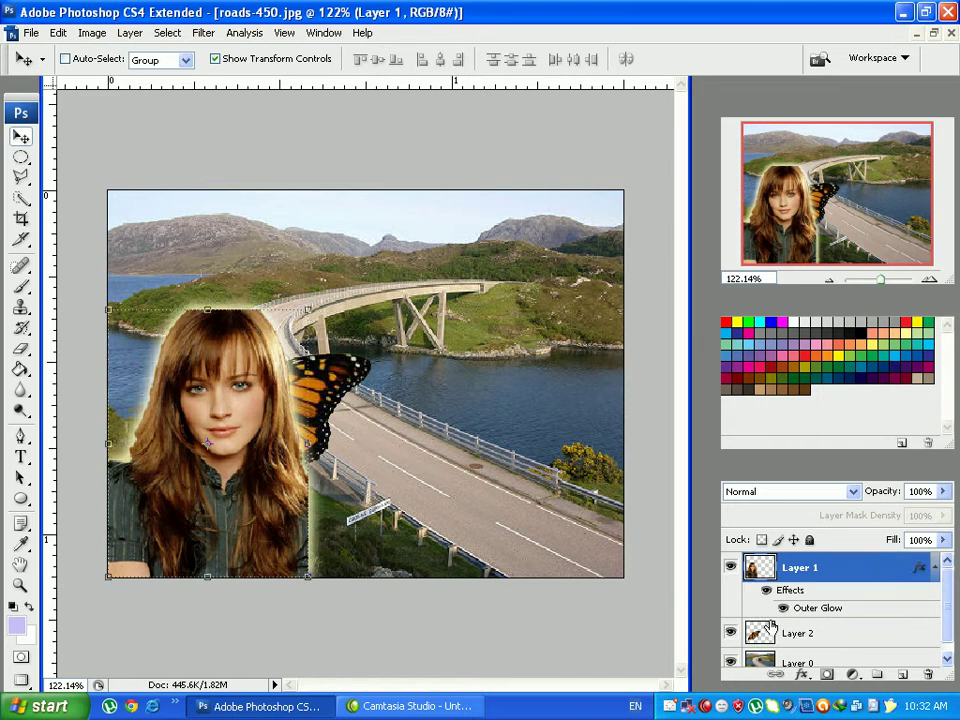
drag(762, 568, 766, 650)
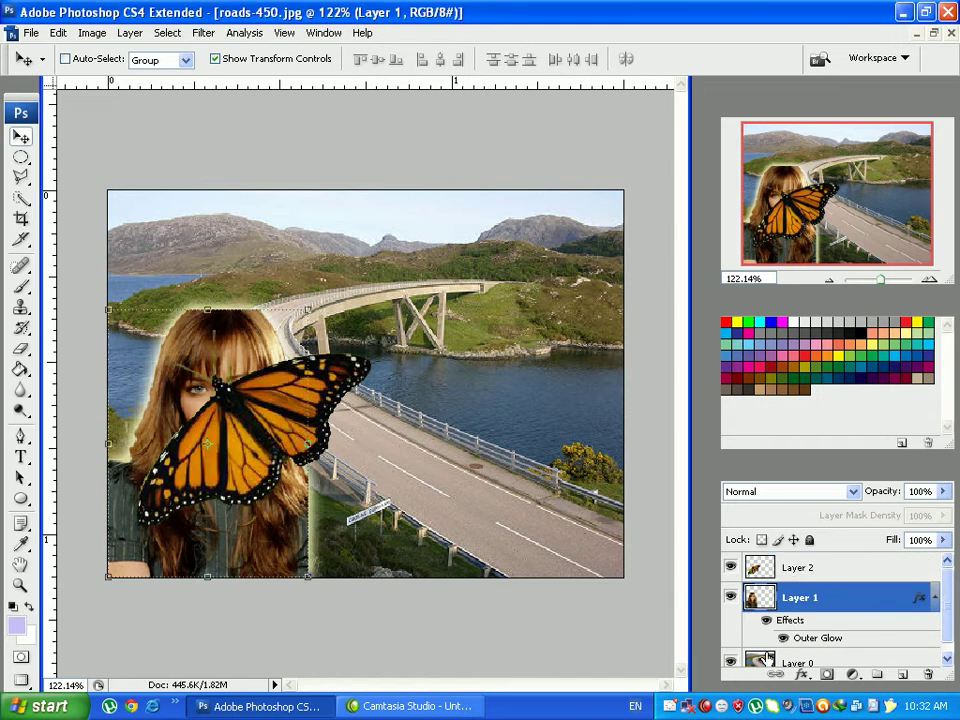
click(767, 568)
drag(241, 408, 482, 426)
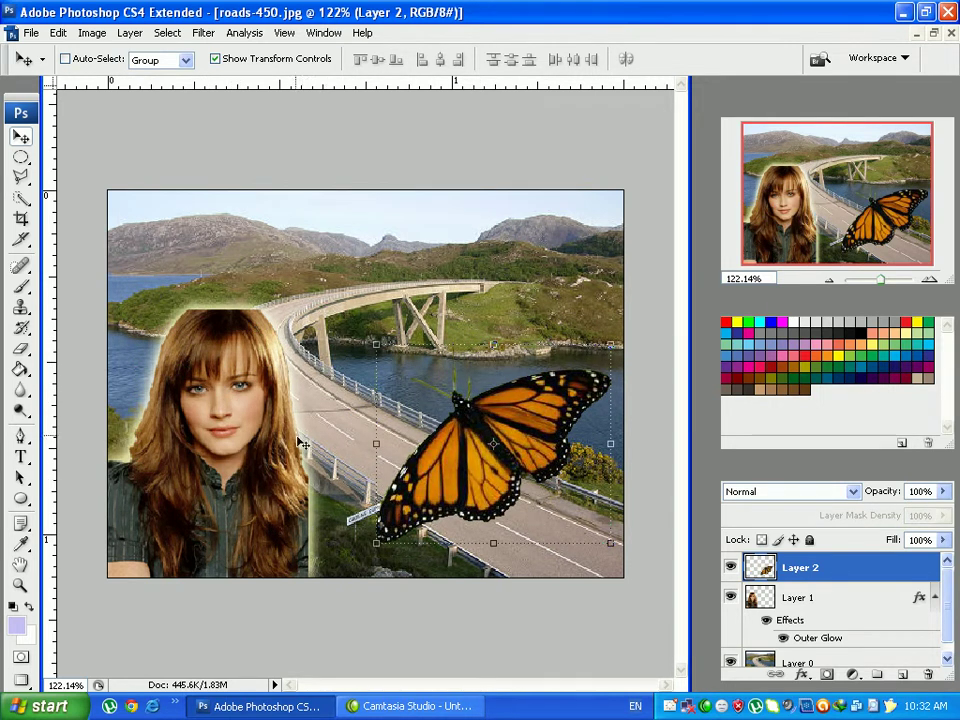
- Scale the butterfly down proportionally to 68.9% and move it up over the water beside the bridge
click(378, 346)
drag(382, 352, 463, 397)
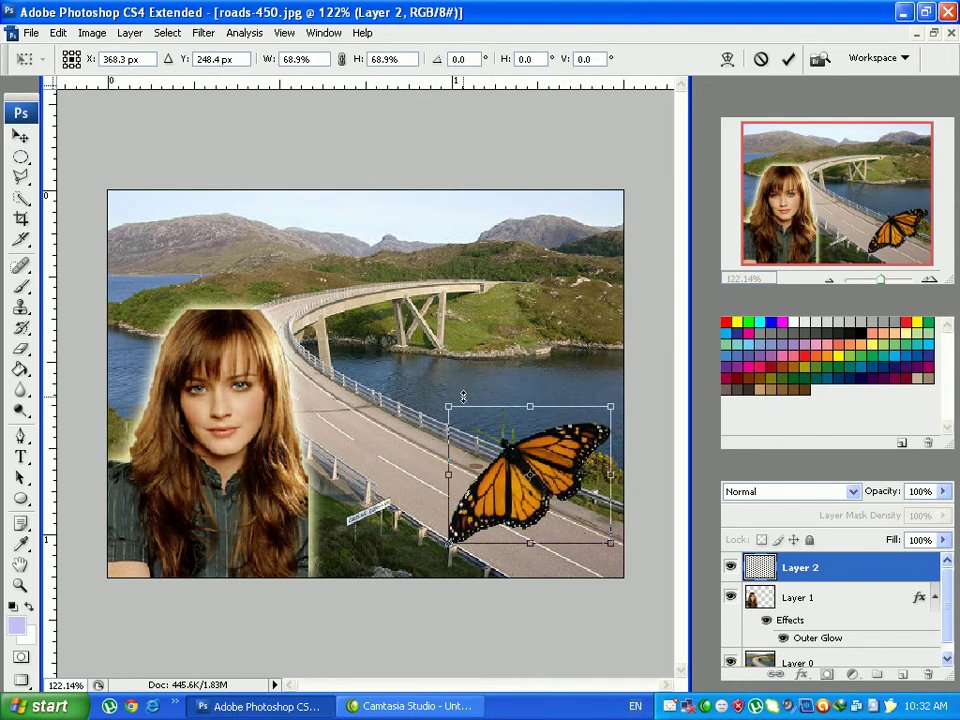
click(789, 62)
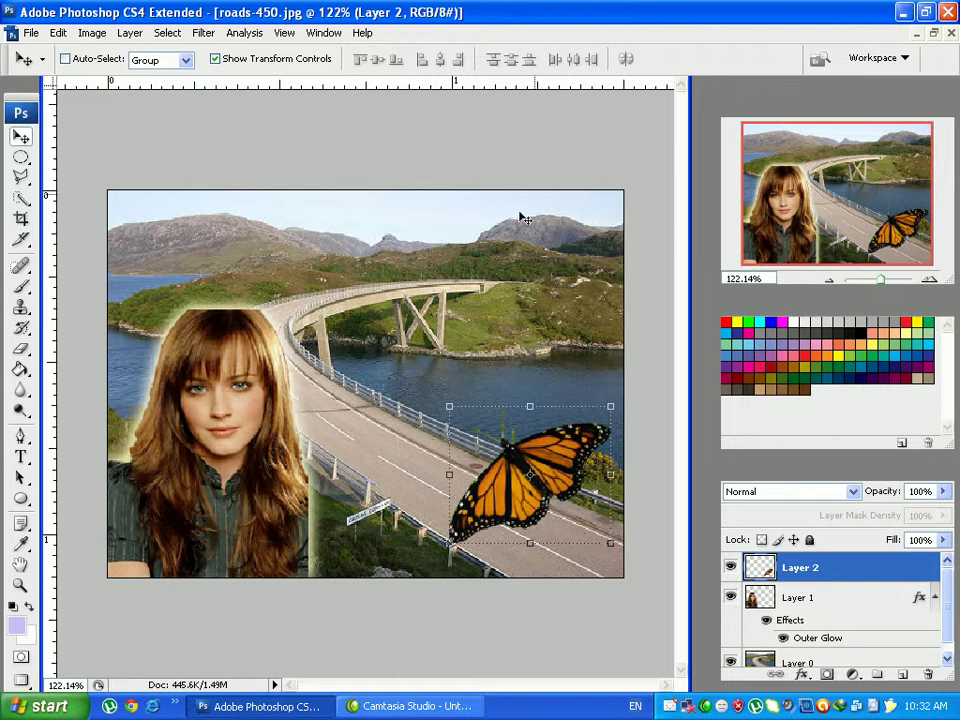
drag(572, 468, 574, 410)
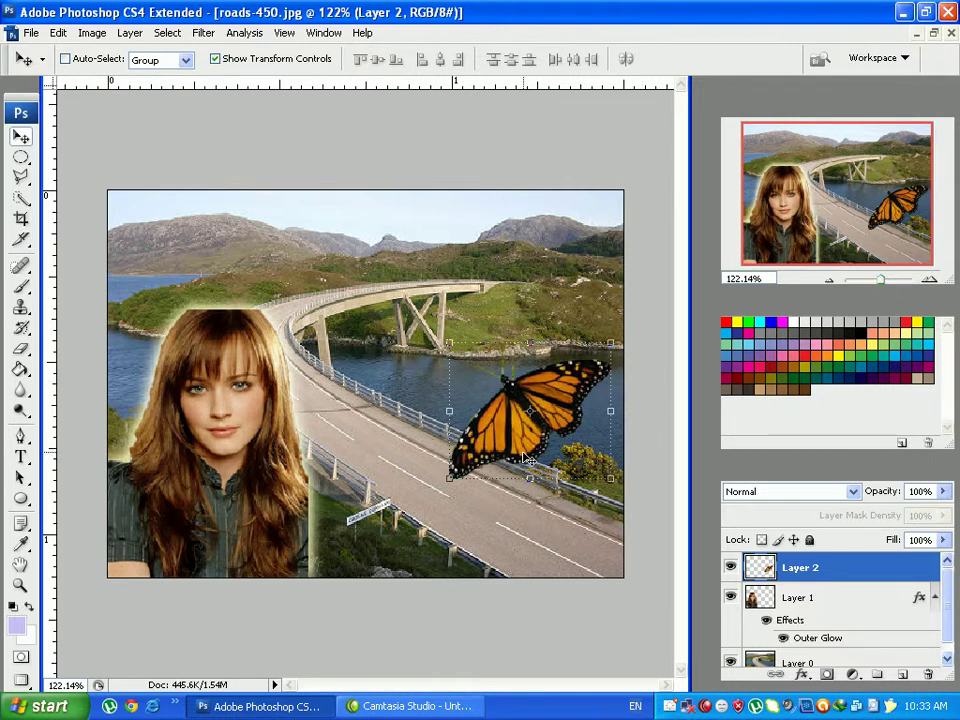
- Add a drop shadow with its default settings to the butterfly's Layer 2
right_click(808, 570)
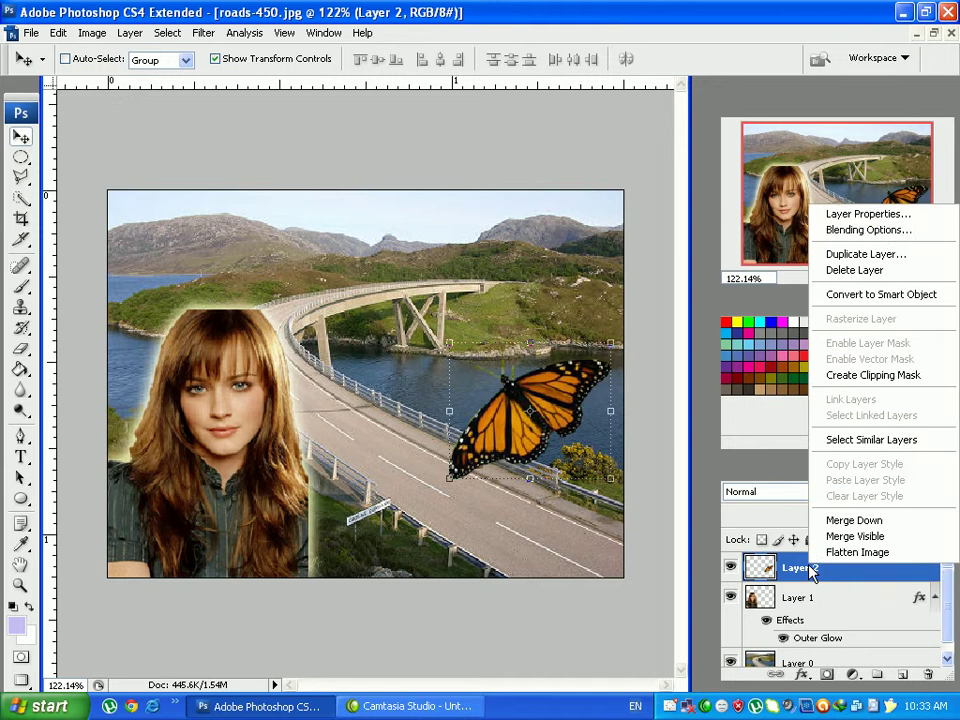
click(897, 235)
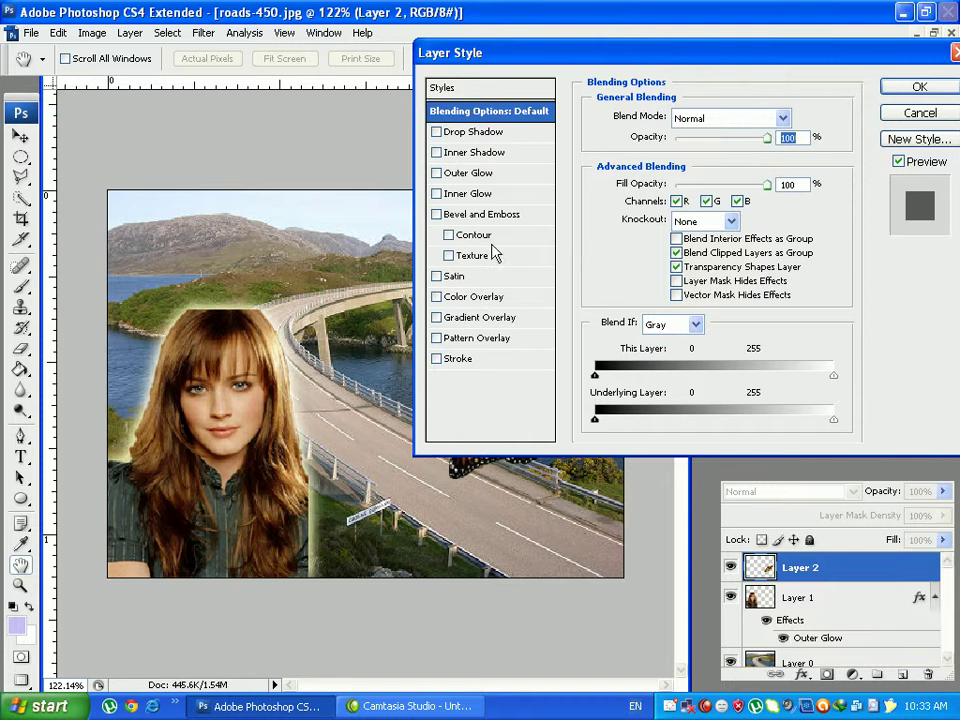
drag(626, 50, 272, 10)
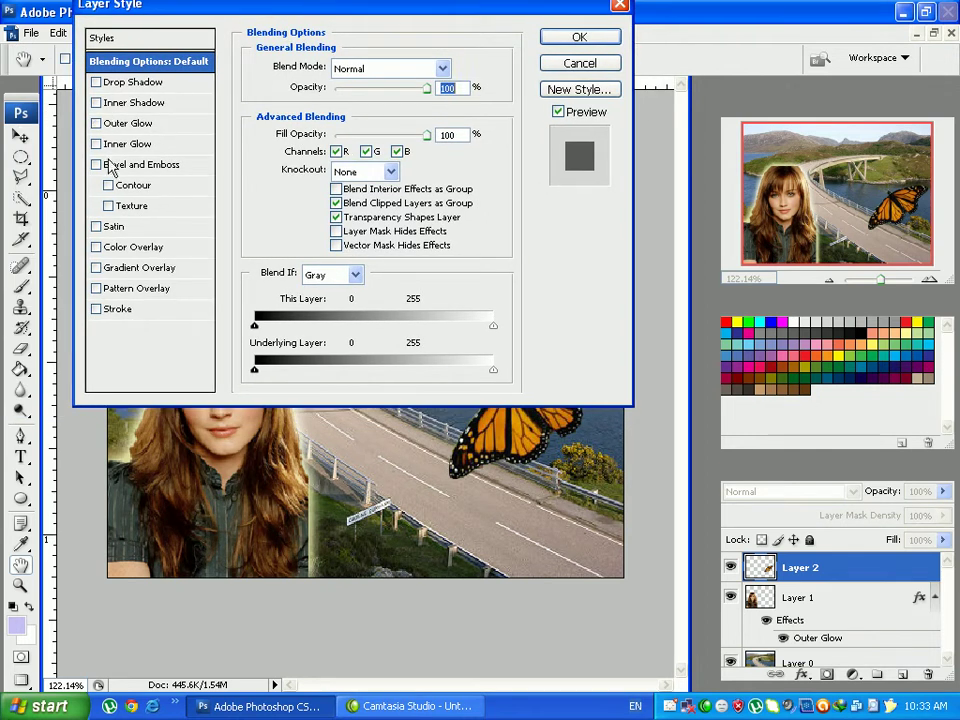
click(138, 85)
click(581, 37)
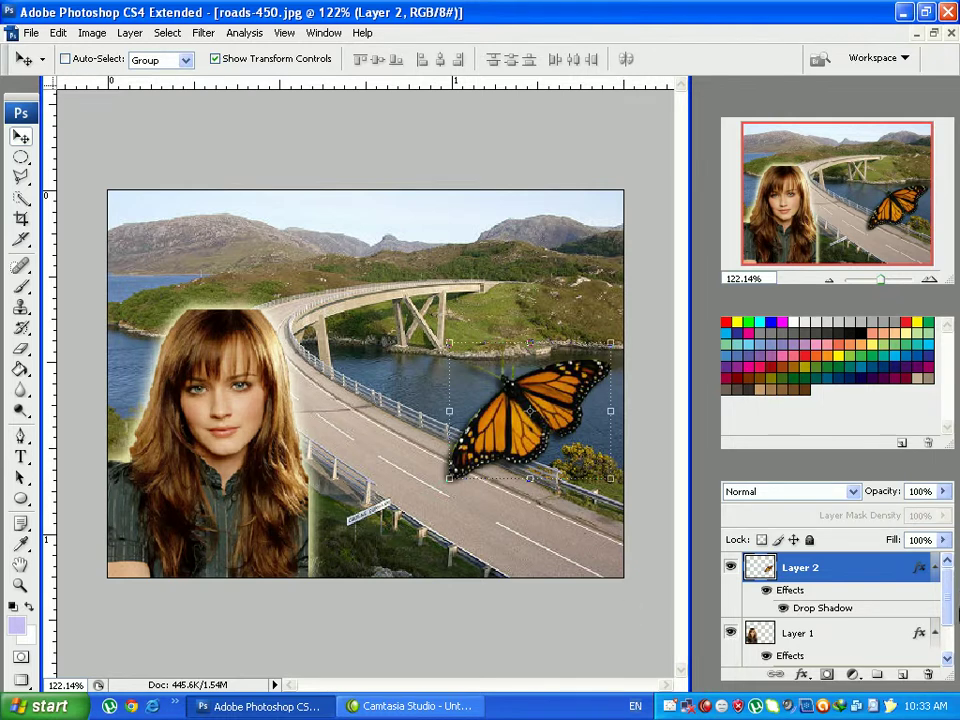
- Edit the butterfly's drop shadow, setting its distance to 40 px and its opacity to 35%
right_click(848, 573)
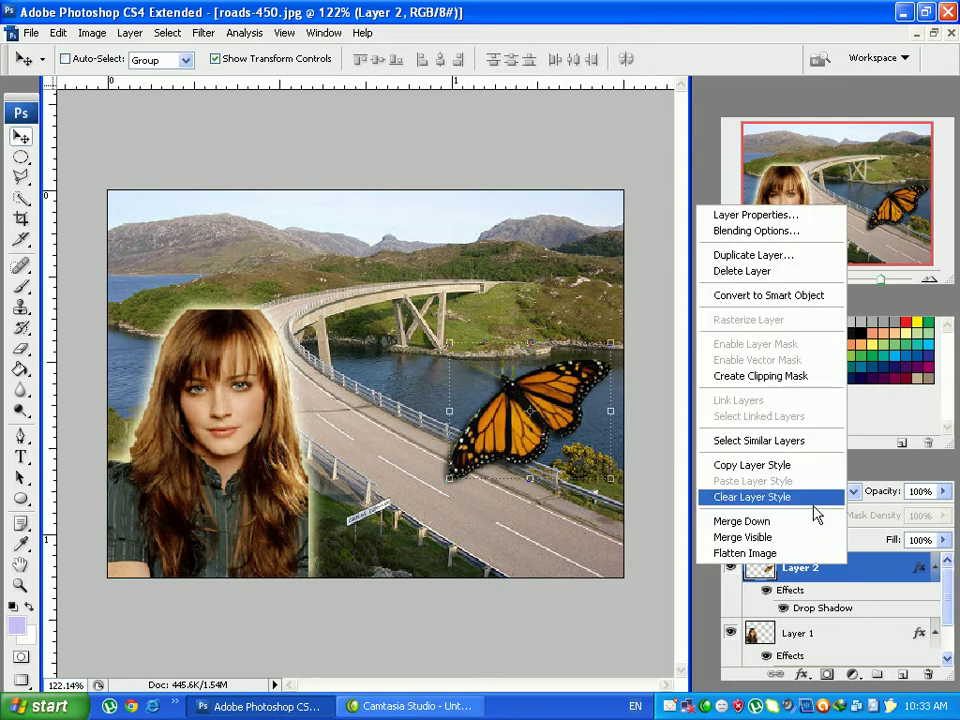
click(737, 240)
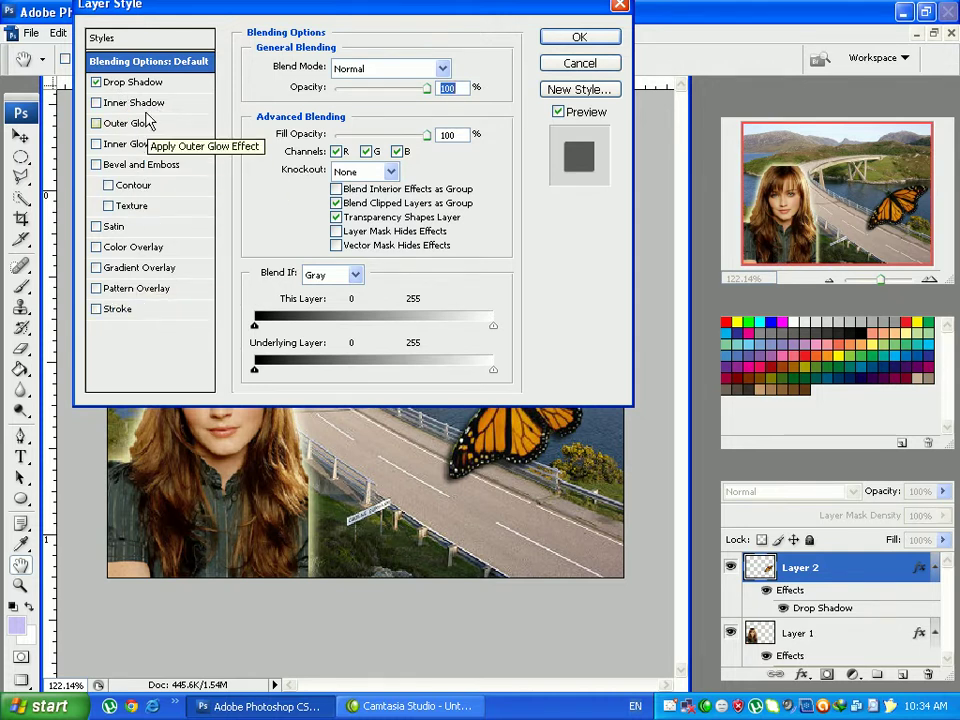
click(135, 84)
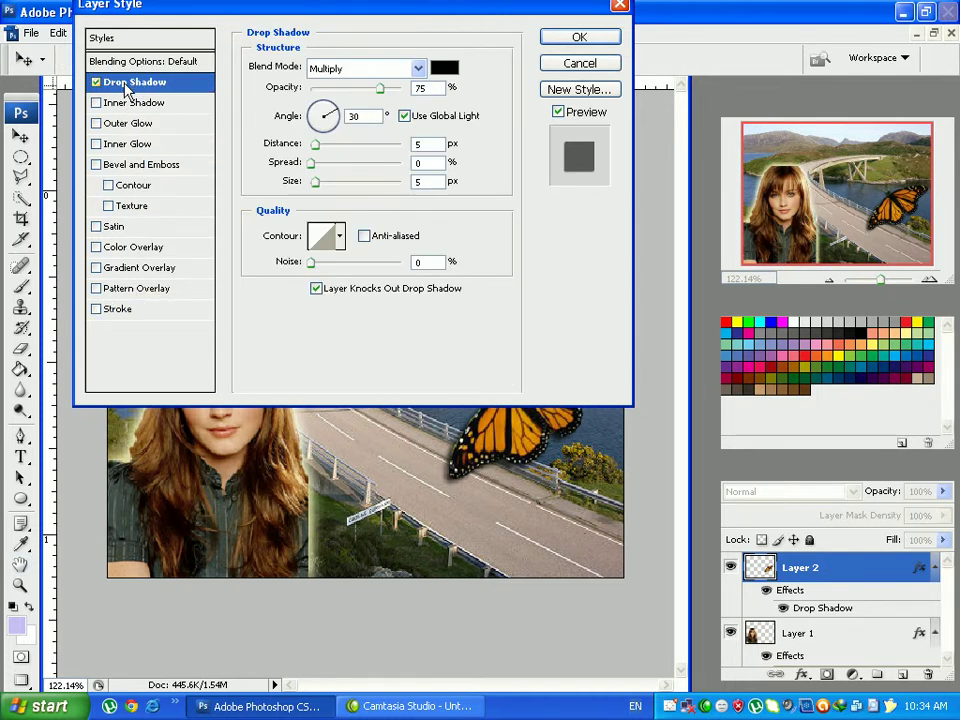
drag(352, 14, 929, 335)
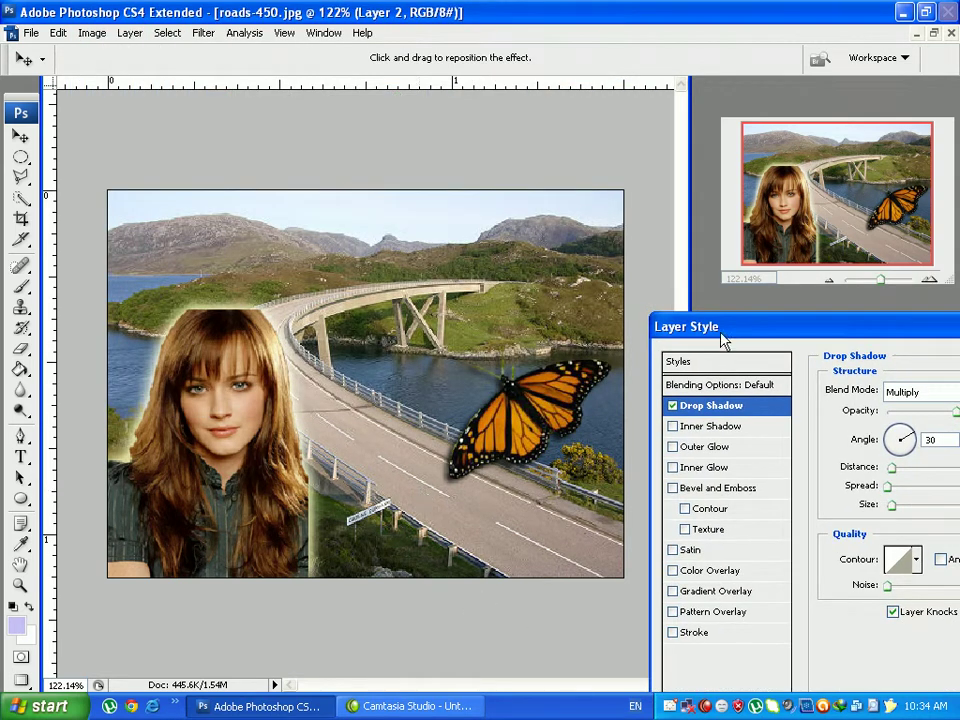
drag(815, 332, 703, 178)
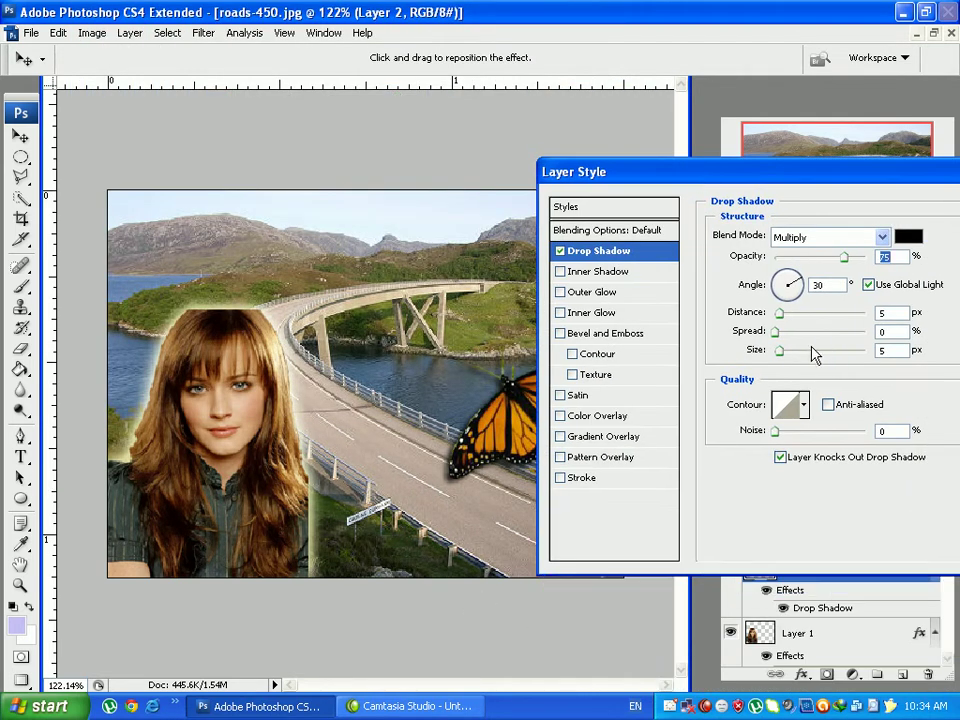
drag(781, 314, 813, 313)
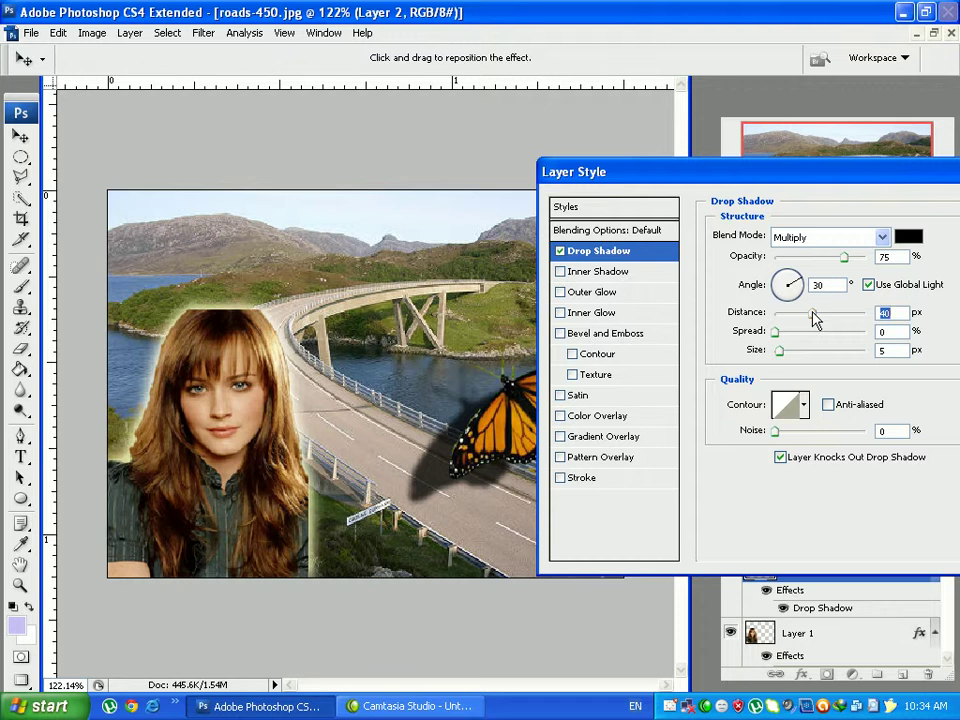
drag(770, 182, 795, 487)
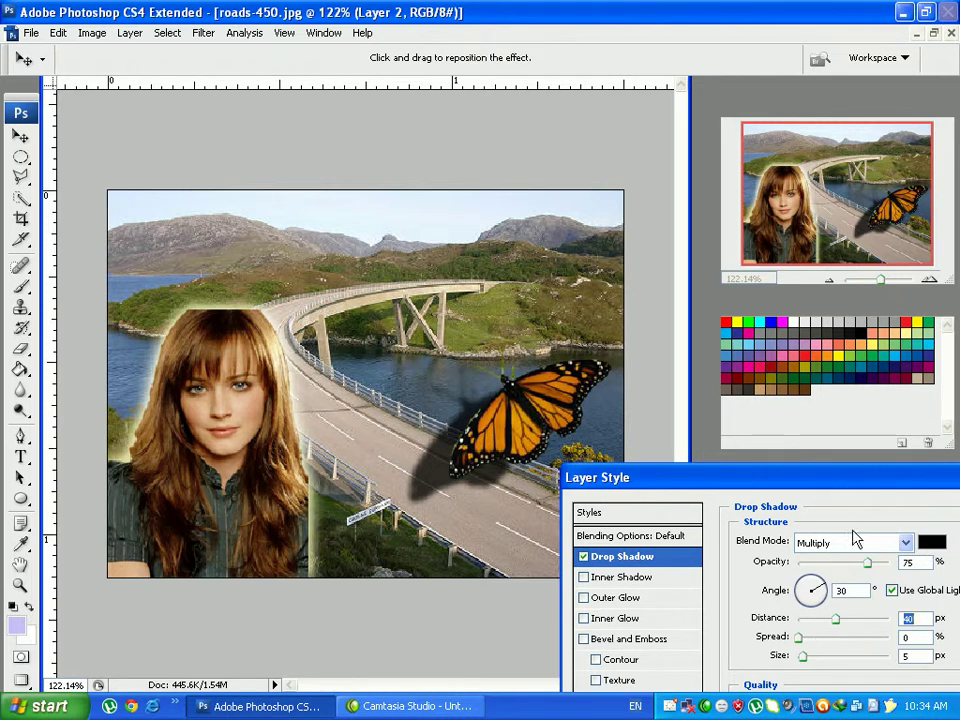
drag(873, 568, 832, 568)
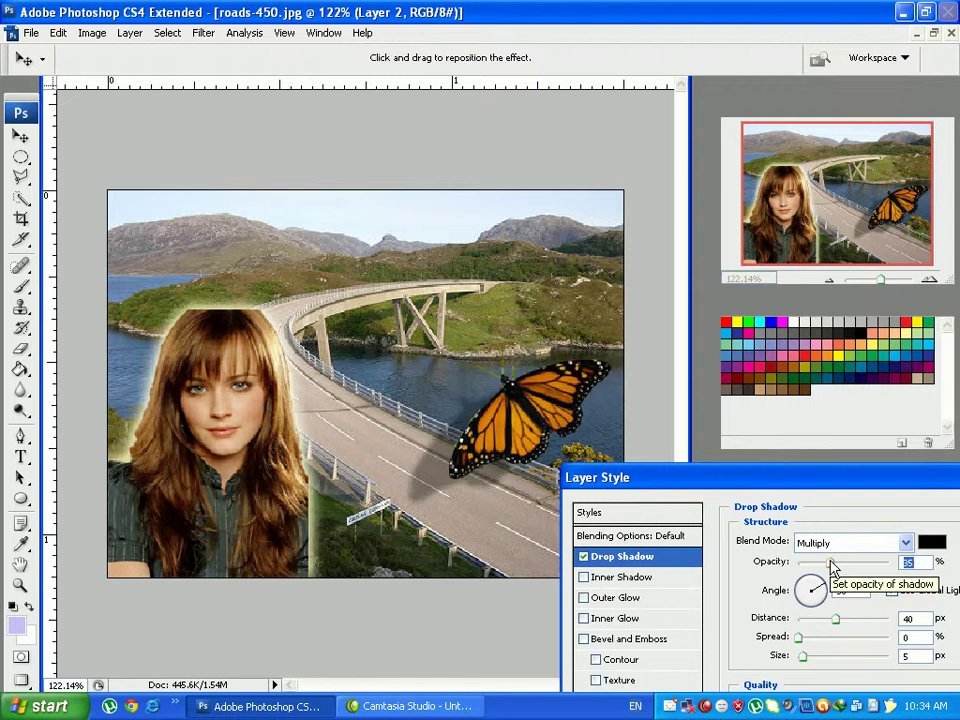
- Try the Stroke, Pattern Overlay, Gradient Overlay, Color Overlay and Satin effects on the butterfly, switching each off again
drag(710, 483, 727, 52)
click(603, 353)
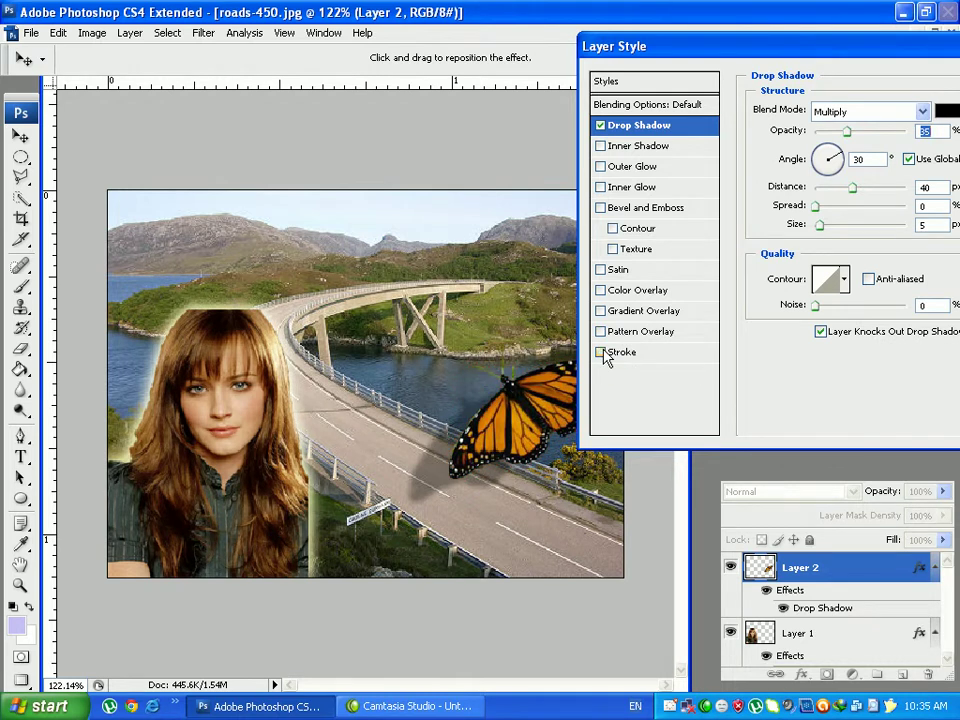
click(601, 353)
click(602, 332)
click(602, 332)
click(601, 311)
click(601, 311)
click(601, 291)
click(601, 291)
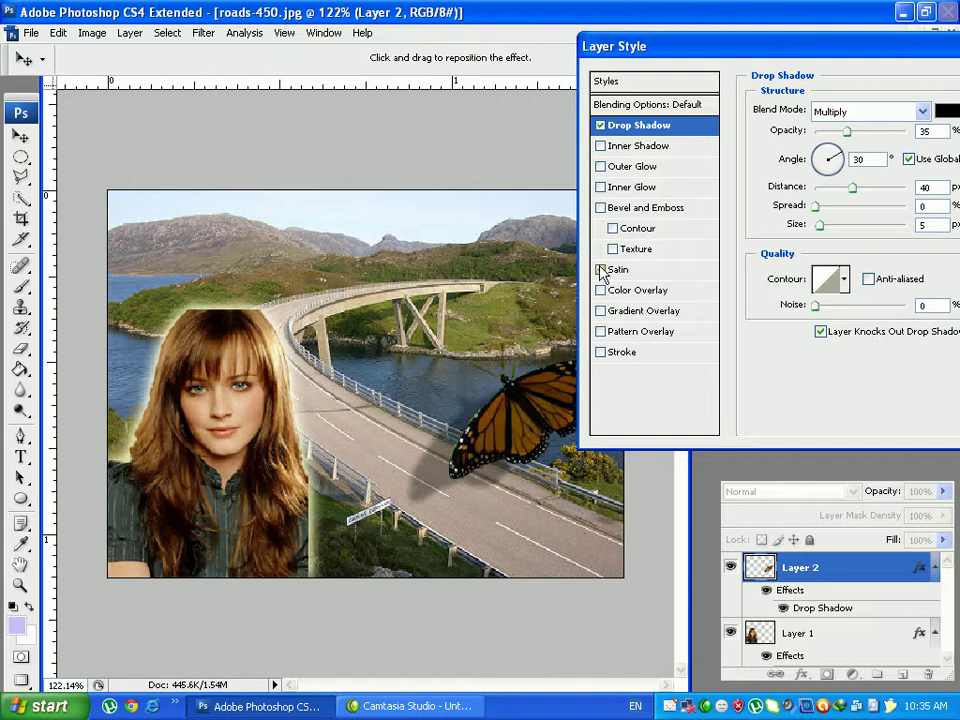
click(601, 270)
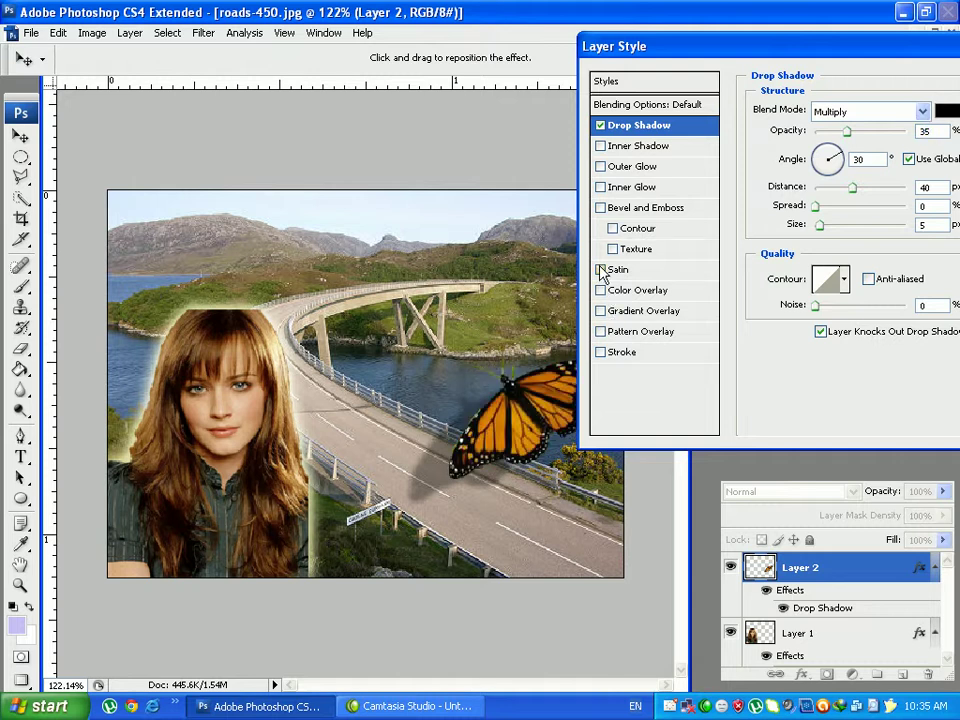
- Add an outer glow to the butterfly and apply the layer style
click(636, 170)
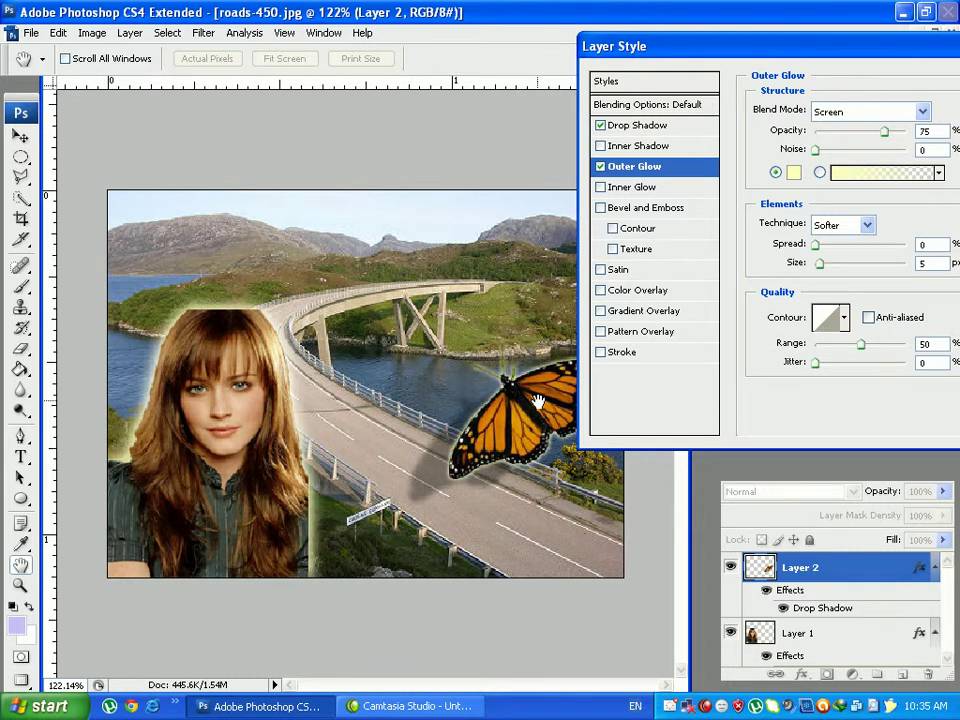
drag(830, 47, 539, 54)
click(792, 88)
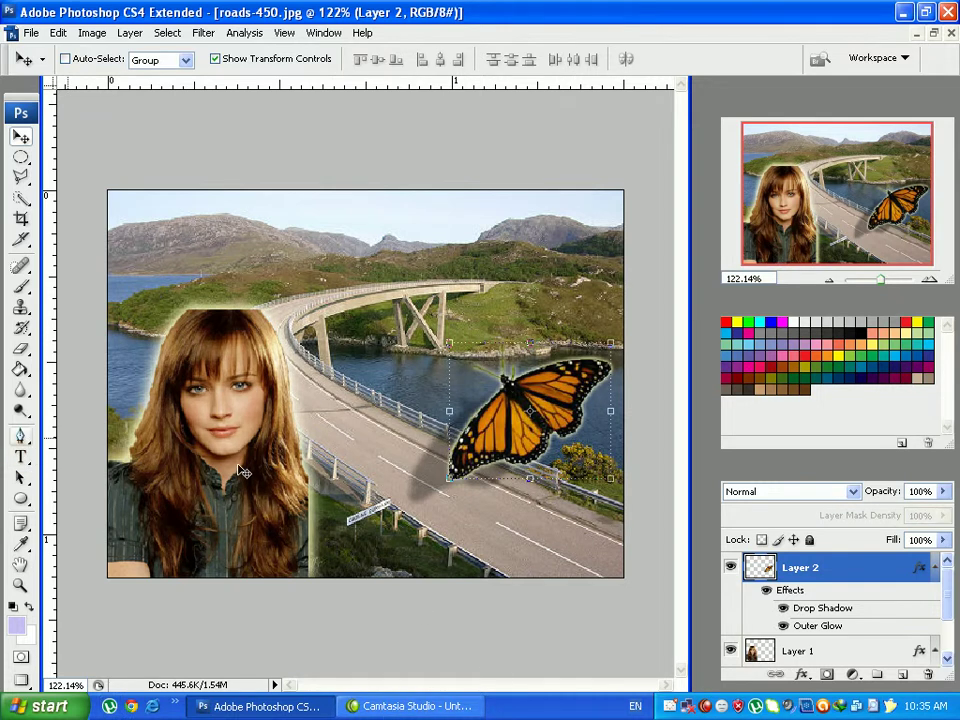
- Duplicate the butterfly's Layer 2 as Layer 2 copy in roads-450.jpg, and undo a trial move of the copy over the bridge
right_click(843, 576)
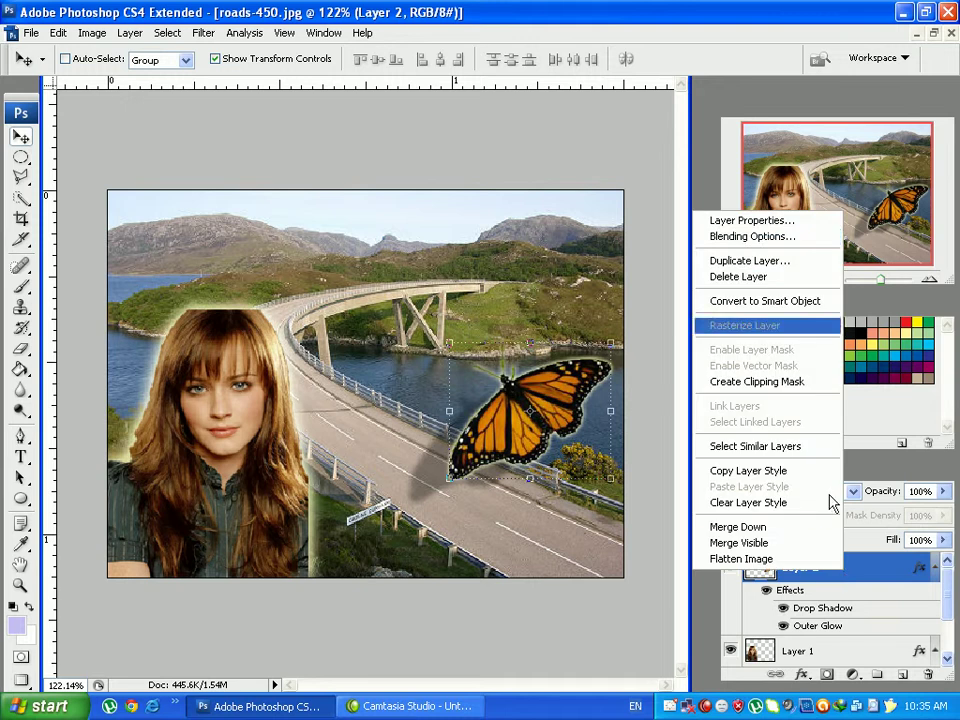
click(760, 262)
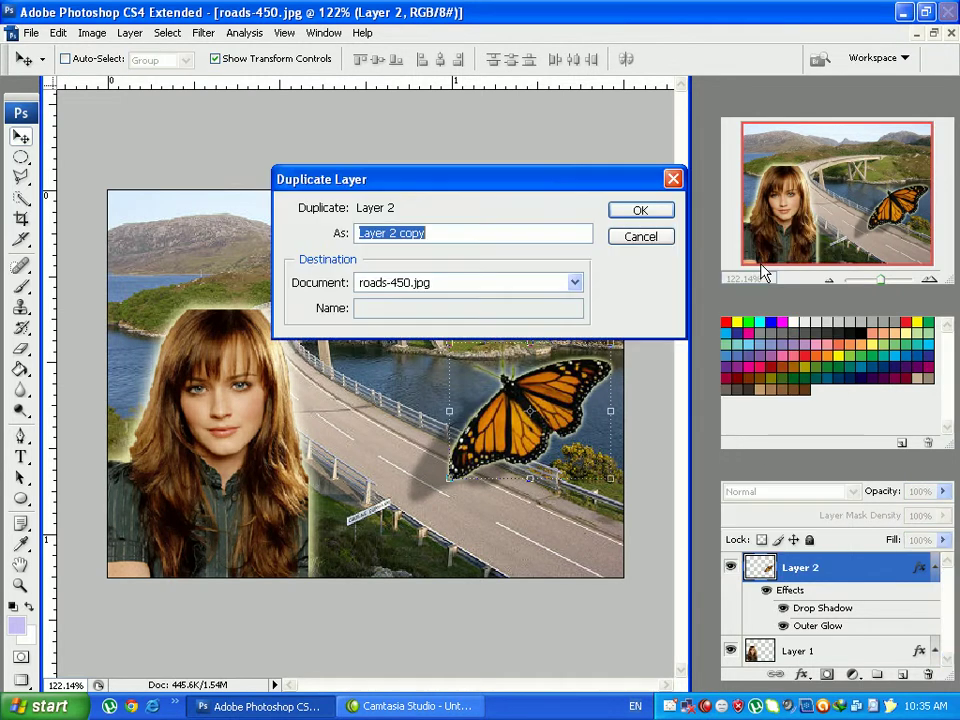
click(642, 212)
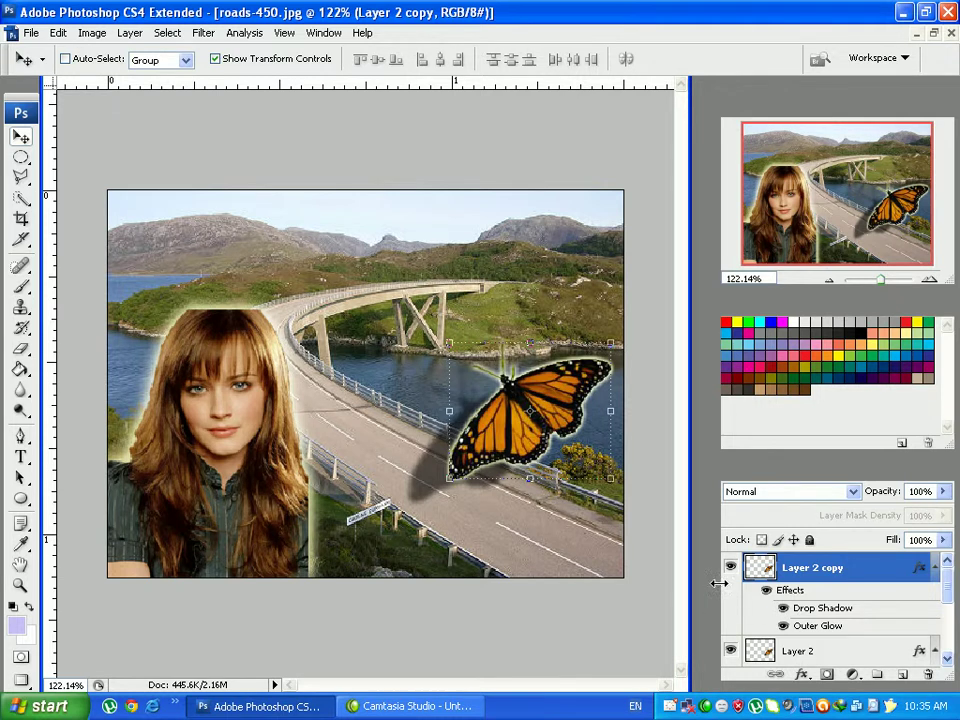
drag(562, 399, 391, 306)
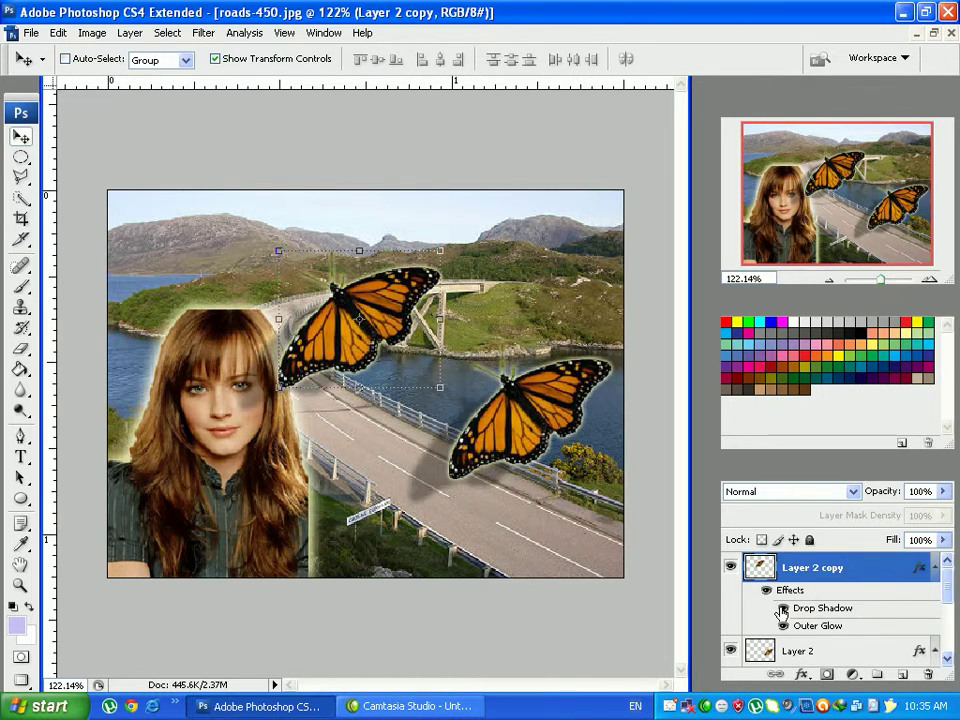
key(ctrl+z)
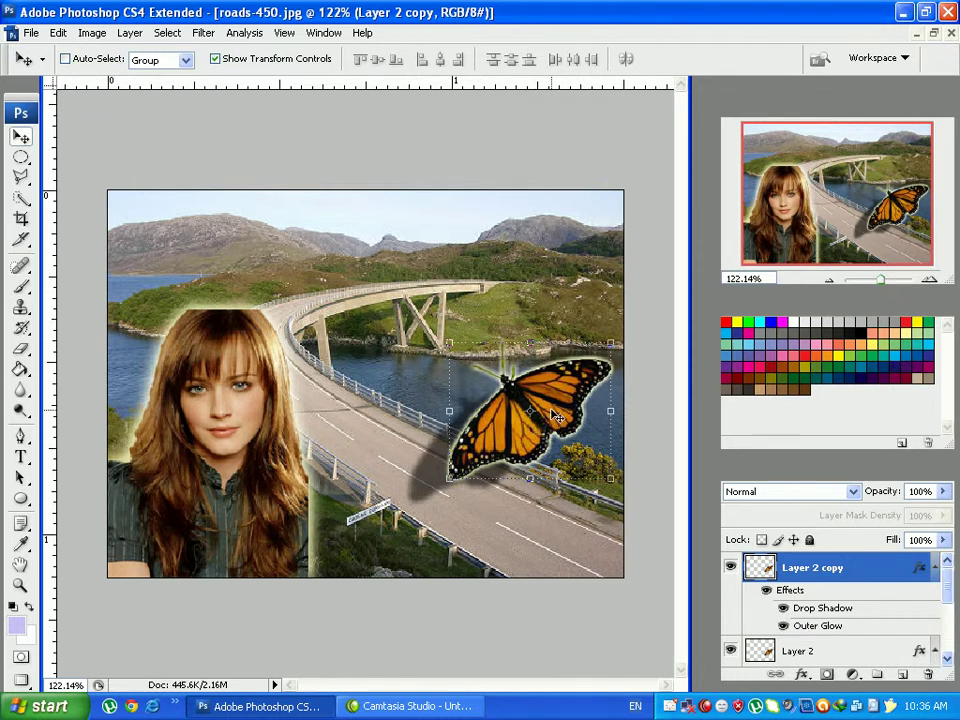
- Compare the original butterfly layer with its copy by hiding and showing each of them
click(765, 656)
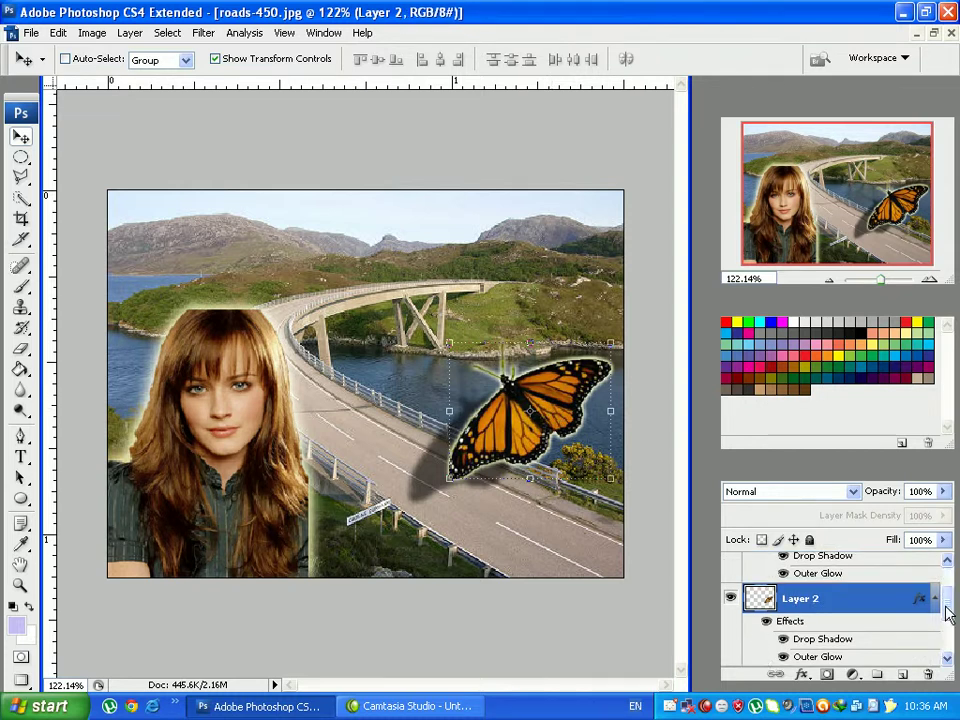
click(946, 561)
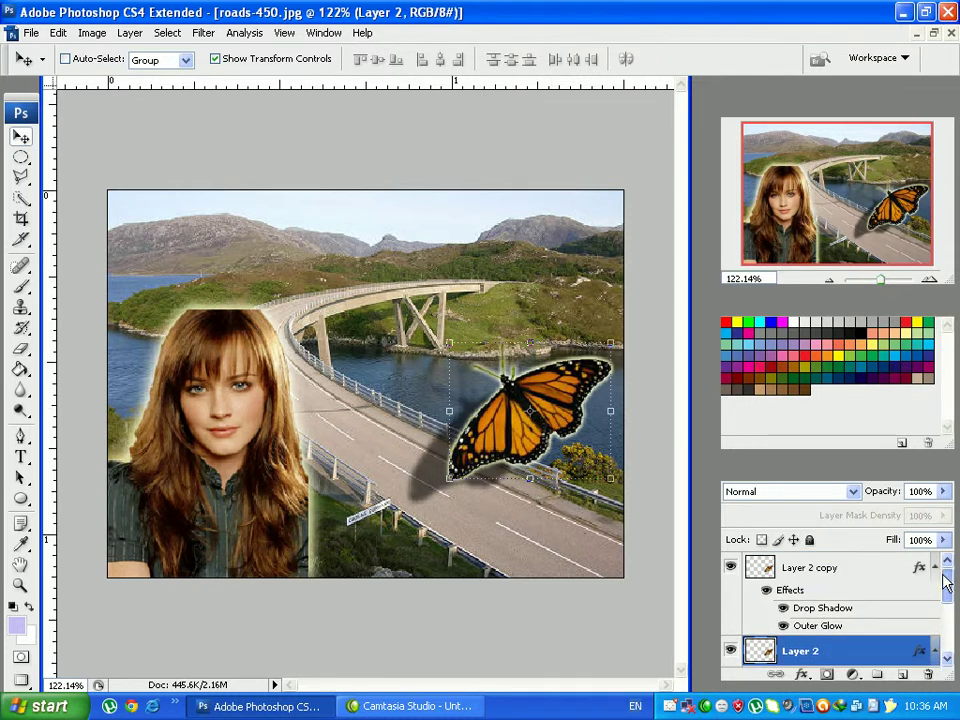
click(731, 651)
click(731, 651)
click(732, 568)
click(732, 568)
click(731, 651)
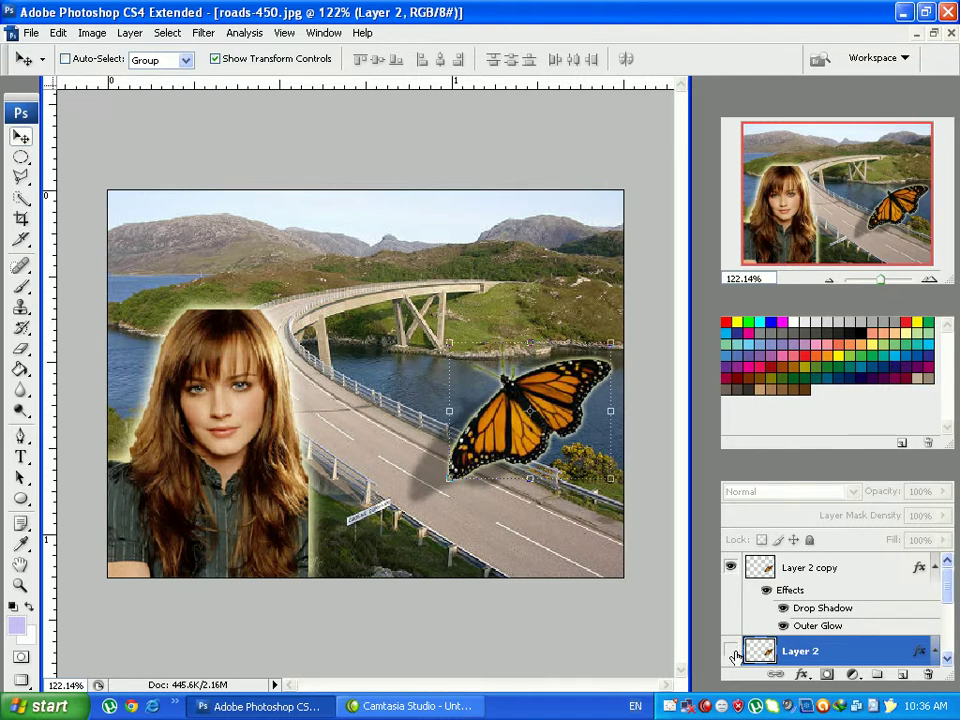
click(731, 651)
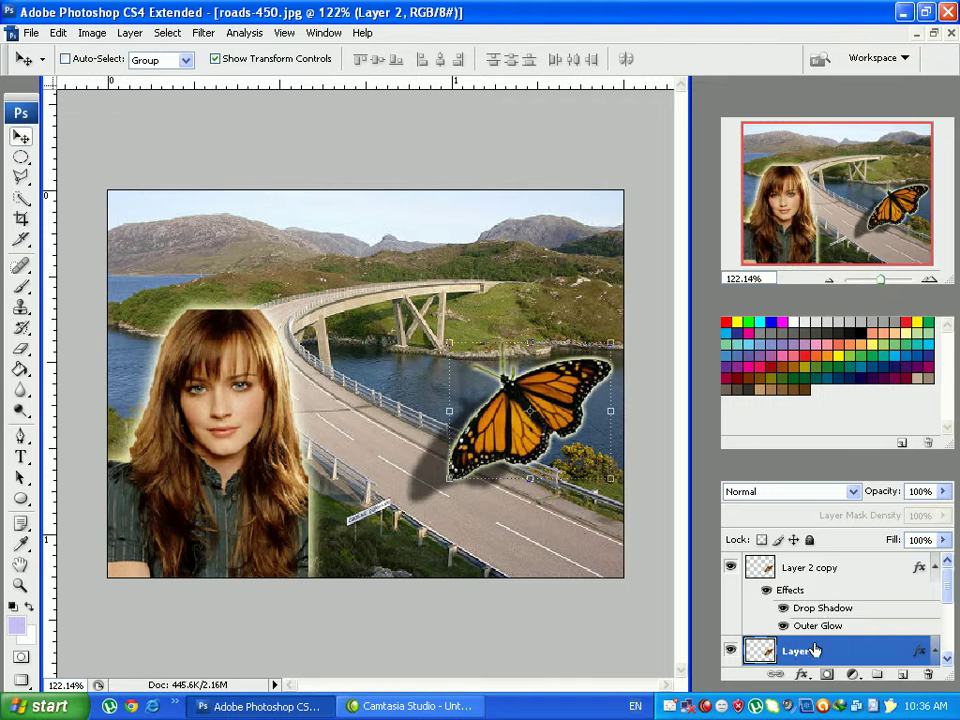
- Open the Hue/Saturation adjustment for the butterfly's Layer 2 copy and try out its Colorize option
click(806, 574)
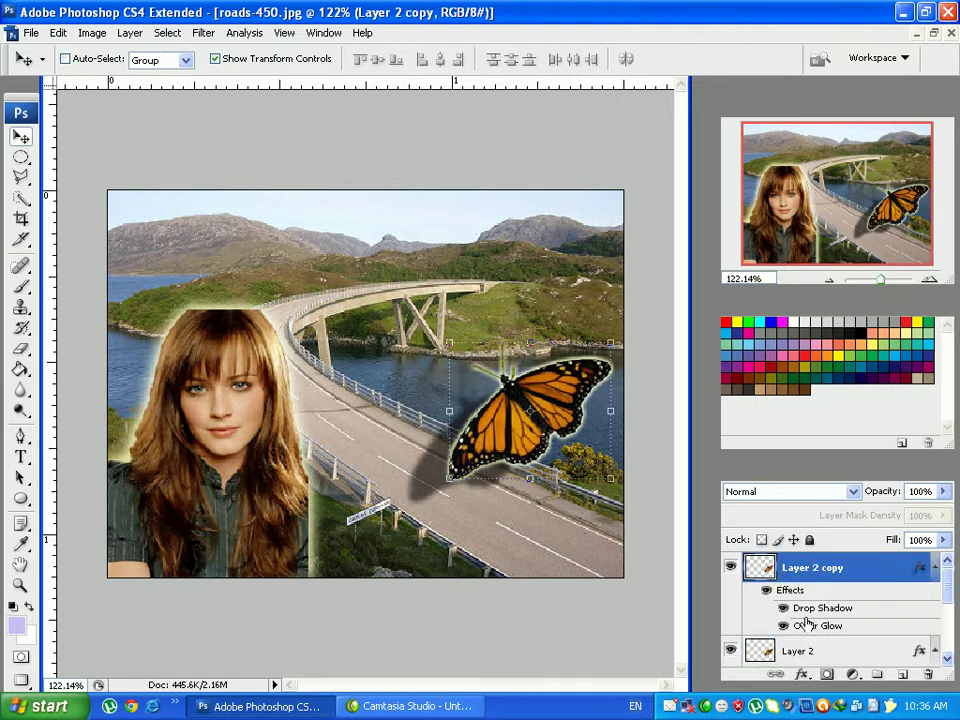
drag(950, 588, 950, 560)
click(93, 34)
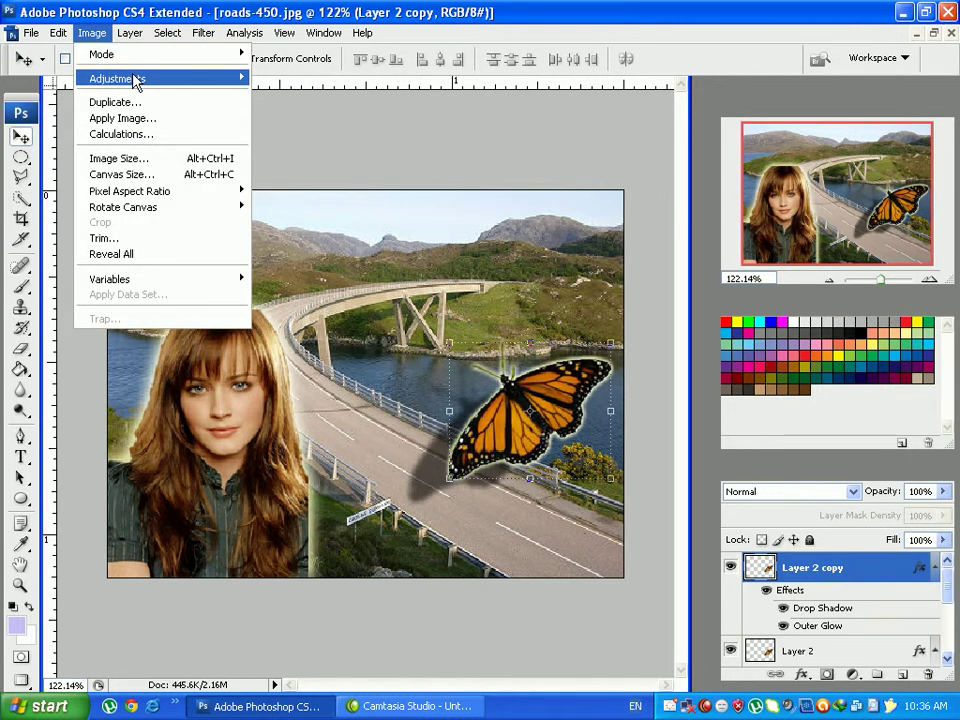
mouse_move(122, 79)
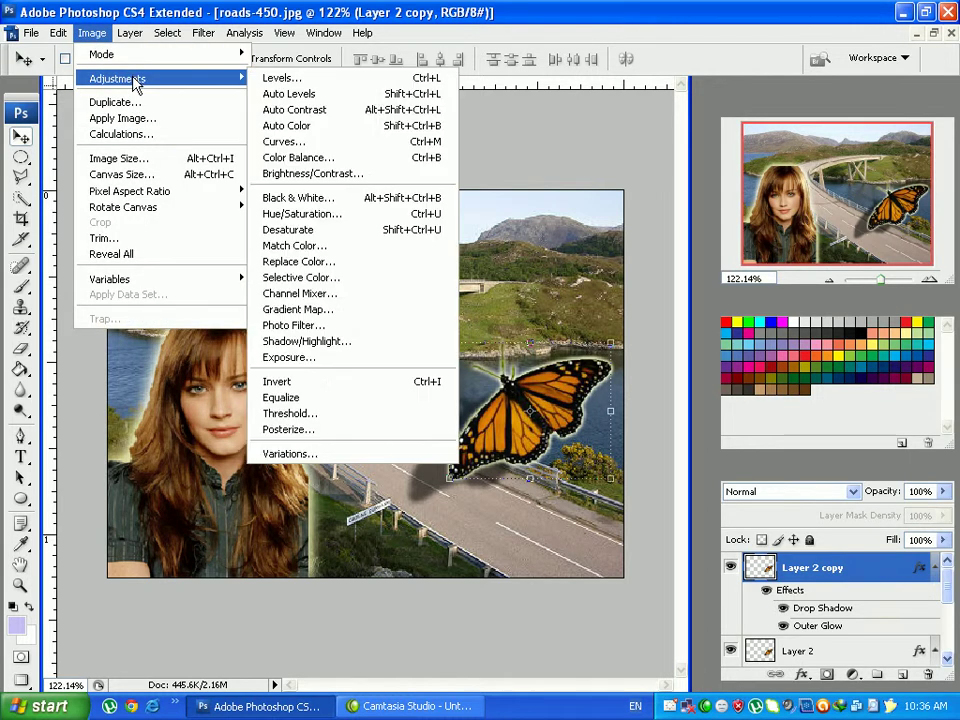
click(322, 220)
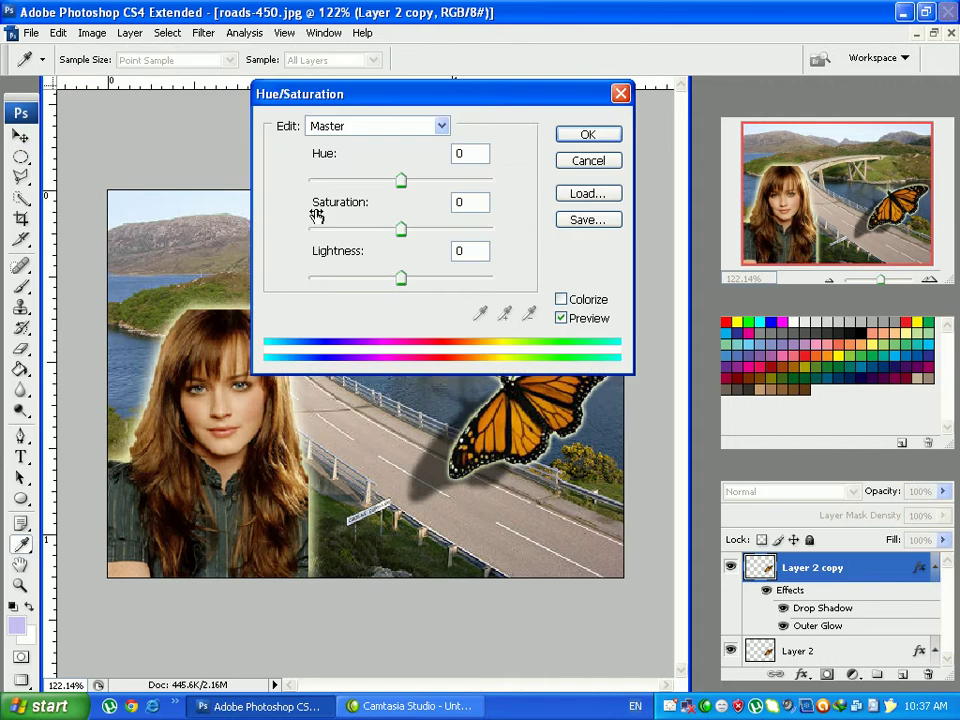
drag(451, 98, 323, 41)
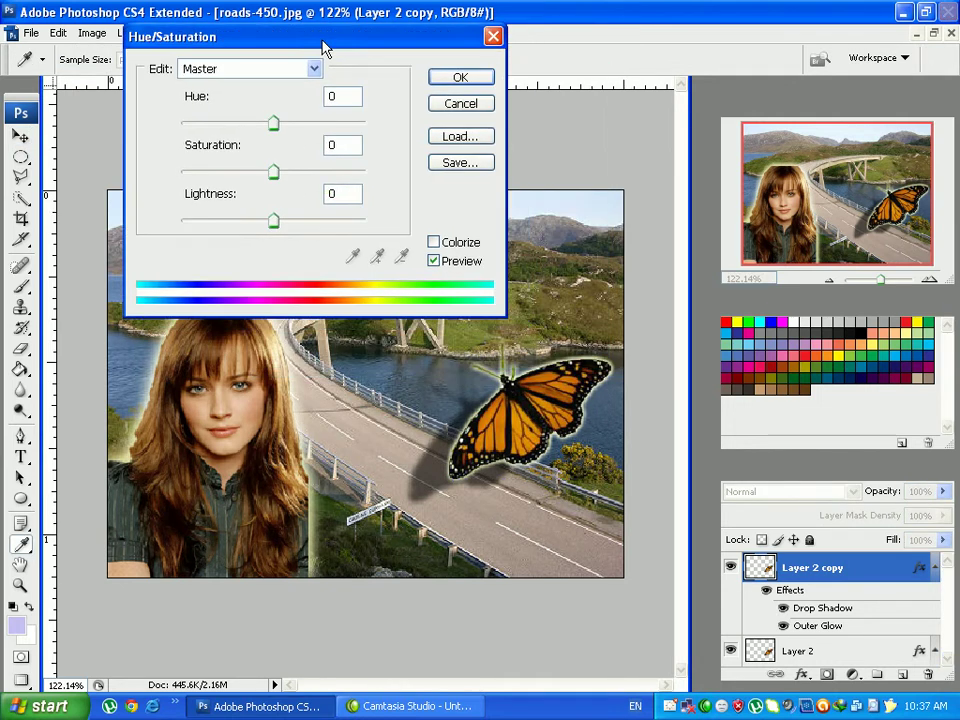
click(434, 243)
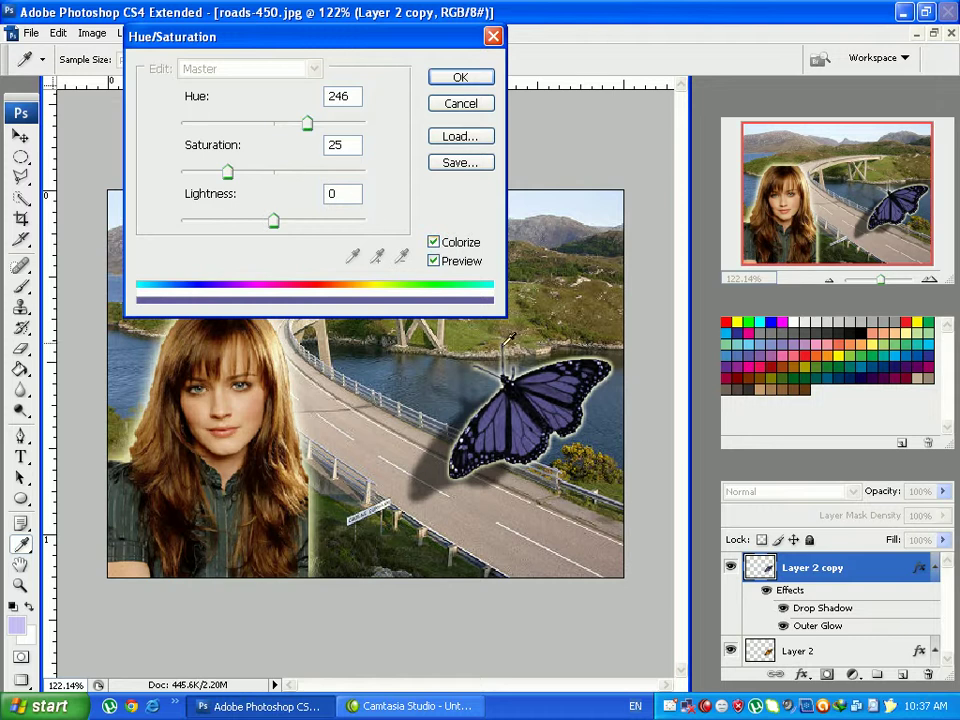
click(433, 242)
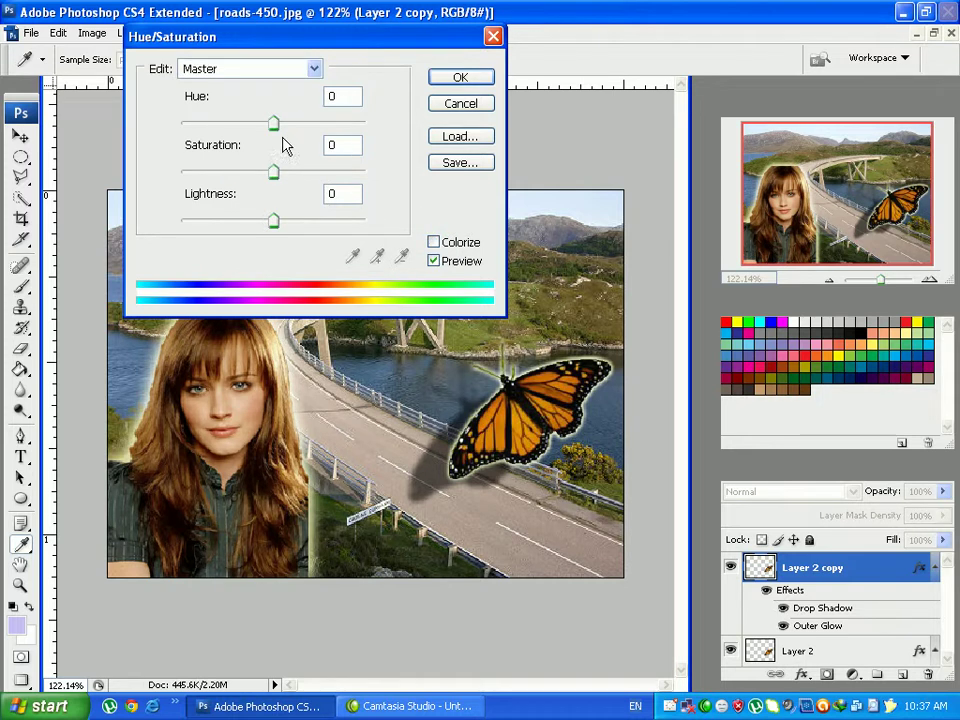
- Try hue and saturation shifts on the butterfly copy without Colorize, ending at Hue +40 and Saturation -17
drag(274, 123, 240, 125)
drag(273, 172, 194, 177)
drag(238, 124, 315, 137)
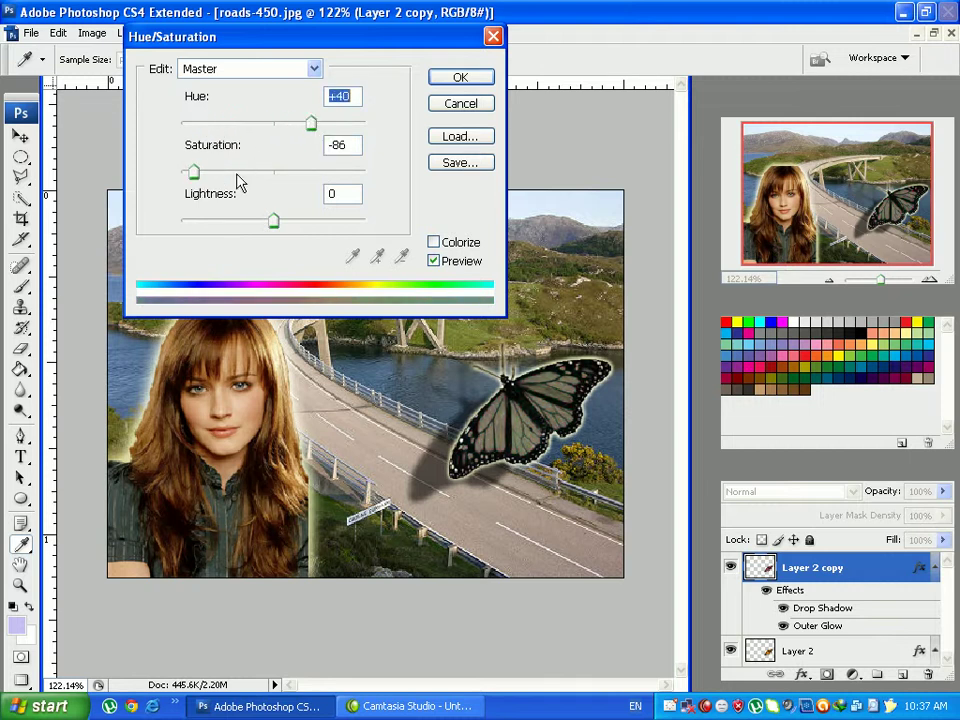
drag(196, 173, 257, 173)
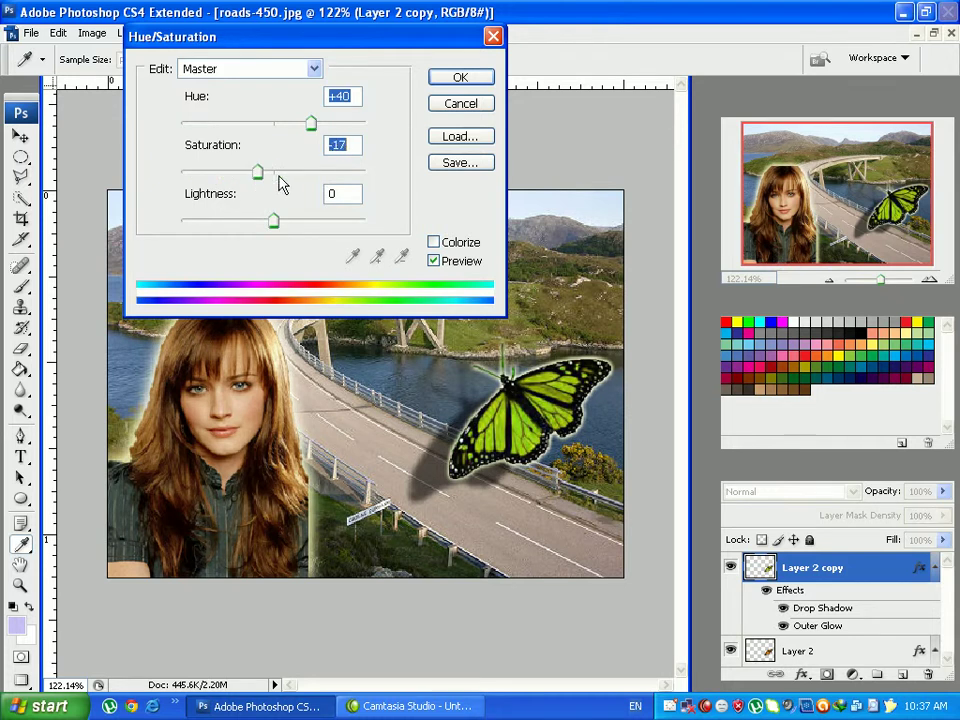
- Colorize the butterfly copy with Hue 65, Saturation 97 and Lightness 0, and apply the Hue/Saturation adjustment
click(437, 243)
drag(308, 123, 244, 124)
drag(228, 172, 316, 174)
drag(243, 124, 215, 124)
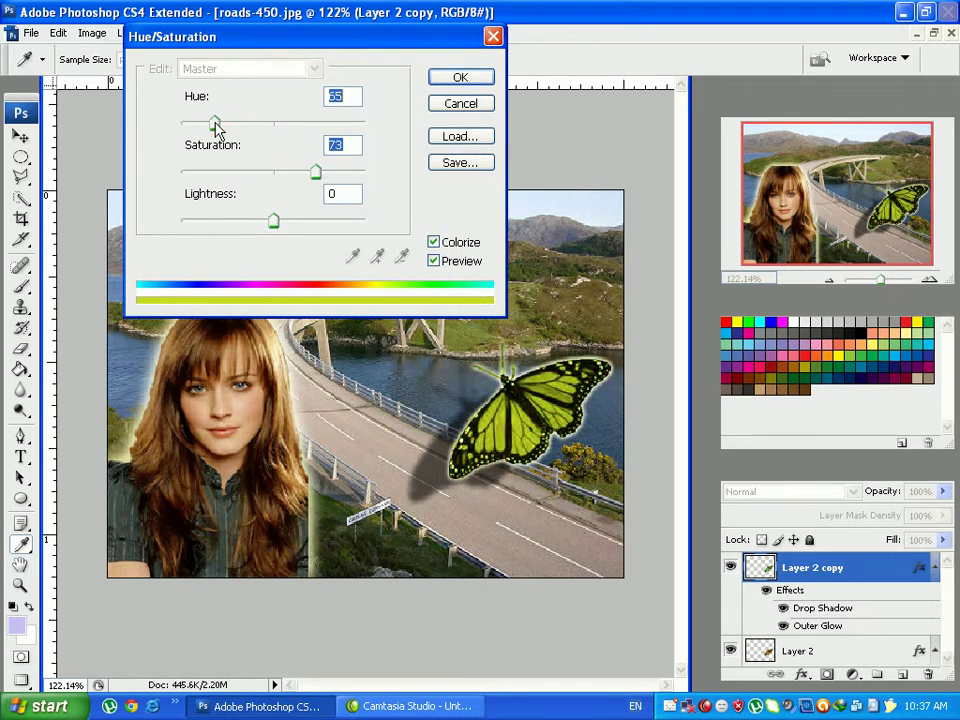
drag(316, 174, 362, 176)
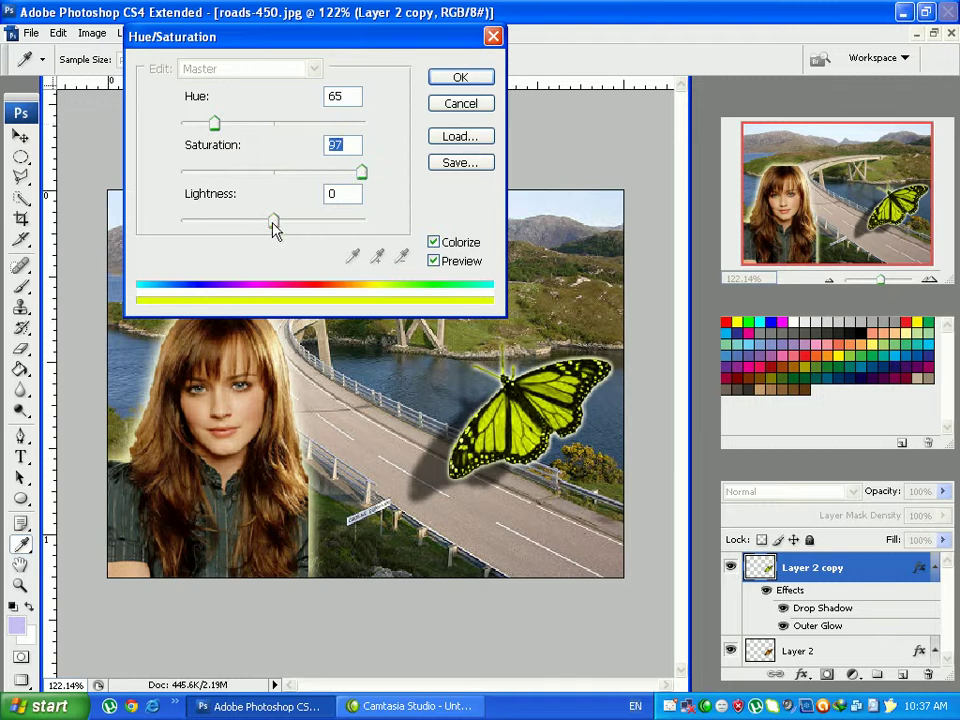
mouse_move(276, 223)
mouse_down()
mouse_move(285, 223)
mouse_move(242, 223)
mouse_move(305, 225)
mouse_move(236, 223)
mouse_move(289, 224)
mouse_move(275, 224)
mouse_up()
click(446, 80)
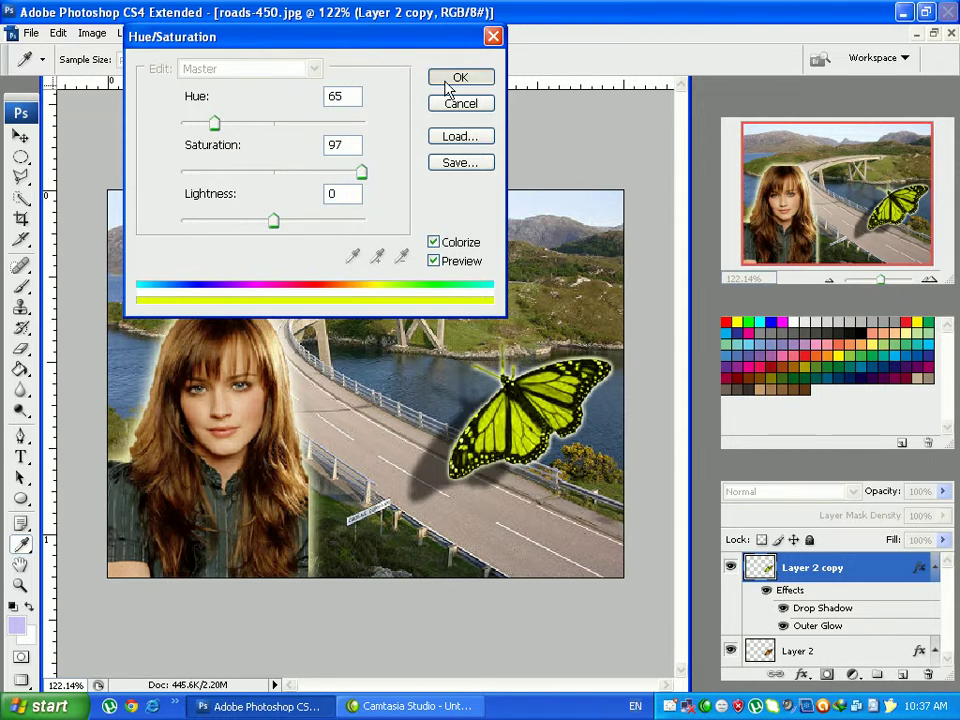
- Compare the recoloured butterfly with the original by repeatedly hiding and showing Layer 2 copy, leaving the copy hidden
click(731, 568)
click(732, 570)
click(731, 569)
click(731, 569)
click(731, 569)
click(731, 569)
click(731, 569)
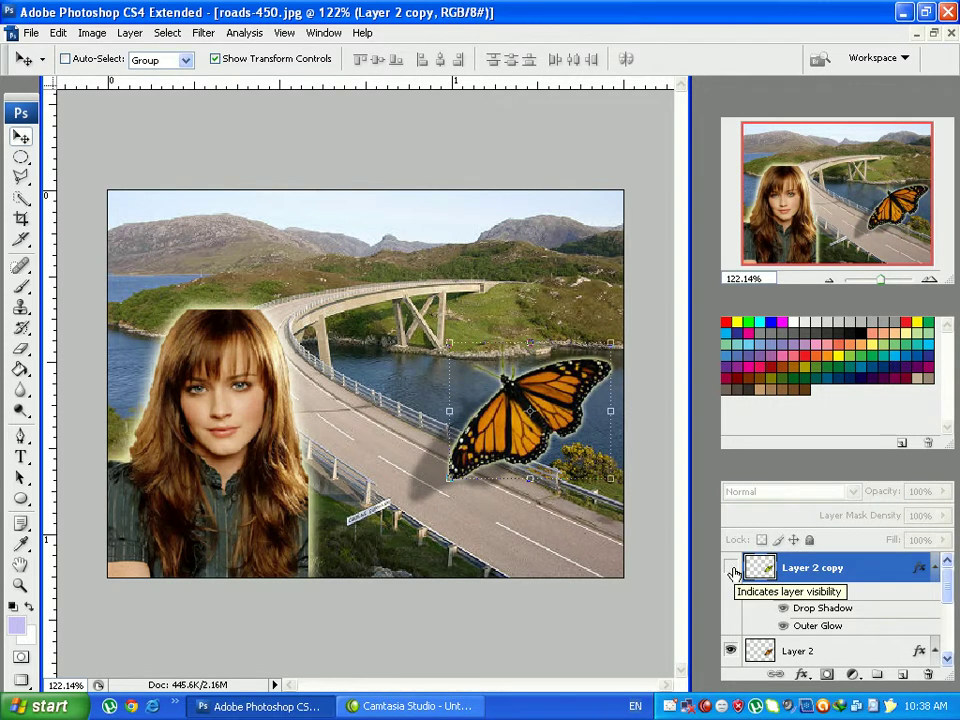
click(731, 571)
click(731, 573)
click(731, 572)
click(731, 572)
click(731, 572)
click(731, 572)
click(731, 573)
click(731, 573)
click(731, 573)
click(731, 573)
click(731, 573)
click(731, 573)
click(731, 573)
click(731, 573)
click(731, 573)
click(731, 573)
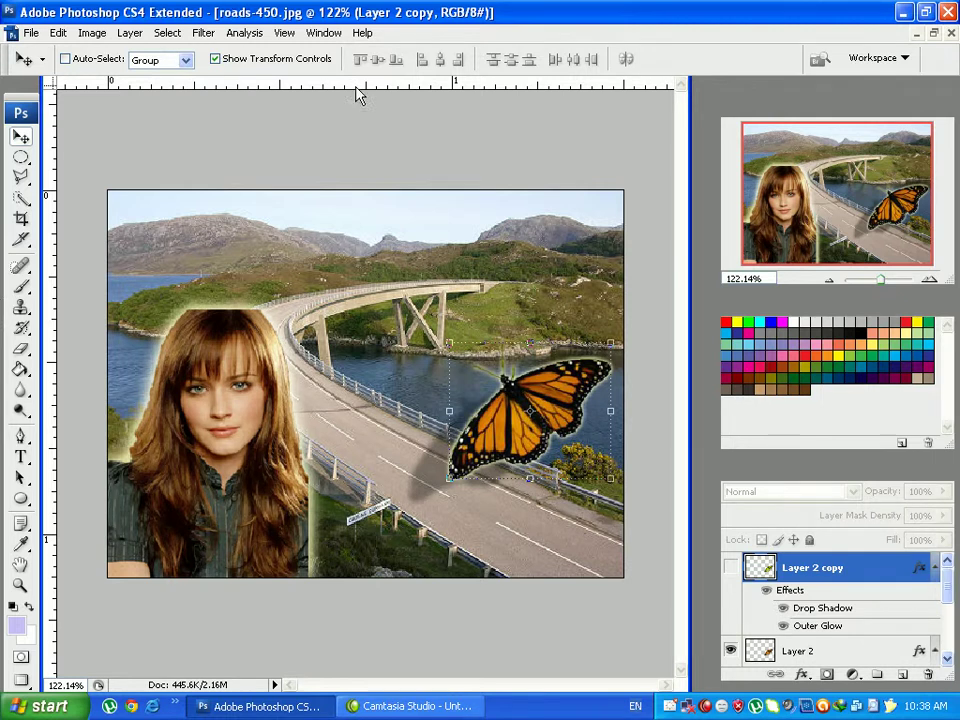
- Show the frame animation timeline for the composite
click(322, 32)
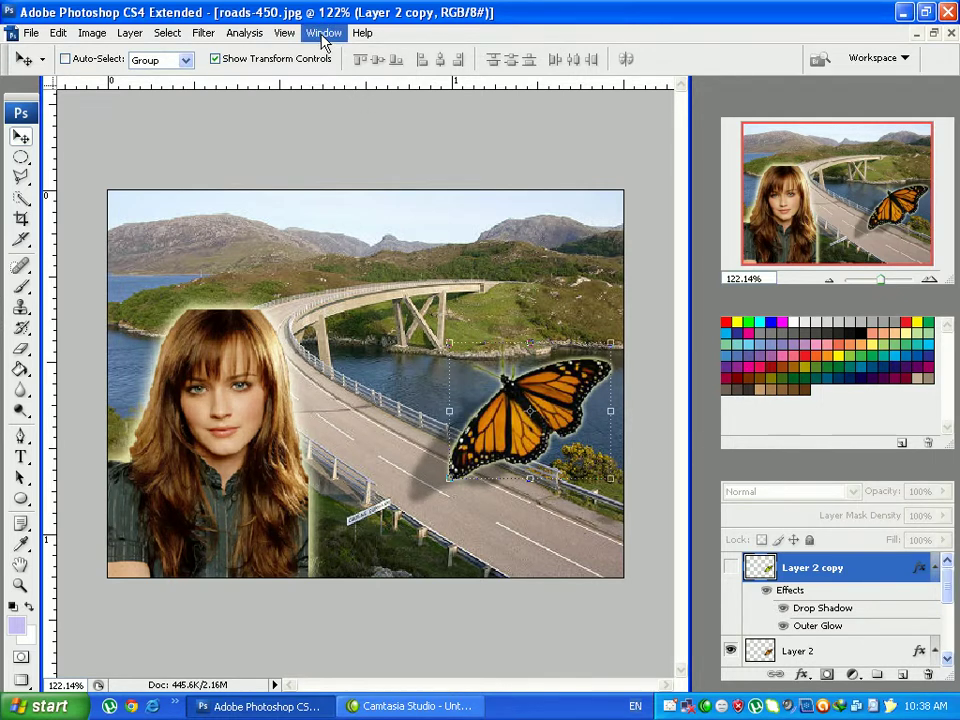
click(323, 33)
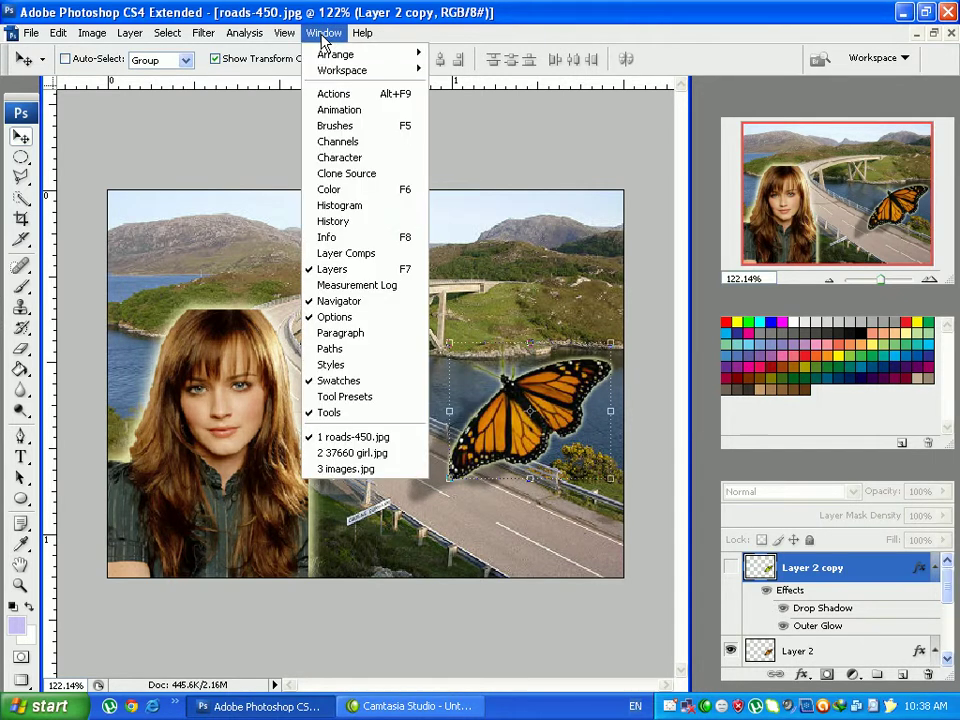
click(340, 110)
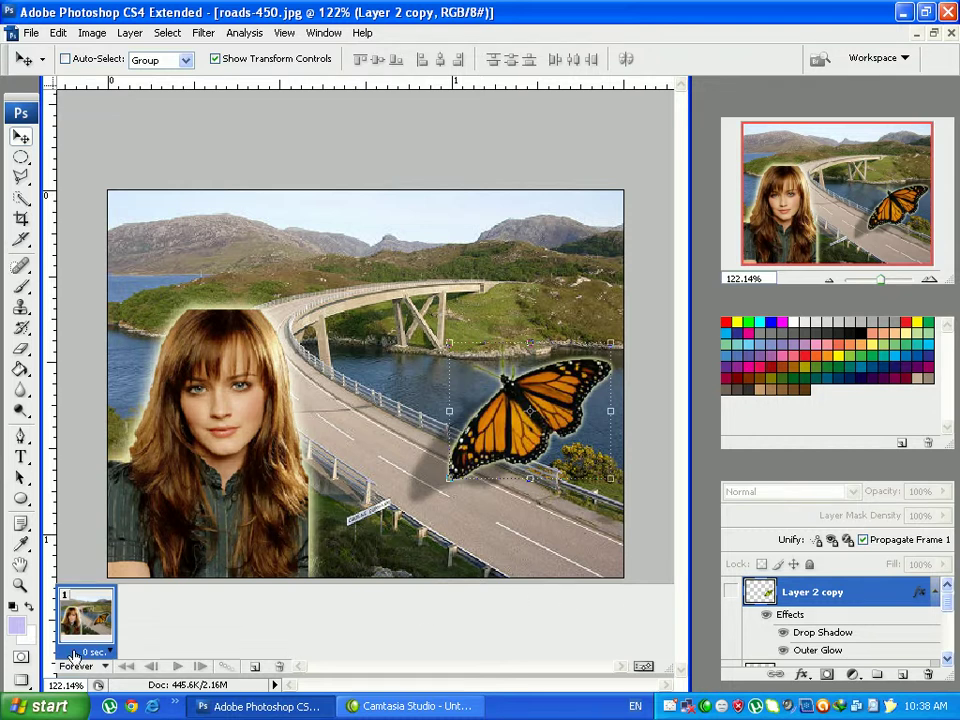
- Preview the butterfly's colour change in the first animation frame by toggling Layer 2 copy, leaving it visible
click(731, 593)
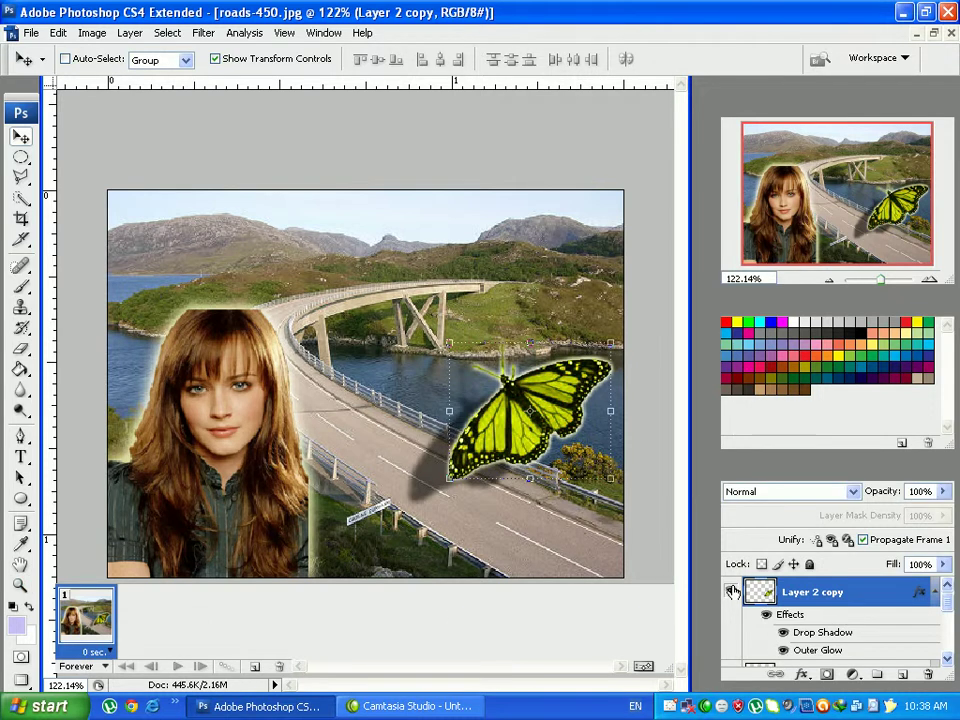
click(731, 593)
click(731, 593)
click(731, 593)
click(731, 593)
click(731, 593)
click(731, 593)
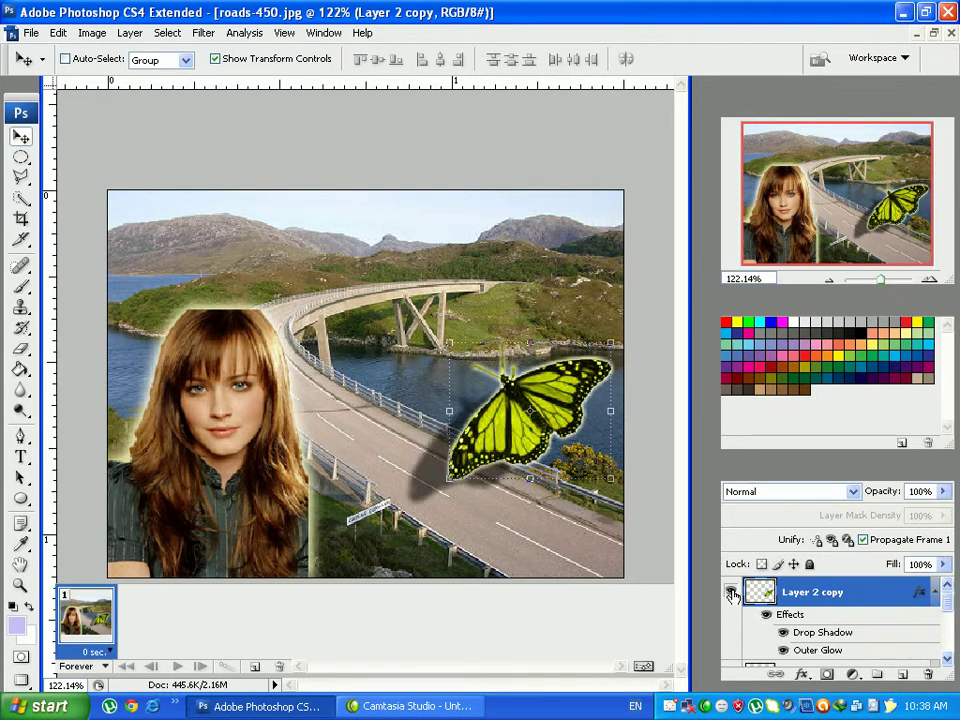
- Add a second animation frame duplicated from the first, and compare the two frames
click(256, 667)
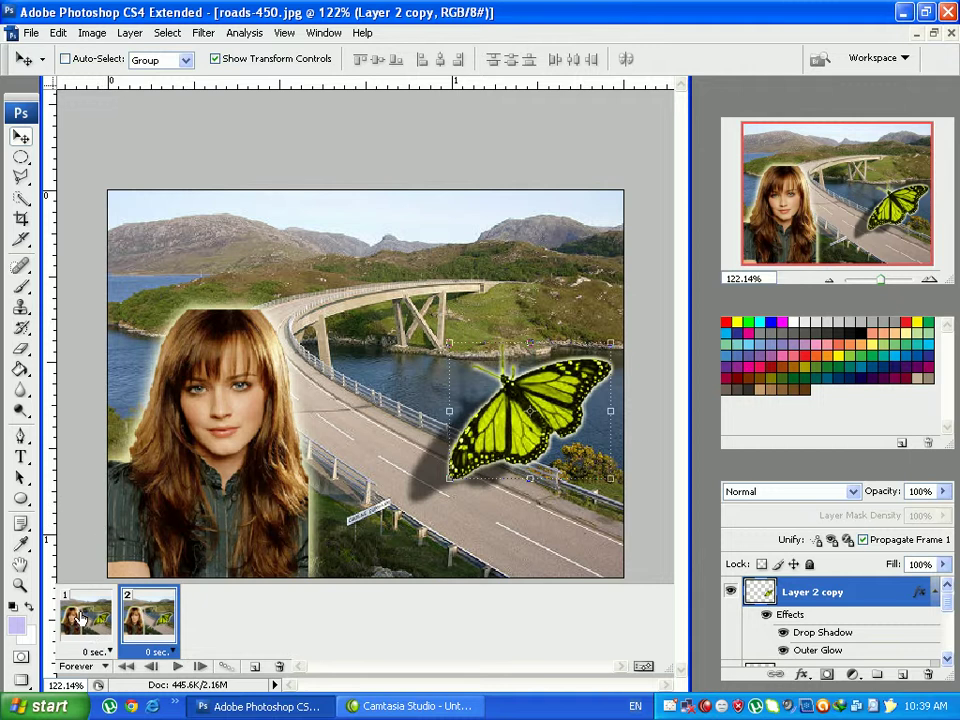
key(Left)
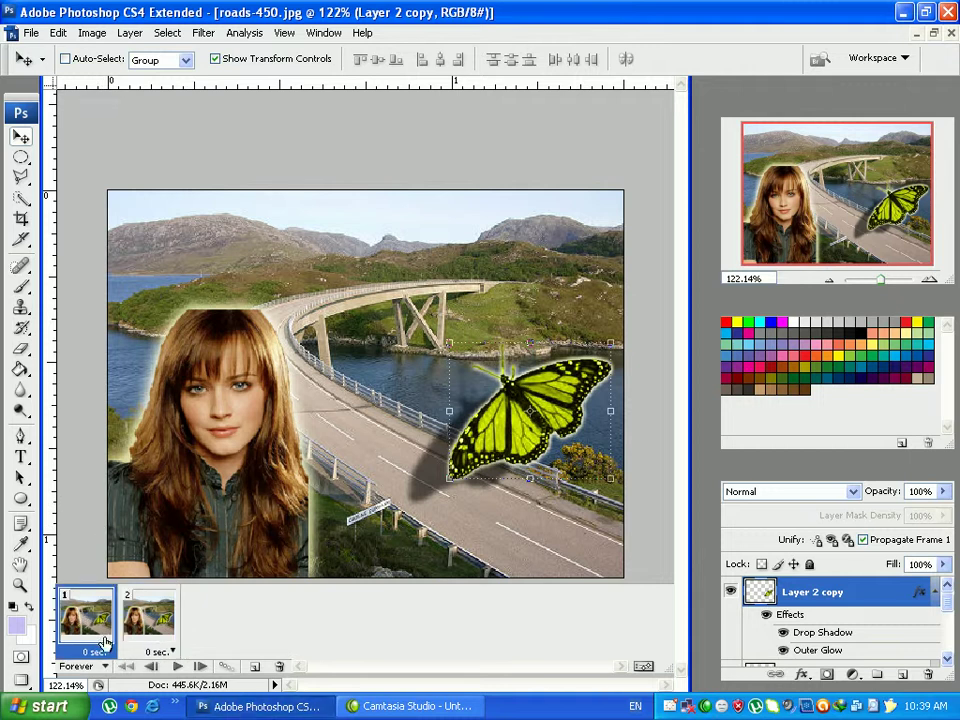
click(151, 619)
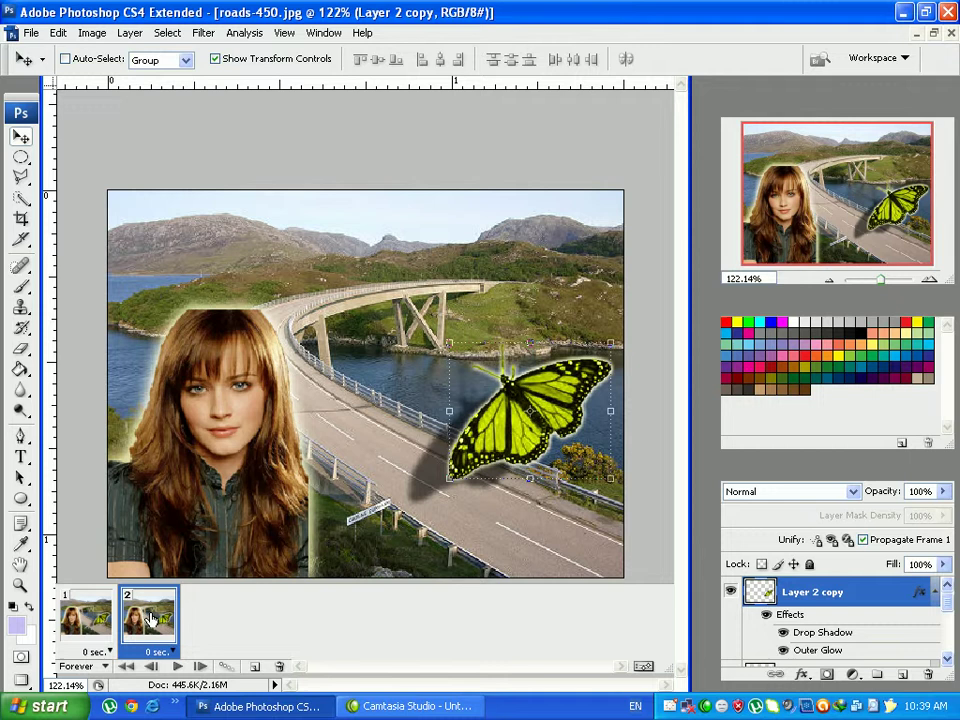
- Hide Layer 2 copy in frame 1, and in frame 2 show Layer 2 copy and hide Layer 2
click(70, 617)
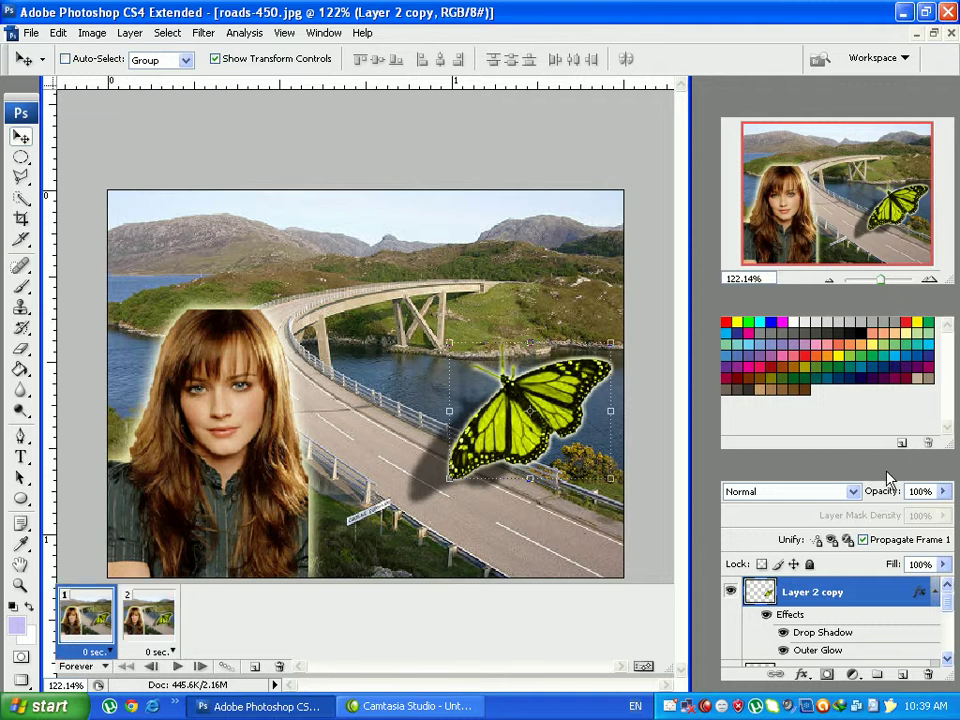
drag(874, 449, 877, 381)
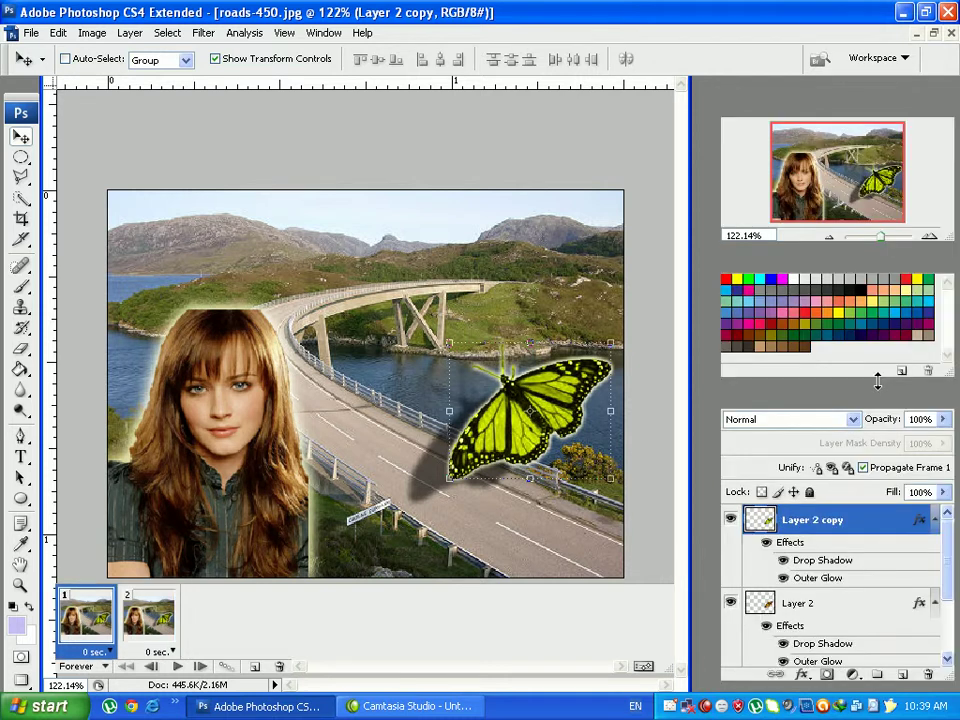
click(731, 520)
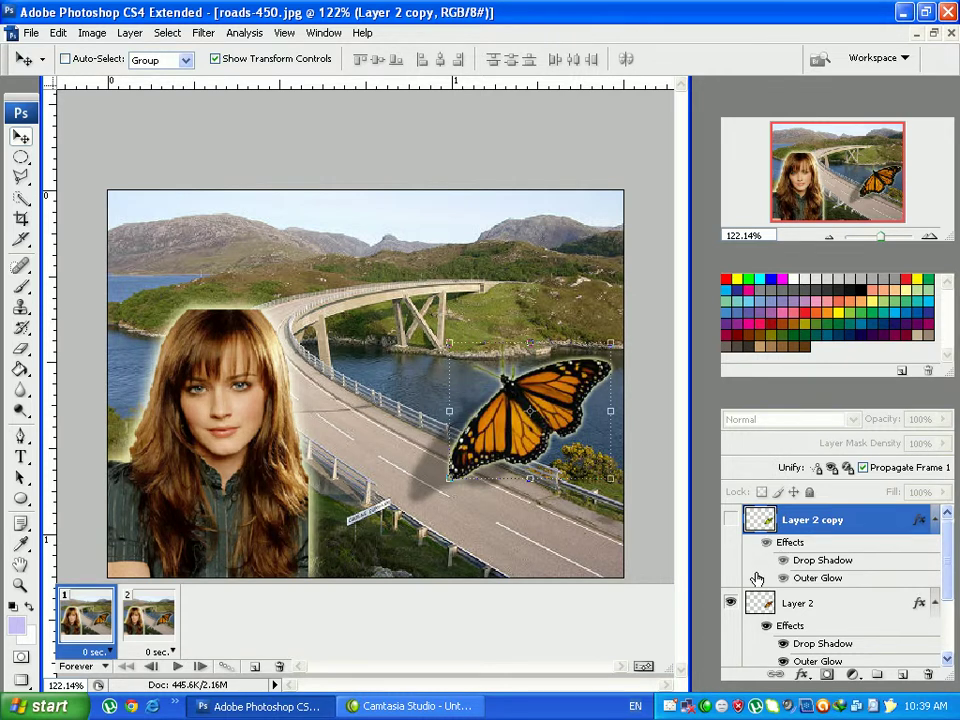
click(149, 626)
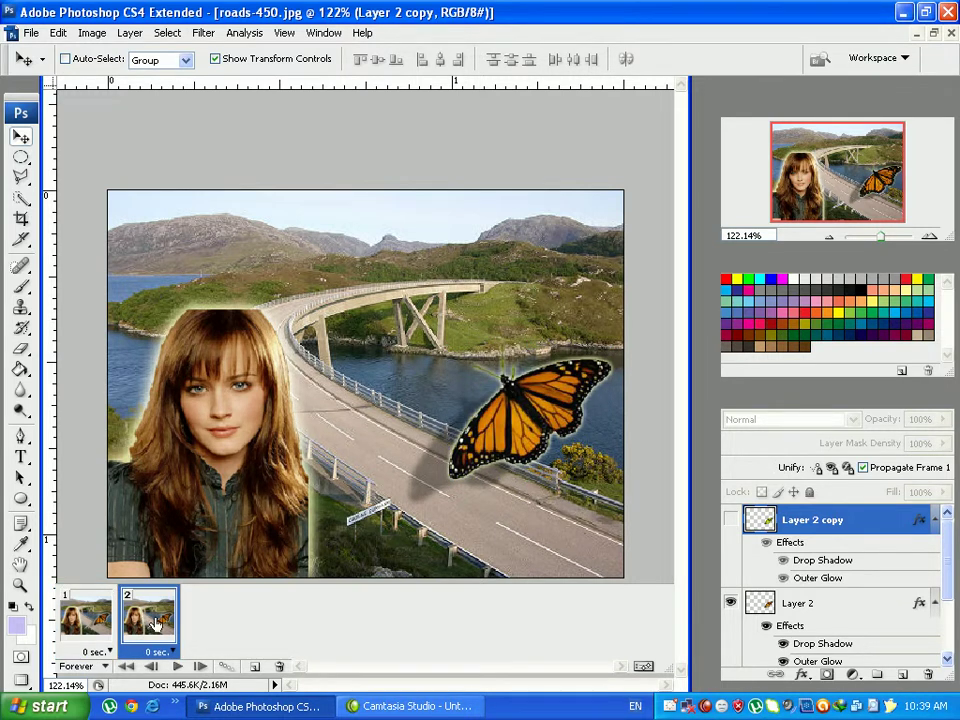
click(731, 520)
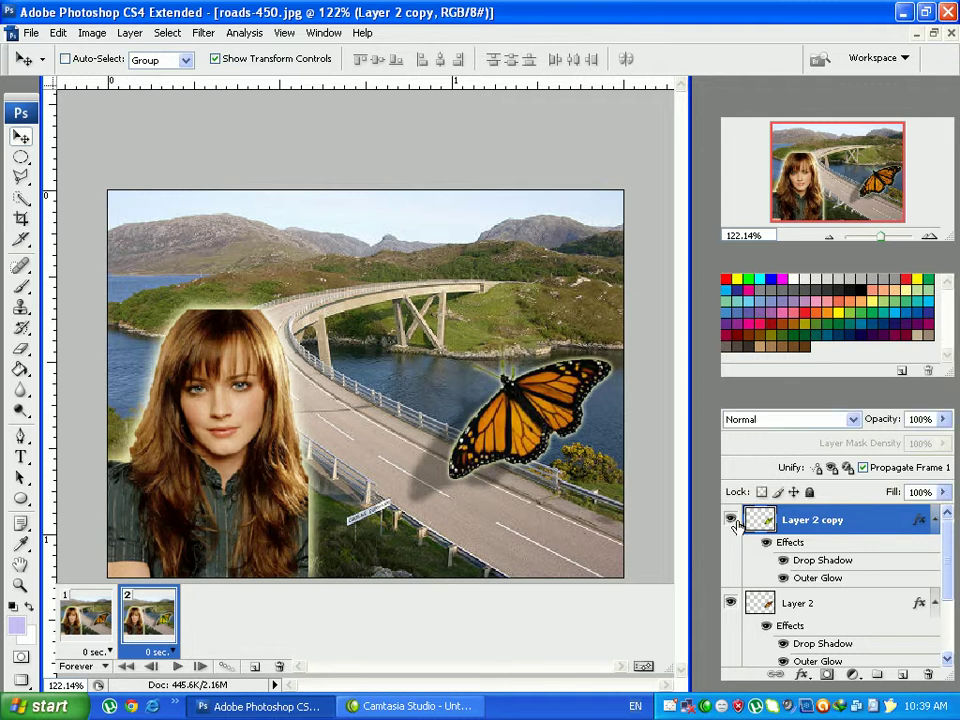
click(733, 603)
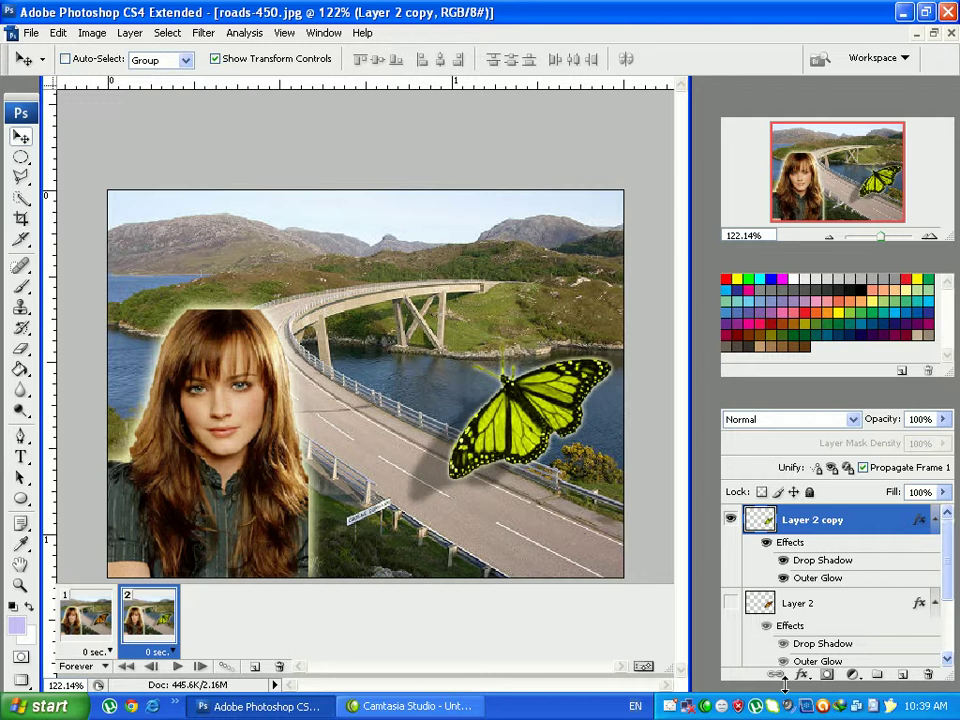
- Play the two-frame butterfly animation to check its speed, and stop it
click(177, 668)
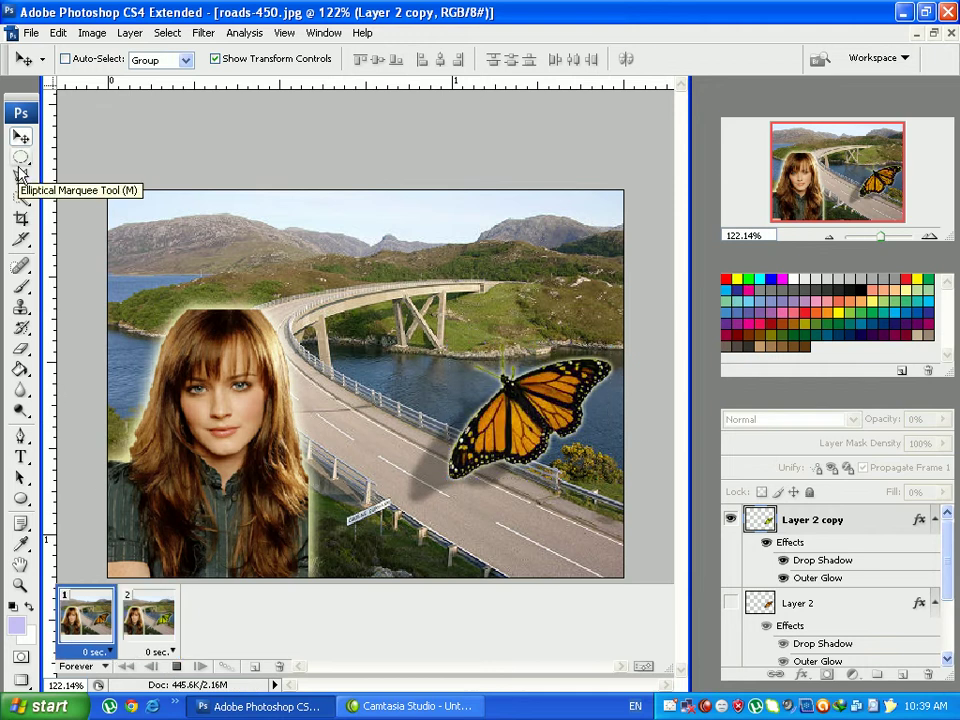
click(20, 479)
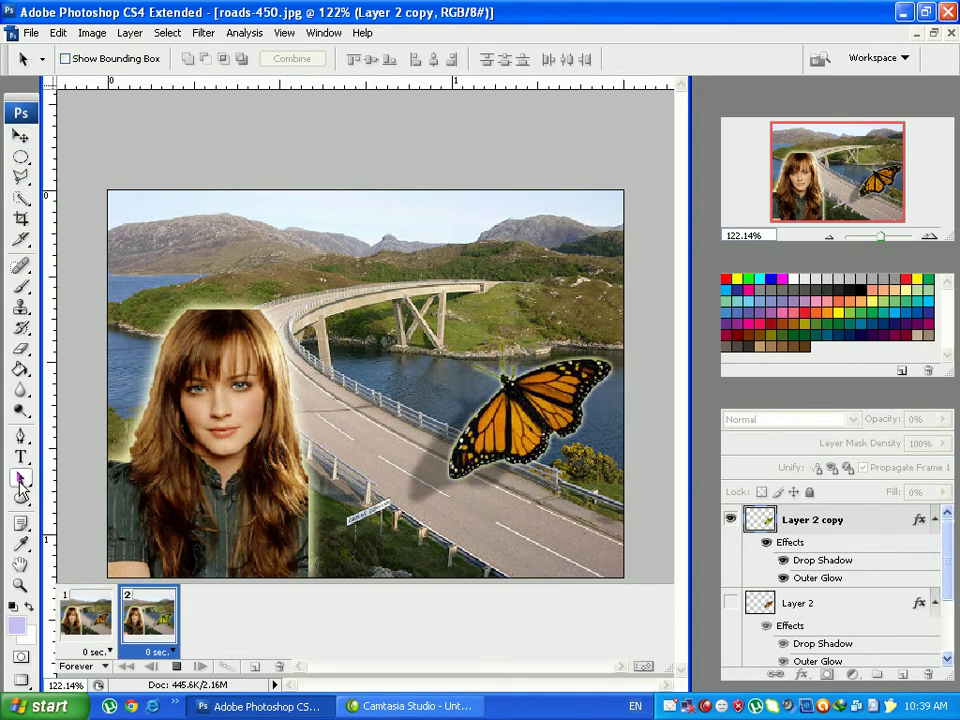
click(176, 667)
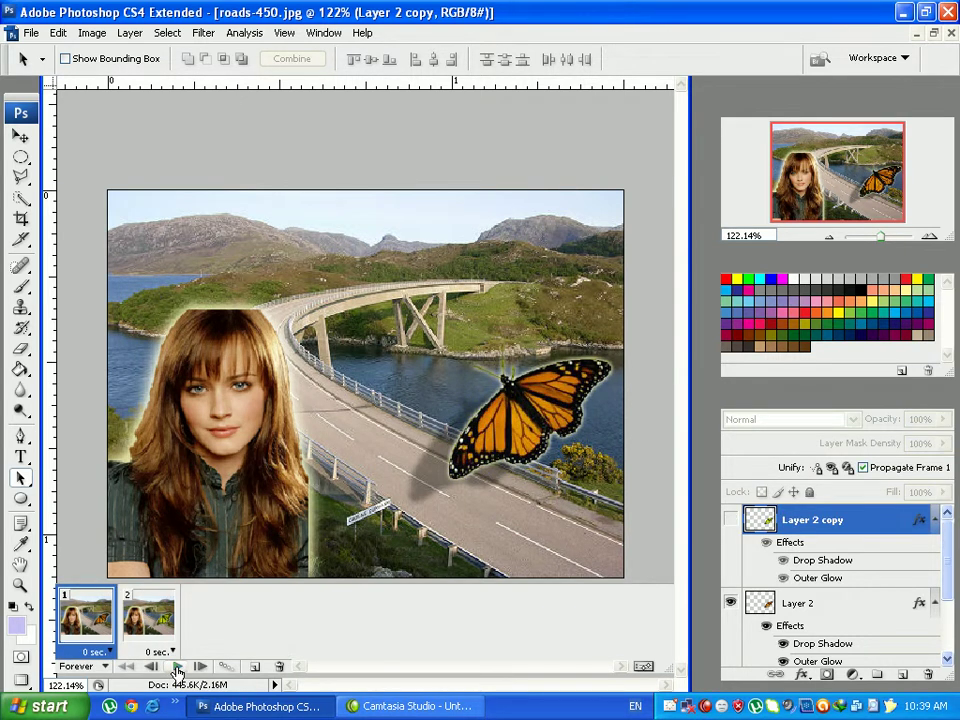
- Set the delay of both animation frames to 0.2 seconds, and play and stop the animation as a test
click(109, 652)
click(101, 505)
click(170, 654)
click(153, 506)
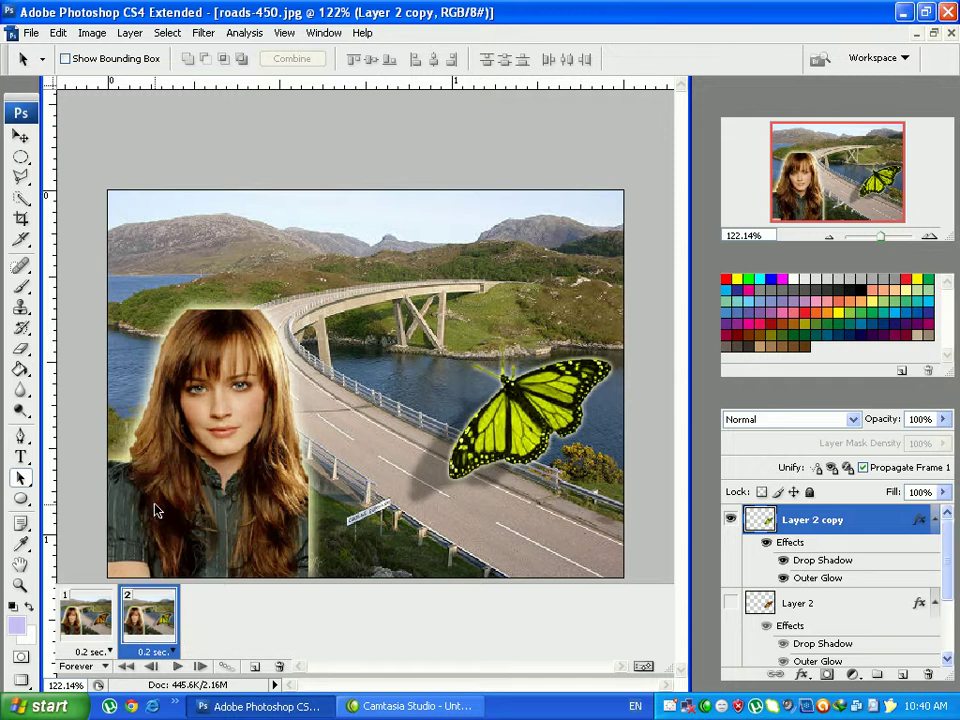
click(177, 666)
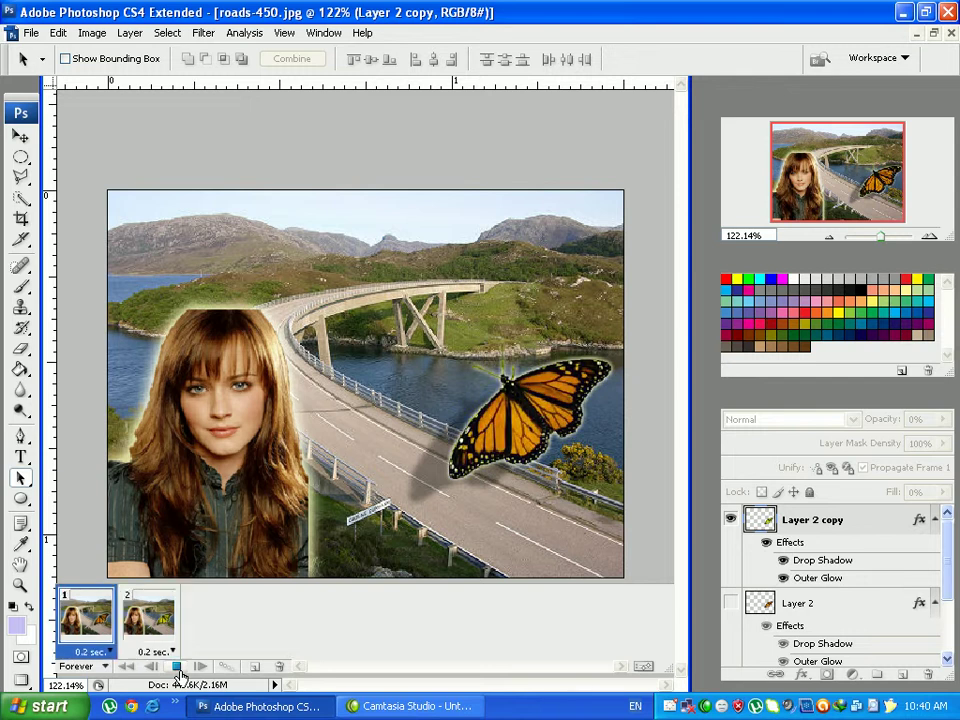
click(176, 667)
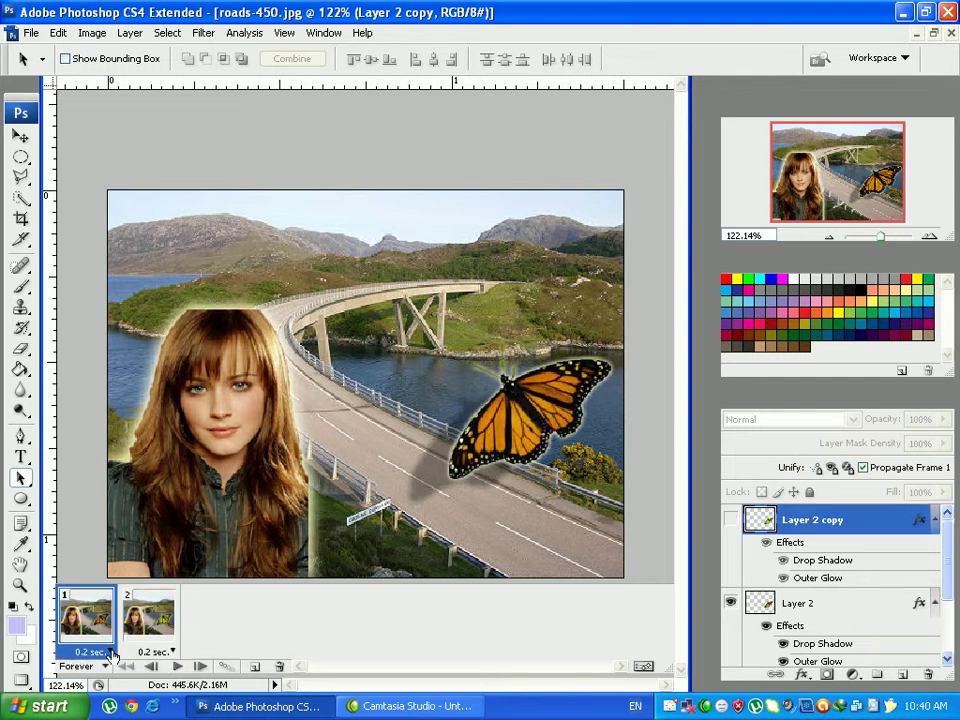
- Set the delay of both animation frames to 0.5 seconds and play the animation
click(113, 652)
click(150, 519)
click(170, 652)
click(150, 517)
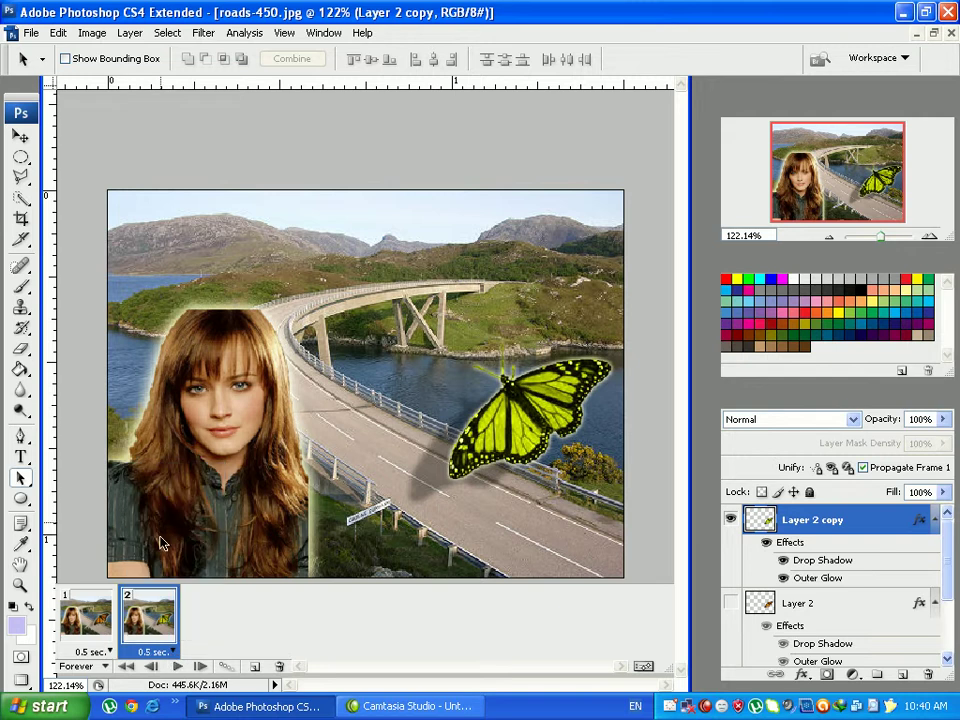
click(178, 667)
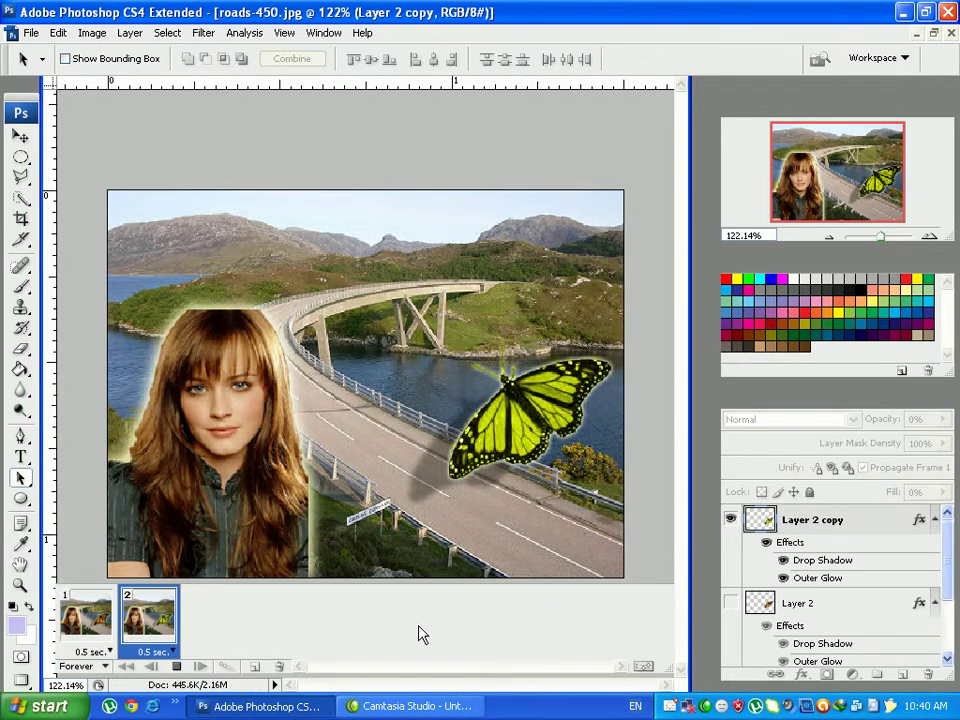
- Collapse the animation timeline and set the image zoom to 100%
double_click(678, 580)
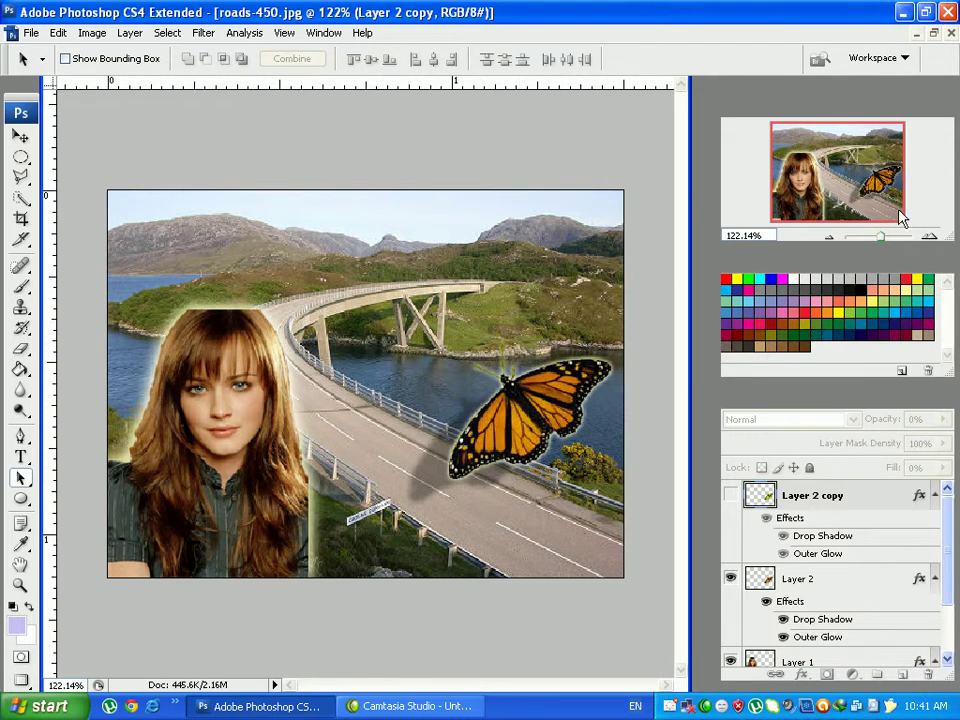
drag(882, 243, 880, 245)
click(740, 235)
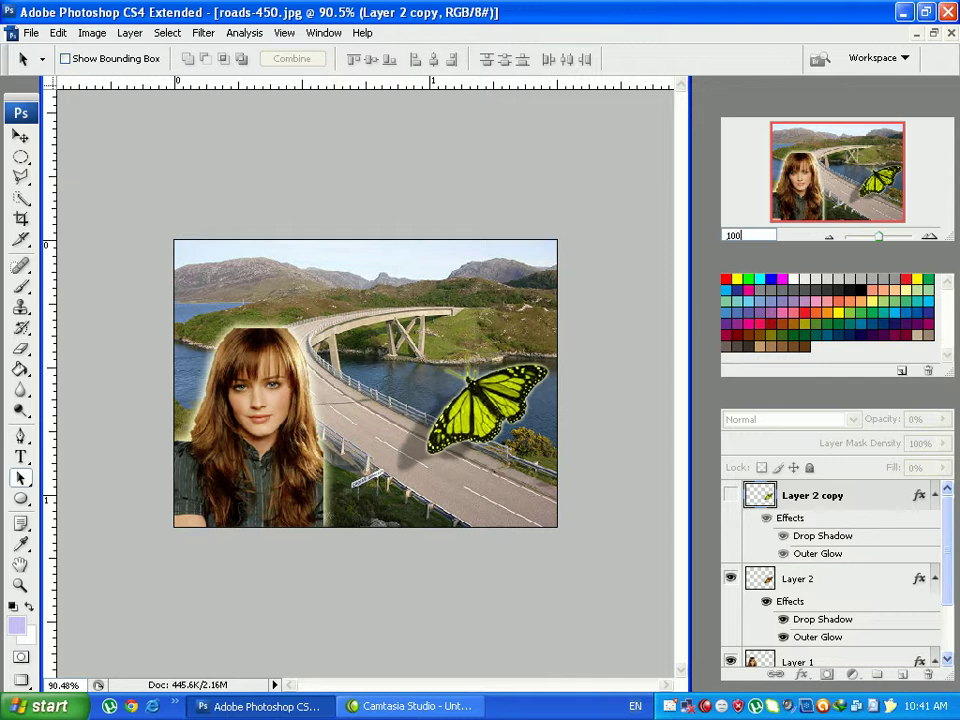
text(100)
key(Return)
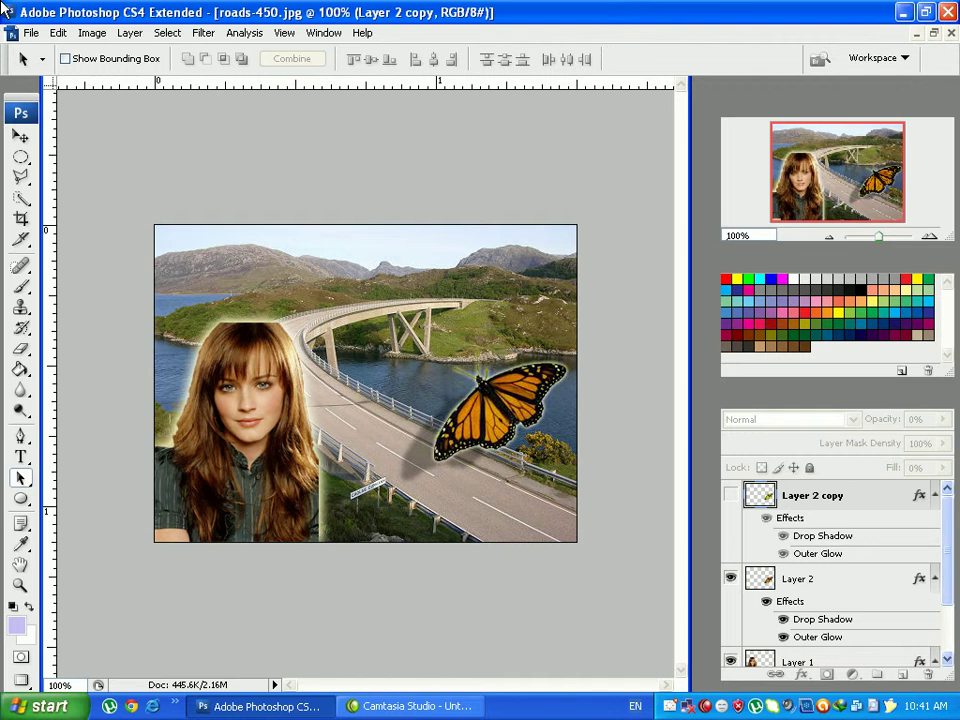
- Save the butterfly composite as p3.psd in the web designing Pashto folder on drive F, keeping its layers
click(31, 32)
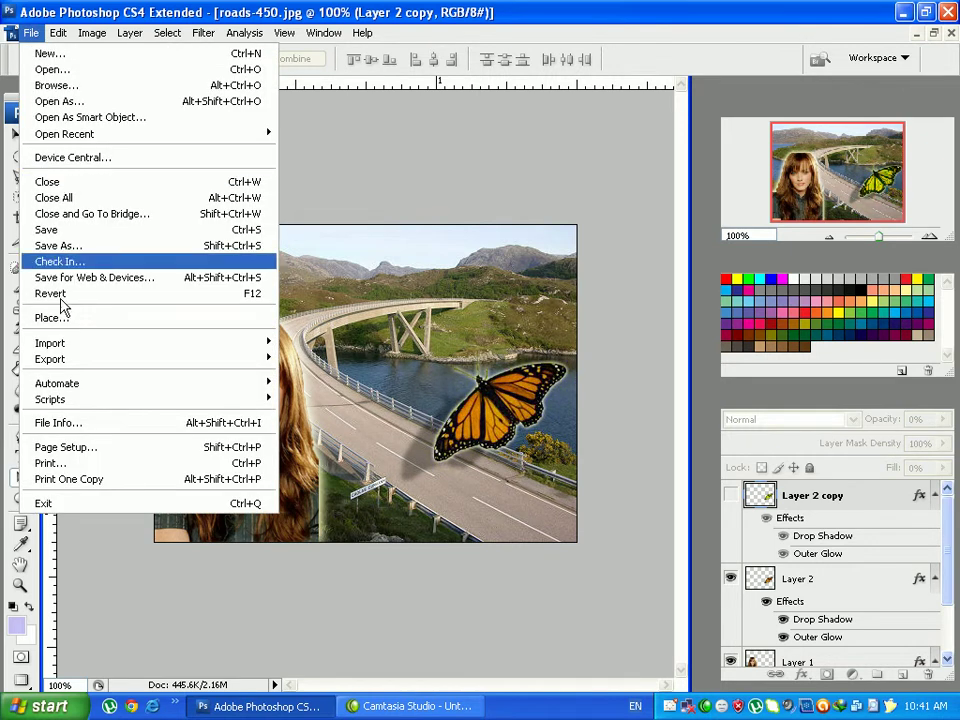
click(70, 240)
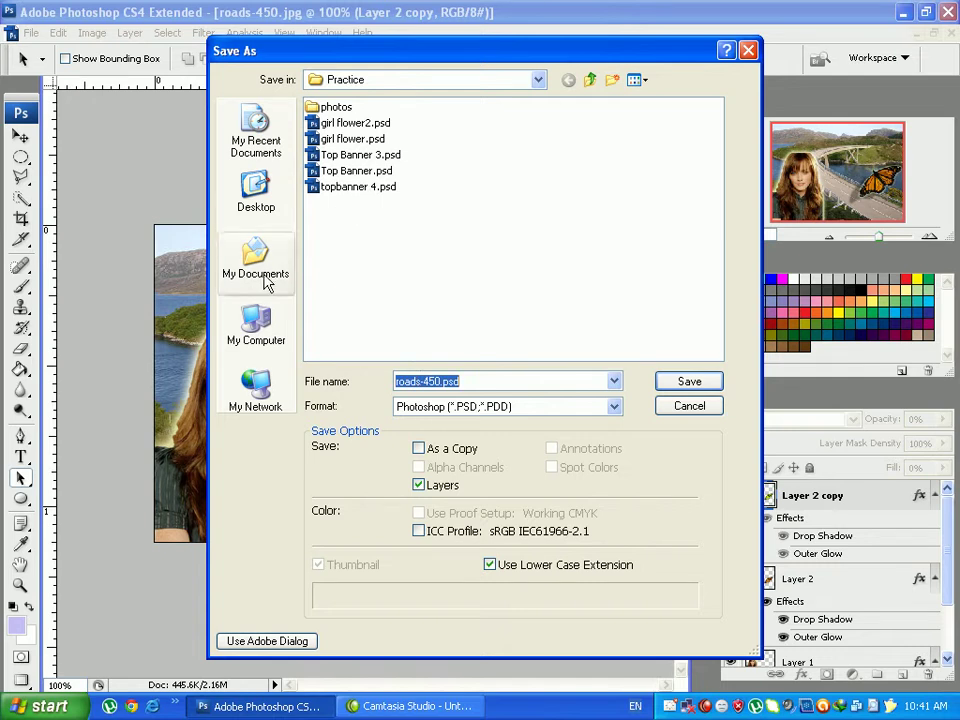
click(258, 322)
double_click(348, 158)
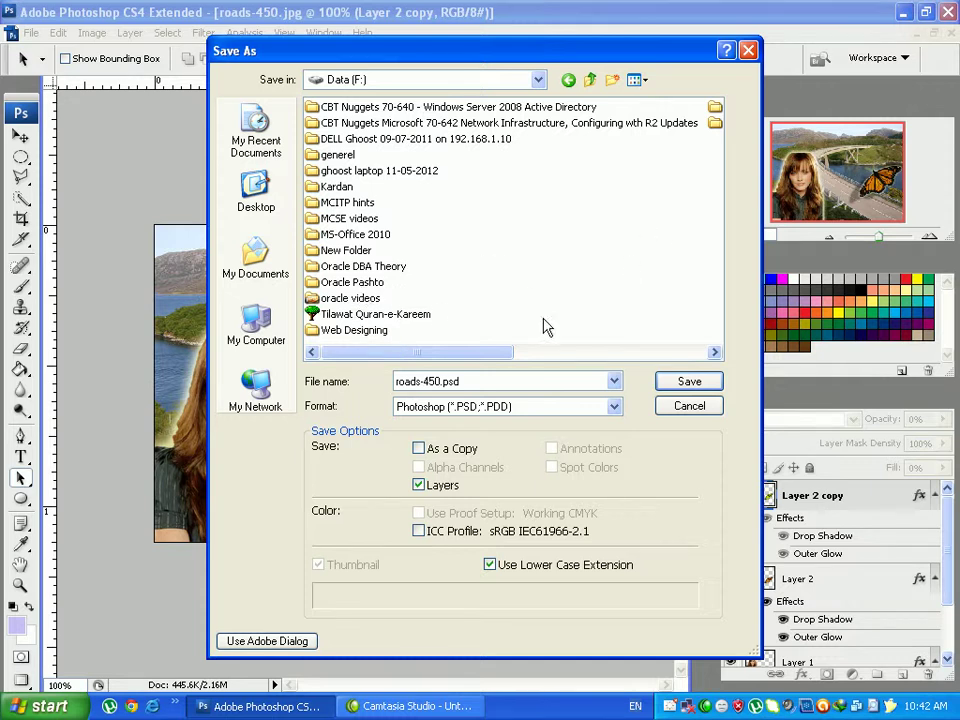
drag(484, 352, 617, 351)
double_click(345, 106)
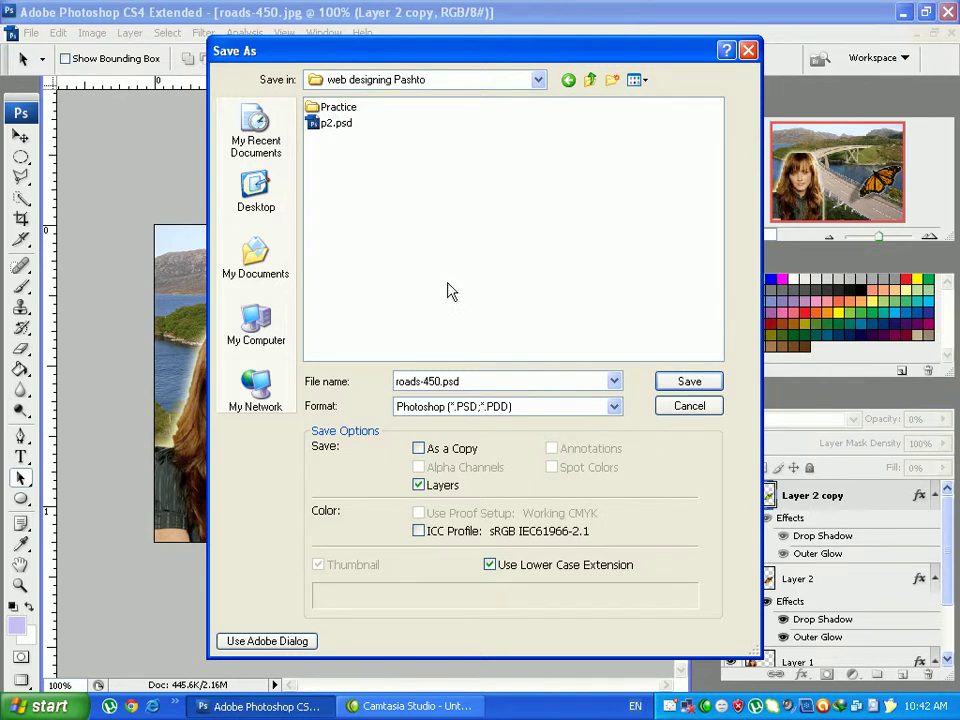
click(337, 125)
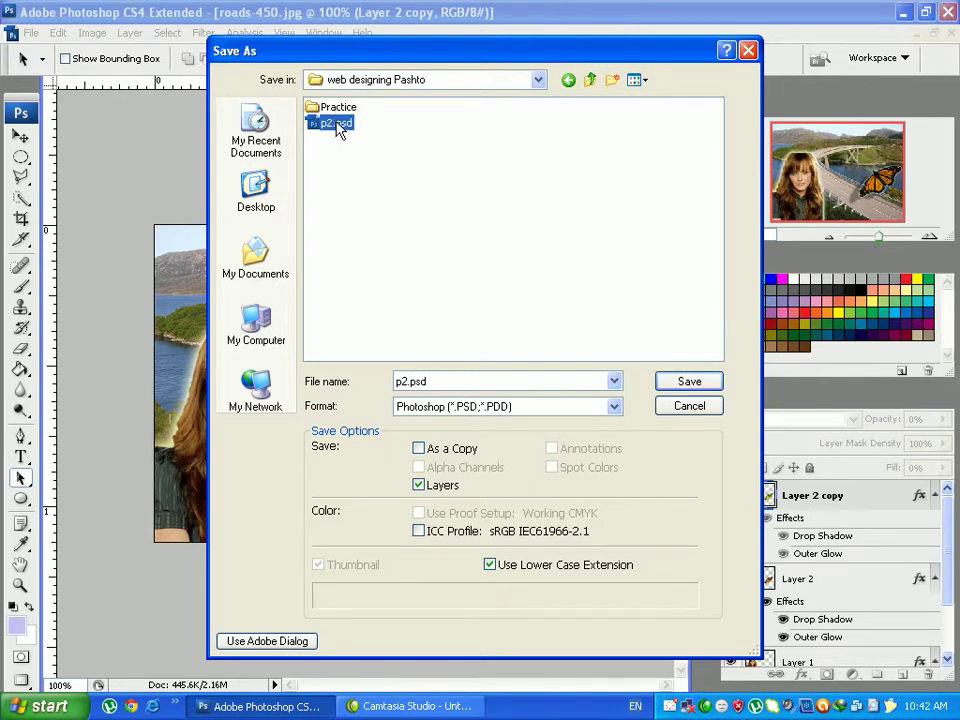
click(404, 380)
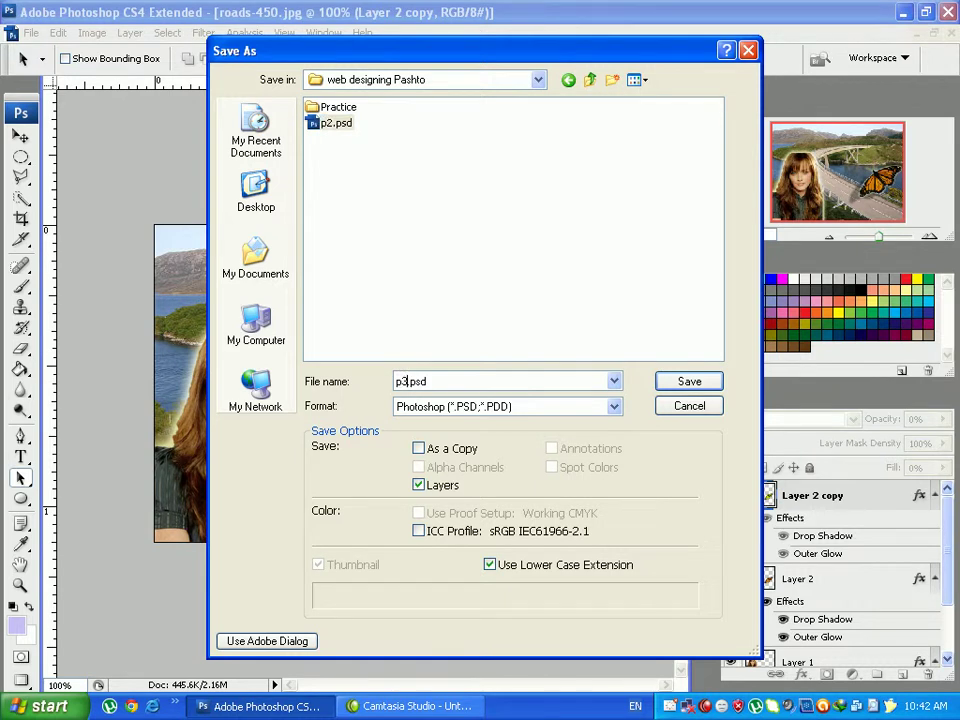
click(703, 379)
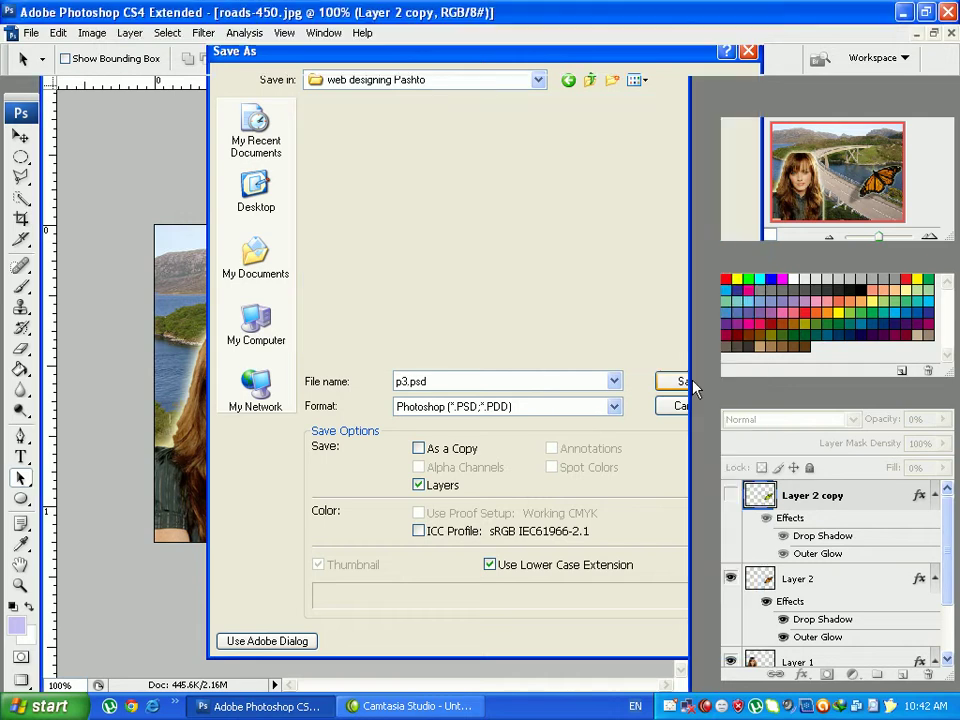
click(686, 226)
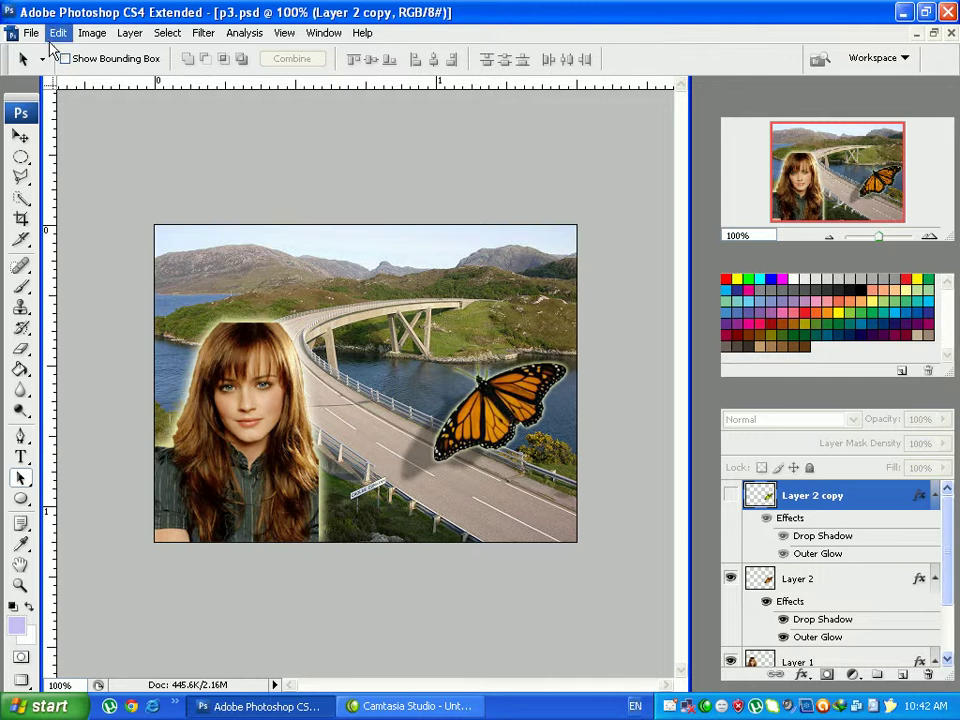
- Close all open documents, discarding the changes to 37660 girl.jpg
click(31, 33)
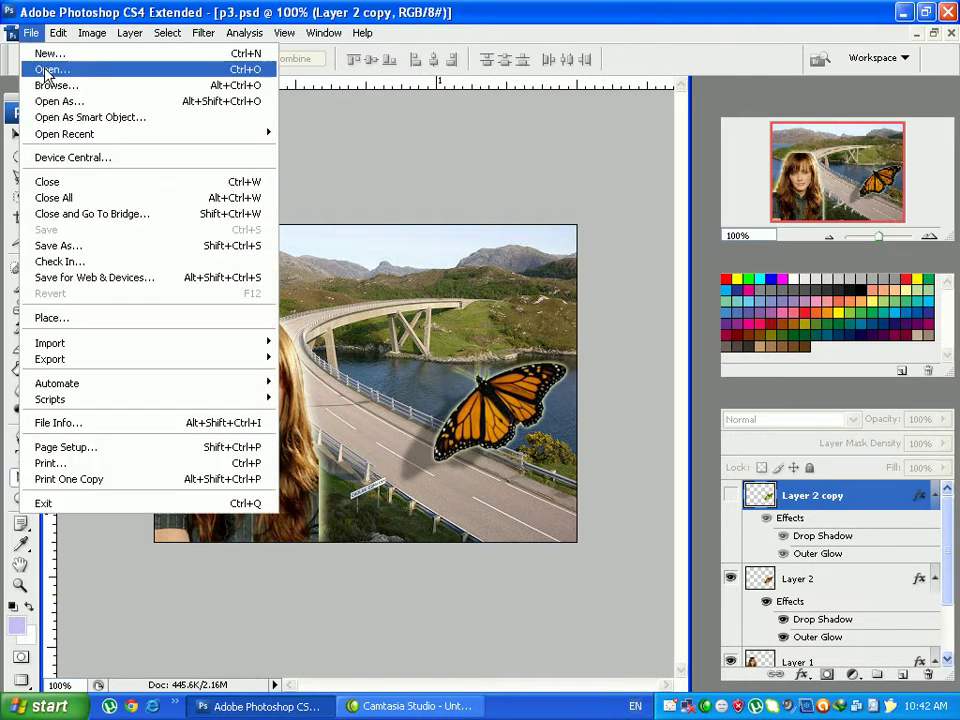
click(75, 198)
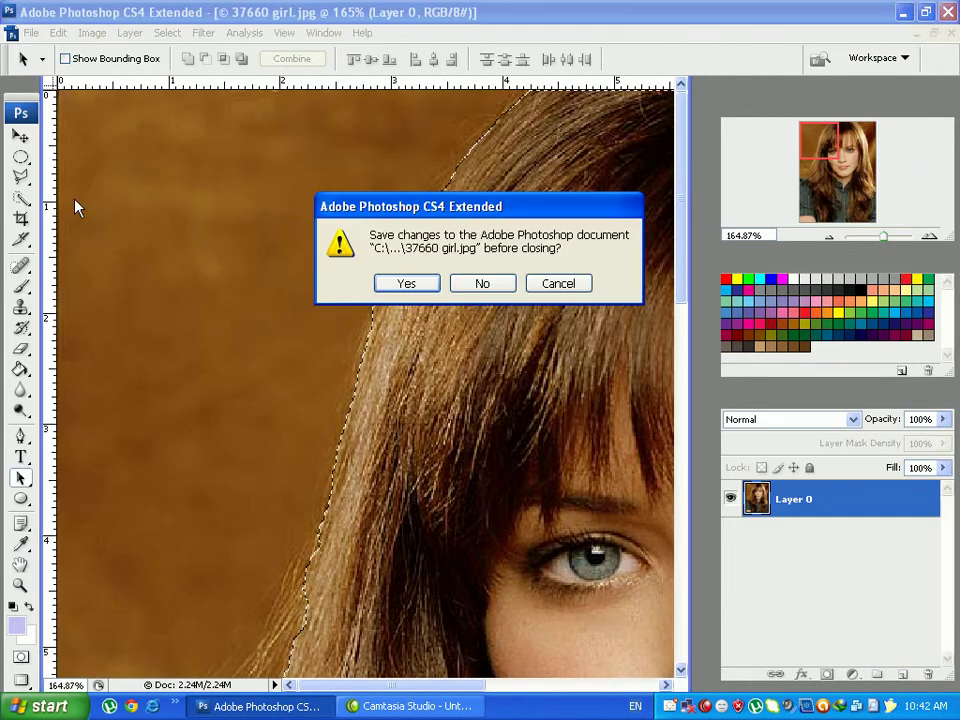
click(483, 284)
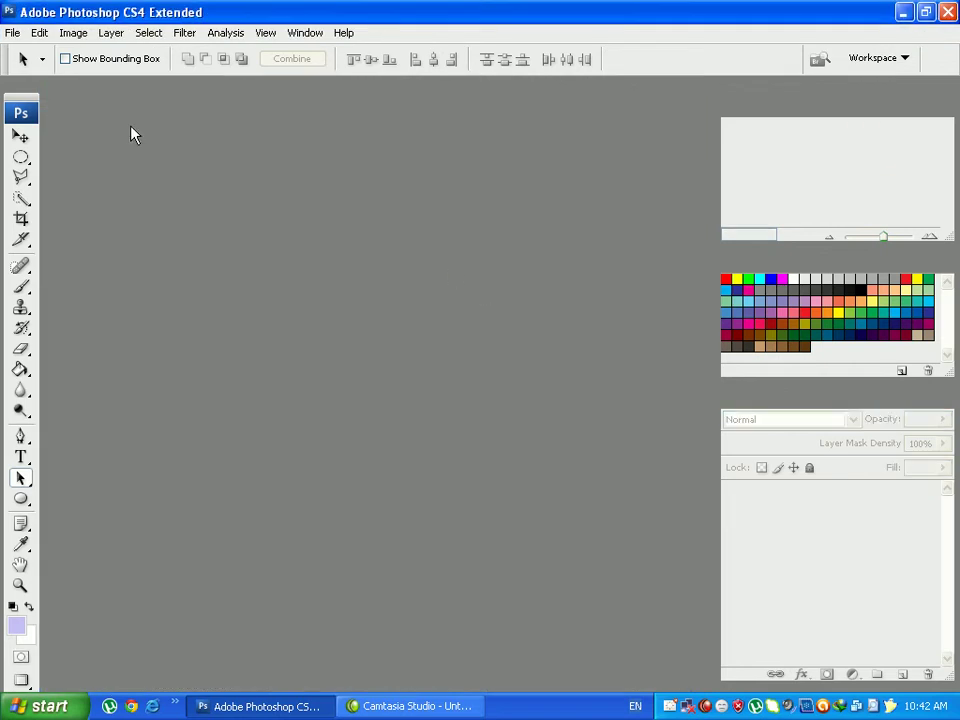
- Start opening files and browse to the Practice folder inside web designing Pashto on drive F
click(13, 33)
click(42, 66)
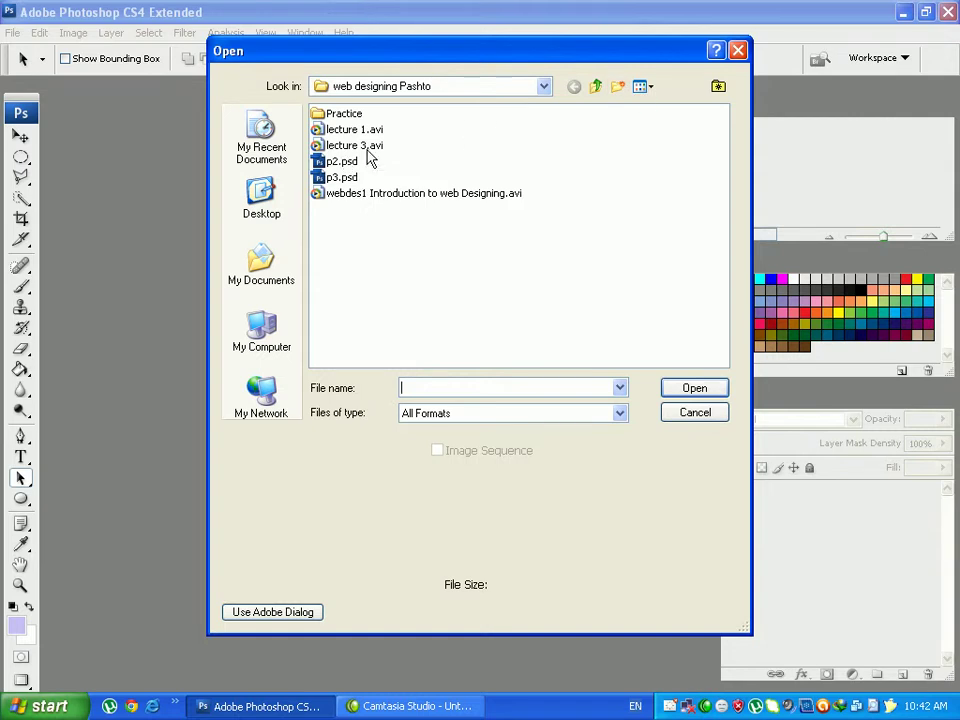
click(597, 87)
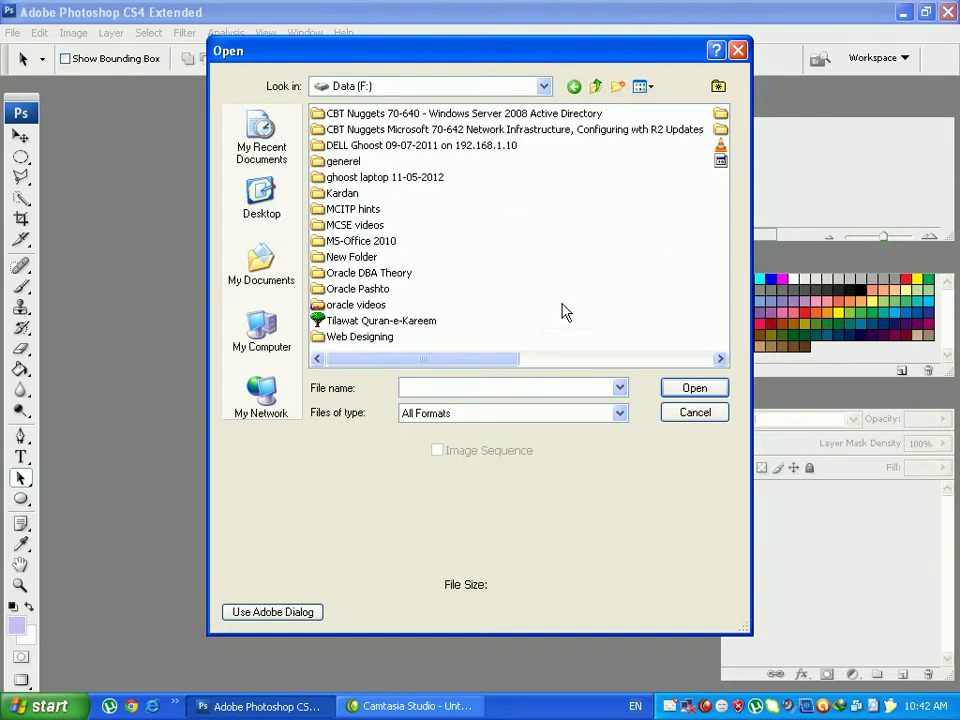
drag(507, 358, 621, 358)
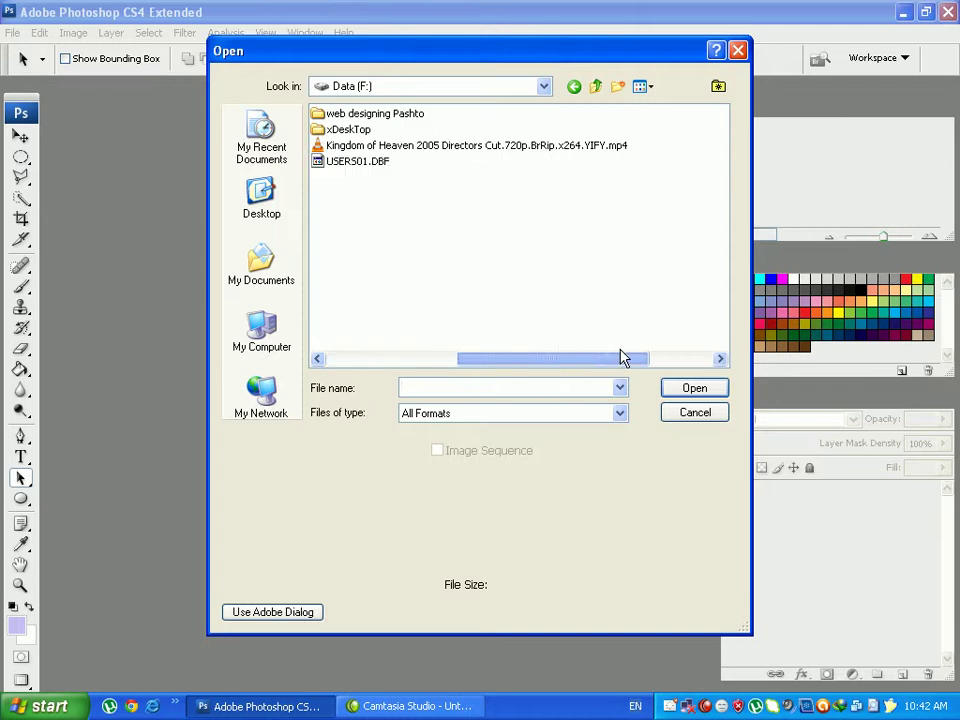
double_click(330, 116)
click(318, 116)
double_click(318, 117)
- Show the Practice folder as thumbnails and open roads-450.jpg and Waterfall 2 (1).jpg together
click(640, 86)
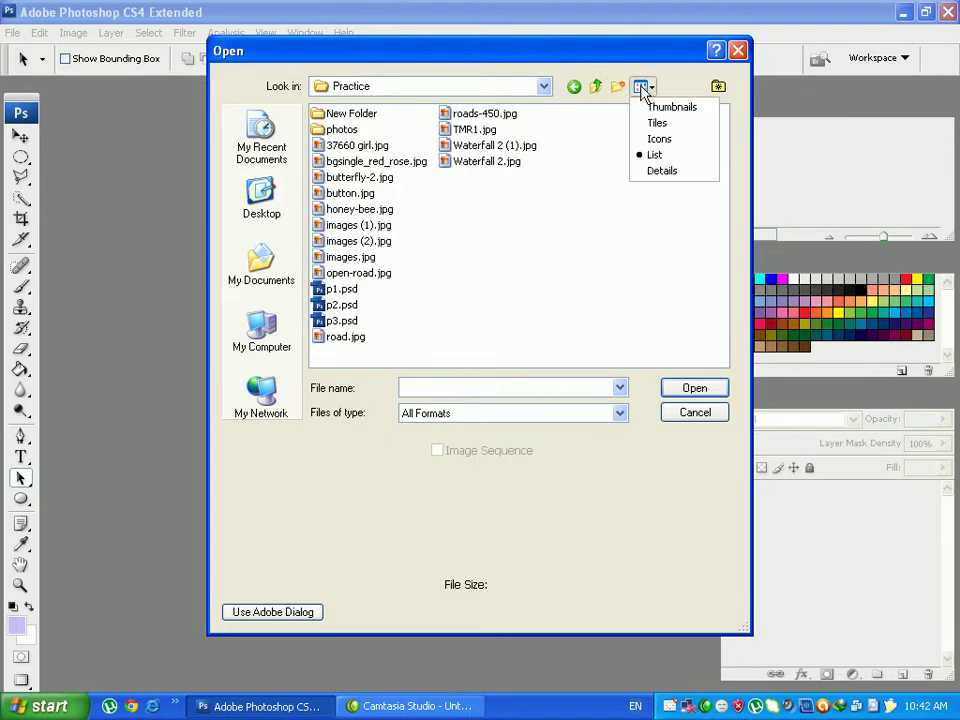
click(664, 113)
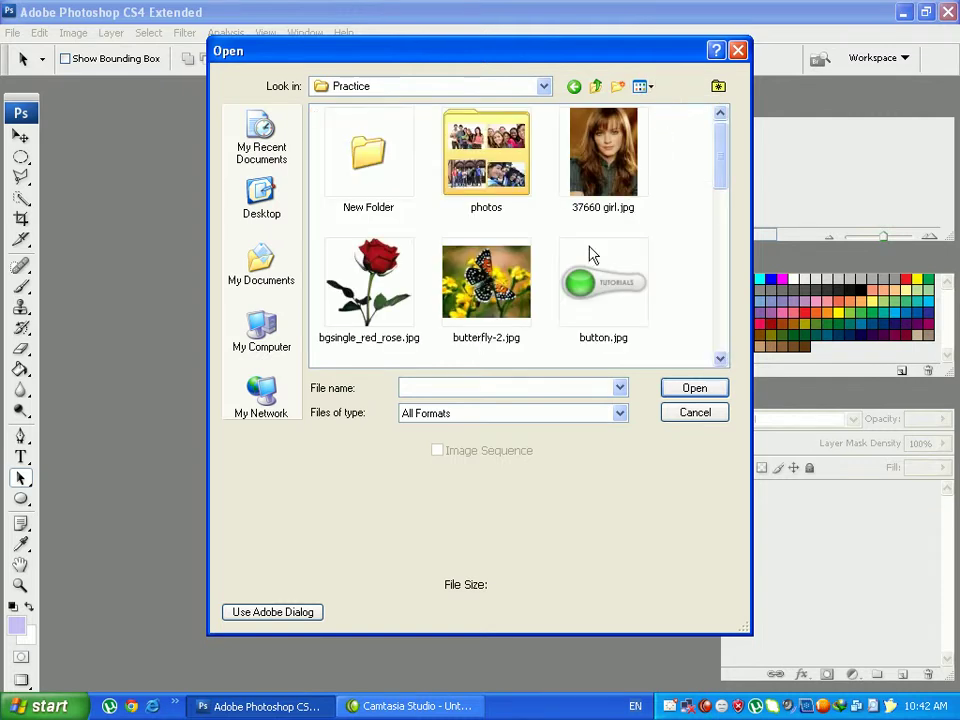
drag(720, 176, 754, 311)
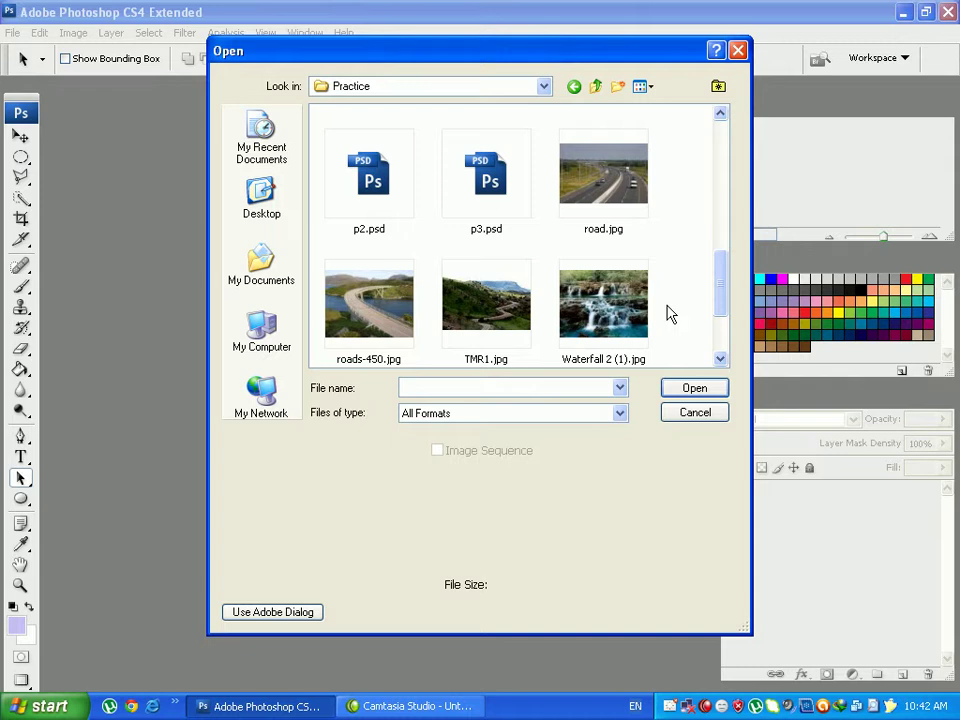
click(603, 300)
ctrl+click(358, 322)
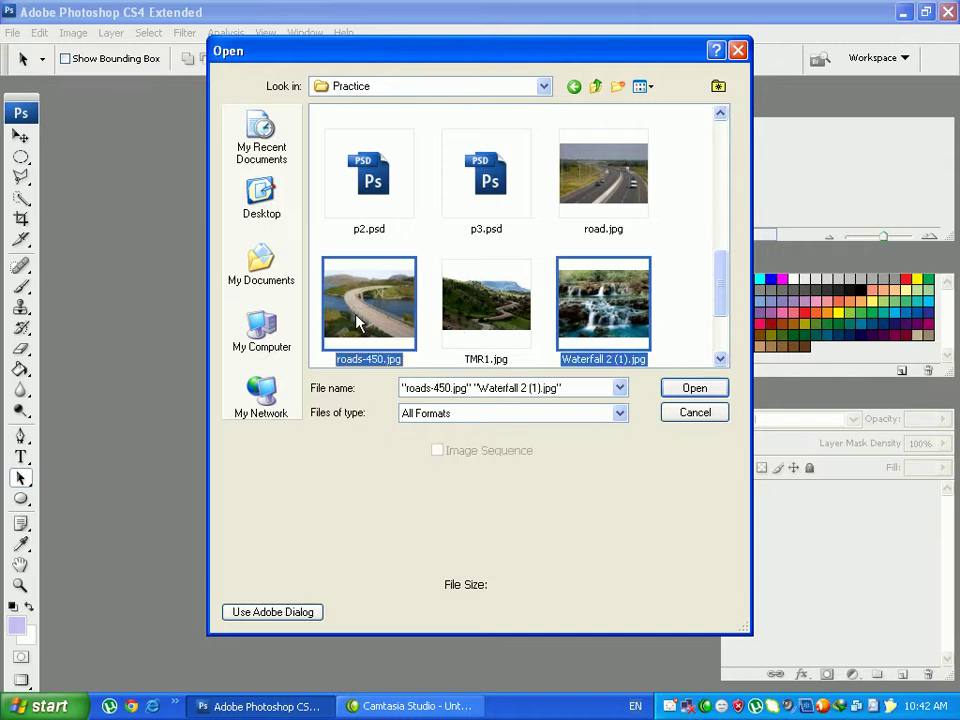
click(695, 388)
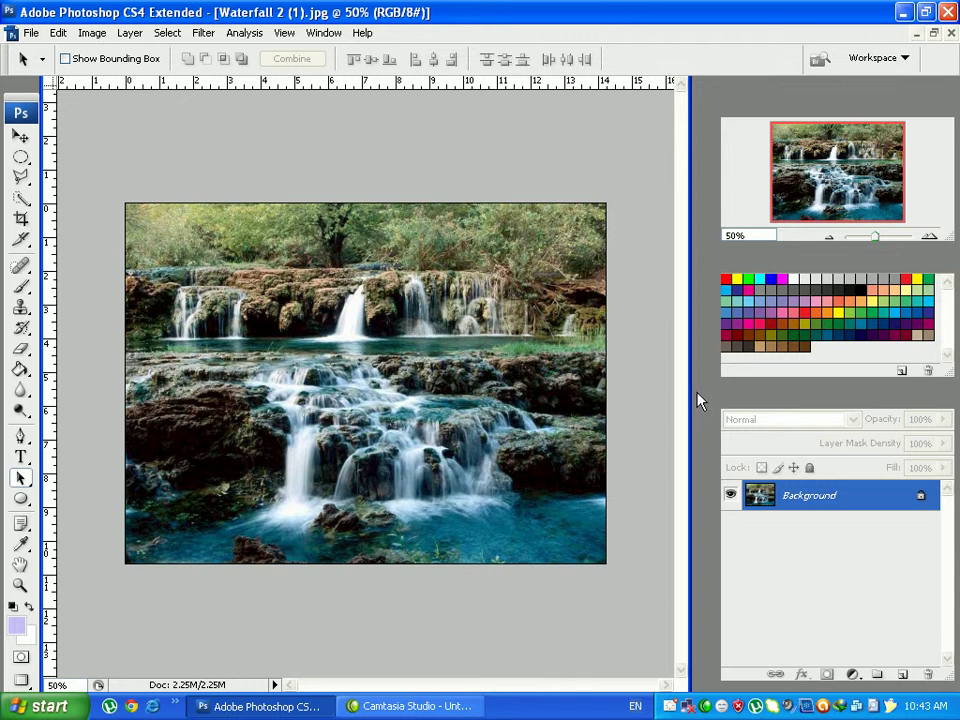
- Convert the locked Background of Waterfall 2 (1).jpg into a regular layer with the default name Layer 0
right_click(819, 503)
click(902, 504)
double_click(826, 499)
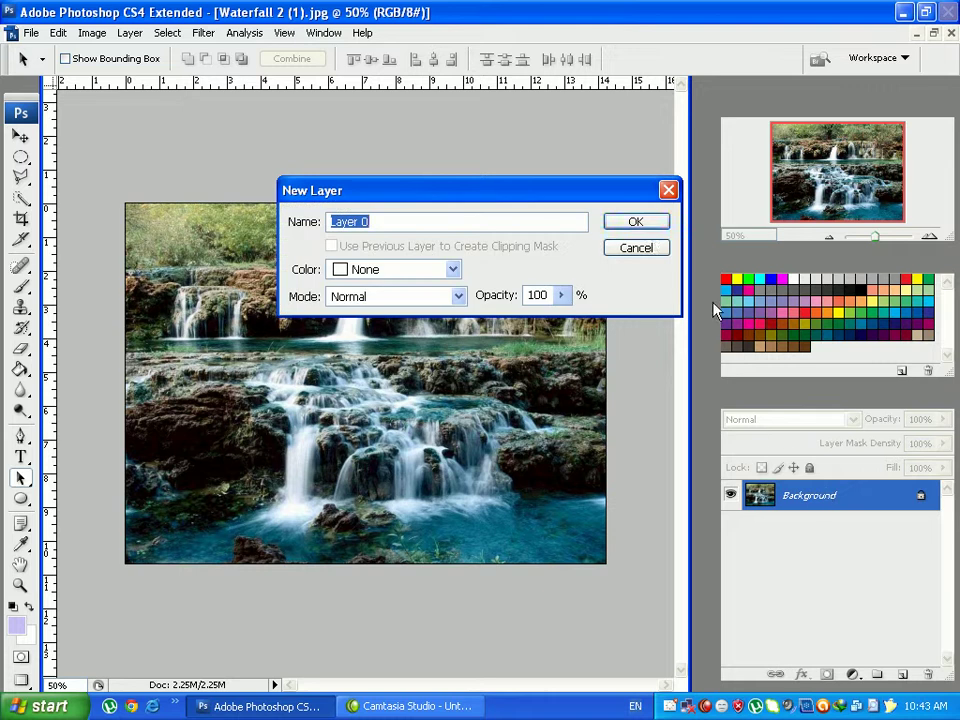
click(630, 222)
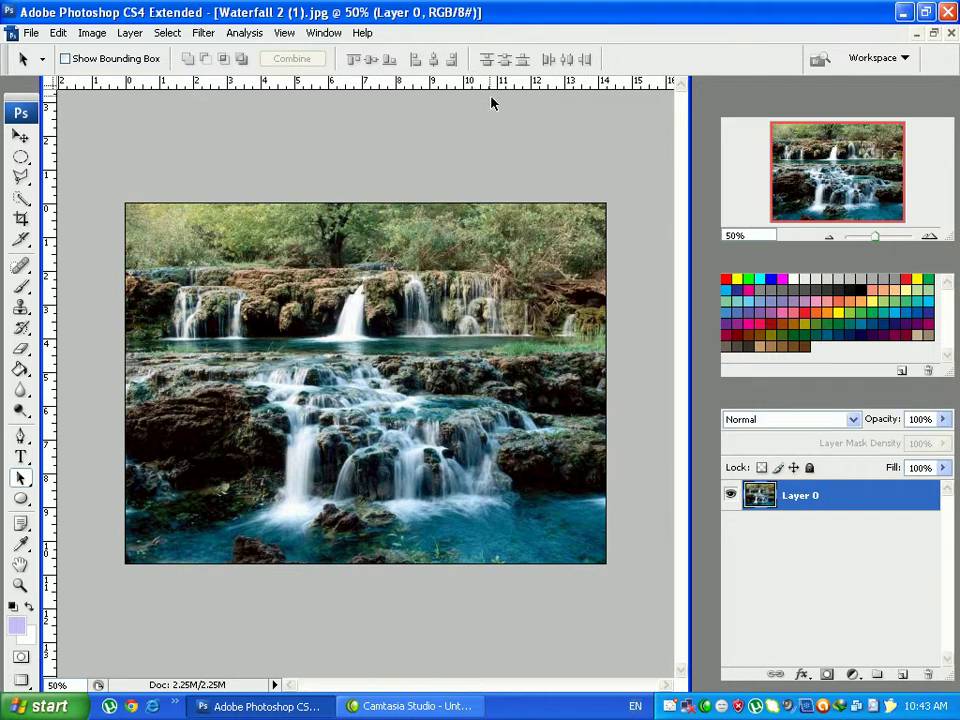
- Switch to roads-450.jpg and convert its locked Background into a regular layer named Layer 0
click(325, 33)
click(349, 437)
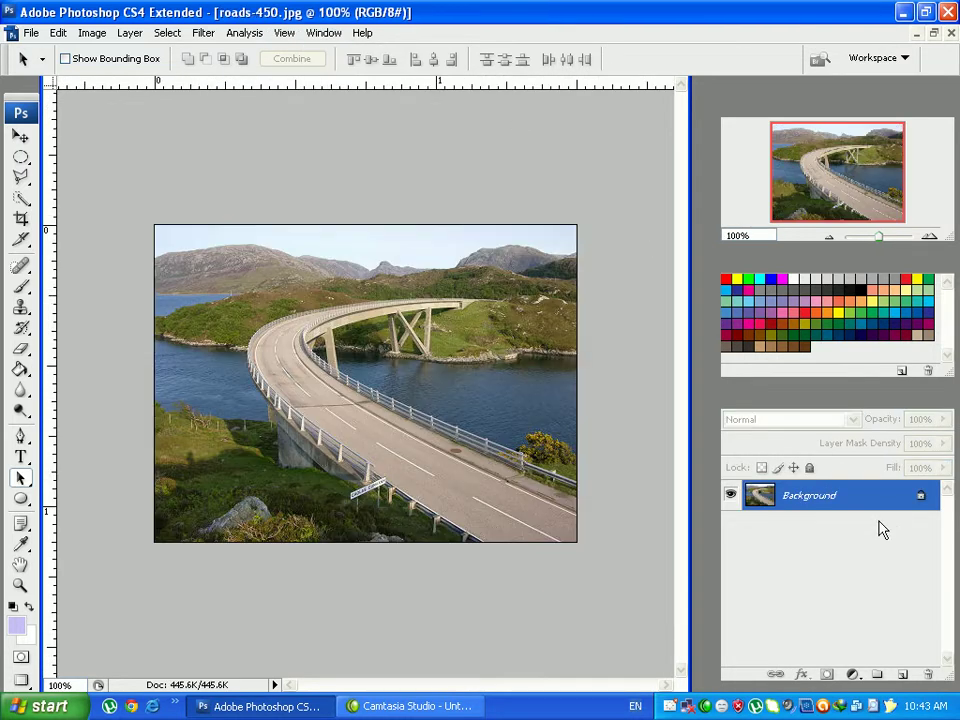
double_click(881, 505)
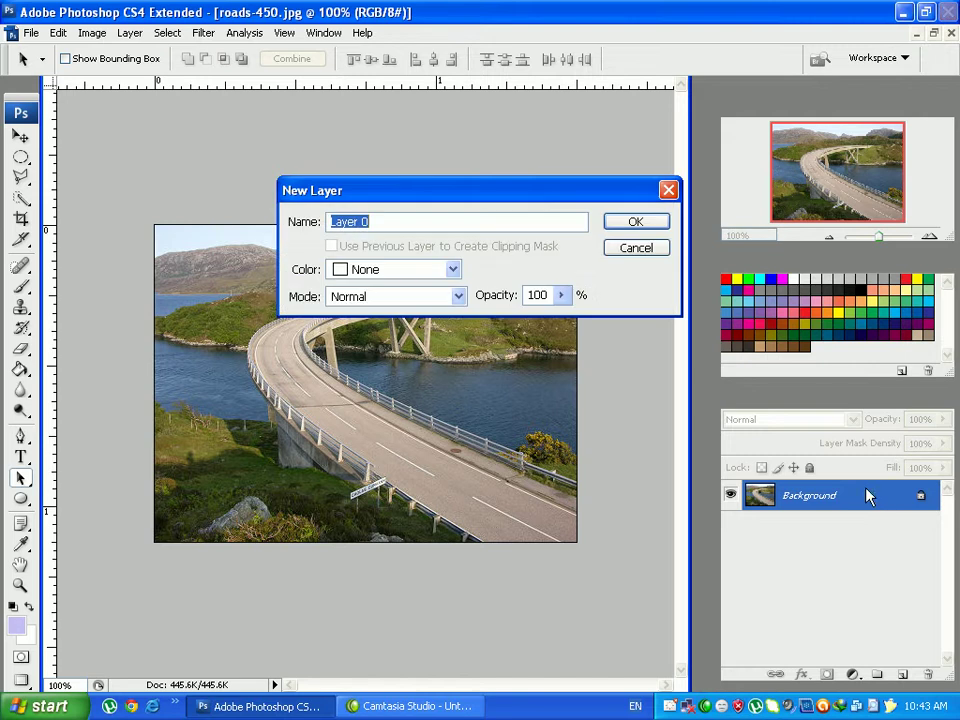
click(632, 224)
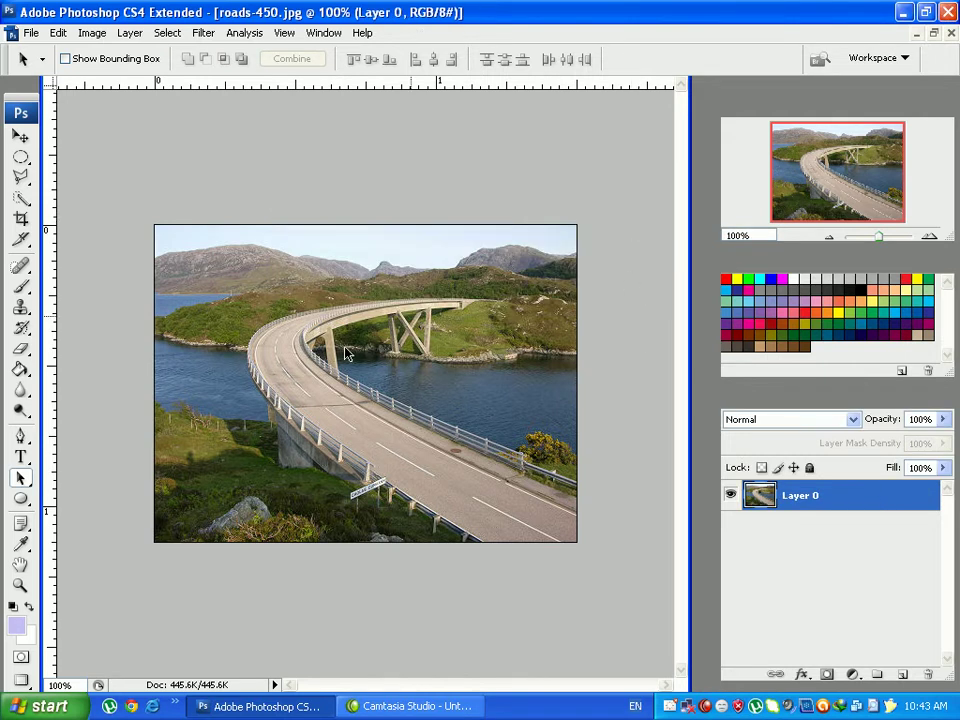
- Copy the entire Waterfall 2 (1).jpg image and paste it into roads-450.jpg as a new layer
click(320, 32)
click(372, 453)
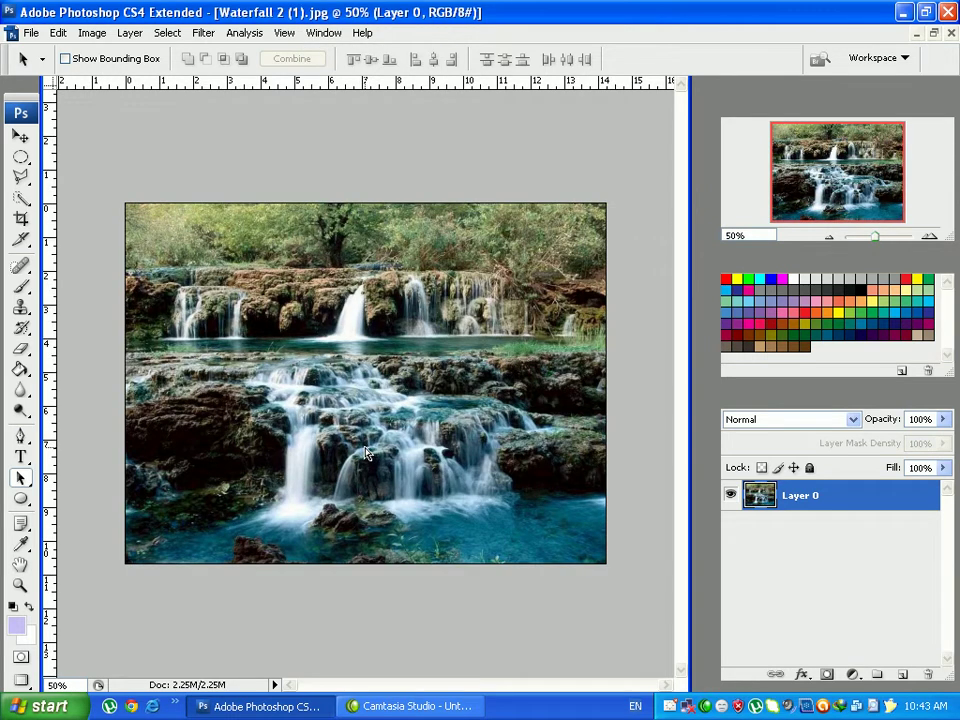
key(ctrl+a)
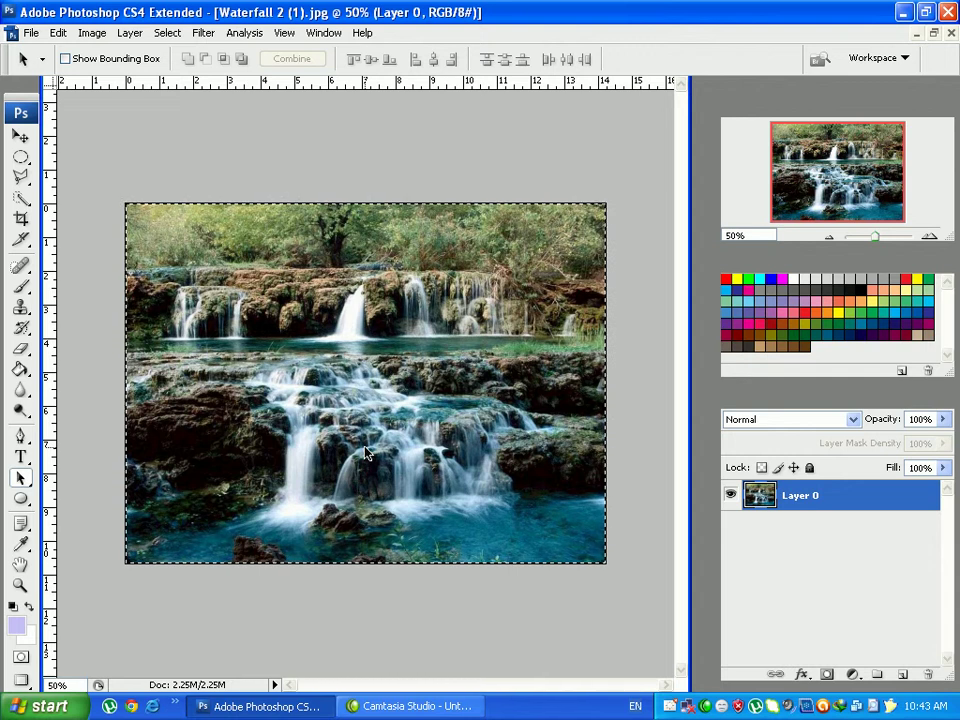
click(323, 33)
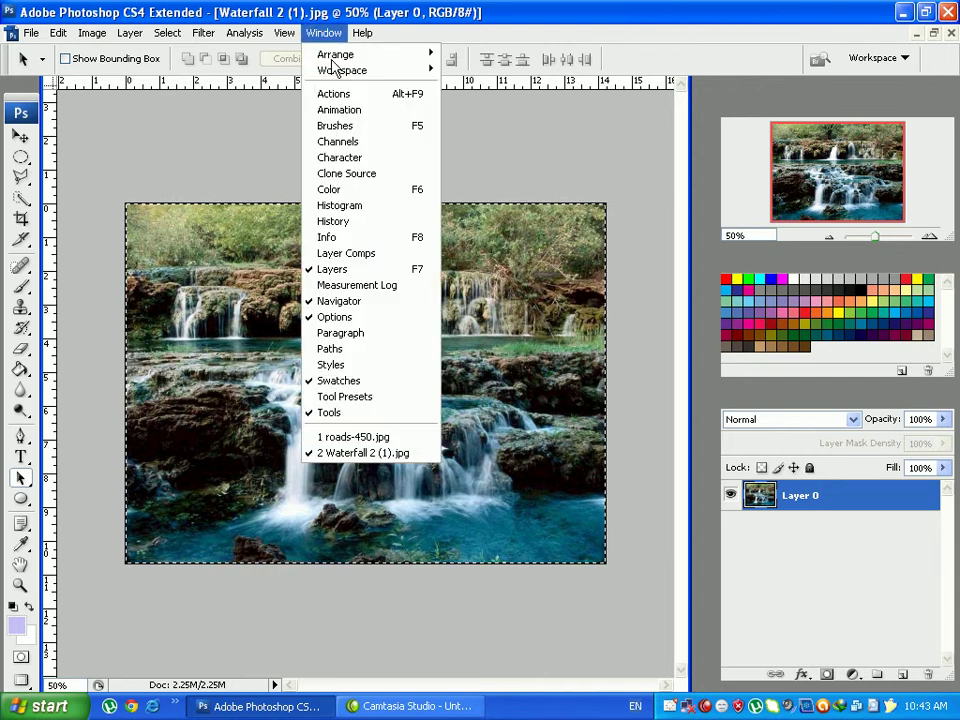
click(340, 437)
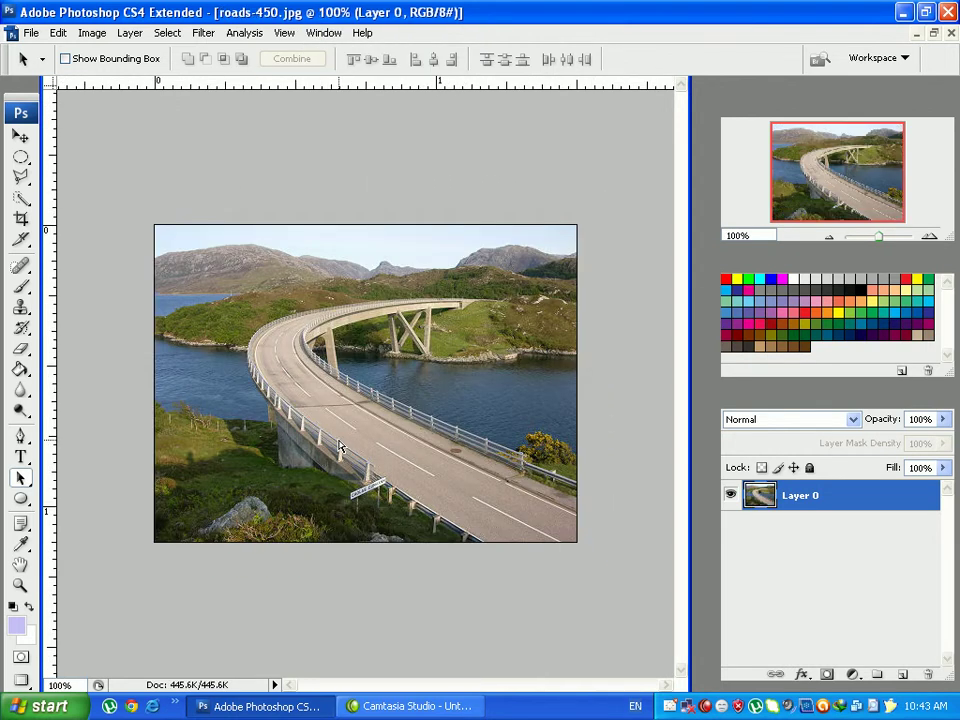
key(ctrl+v)
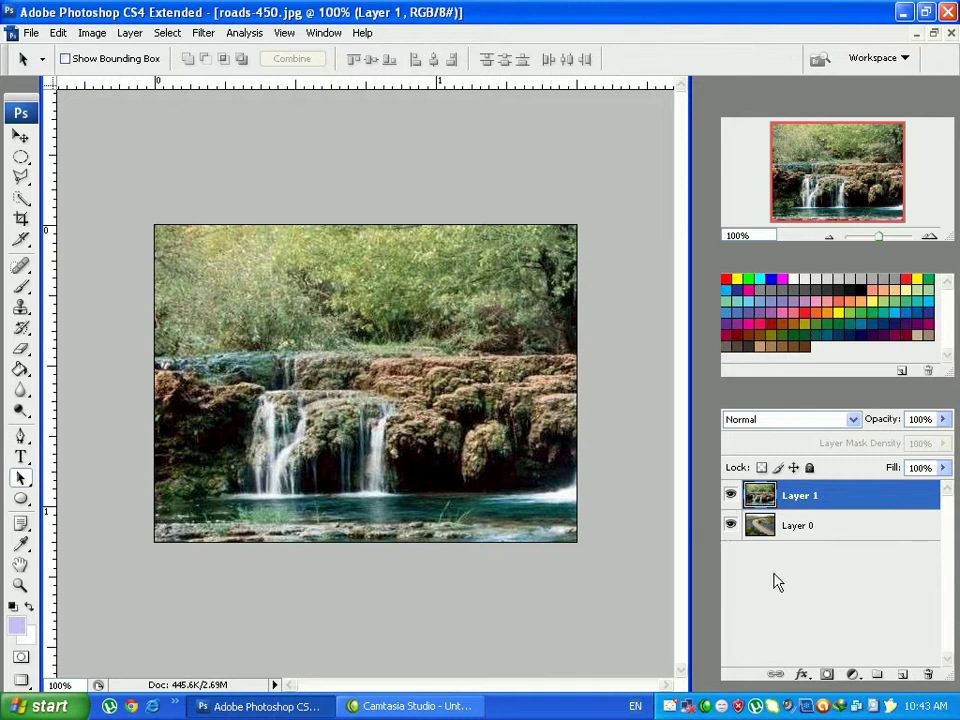
- Scale the pasted waterfall layer proportionally to about 46% so it roughly covers the road image
click(21, 136)
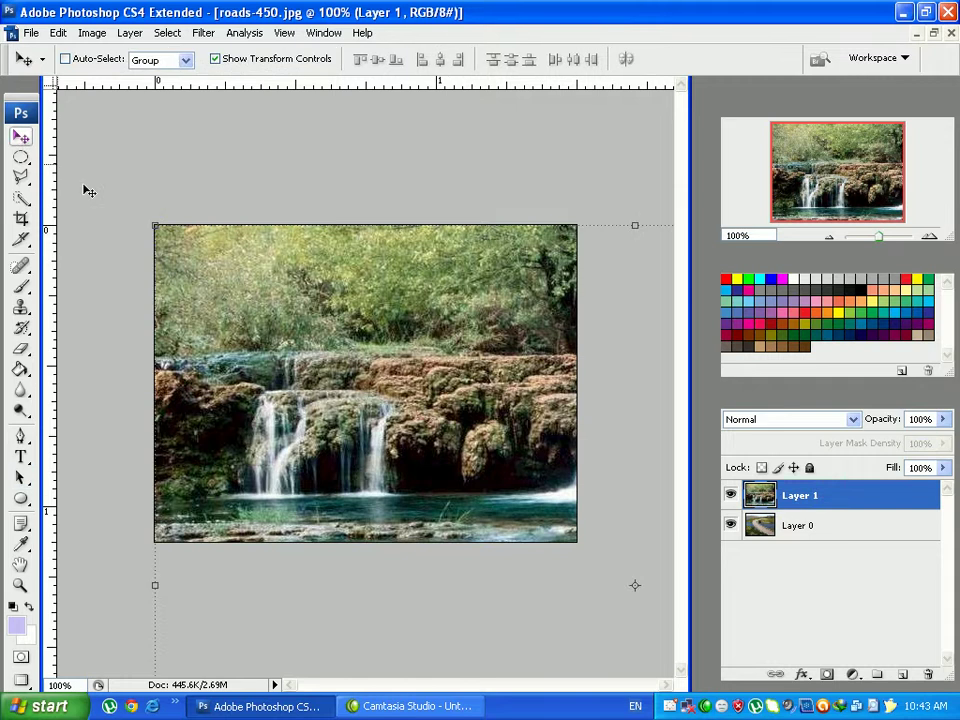
drag(155, 225, 212, 243)
drag(110, 160, 333, 325)
drag(424, 425, 244, 336)
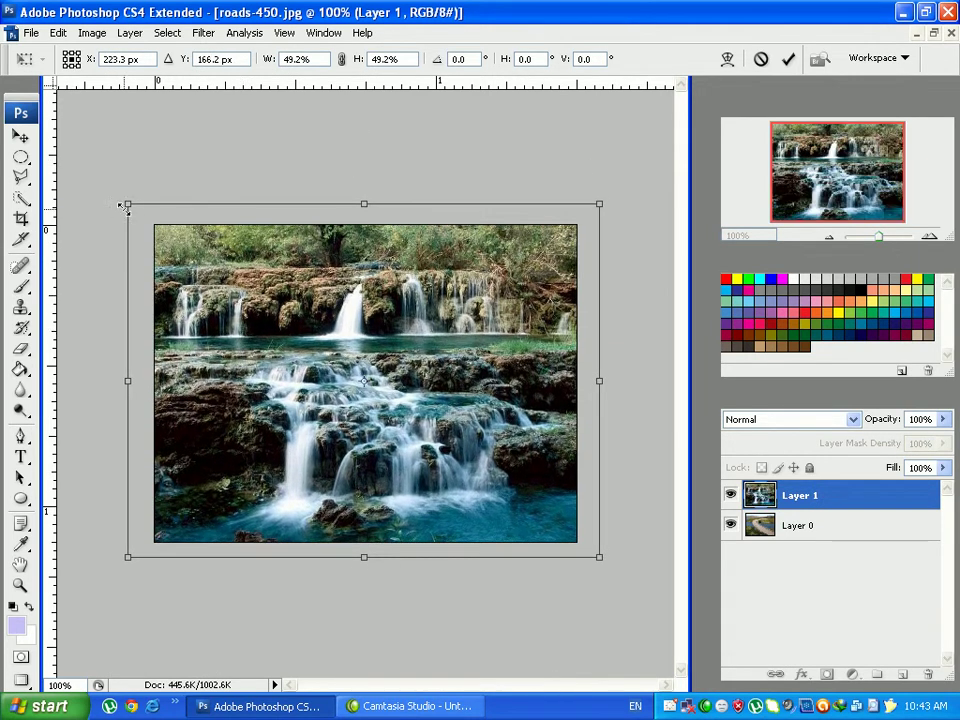
drag(131, 208, 154, 224)
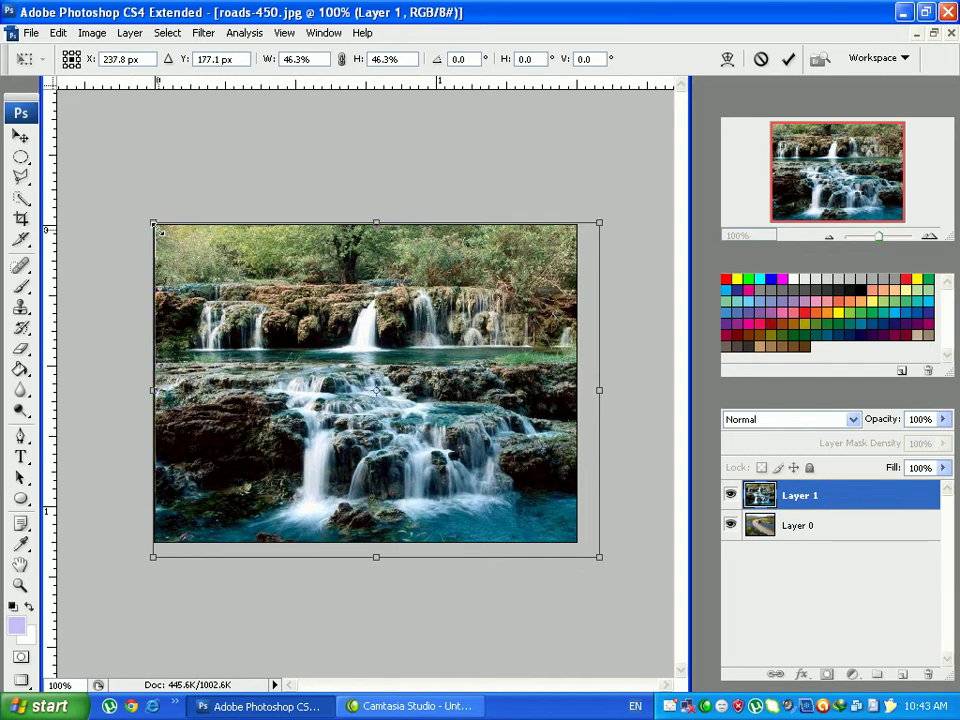
- Shift the scaled waterfall layer upward until a strip of the road image shows along the canvas's lower edge
drag(348, 373, 358, 400)
key(Right)
key(Right)
key(Right)
key(Right)
key(Right)
key(Right)
key(Right)
key(Right)
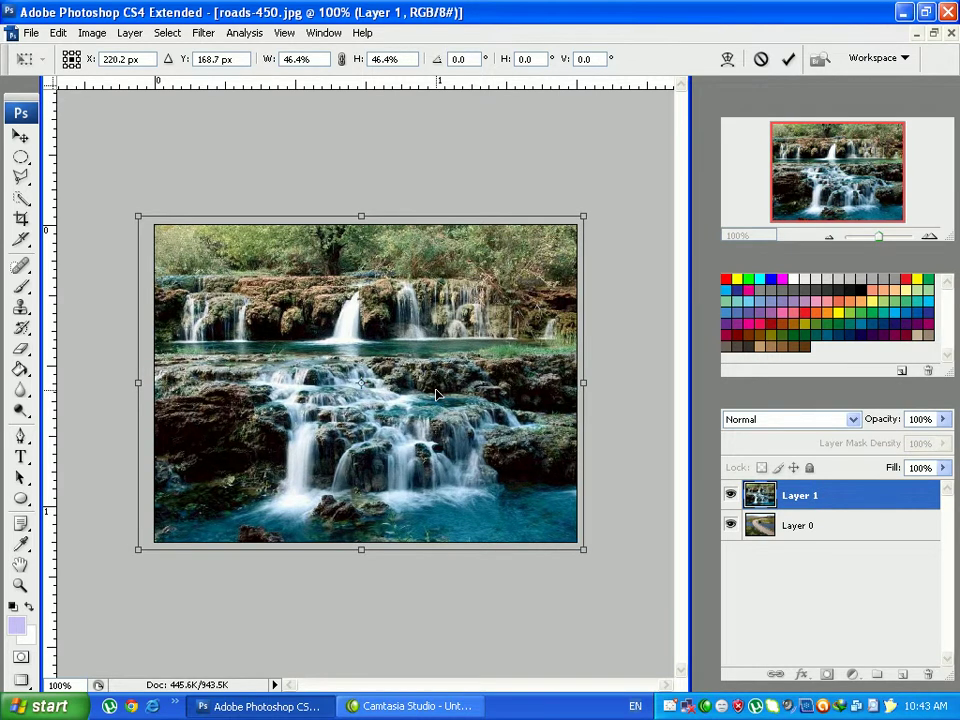
key(Up)
key(Up)
key(Up)
key(Up)
key(Up)
key(Up)
key(Up)
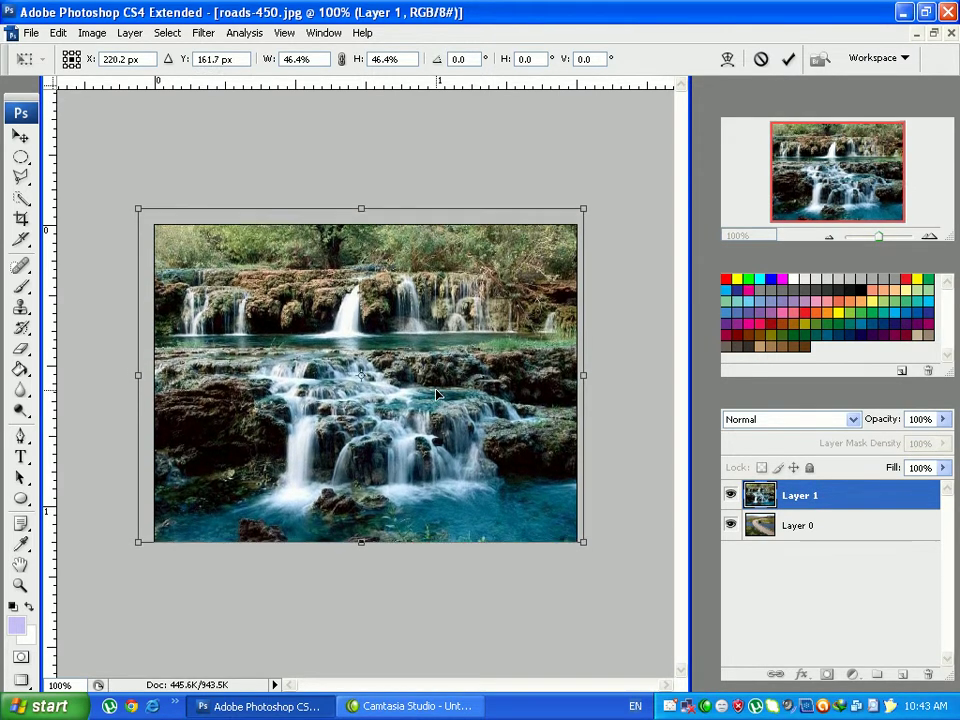
key(Up)
key(Up)
key(Up)
key(Up)
key(Up)
key(Up)
key(Up)
key(Up)
key(Up)
key(Up)
key(Up)
key(Up)
key(Up)
key(Up)
key(Up)
key(Up)
key(Up)
key(Up)
key(Up)
key(Up)
key(Up)
key(Up)
key(Up)
key(Up)
key(Up)
key(Up)
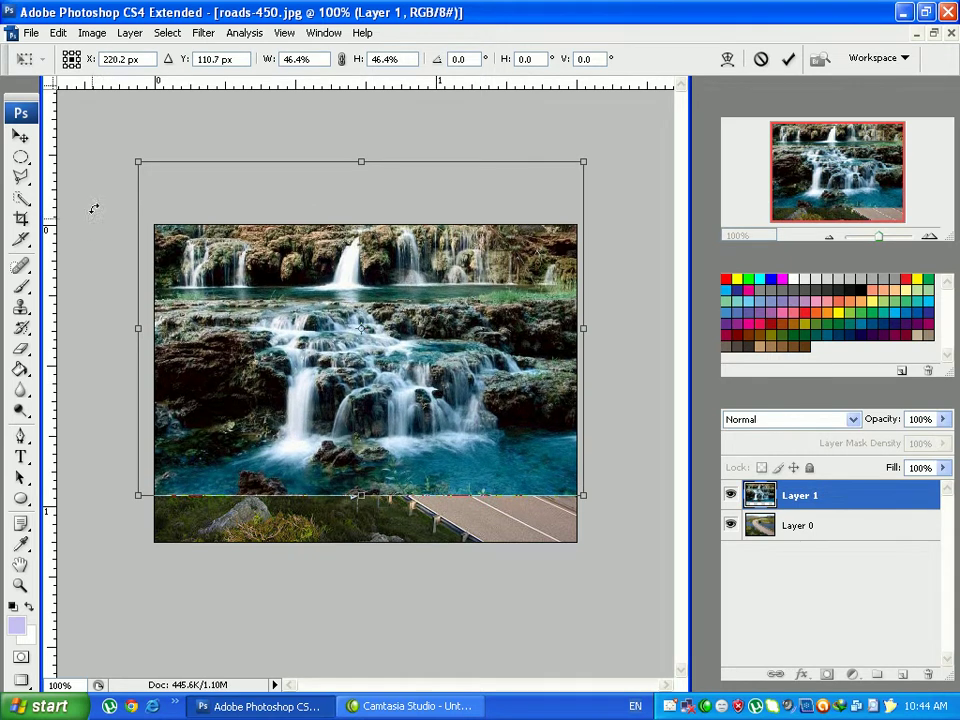
- Apply the waterfall's transformation and try to crop the image to the full canvas bounds
click(20, 218)
click(412, 285)
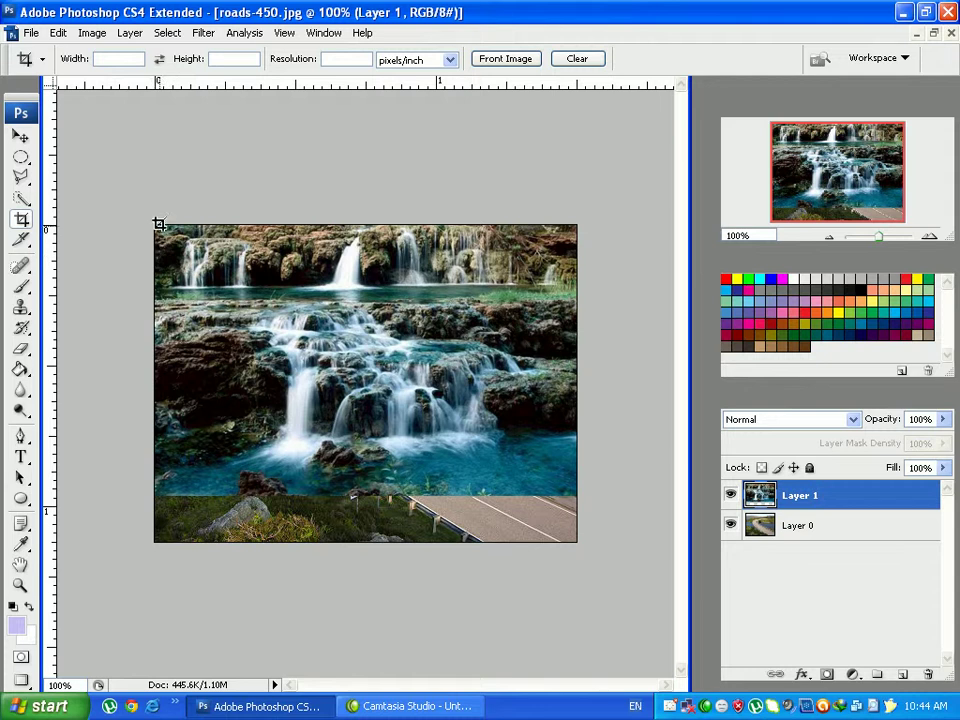
key(ctrl+a)
key(Return)
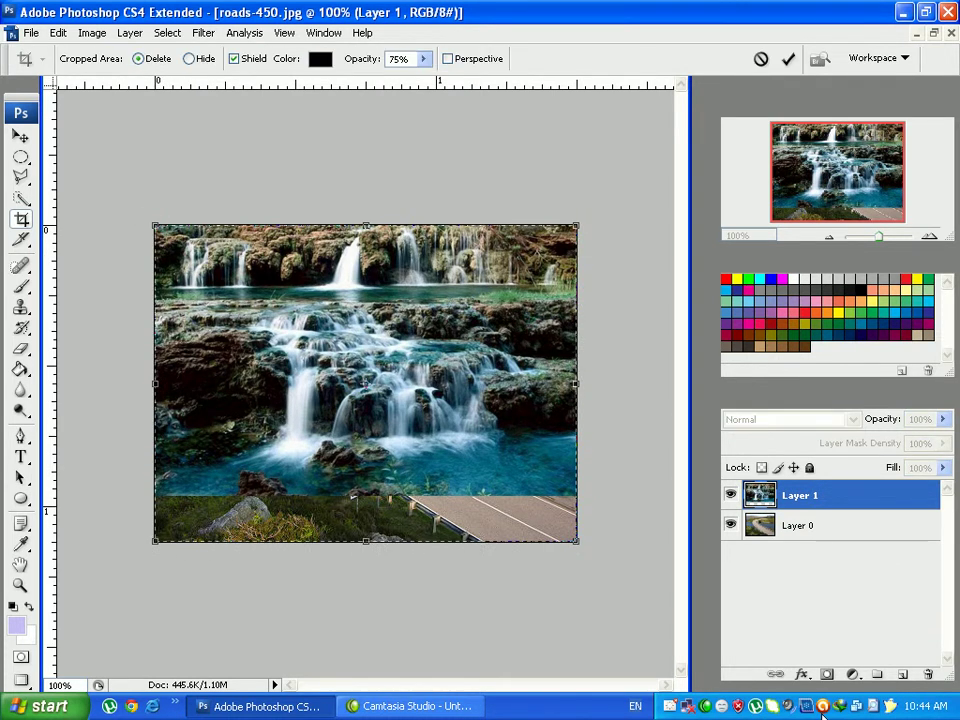
click(760, 59)
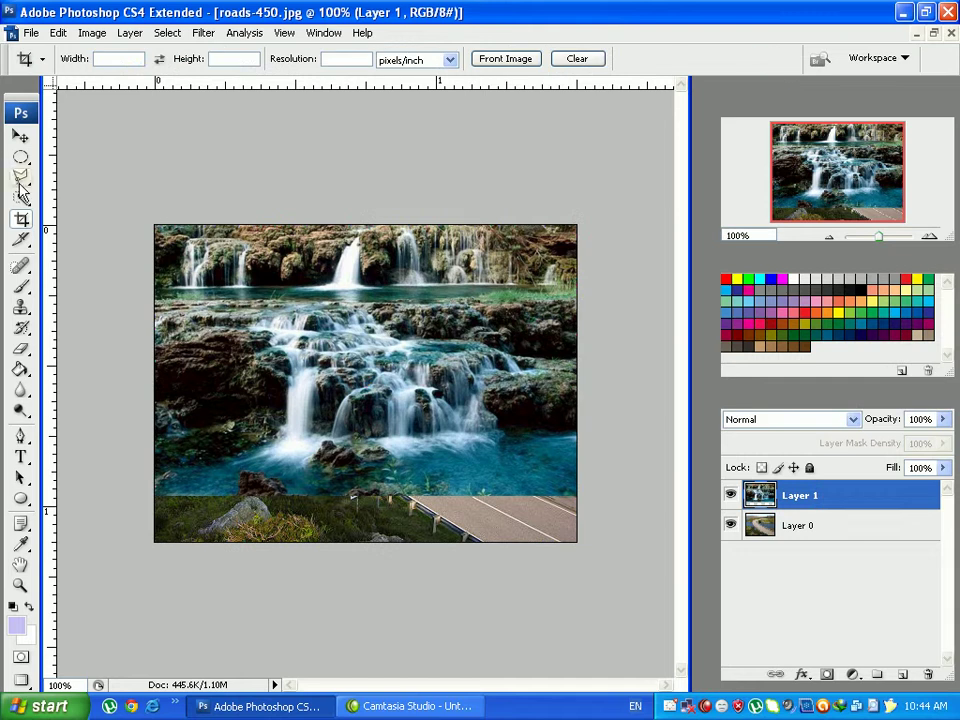
- Move the waterfall layer down so it covers the whole road image
click(20, 136)
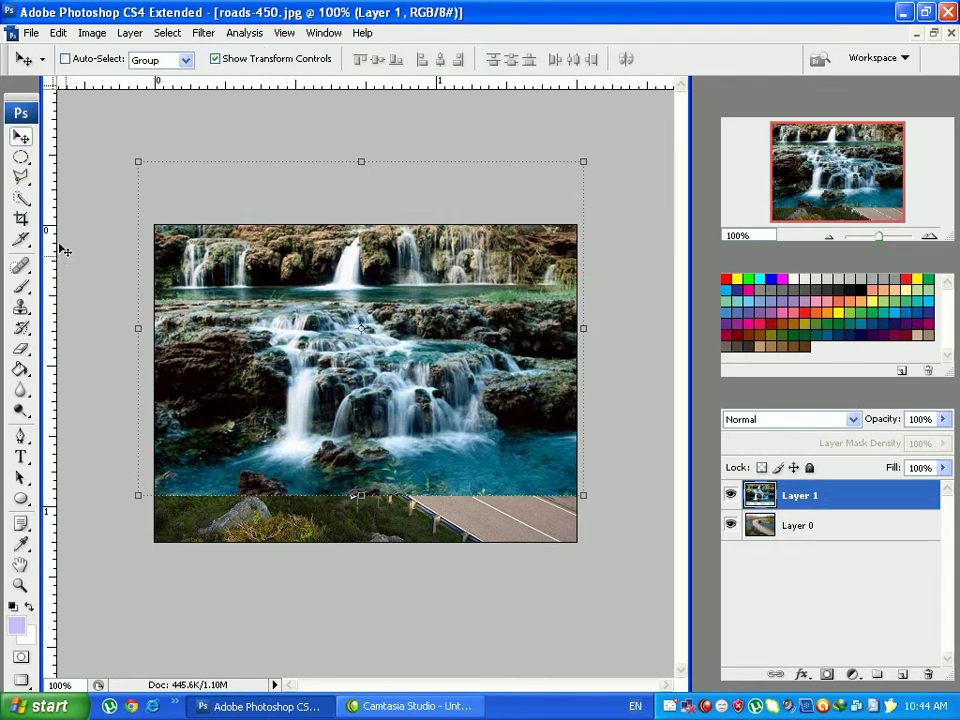
drag(180, 247, 235, 380)
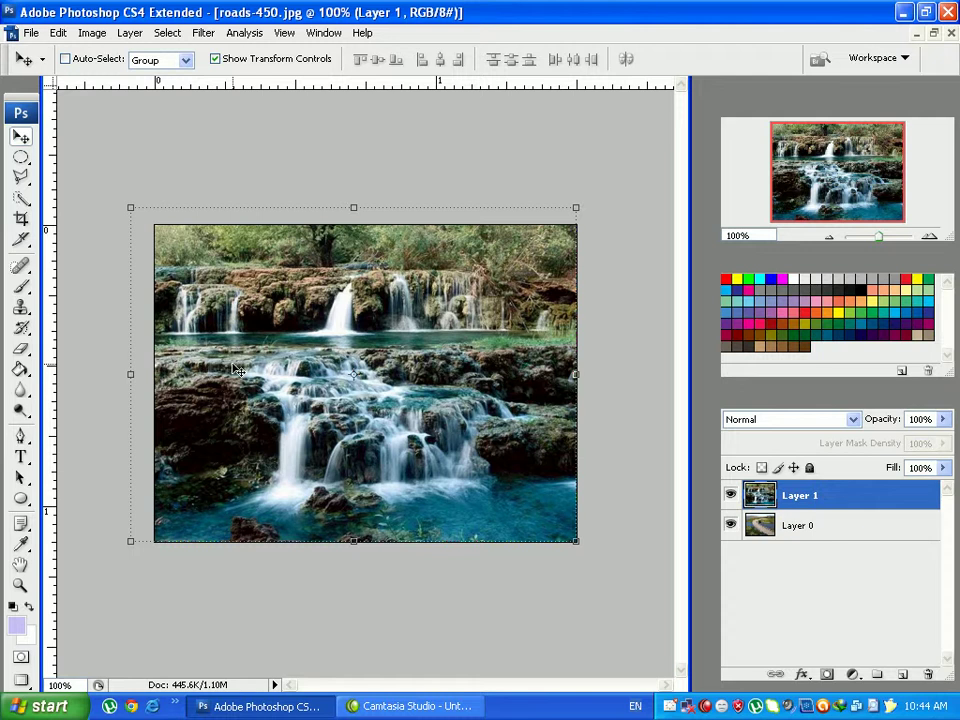
drag(237, 369, 239, 371)
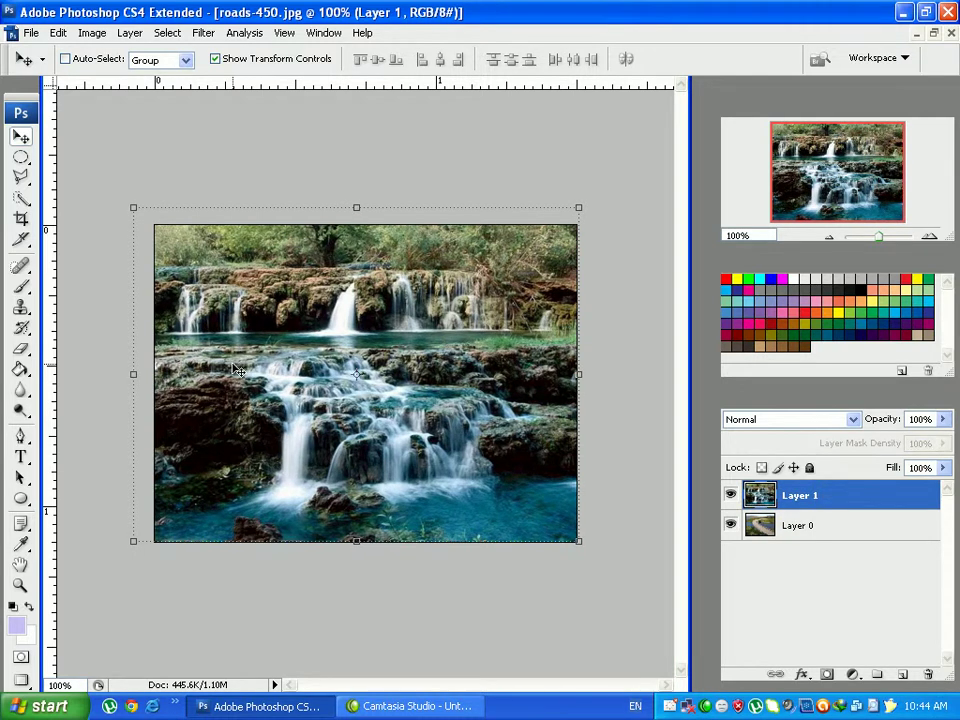
- Undo the recent moves and the scaling of the waterfall layer, back to its full pasted size
key(ctrl+alt+z)
key(ctrl+alt+z)
key(ctrl+alt+z)
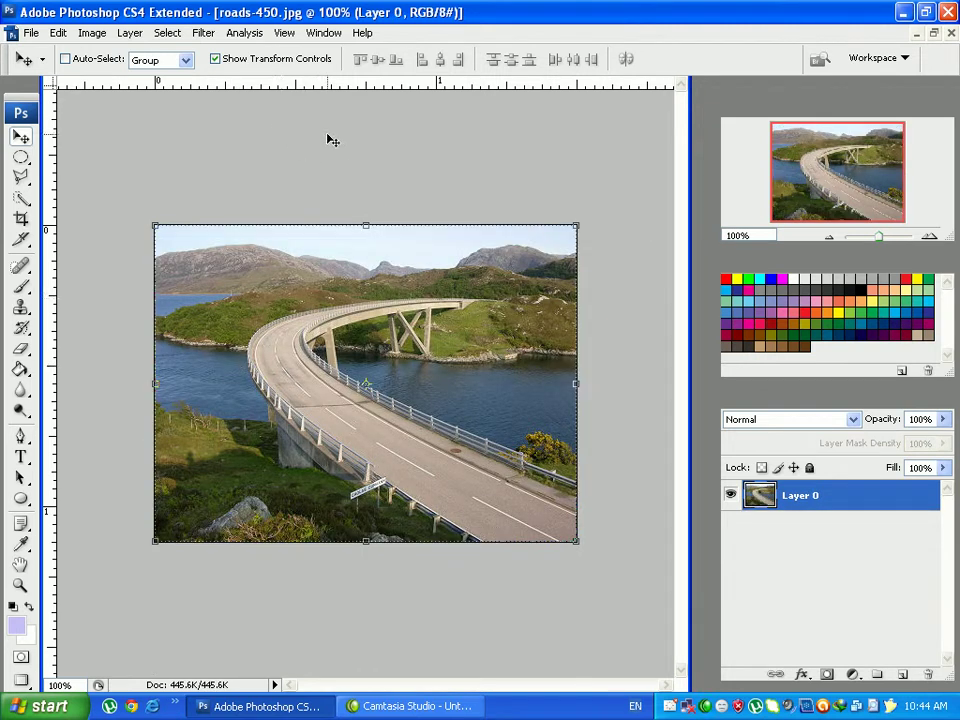
key(ctrl+shift+z)
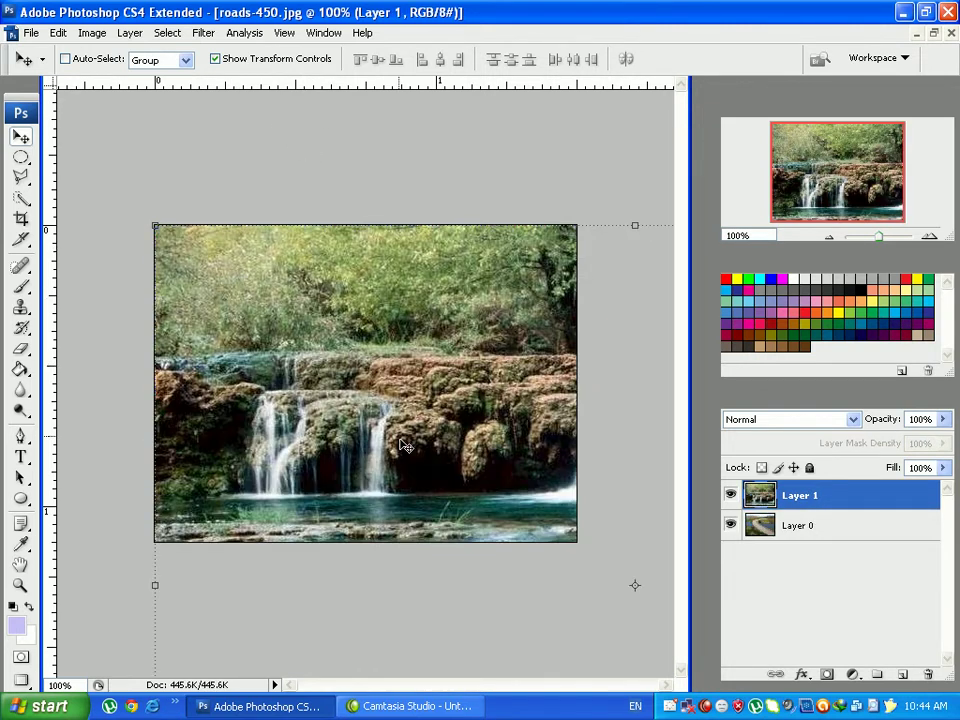
key(ctrl+shift+z)
key(ctrl+shift+z)
key(ctrl+alt+z)
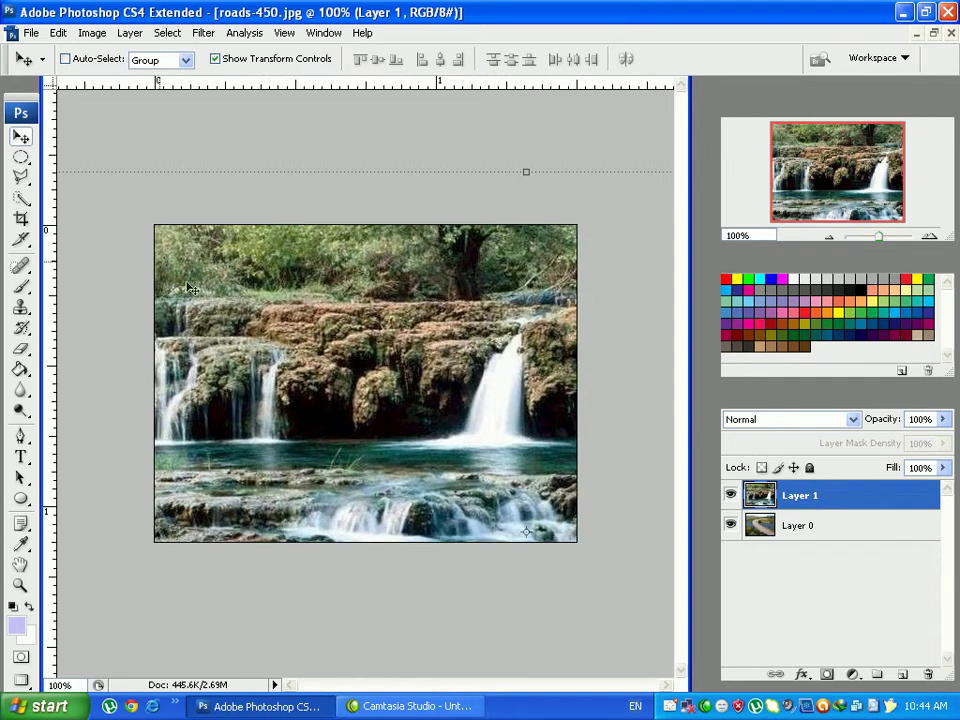
key(ctrl+alt+z)
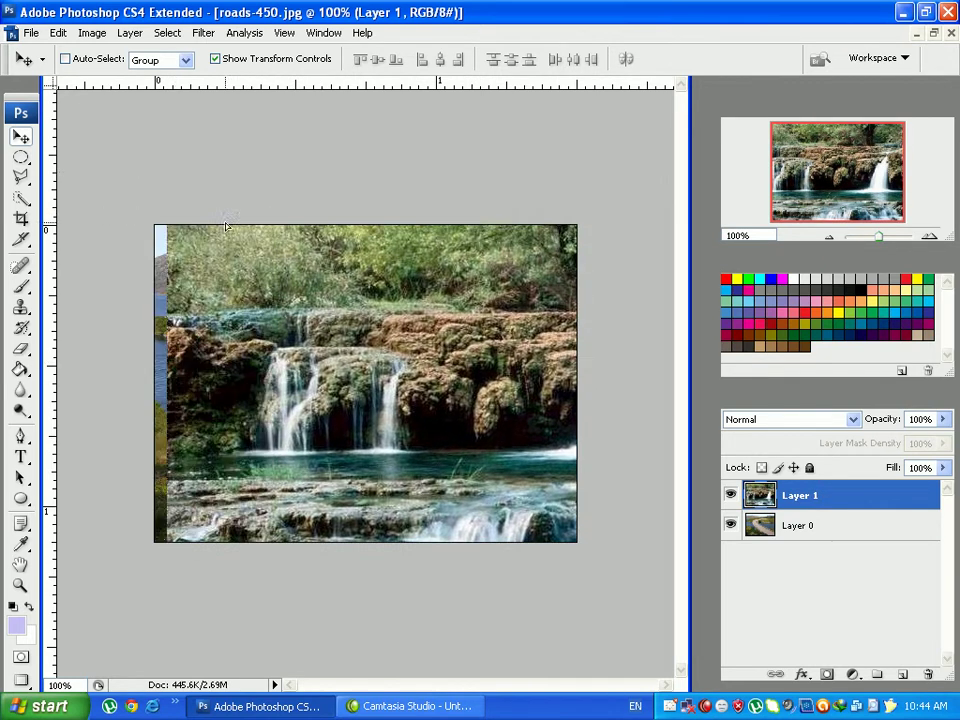
key(ctrl+alt+z)
key(ctrl+alt+z)
key(ctrl+alt+z)
key(ctrl+alt+z)
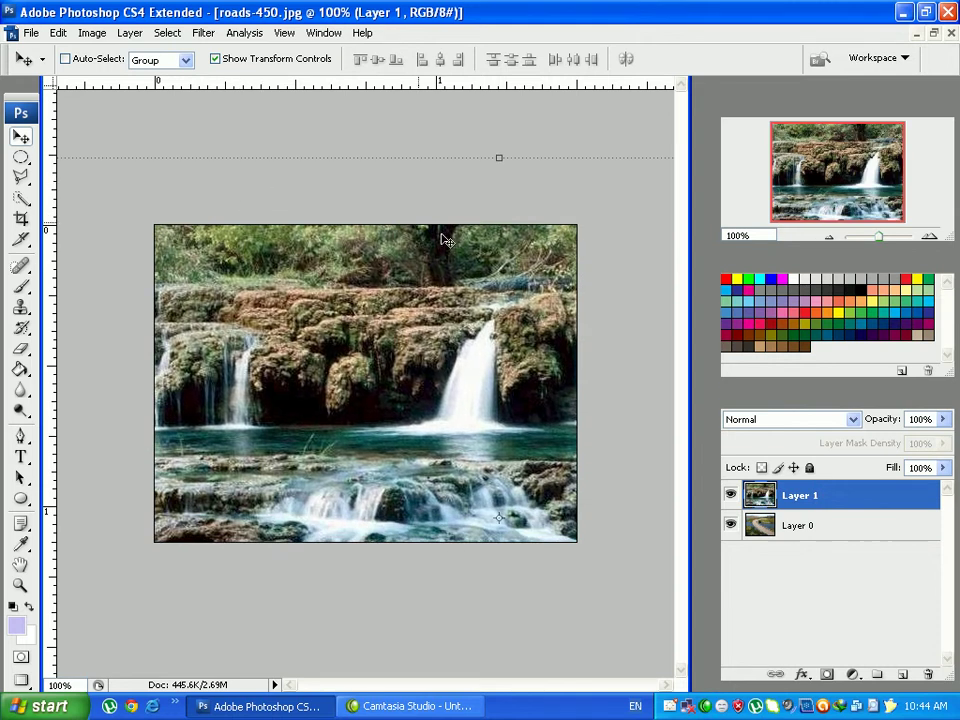
- Scale the waterfall layer proportionally to about 47% and position it slightly high, leaving a thin strip of road uncovered along the lower edge
drag(251, 208, 196, 202)
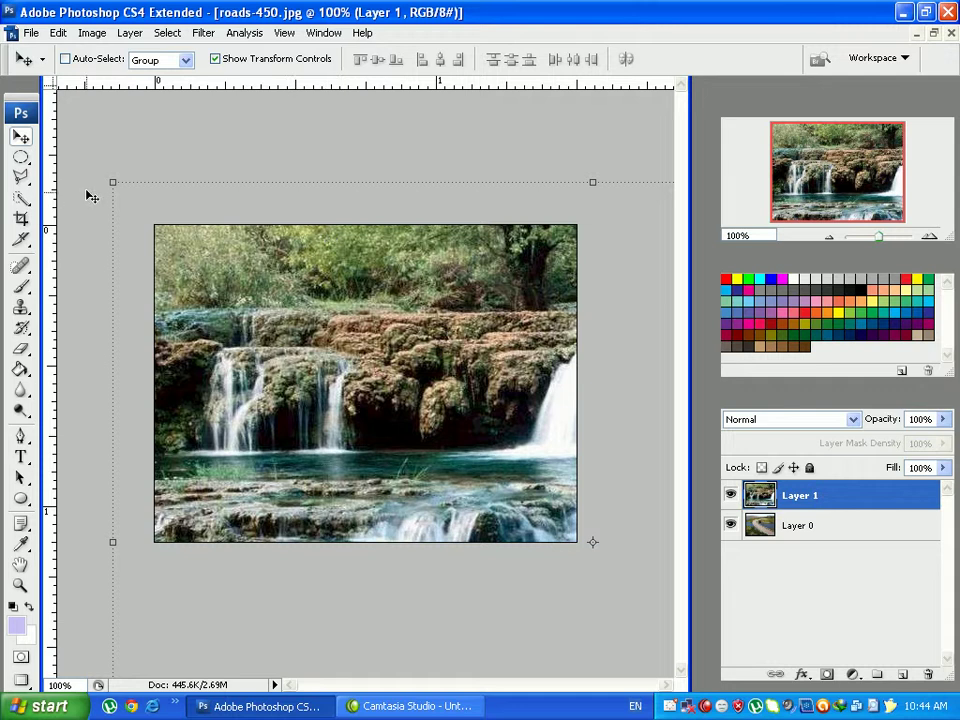
drag(363, 286, 372, 367)
drag(490, 380, 460, 355)
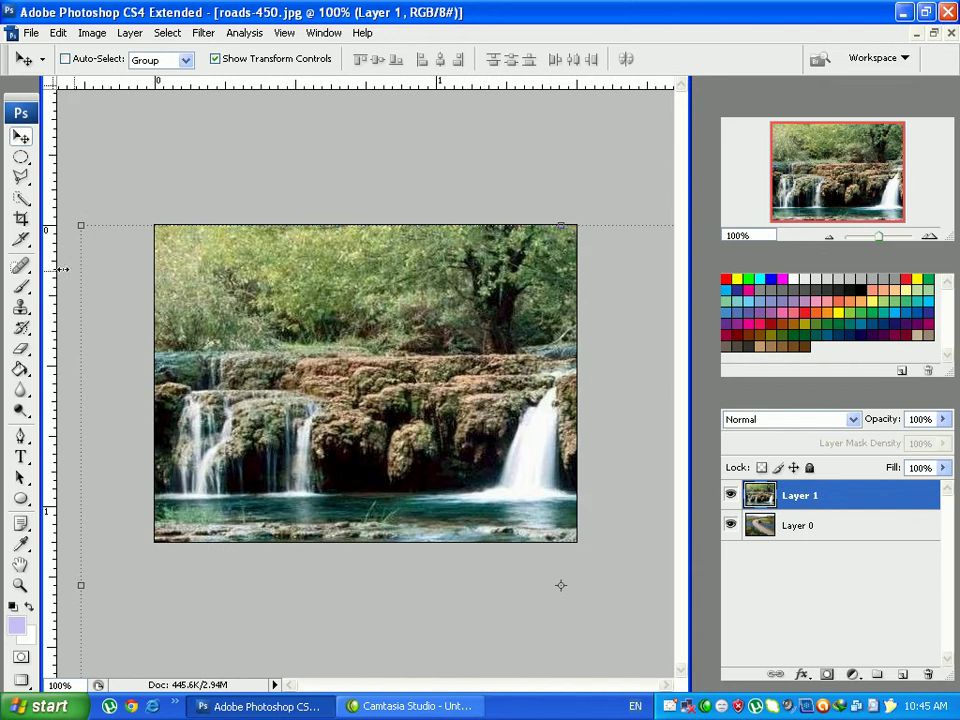
drag(78, 224, 381, 452)
drag(483, 495, 210, 228)
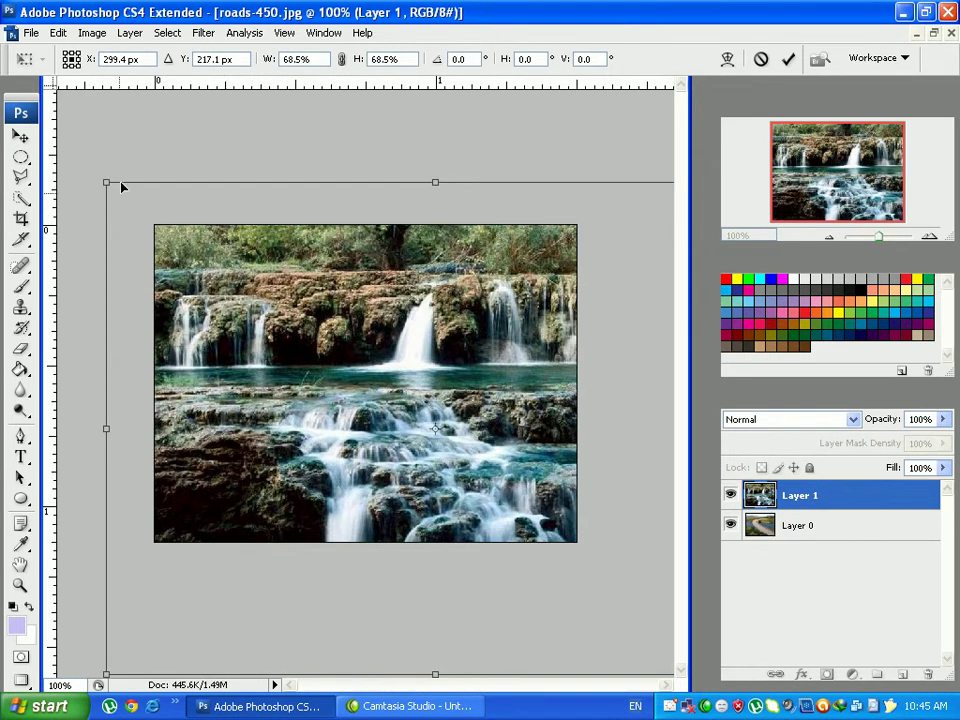
drag(108, 184, 333, 351)
drag(505, 481, 323, 343)
drag(158, 214, 136, 204)
mouse_move(349, 404)
mouse_down()
mouse_move(349, 374)
mouse_move(351, 400)
mouse_move(361, 390)
mouse_up()
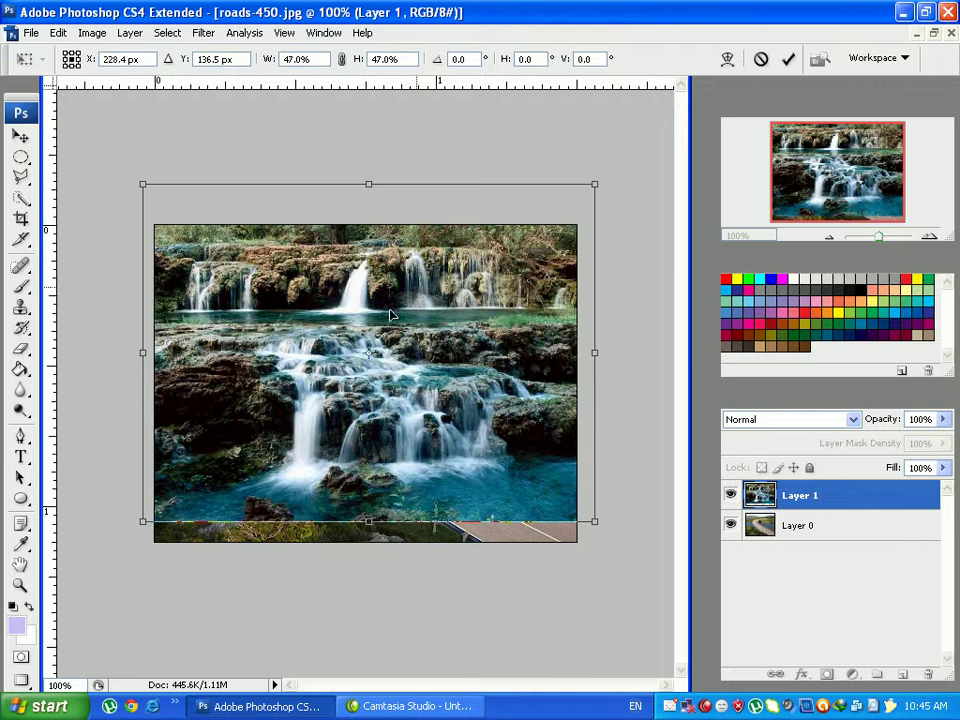
- Apply the transformation and crop the image to the full canvas, deleting the parts of the waterfall layer that extend beyond it
click(20, 220)
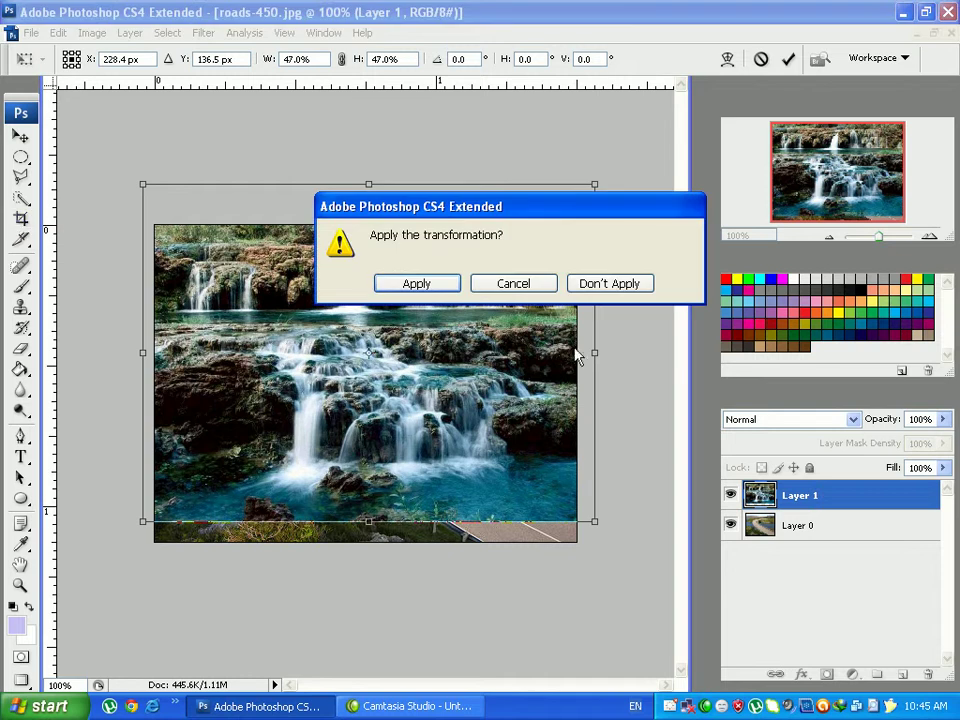
click(418, 283)
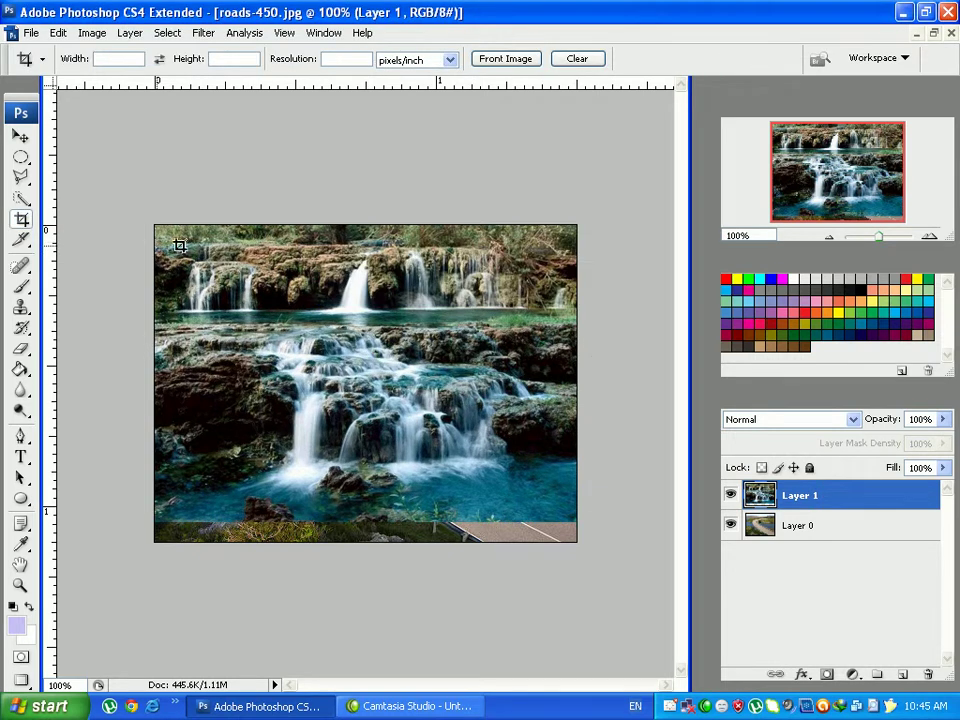
drag(146, 208, 943, 649)
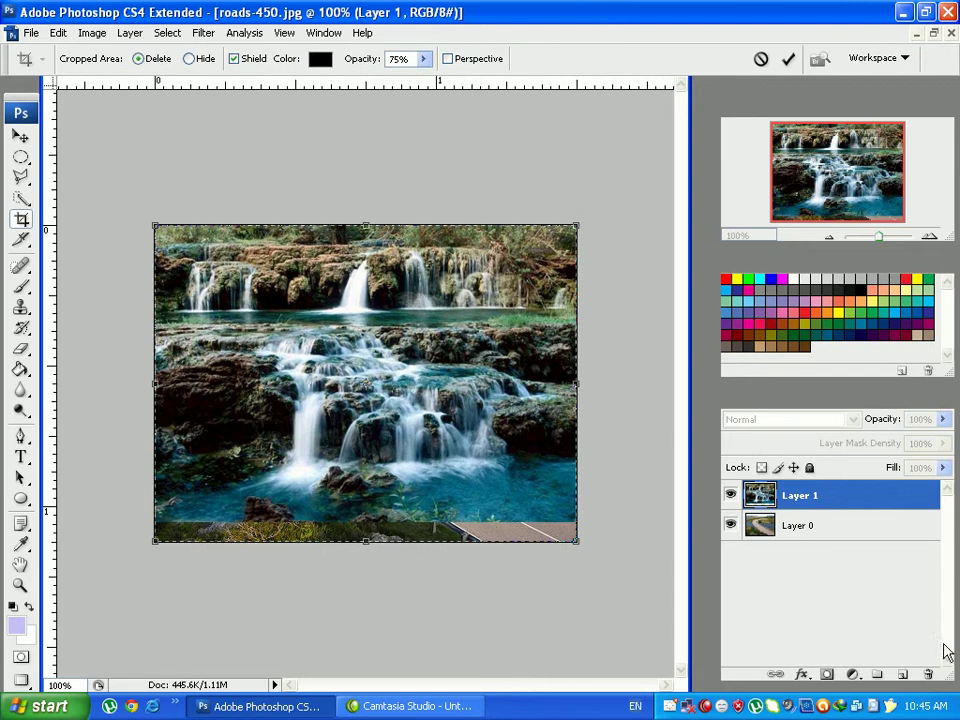
click(788, 61)
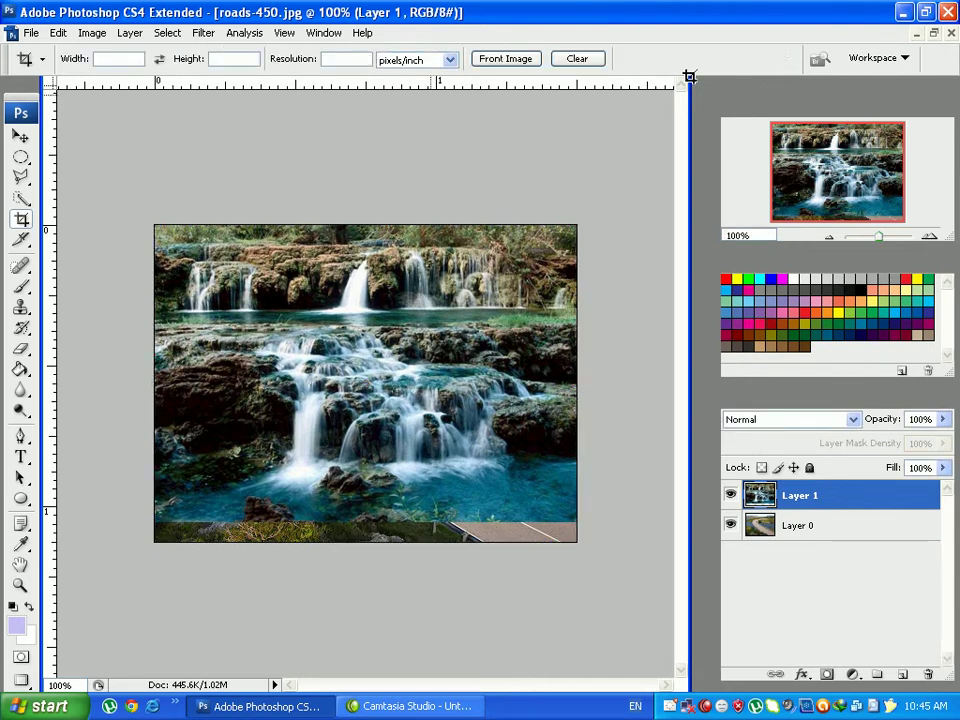
click(20, 135)
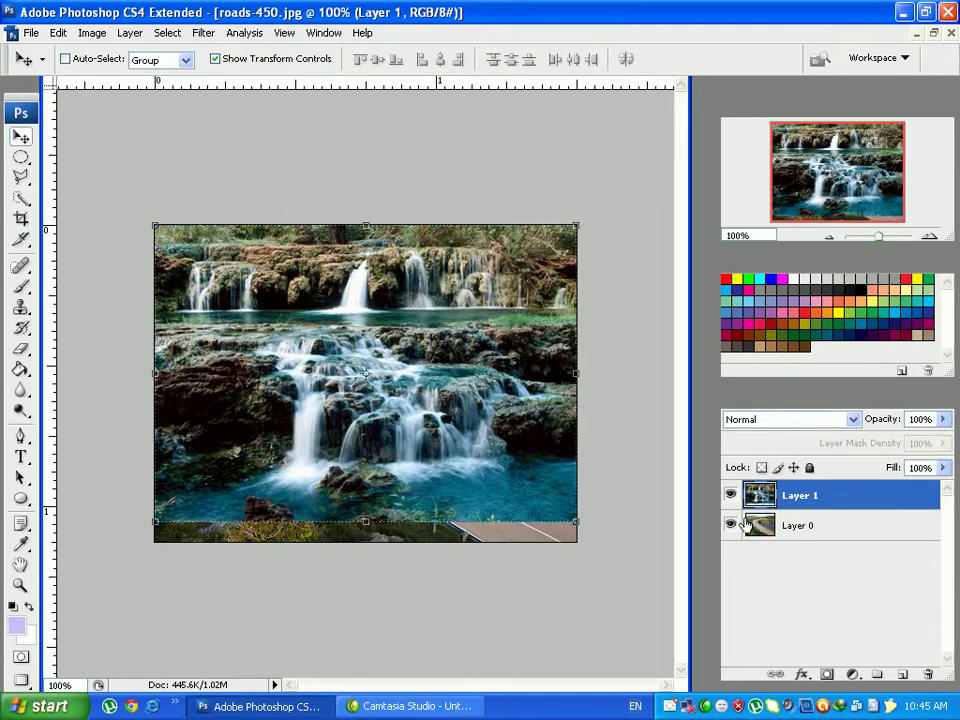
- Compare the waterfall and road layers by toggling Layer 1's visibility, leaving Layer 1 visible and selected
click(787, 536)
click(795, 496)
click(731, 496)
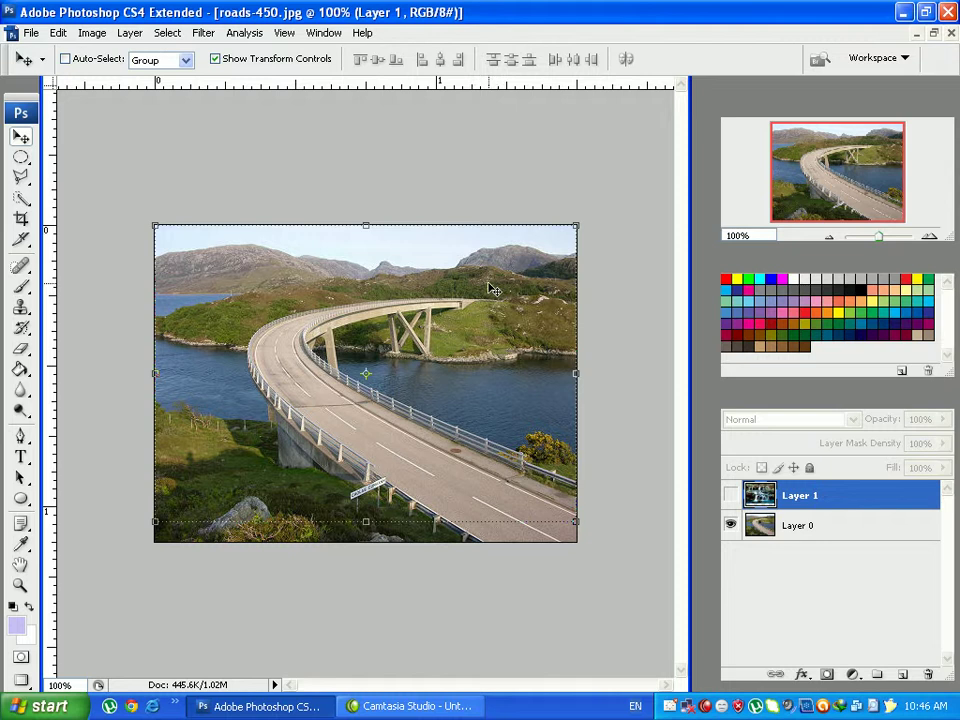
click(731, 495)
click(731, 495)
click(731, 495)
click(731, 495)
click(731, 495)
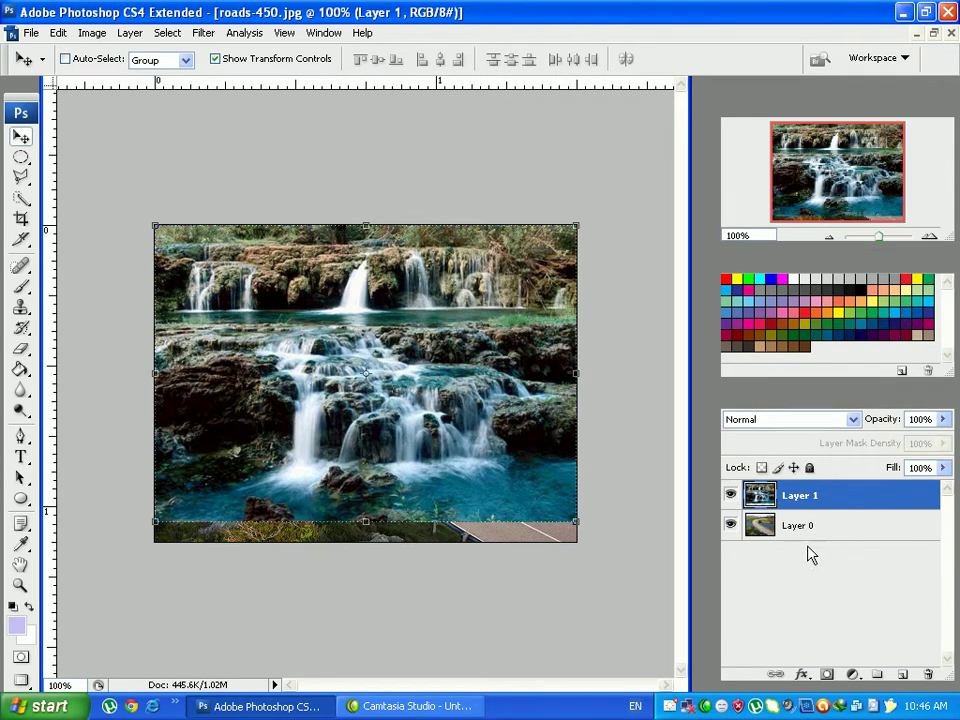
click(797, 527)
click(801, 499)
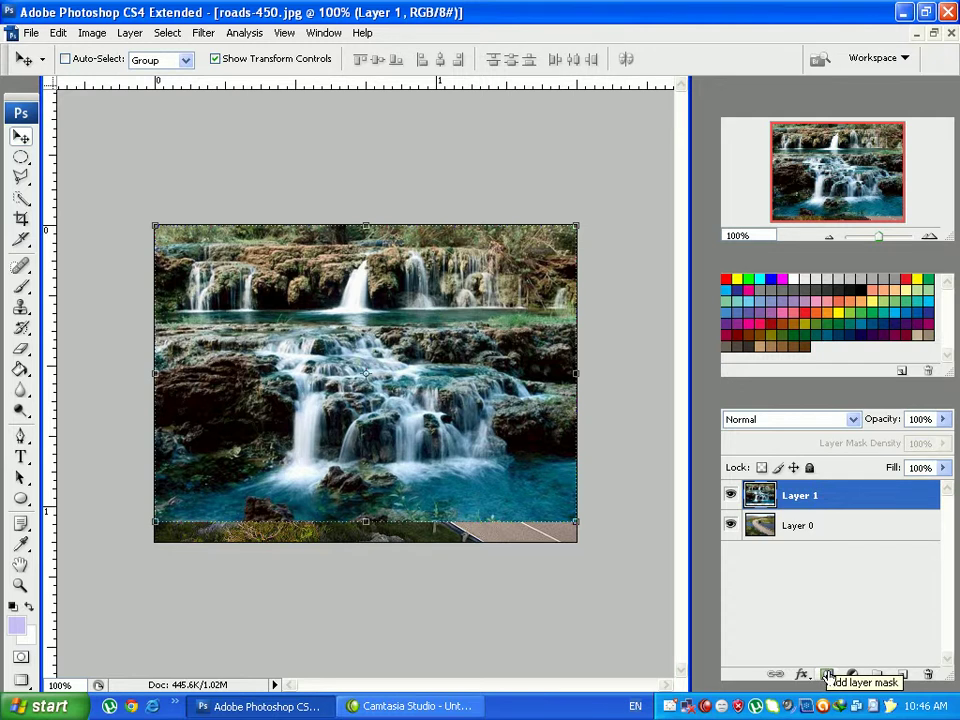
- Add a layer mask to the waterfall layer, Layer 1, and keep the mask as the active target
click(828, 676)
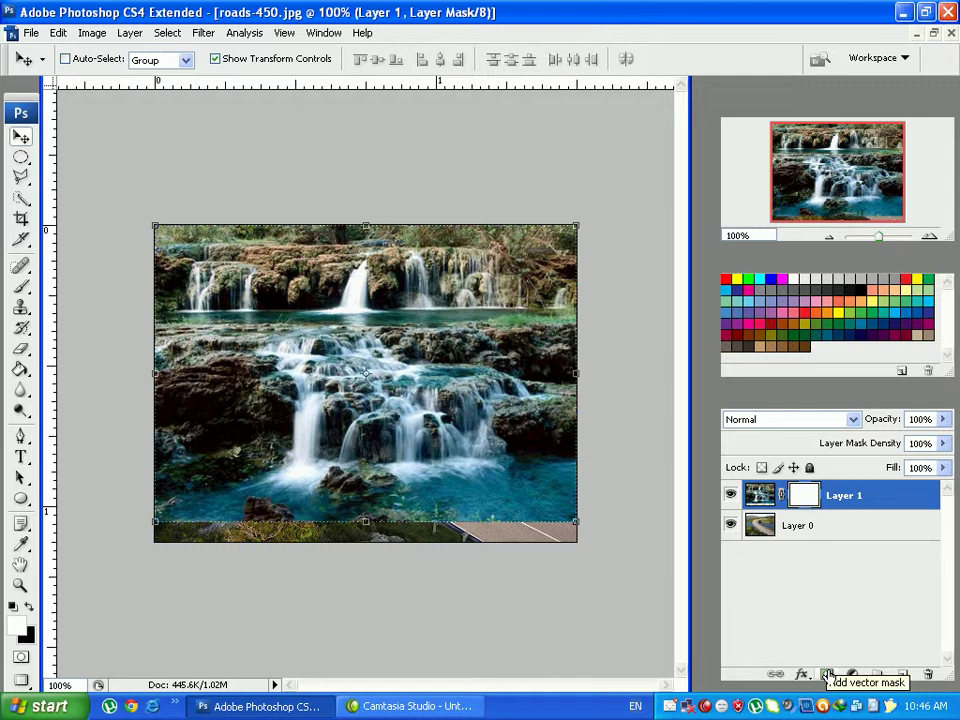
click(760, 496)
key(ctrl+backslash)
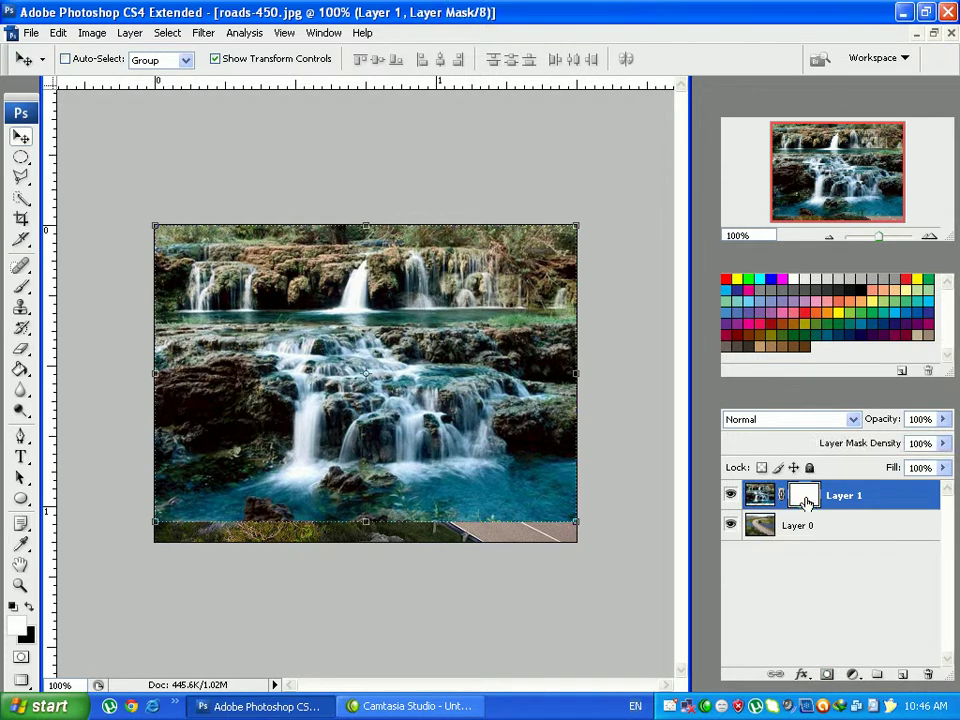
- Alternate the active target of Layer 1 between its image and its layer mask, ending on the mask
click(760, 496)
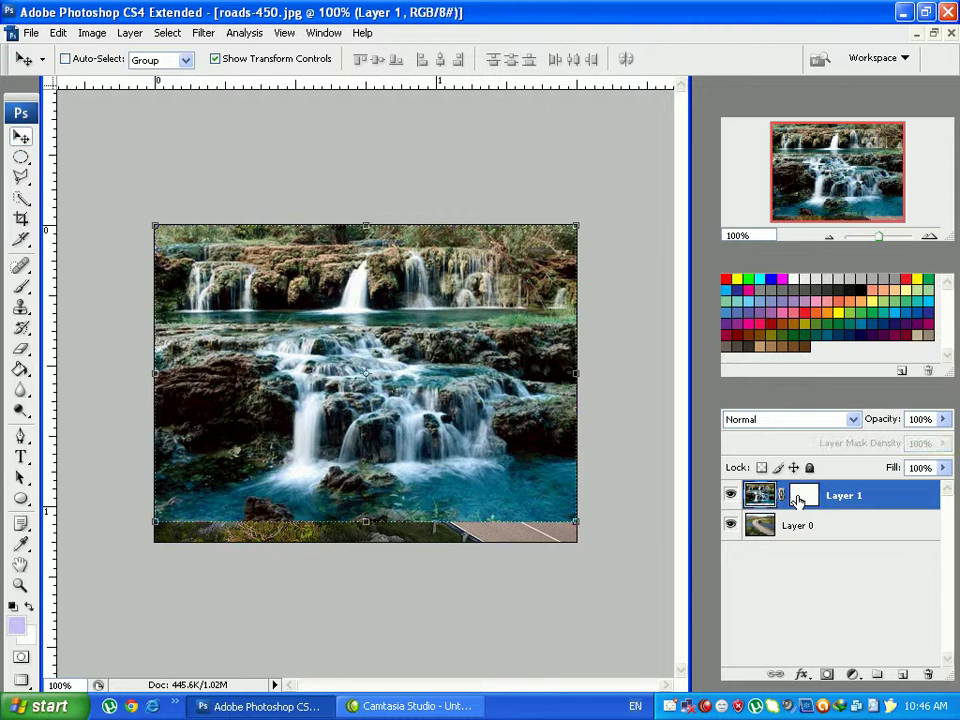
key(ctrl+backslash)
click(757, 496)
key(ctrl+backslash)
click(760, 496)
key(ctrl+backslash)
click(757, 496)
click(800, 498)
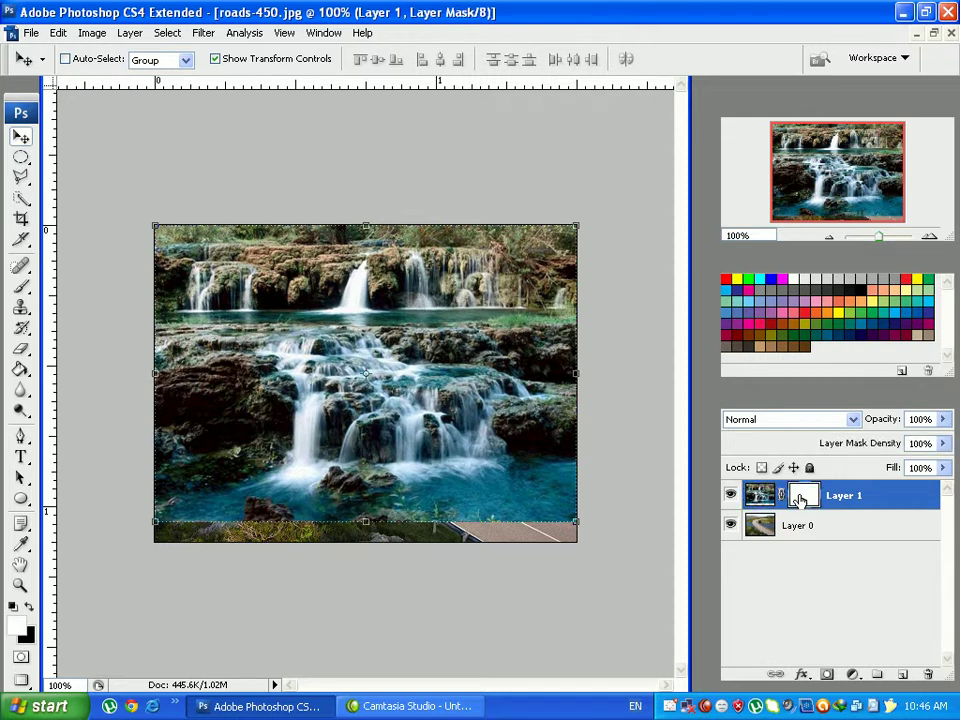
click(756, 496)
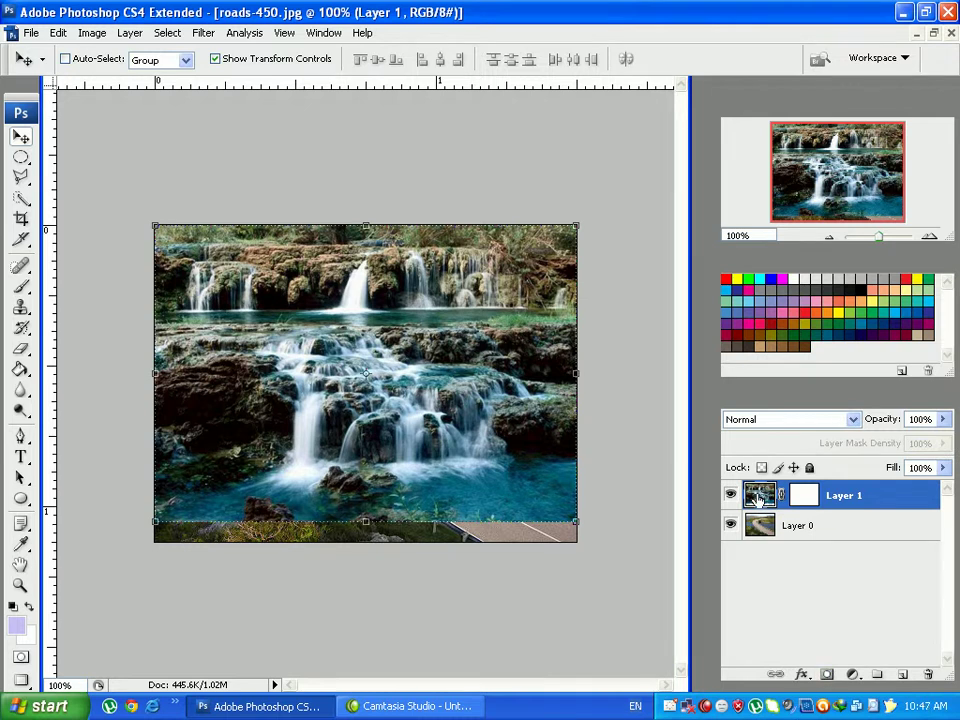
click(803, 496)
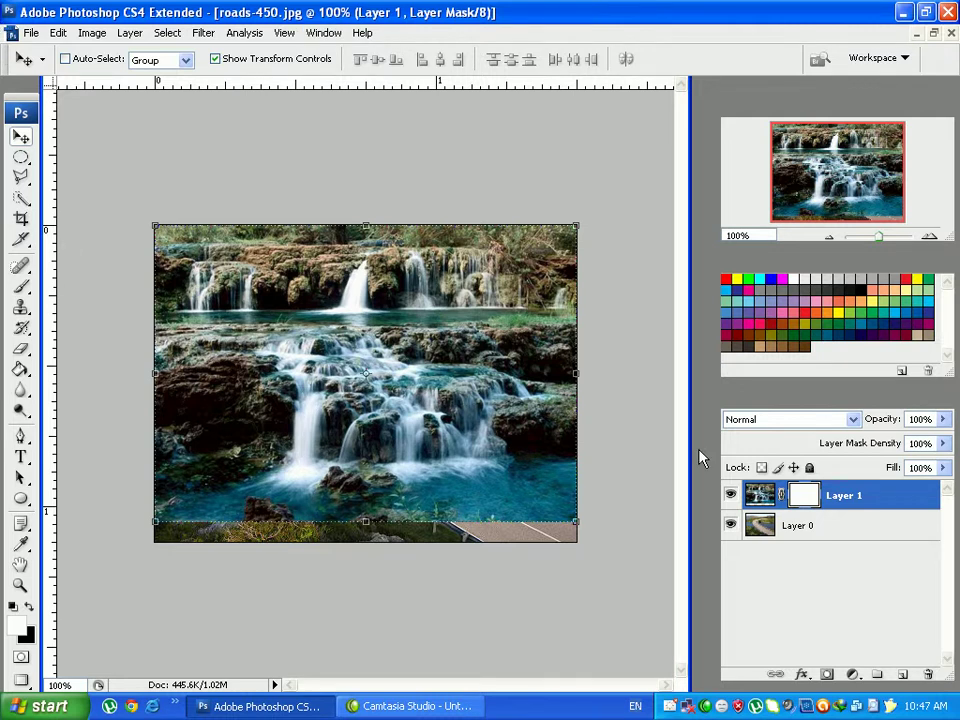
- Set up the Gradient tool with the white-to-black preset in linear style, with Reverse off
click(22, 371)
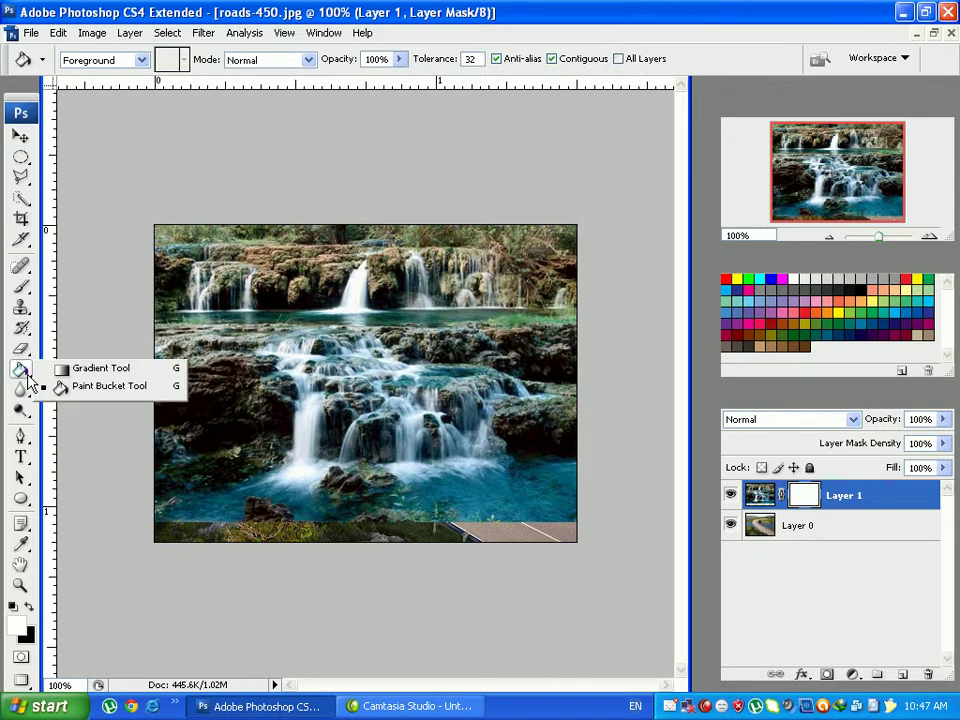
click(107, 370)
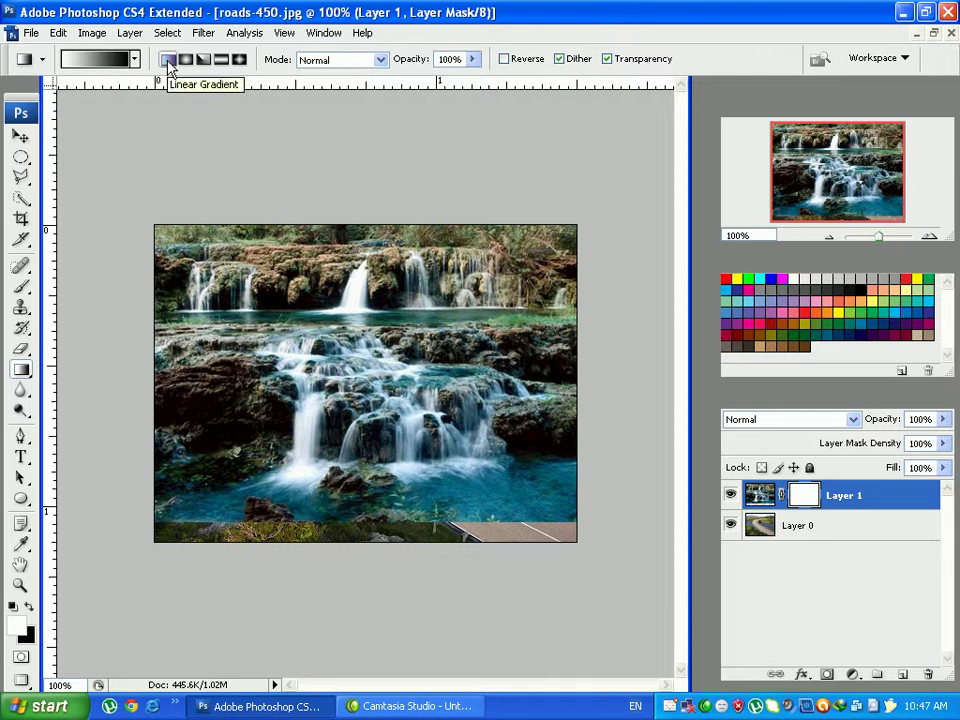
click(135, 59)
click(37, 99)
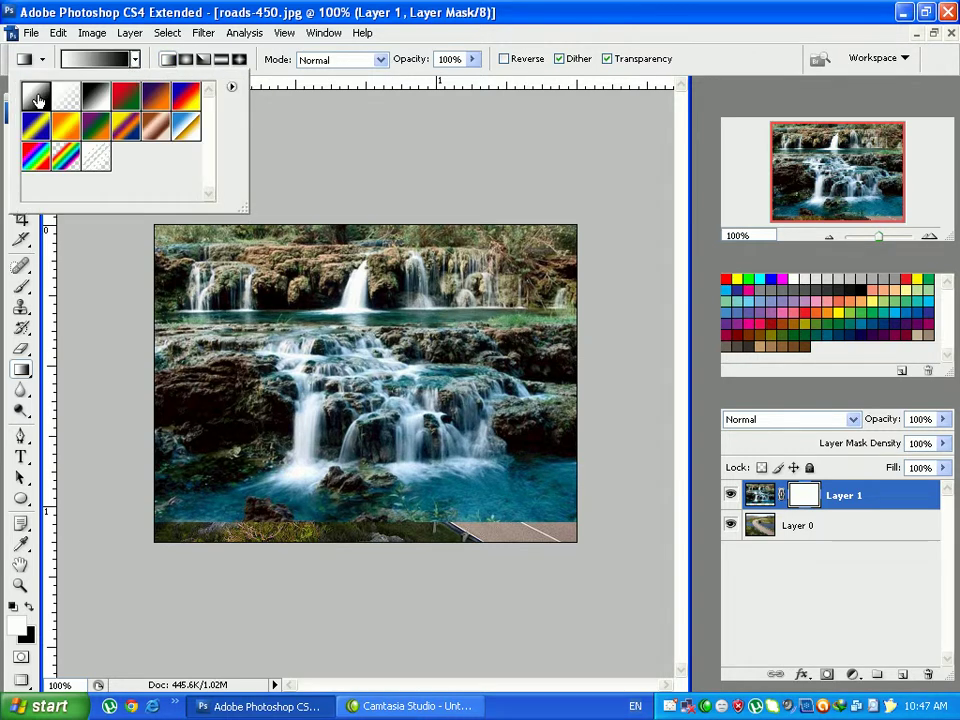
click(38, 99)
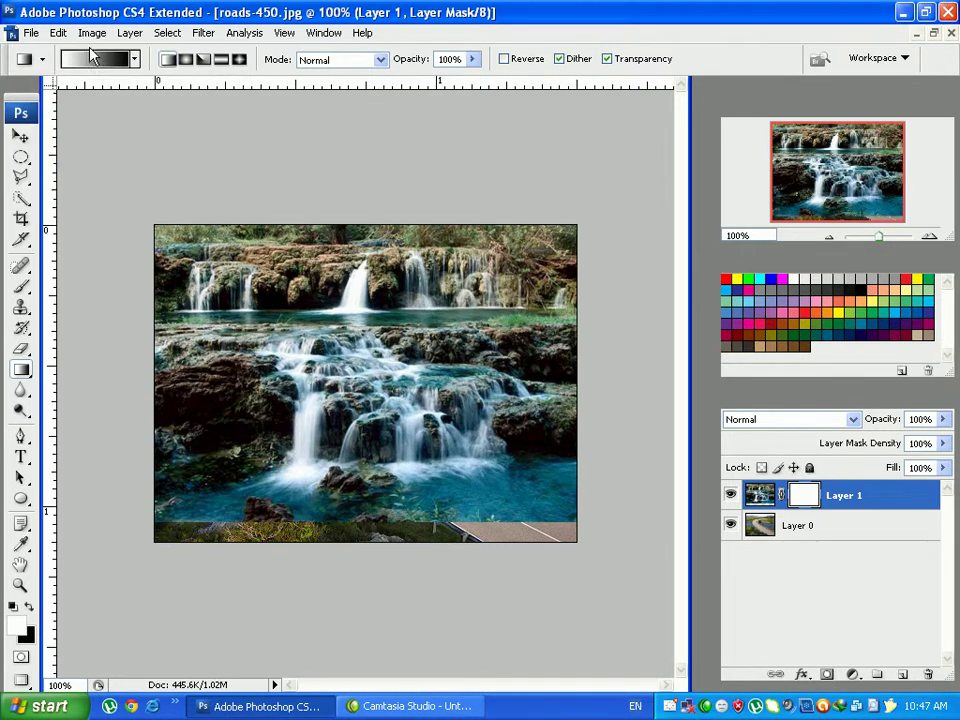
click(504, 60)
click(504, 59)
- Try vertical white-to-black gradients at different heights on Layer 1's mask, undoing the first one
drag(360, 287, 360, 383)
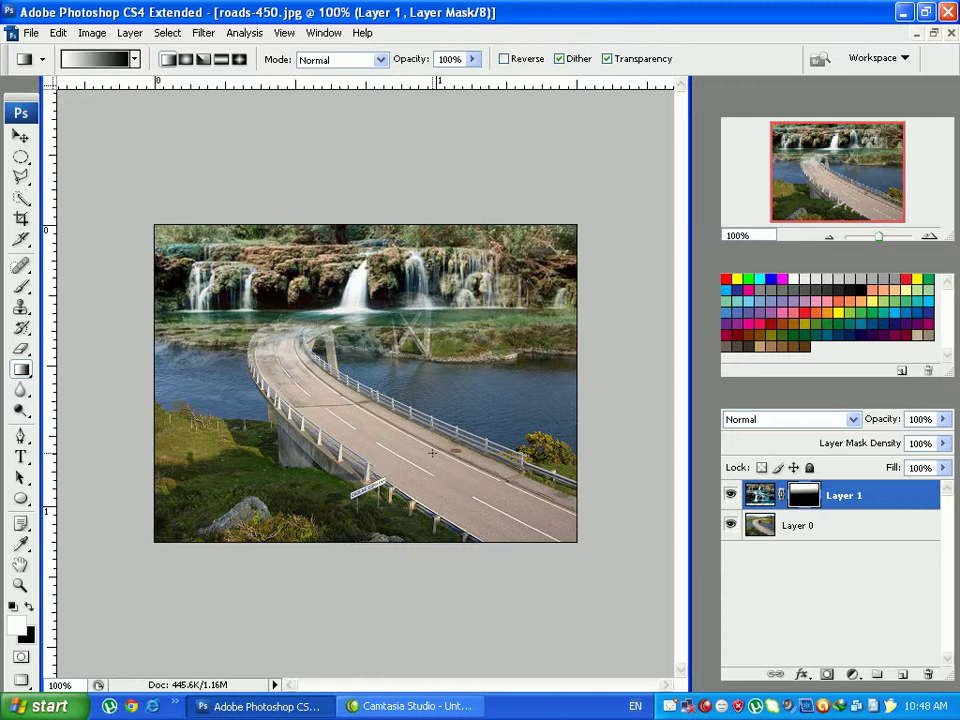
key(ctrl+z)
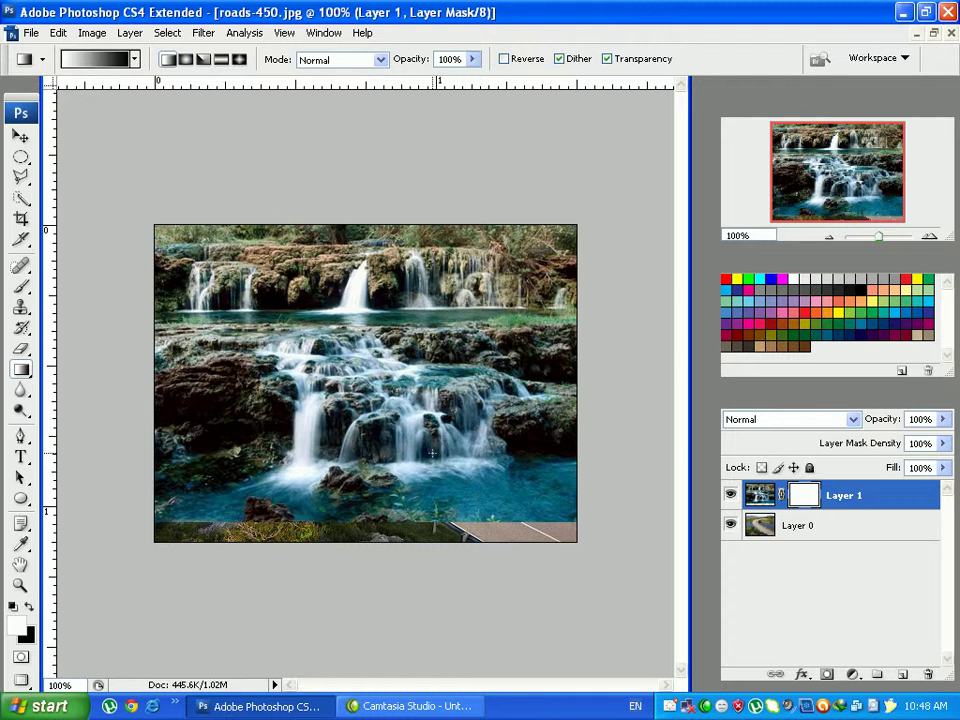
drag(268, 218, 268, 293)
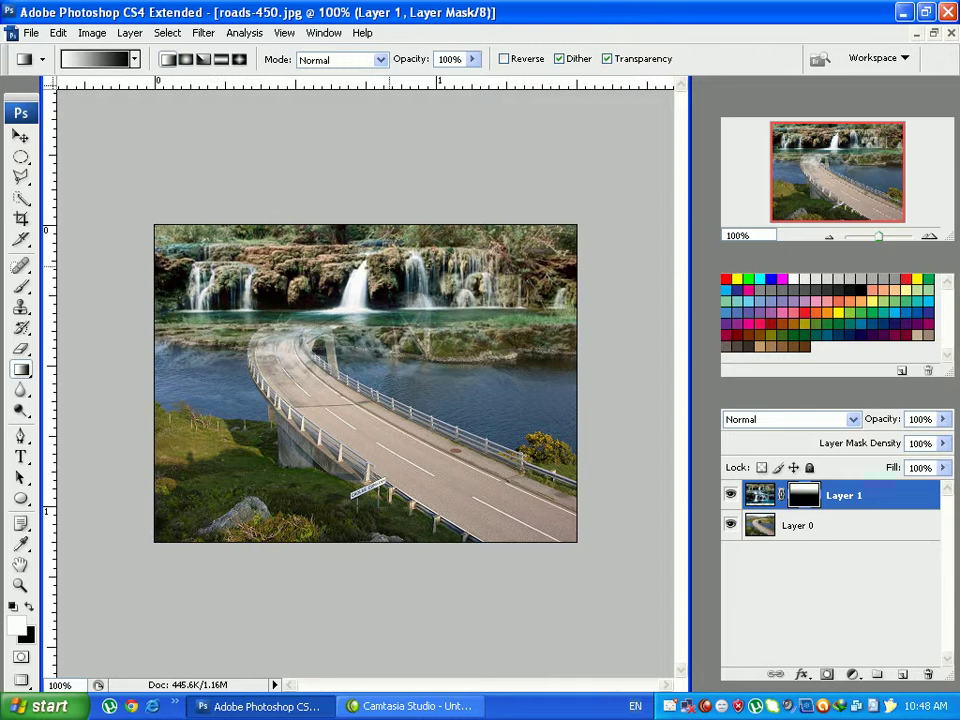
drag(388, 252, 388, 318)
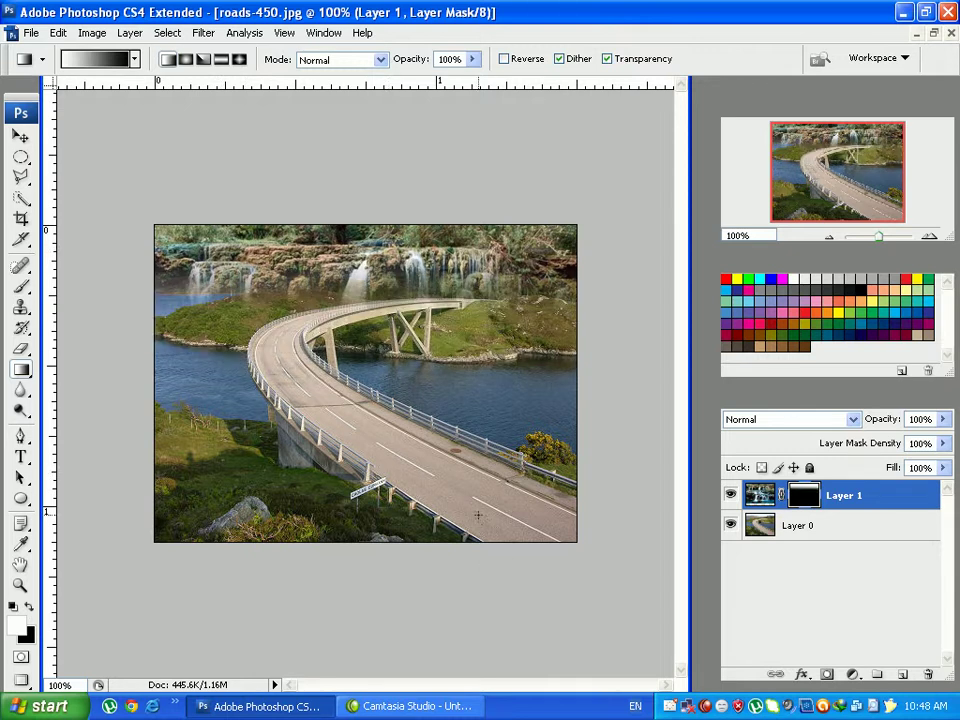
- Hide and show Layer 1 to compare the blend, and check the layer mask's display options
click(730, 495)
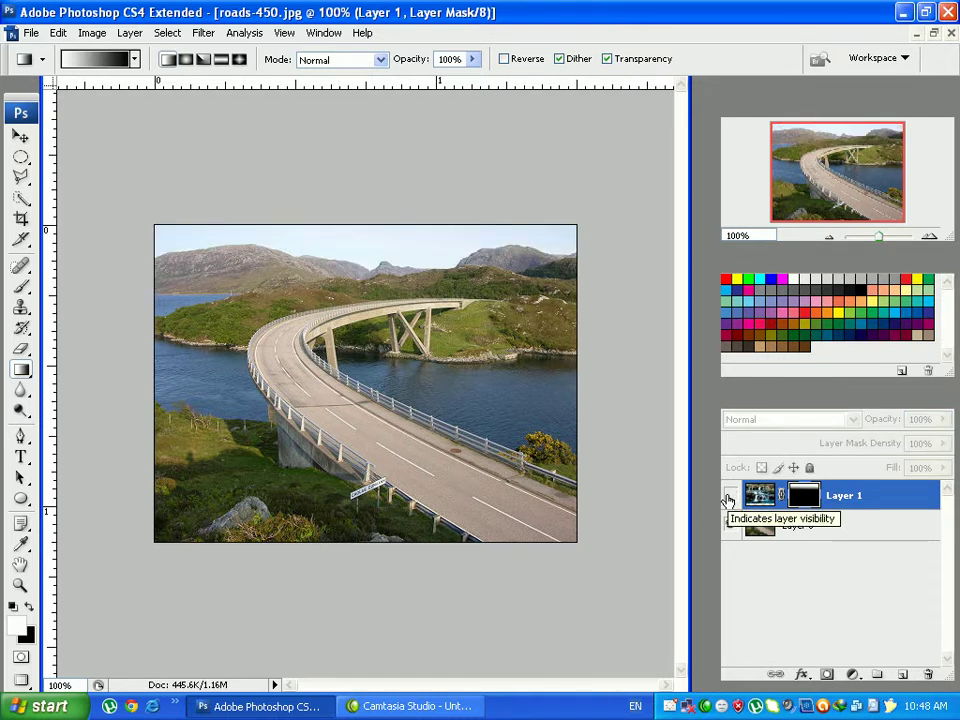
click(730, 497)
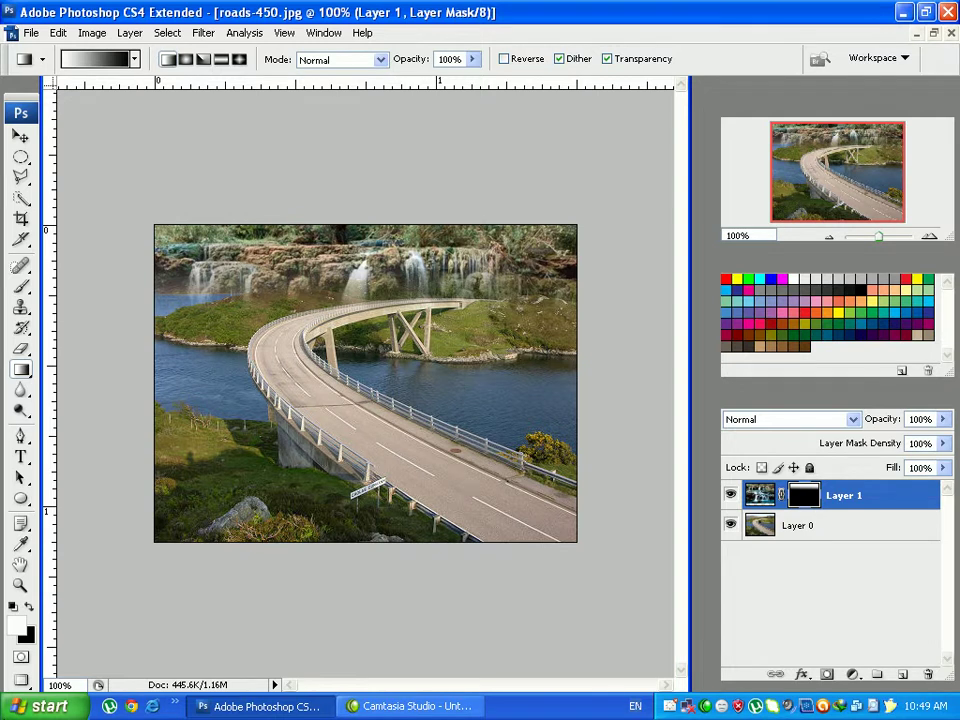
double_click(797, 502)
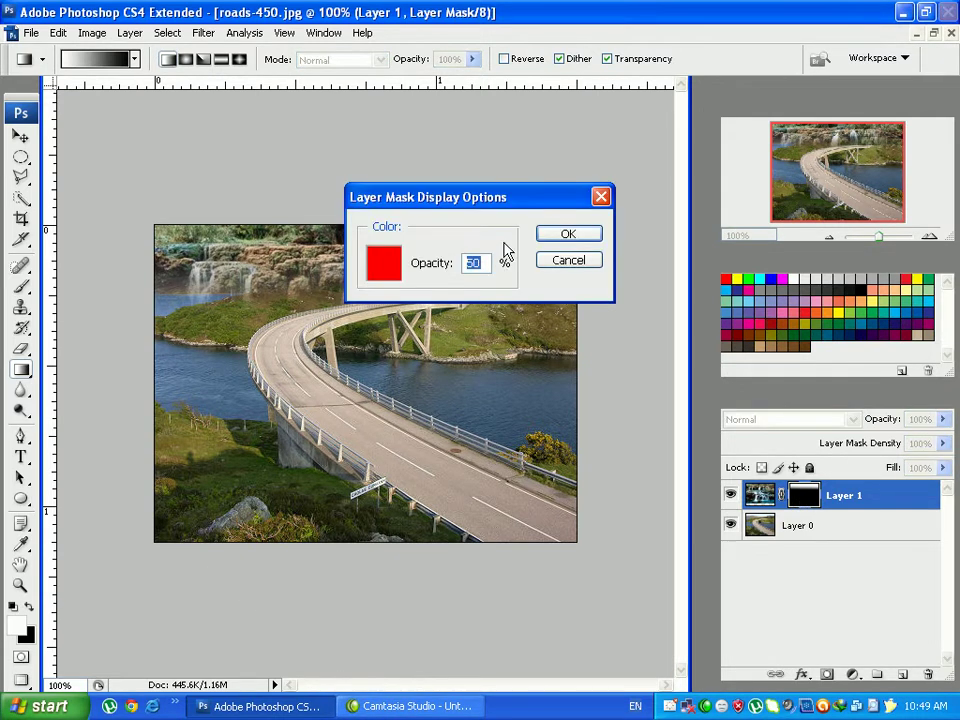
click(566, 233)
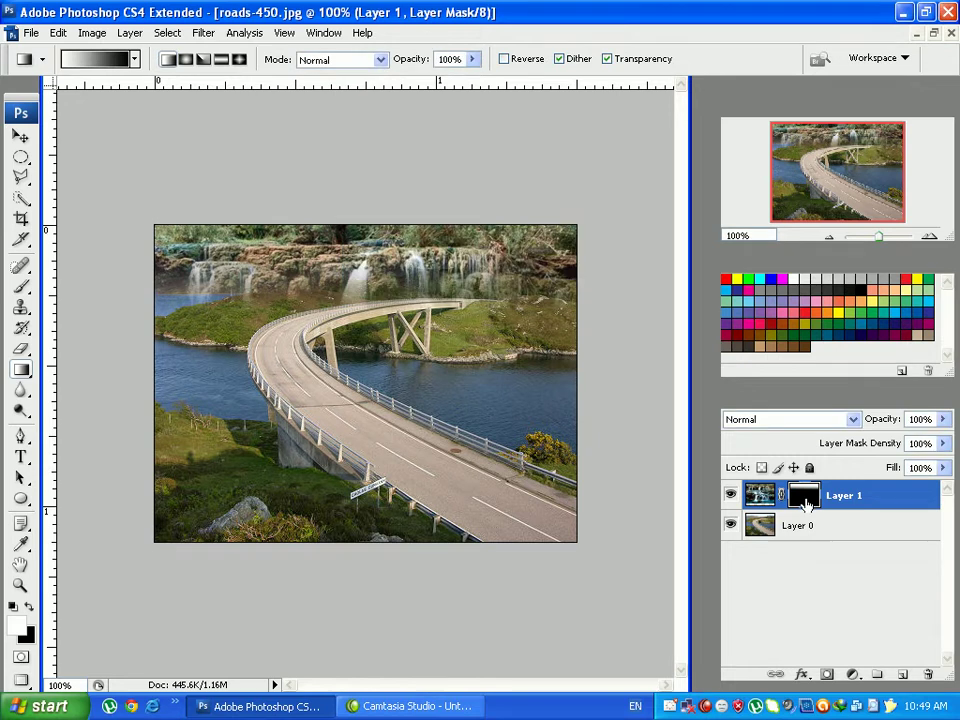
- Try gradients on Layer 1's mask in different directions and lengths, including vertical and diagonal ones
drag(360, 258, 358, 363)
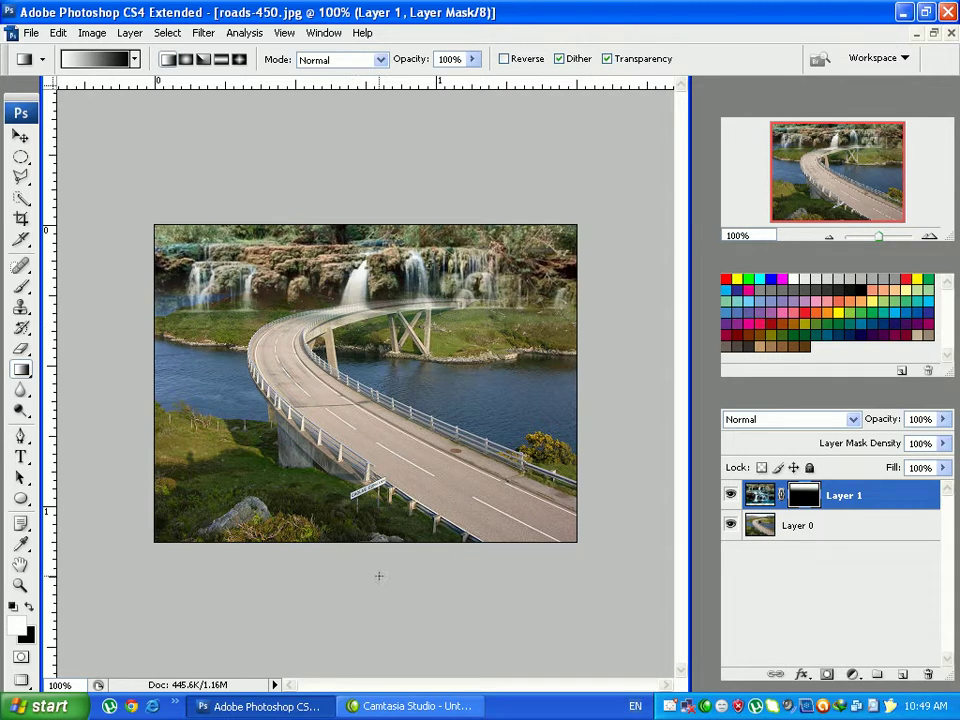
drag(138, 264, 268, 281)
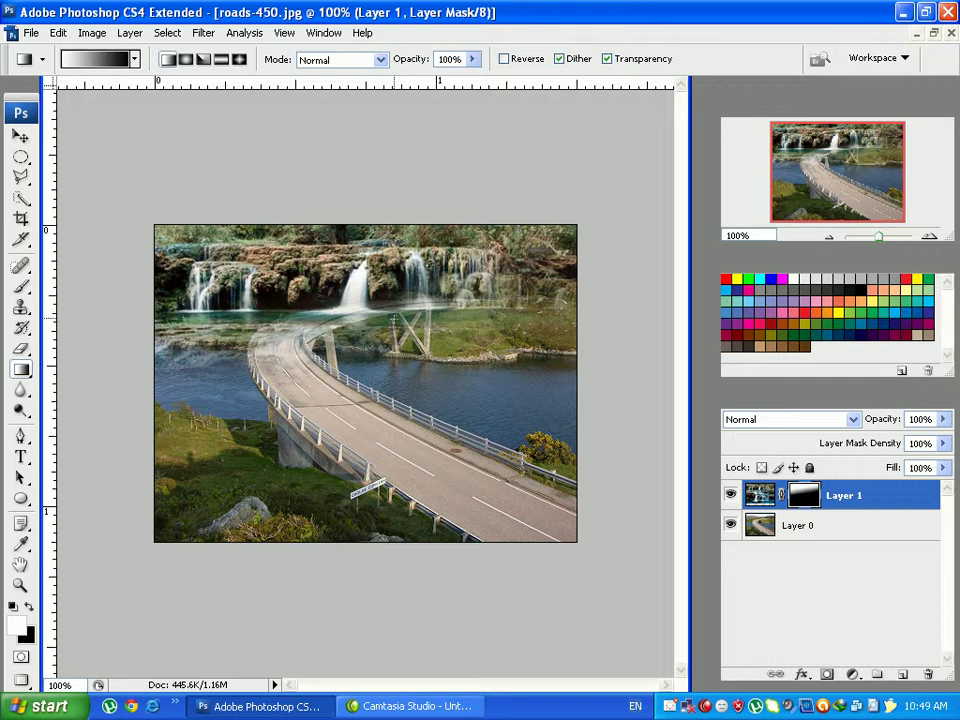
drag(185, 228, 219, 250)
drag(207, 196, 305, 328)
drag(284, 278, 330, 372)
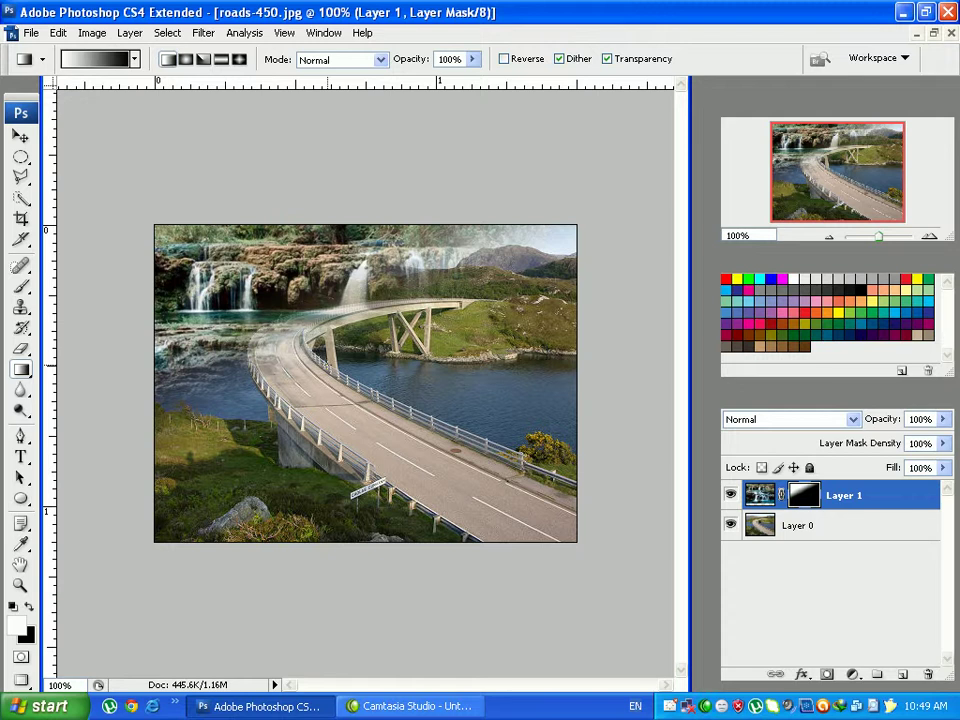
drag(356, 205, 309, 234)
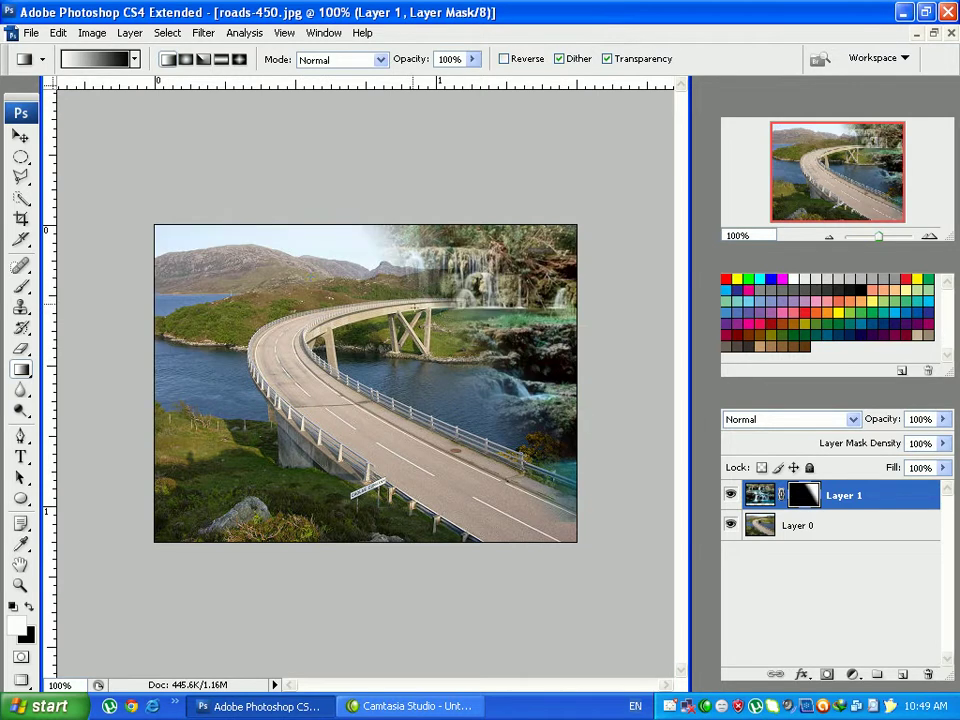
drag(231, 206, 275, 242)
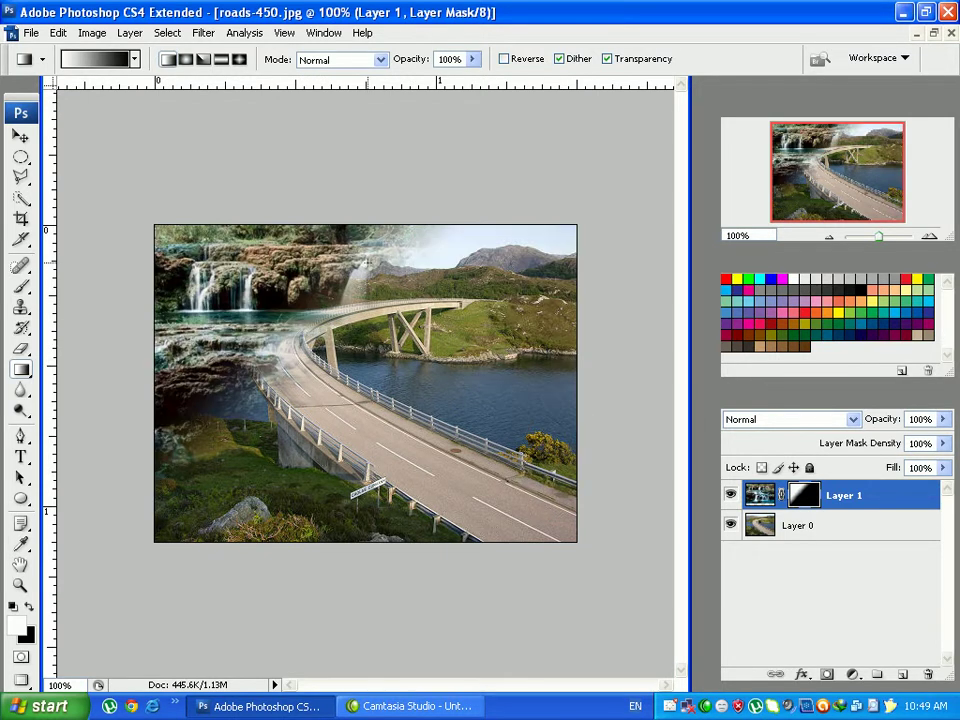
- Draw a vertical white-to-black gradient on Layer 1's mask so the waterfall fades into the bridge photo below
drag(366, 258, 367, 338)
drag(277, 222, 277, 256)
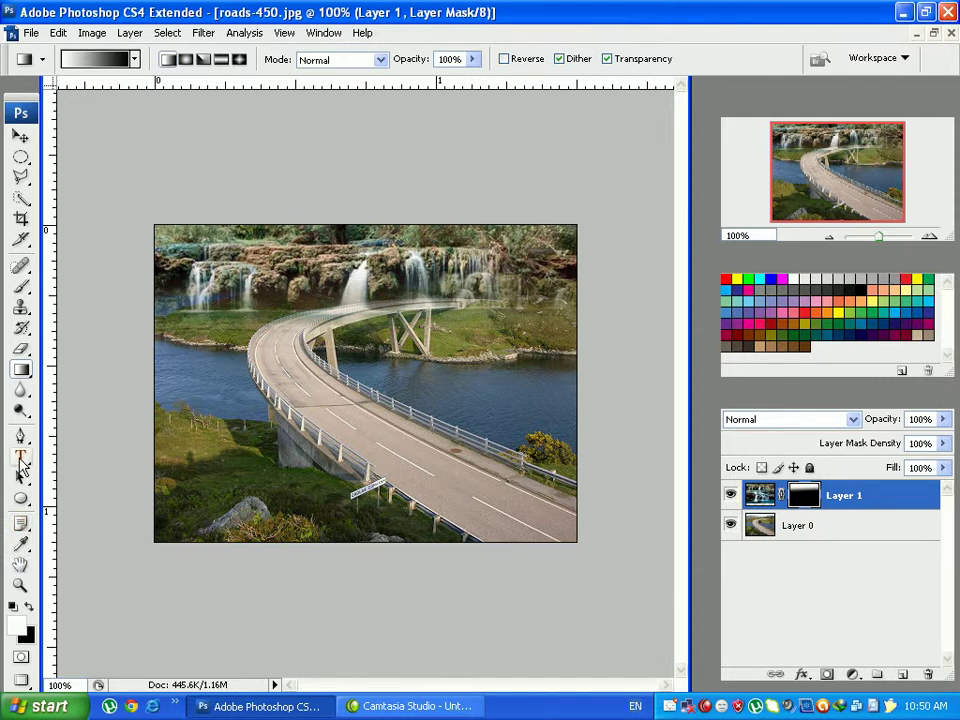
- Add the text "Bridge and water Fall" over the waterfall at 14 pt and commit it
click(20, 460)
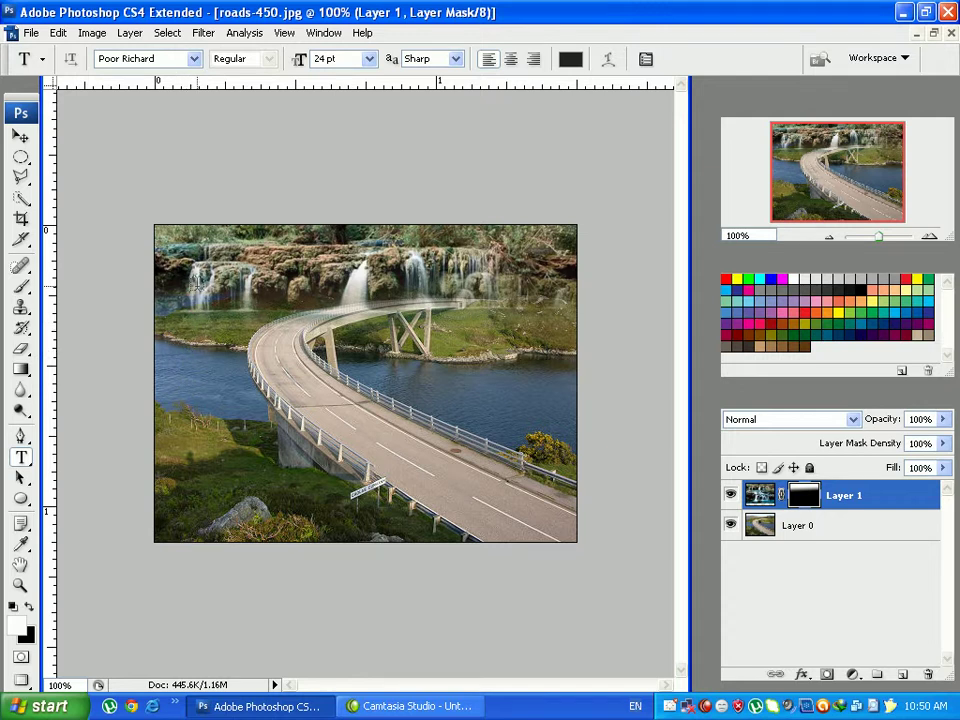
click(197, 289)
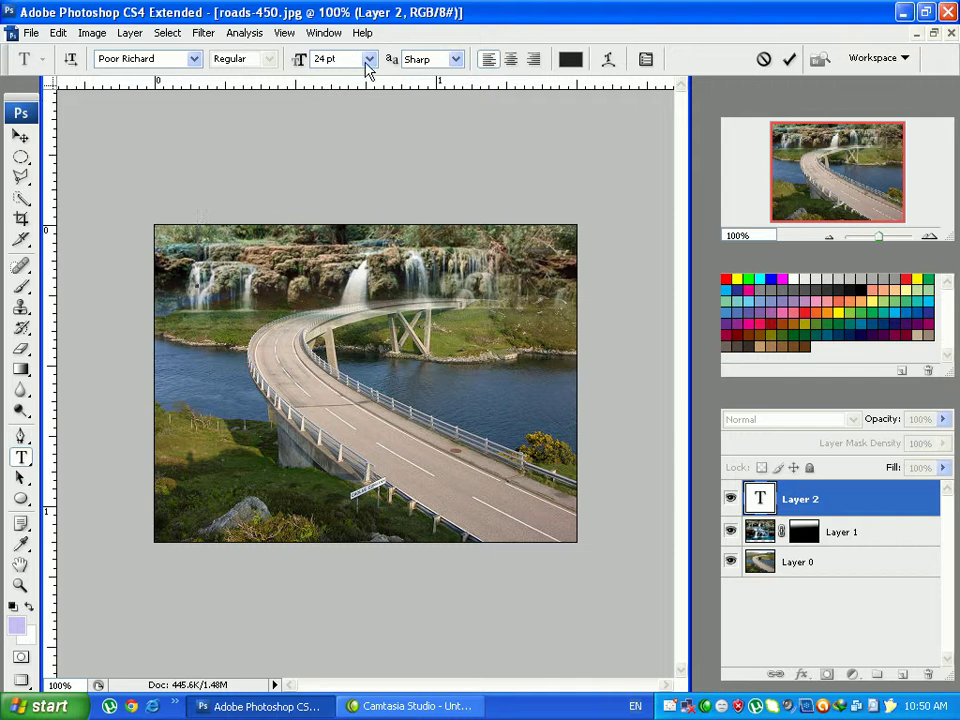
click(369, 59)
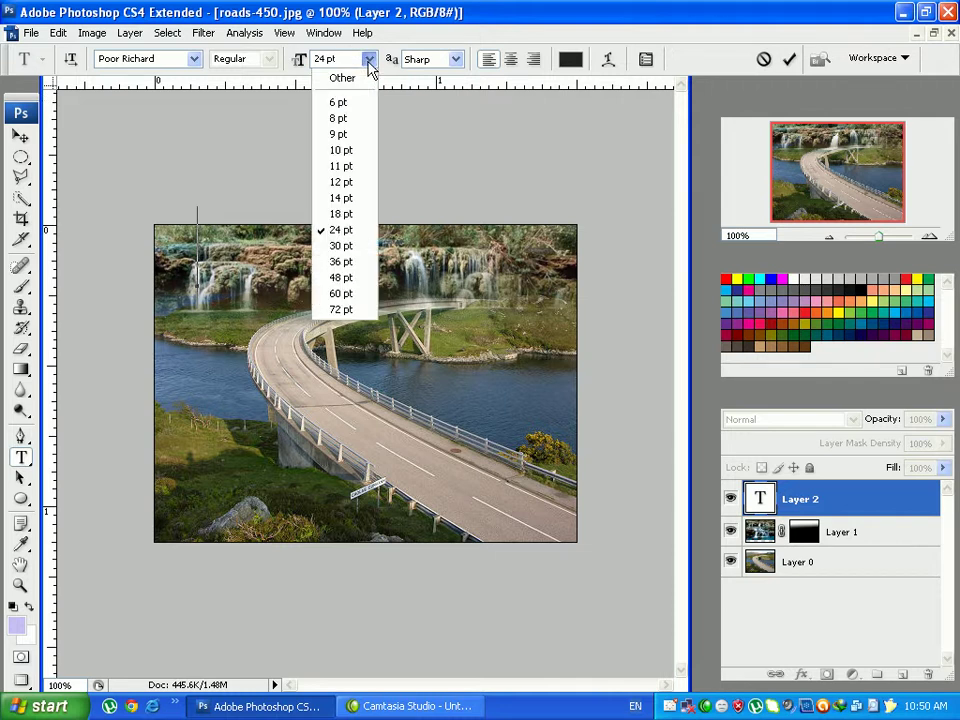
click(350, 197)
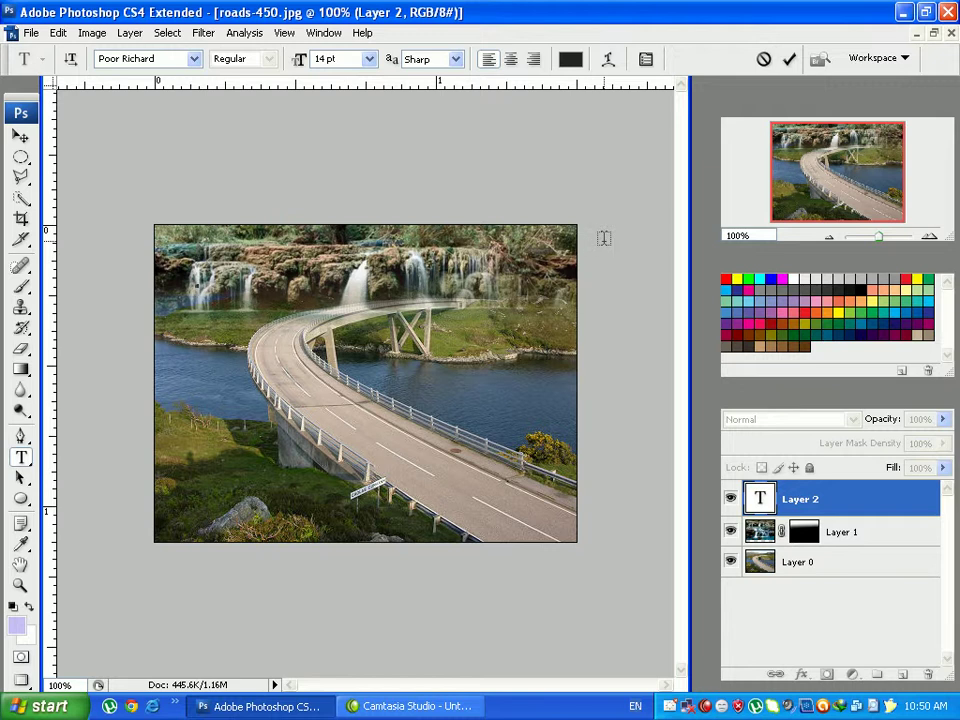
text(DJ)
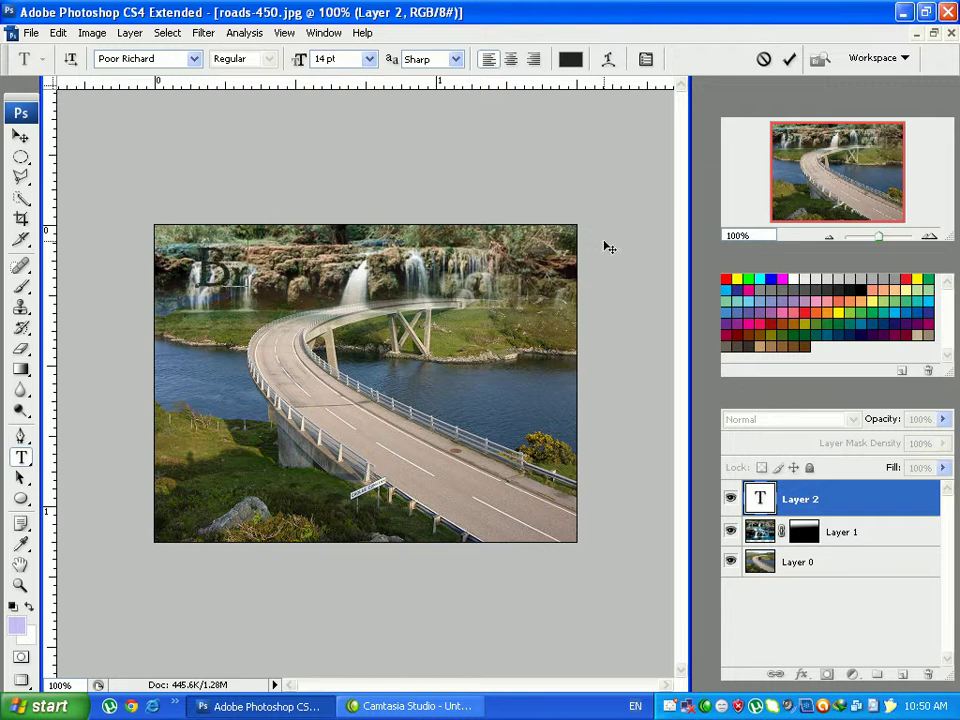
text(idge)
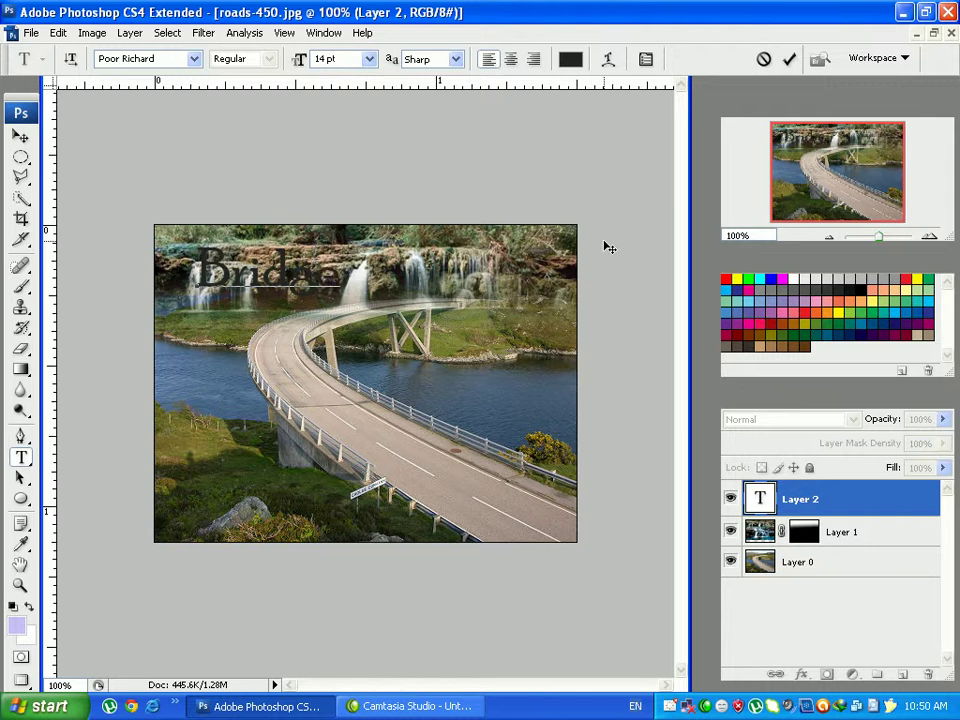
text( and)
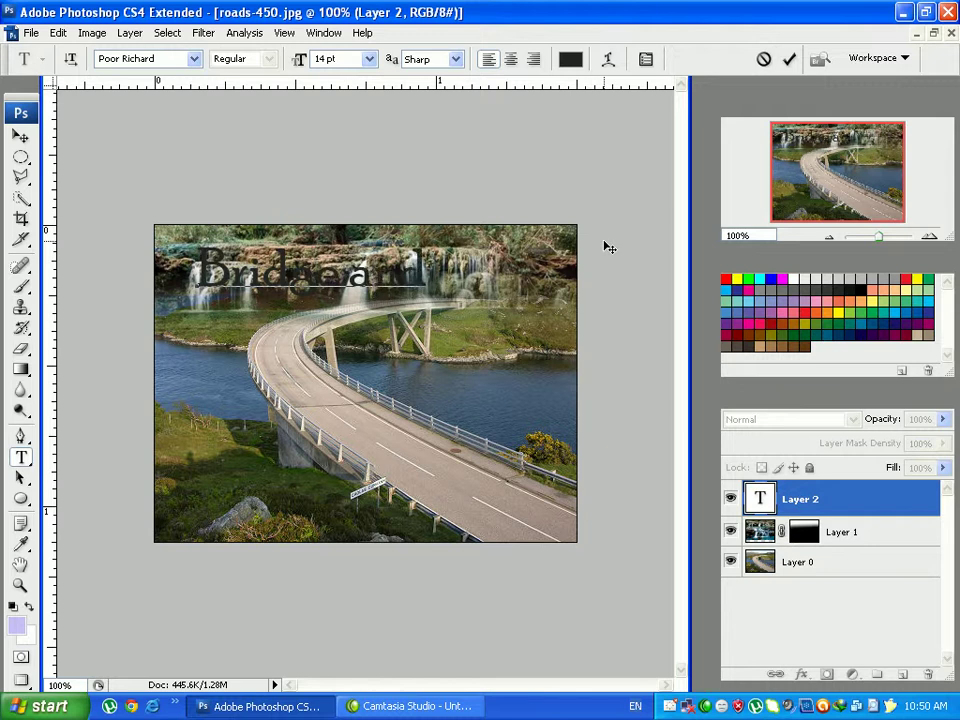
text( wate)
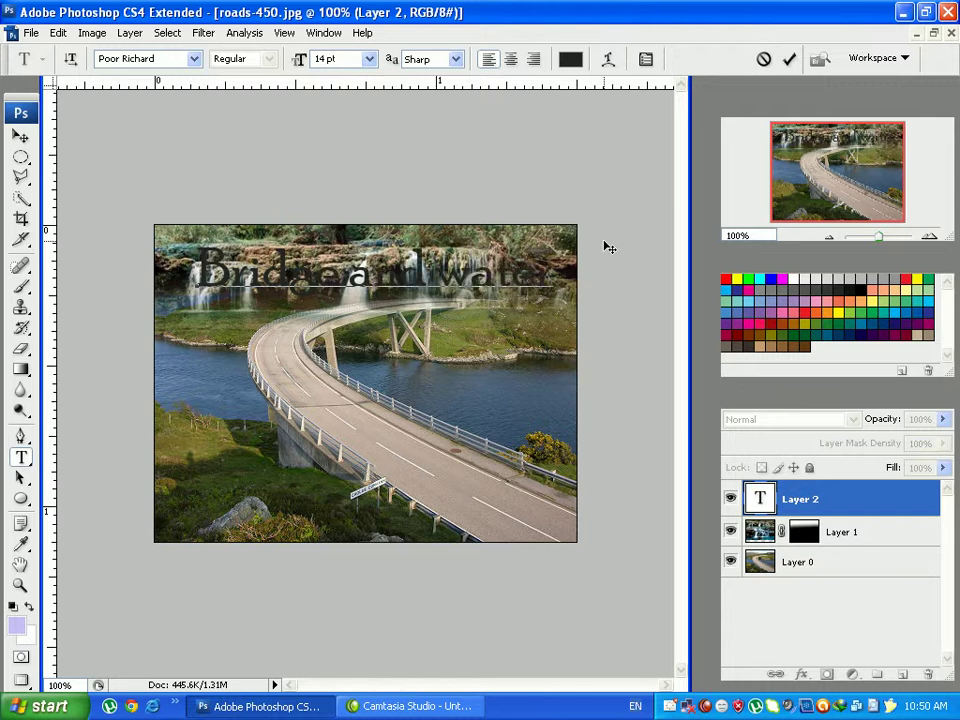
text(rfal)
click(789, 61)
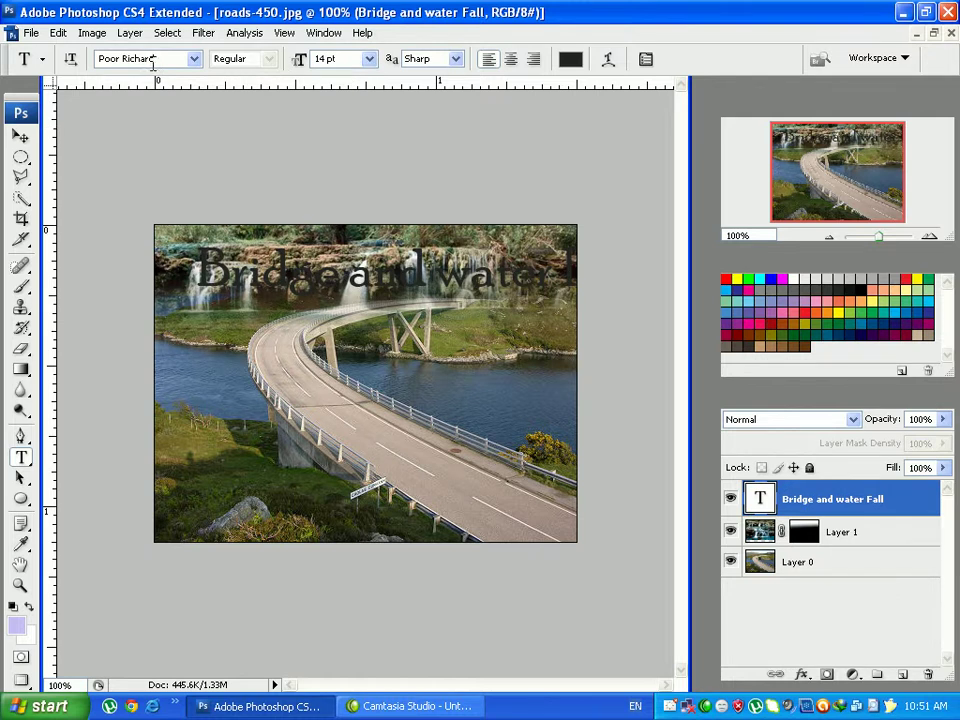
- Set the font size of the "Bridge and water Fall" text to 12 pt
click(369, 59)
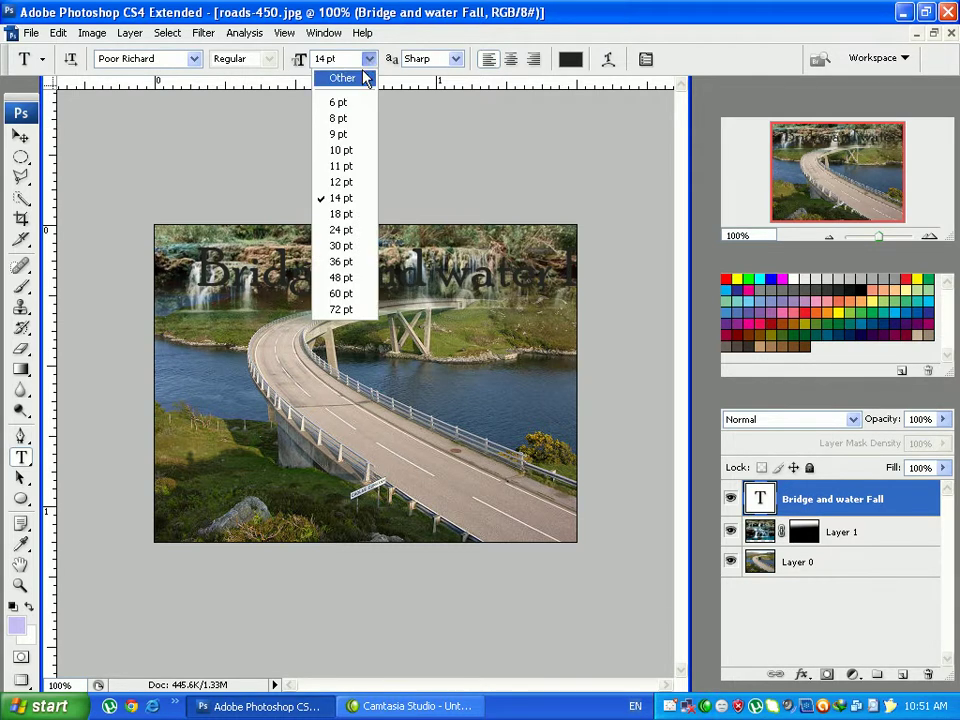
click(345, 180)
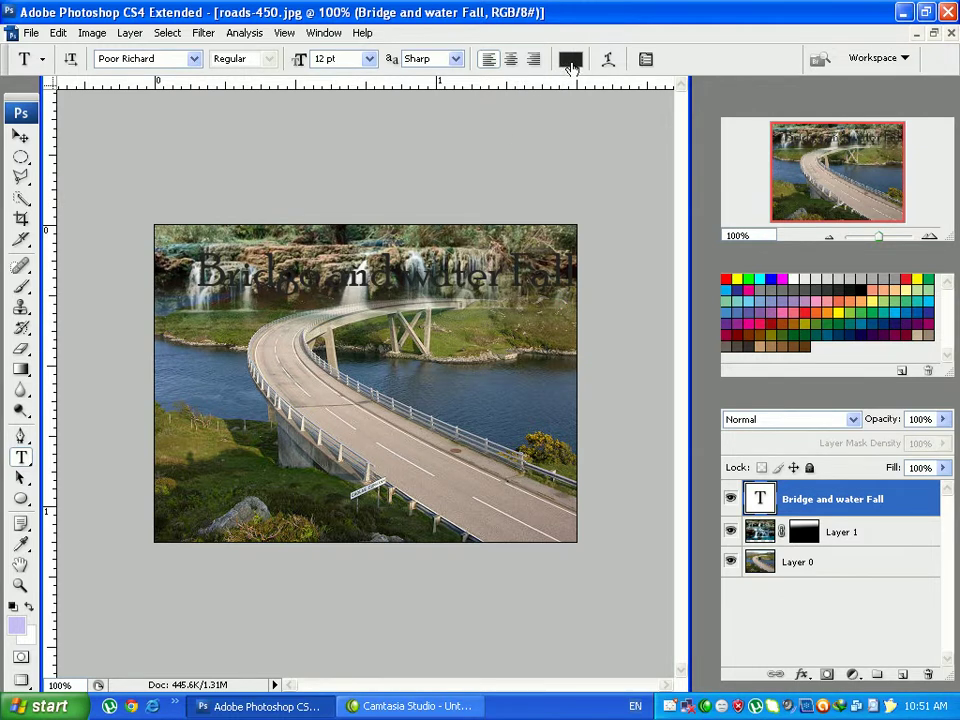
- Set the color of the "Bridge and water Fall" text to light green, #c1ea96
click(570, 66)
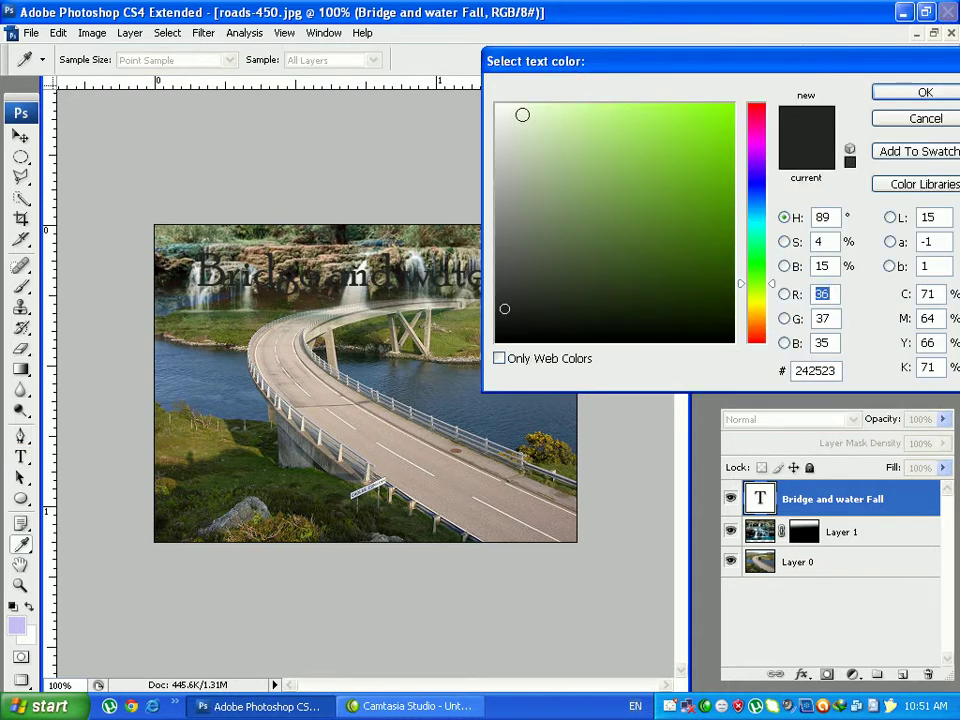
click(506, 116)
drag(634, 63, 724, 268)
click(664, 311)
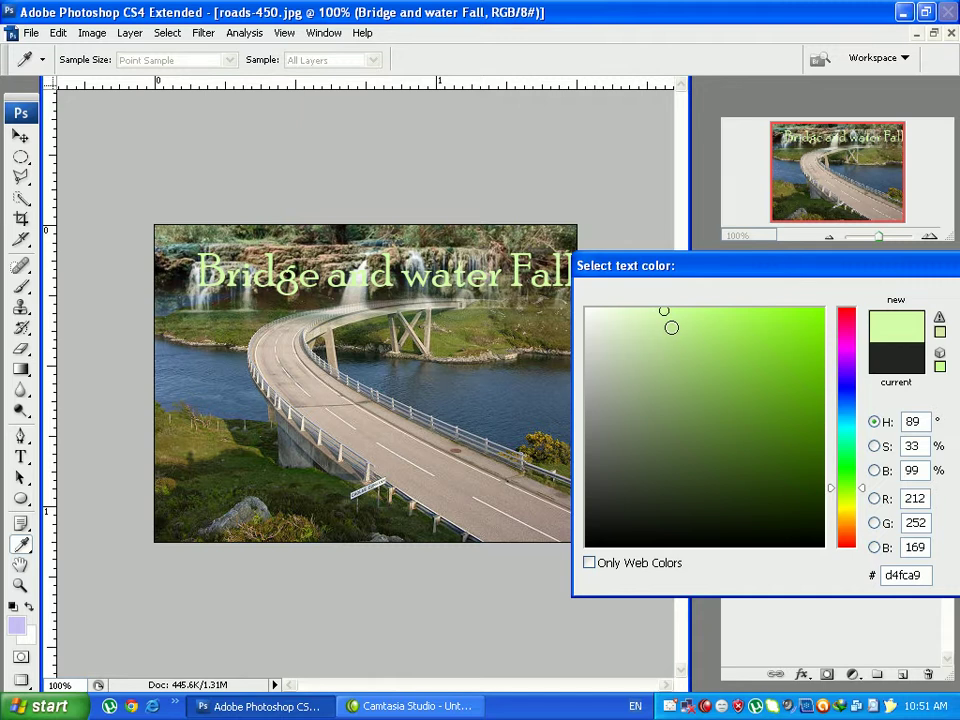
click(671, 327)
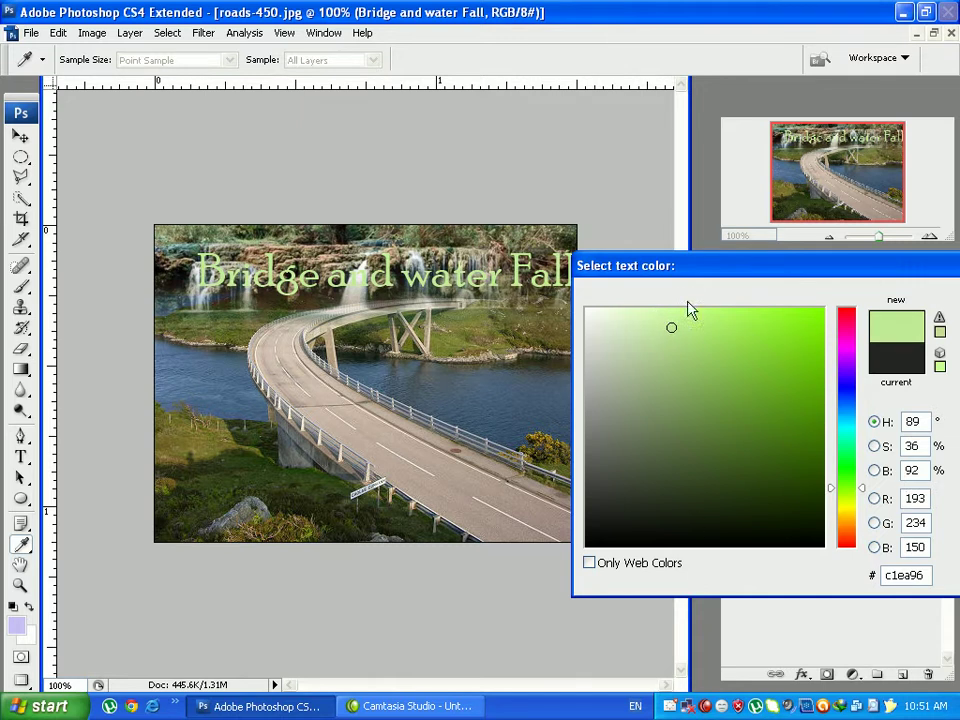
drag(703, 266, 677, 347)
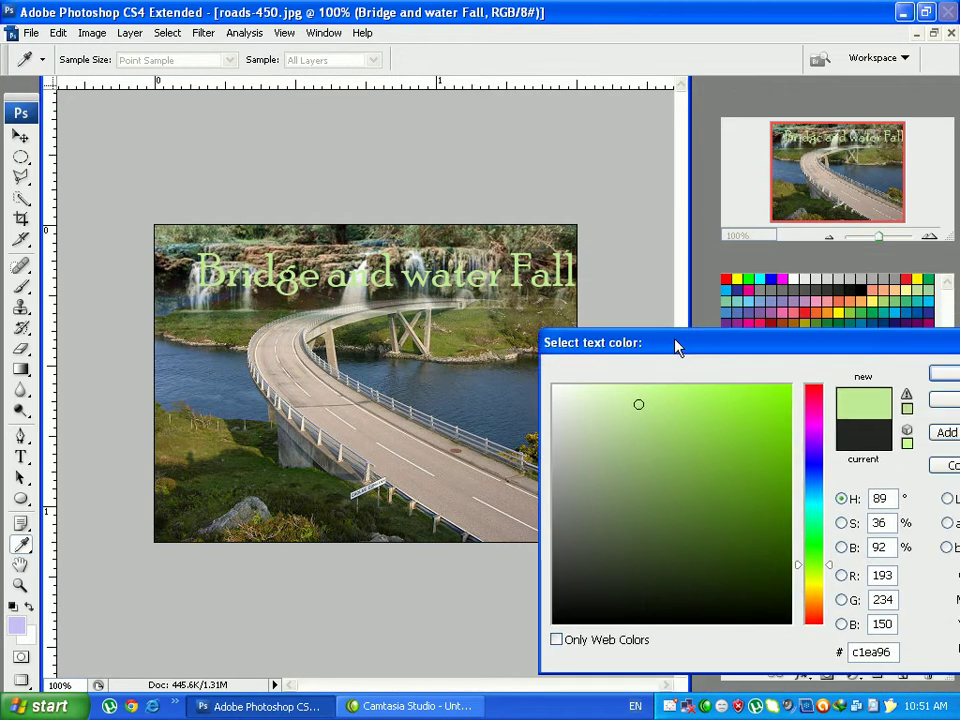
click(944, 374)
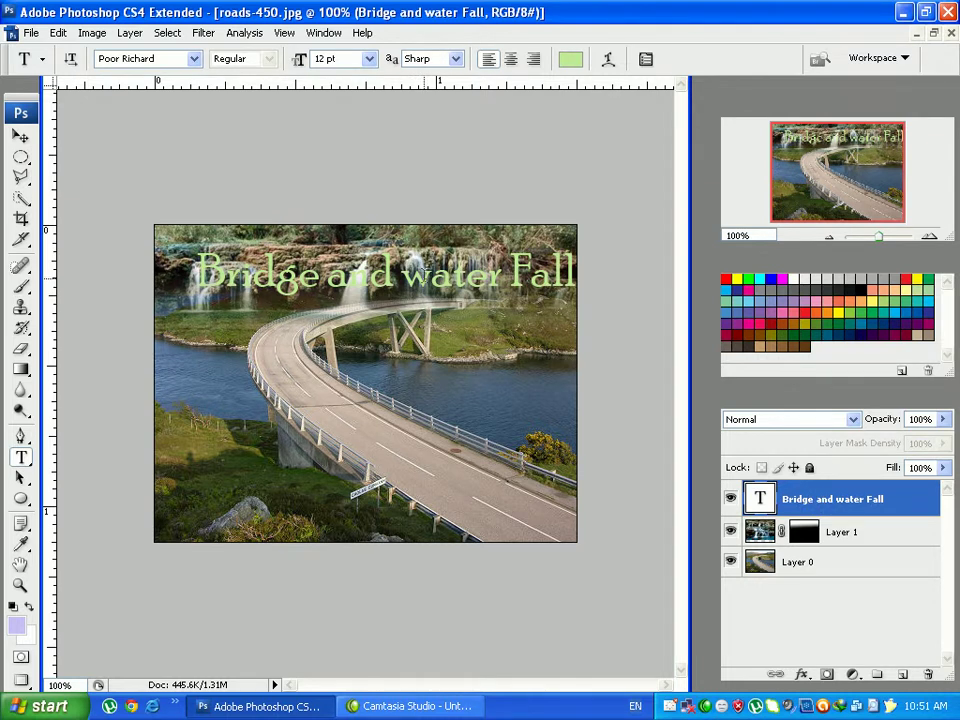
- Capitalize the word "water" in the title so it reads "Bridge and Water Fall", and commit the edit
click(380, 272)
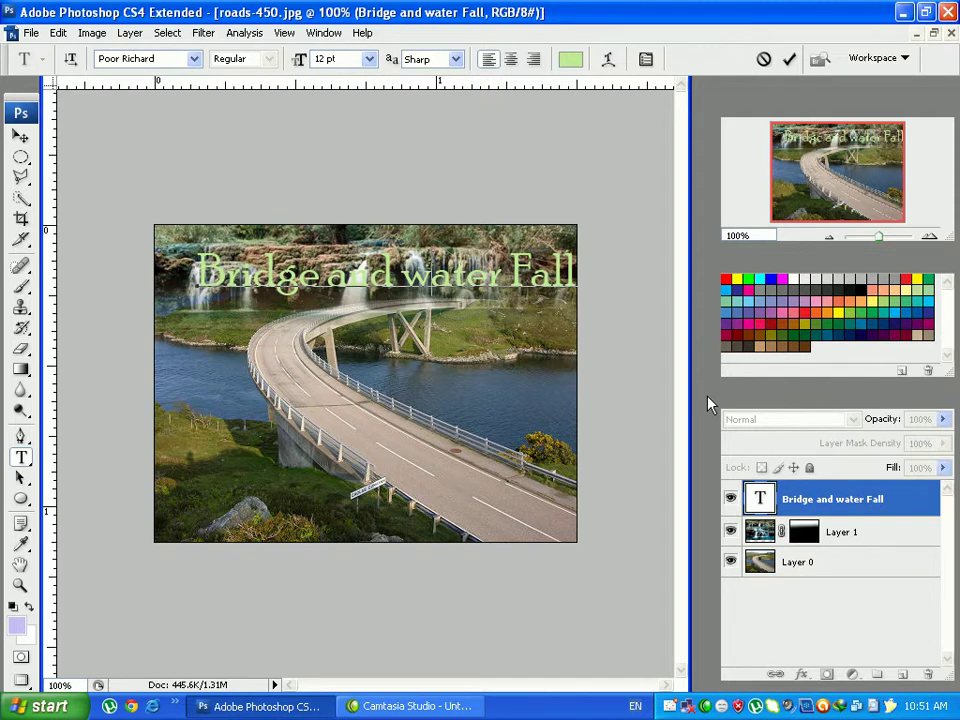
key(BackSpace)
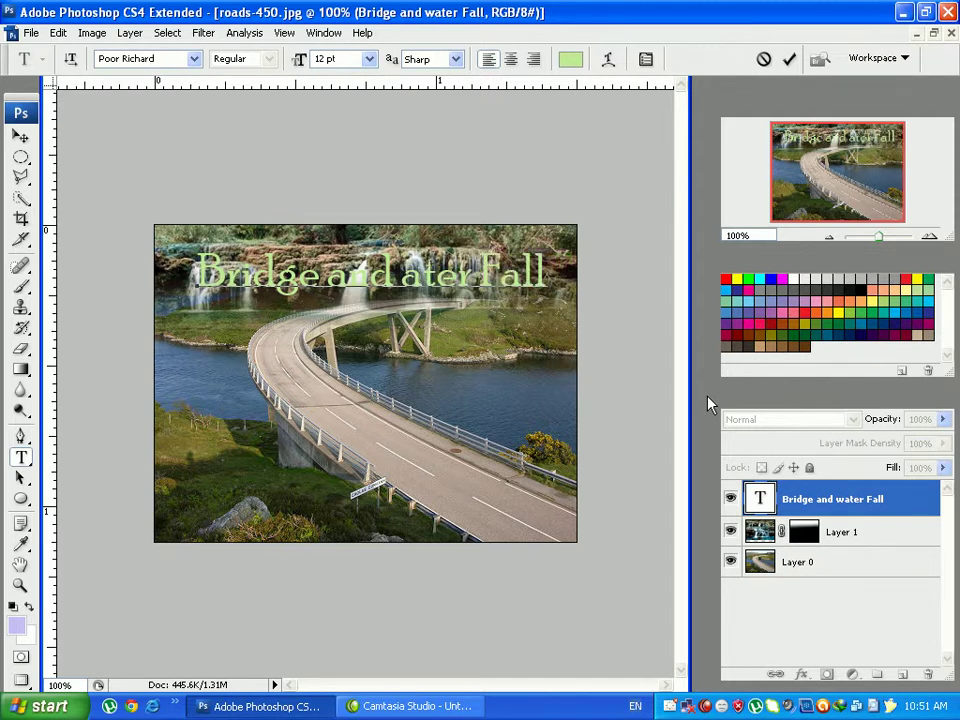
text(W)
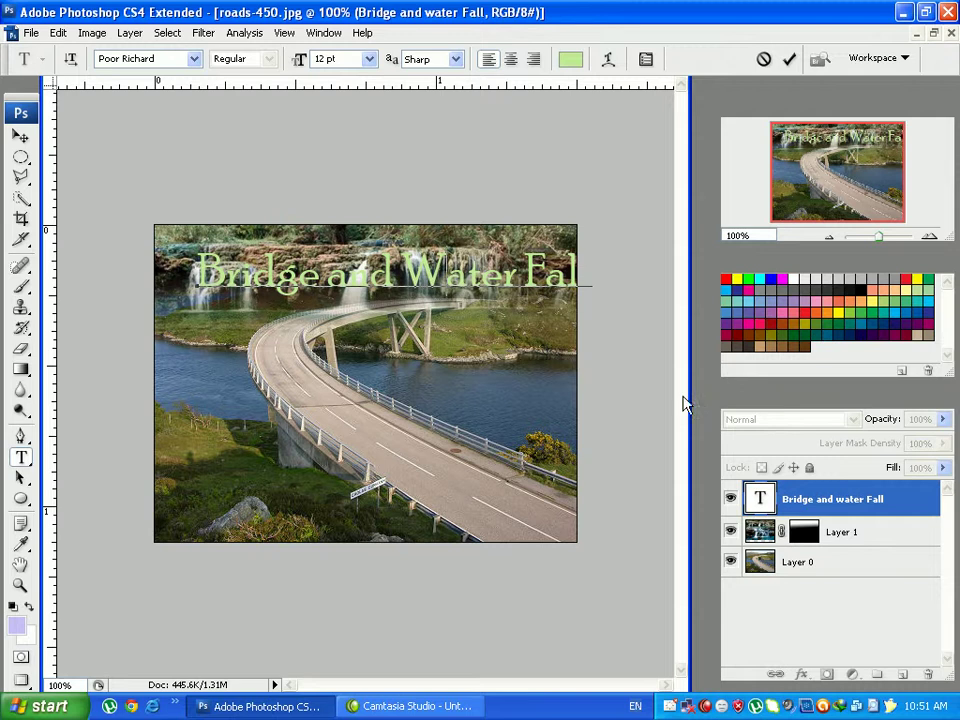
click(790, 62)
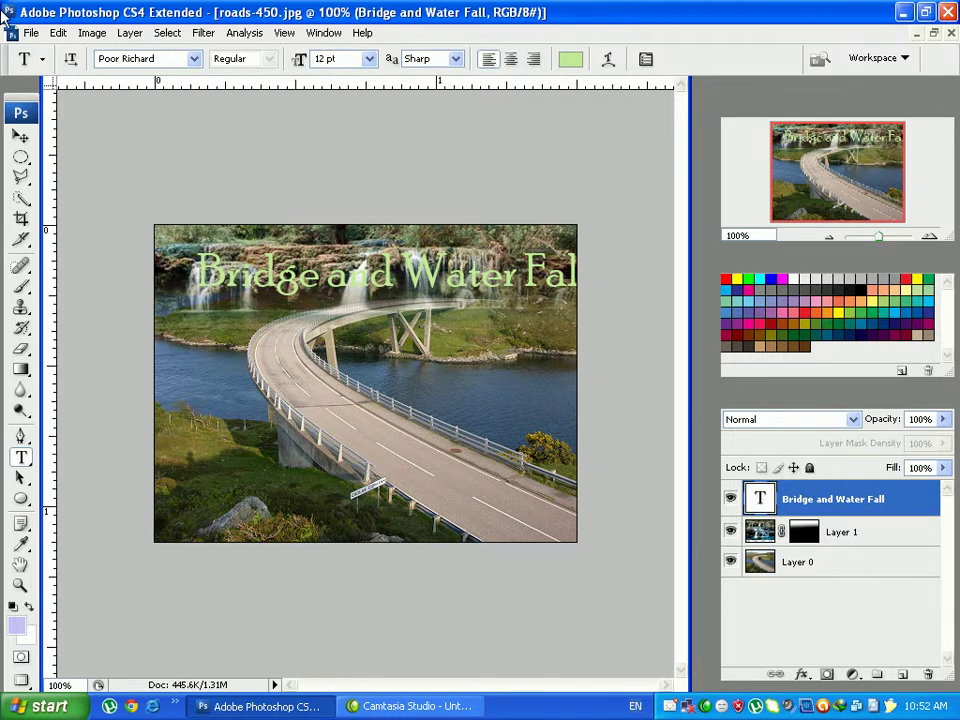
- Nudge the title text left until it starts at the image's left edge
click(22, 142)
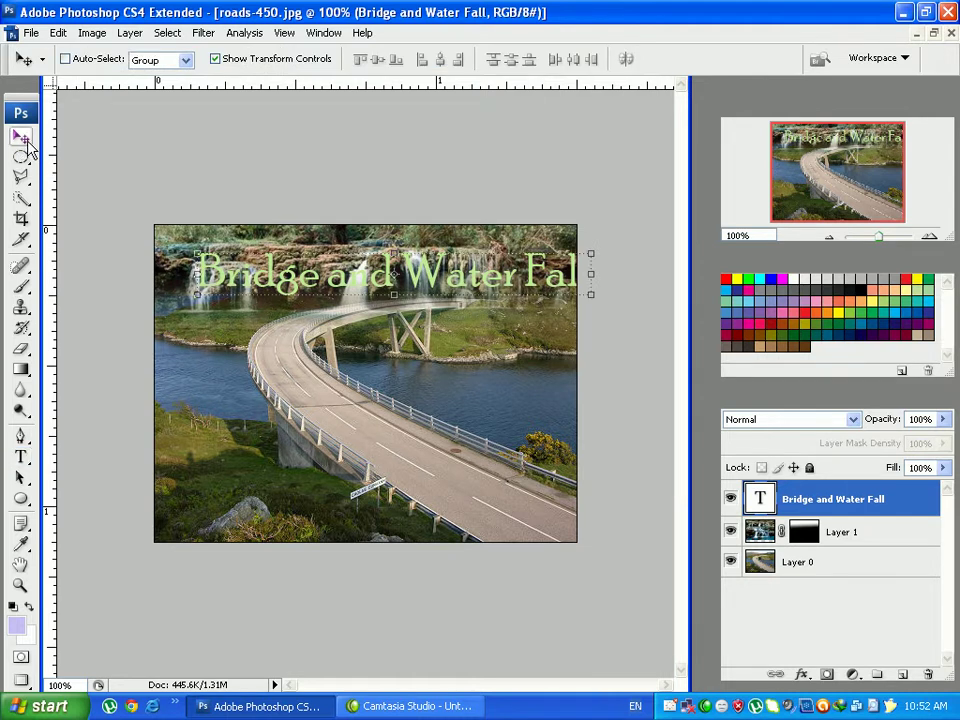
key(Left)
key(Left)
key(Left)
key(Left)
key(Left)
key(Left)
key(Left)
key(Left)
key(Left)
key(Left)
key(Left)
key(Left)
key(Left)
key(Left)
key(Left)
key(Left)
key(Left)
key(Left)
key(Left)
key(Left)
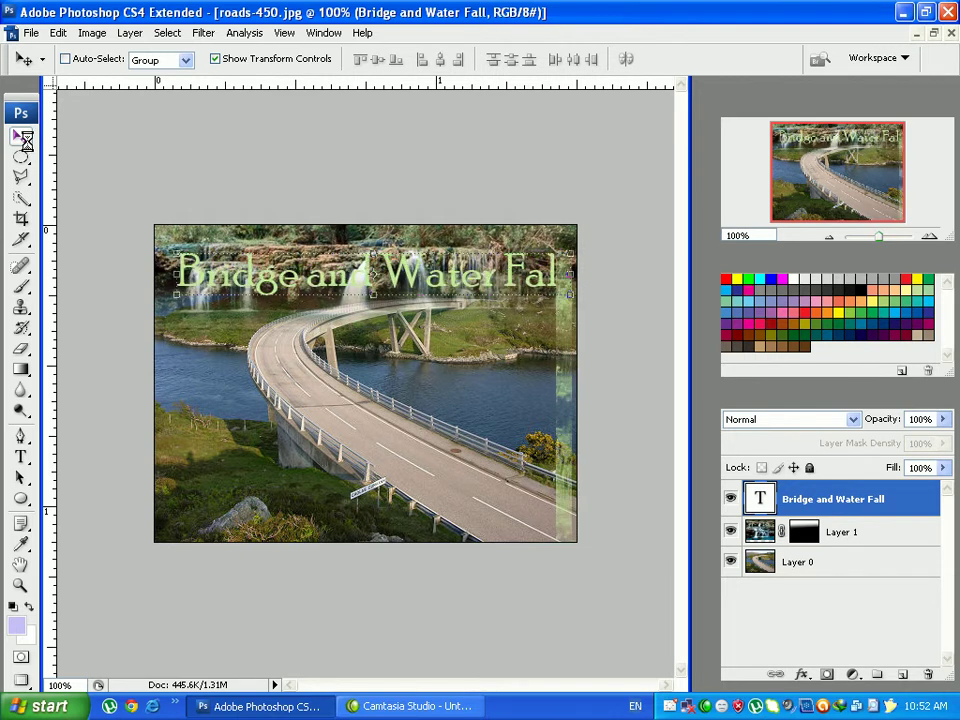
key(Left)
key(Left)
key(Left)
key(Left)
key(Left)
key(Left)
key(Left)
key(Left)
key(Left)
key(Left)
key(Left)
key(Left)
key(Left)
key(Left)
key(Left)
key(Left)
key(Left)
key(Left)
key(Left)
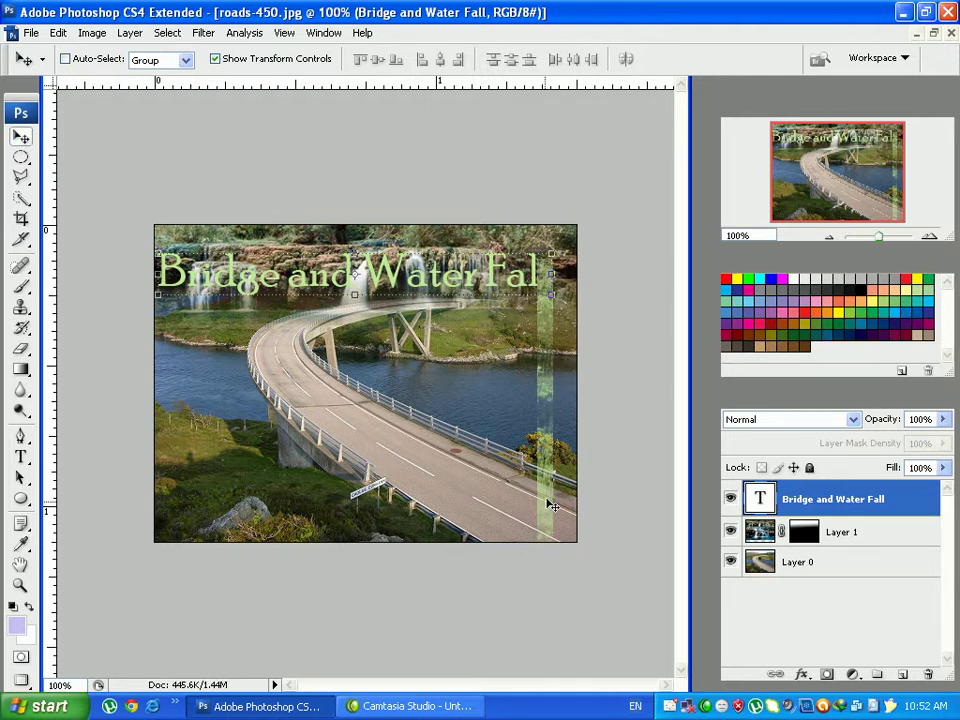
- Nudge the title text back right until its end runs past the image's right edge
key(Right)
key(Right)
key(Right)
key(Right)
key(Right)
key(Right)
key(Right)
key(Right)
key(Right)
key(Right)
key(Right)
key(Right)
key(Right)
key(Right)
key(Right)
key(Right)
key(Right)
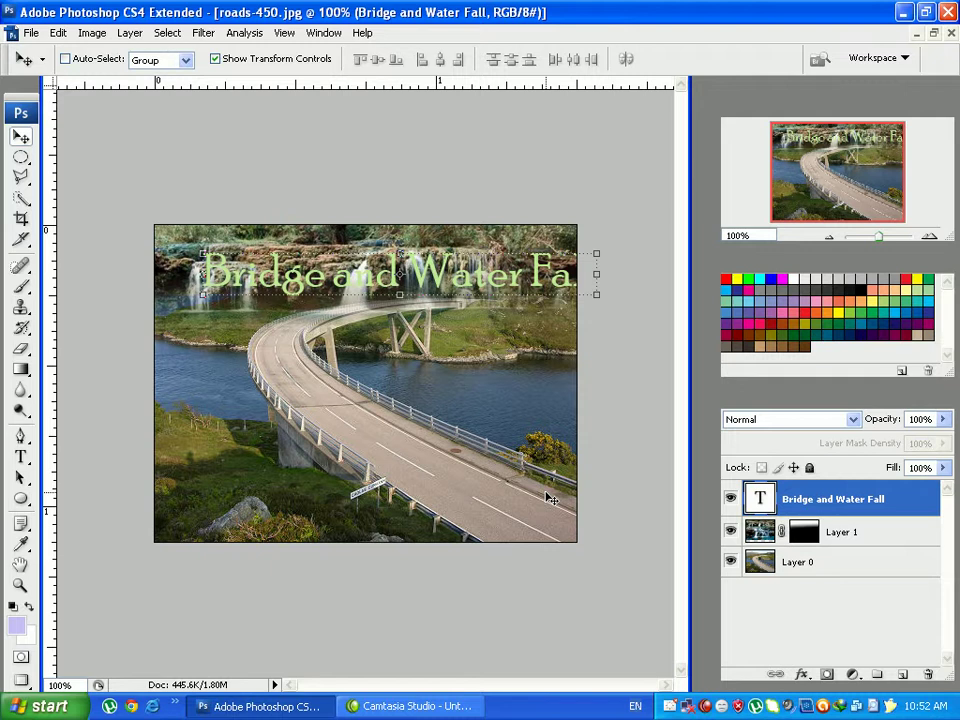
- Crop the image to its full canvas bounds with the cropped area set to Delete
click(21, 219)
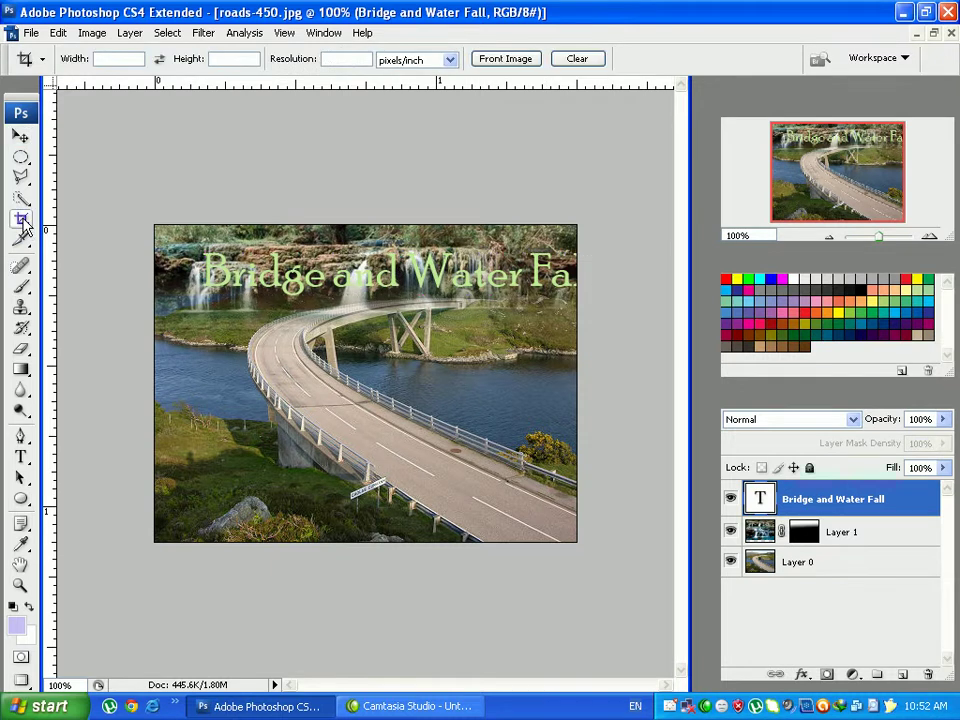
drag(154, 257, 598, 570)
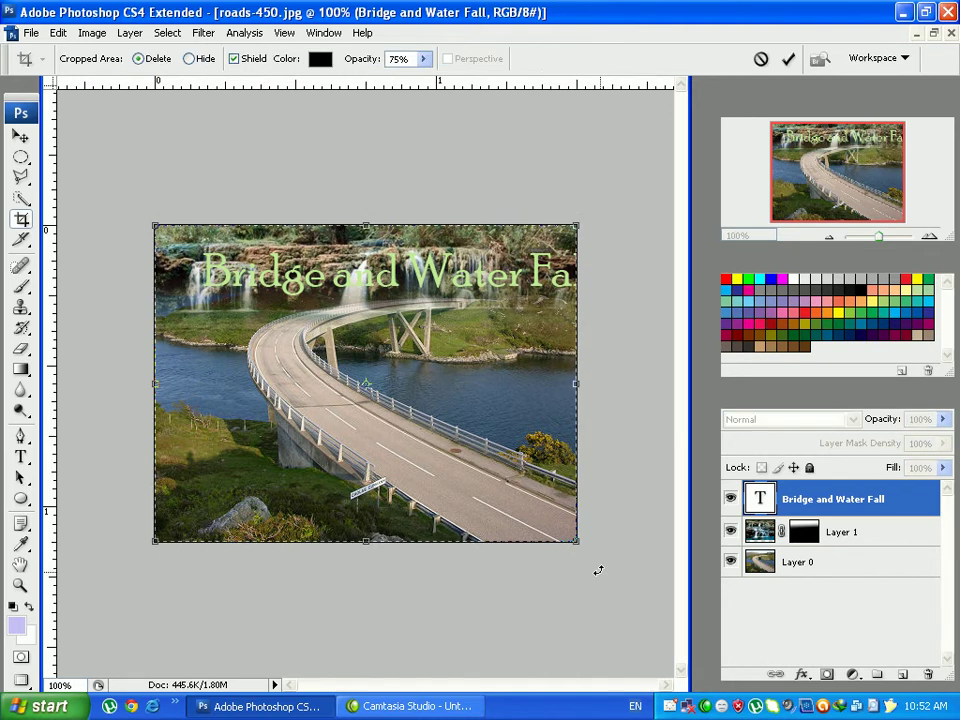
click(788, 60)
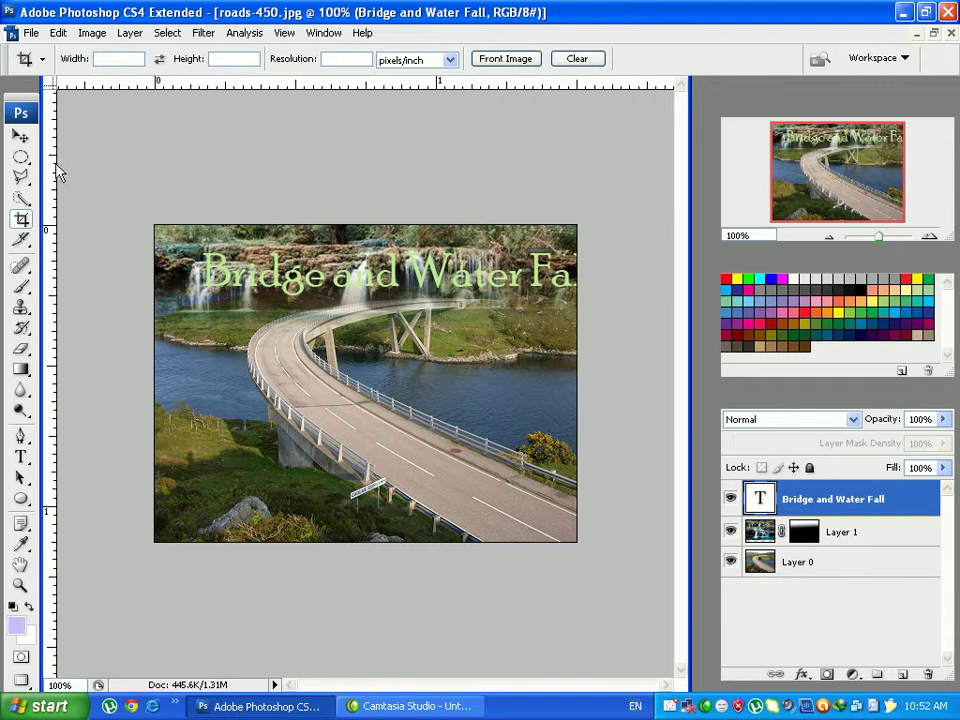
- Nudge the title text left so its whole bounding box fits inside the image
click(20, 136)
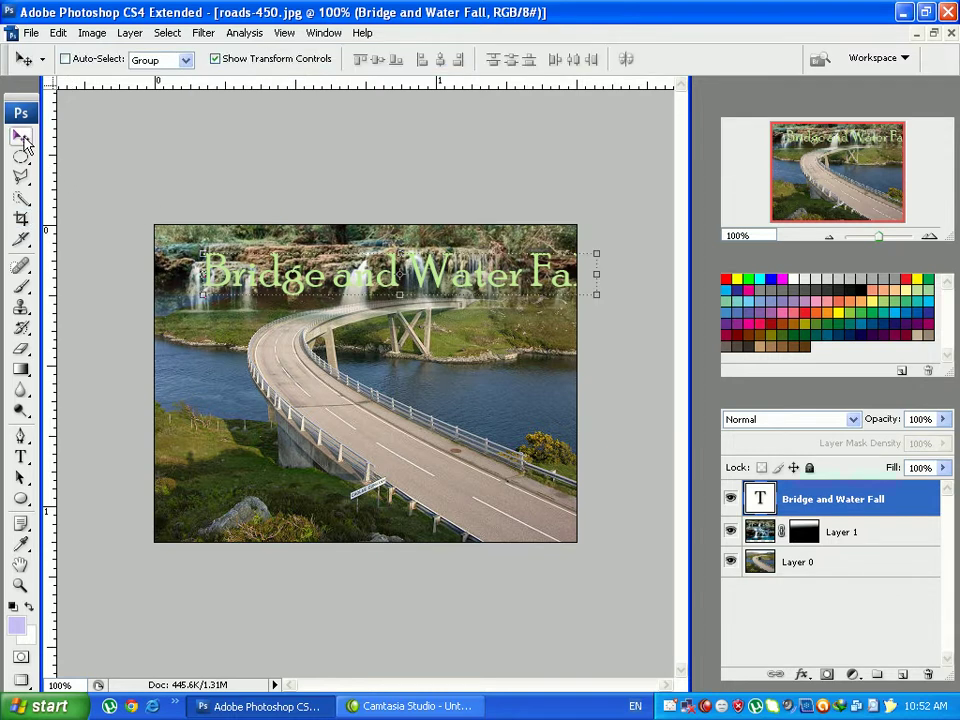
key(Left)
key(Left)
key(Left)
key(Left)
key(Left)
key(Left)
key(Left)
key(Left)
key(Left)
key(Left)
key(Left)
key(Left)
key(Left)
key(Left)
key(Left)
key(Left)
key(Left)
key(Left)
key(Left)
key(Left)
key(Left)
key(Left)
key(Left)
key(Left)
key(Left)
key(Left)
key(Left)
key(Left)
key(Left)
key(Left)
key(Left)
key(Left)
key(Left)
key(Left)
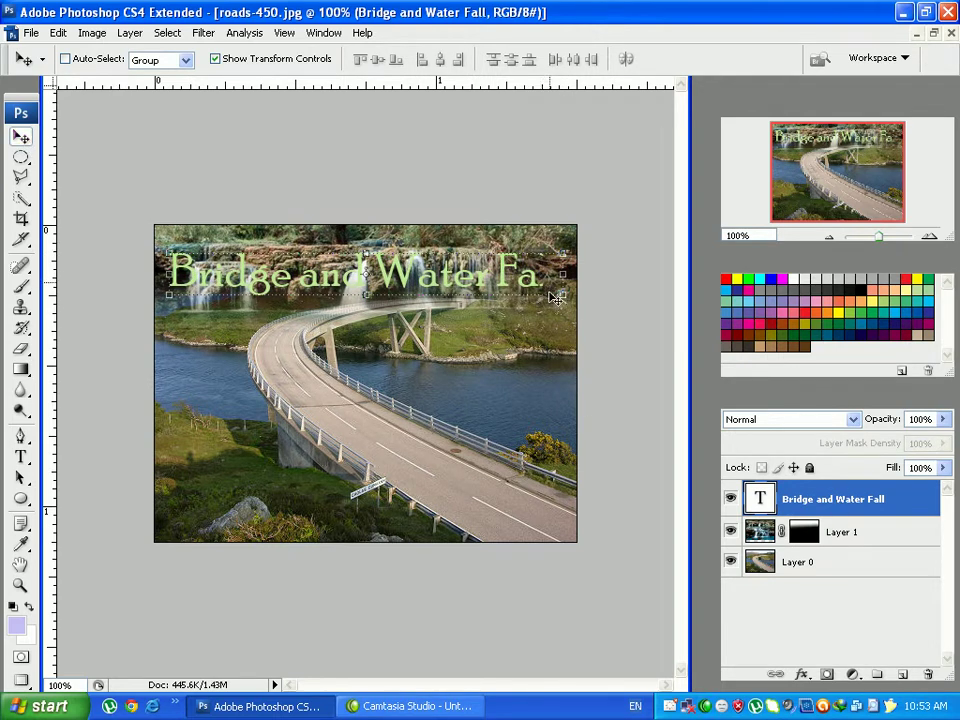
- Reopen the "Bridge and Water Fall" text layer for editing to redraw its lettering, and commit it without changing the wording
click(826, 534)
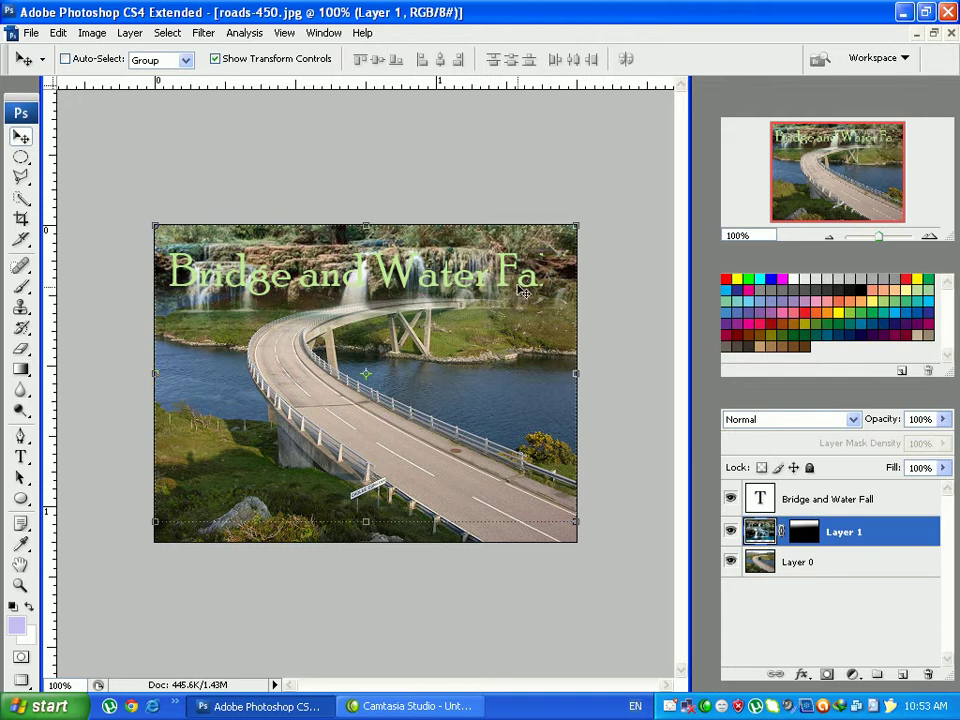
click(797, 500)
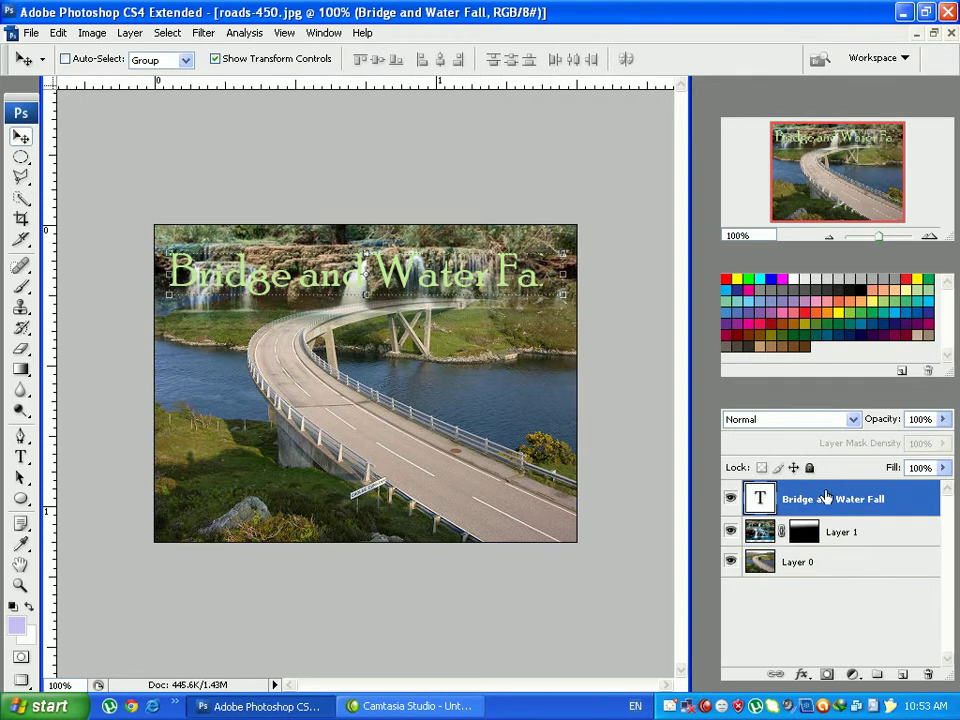
click(21, 458)
click(368, 270)
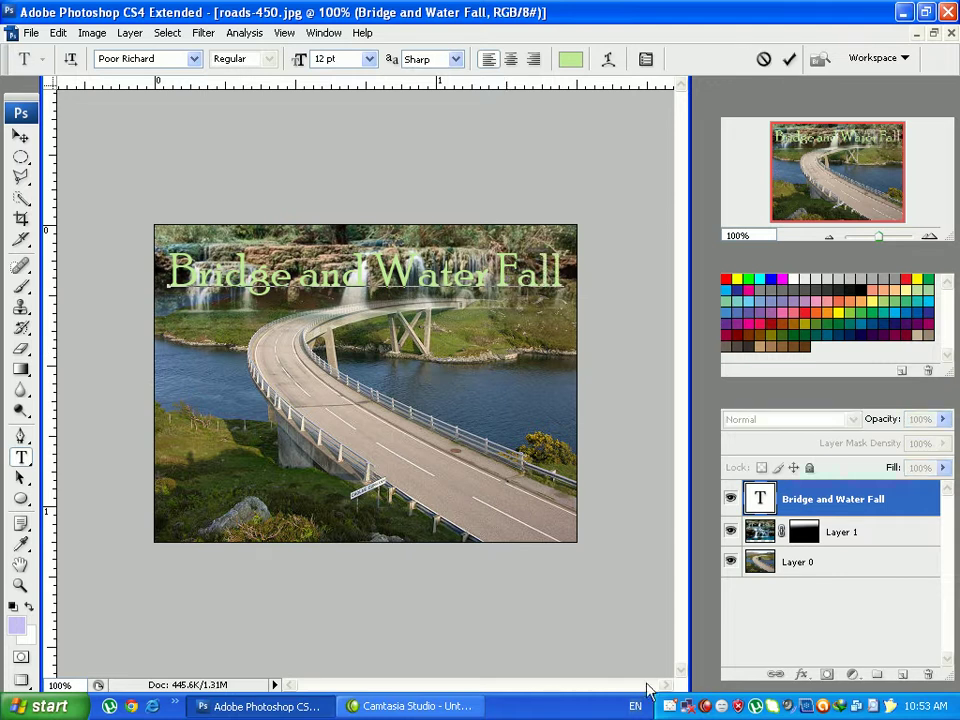
click(790, 61)
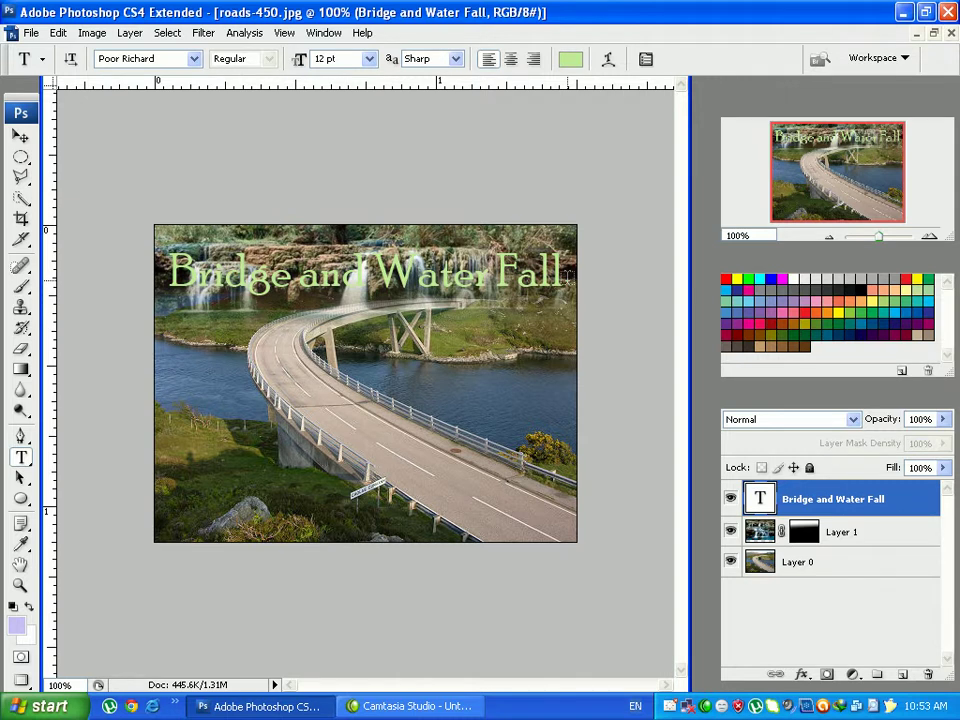
- Try blue, purple and red hues for the title text, and set its color to dark yellow, #cdcb0d
click(570, 59)
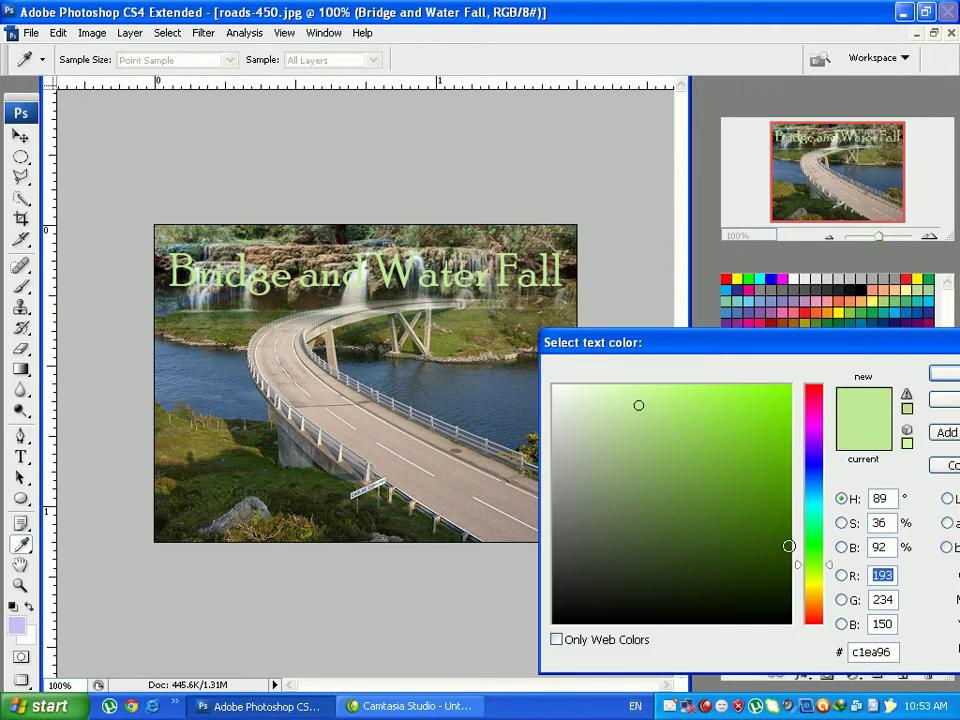
click(815, 490)
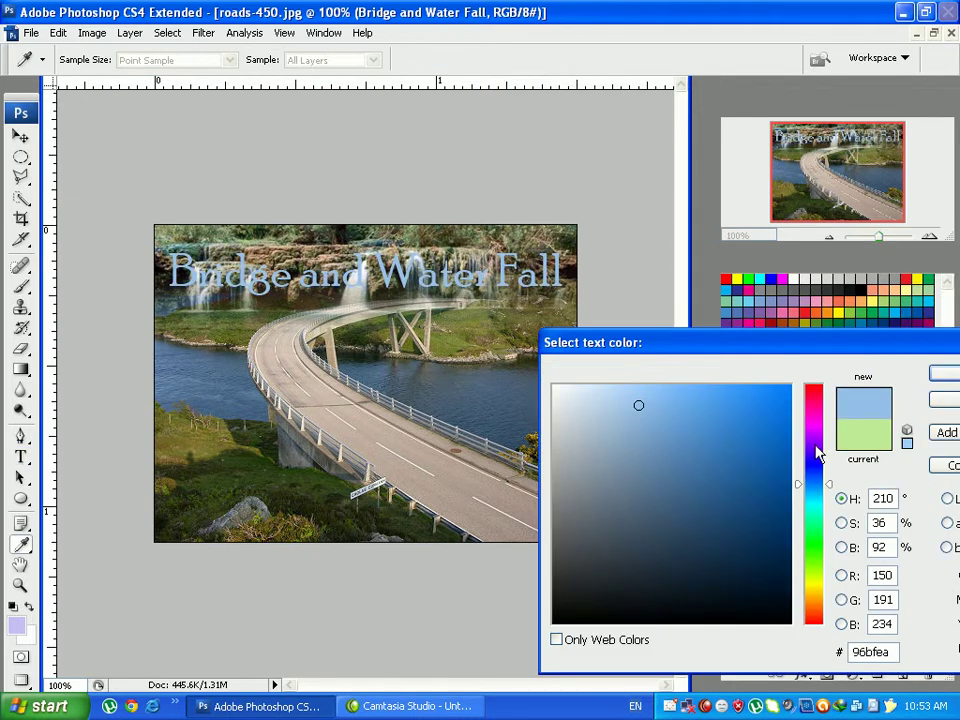
click(815, 443)
click(815, 405)
click(817, 394)
click(815, 433)
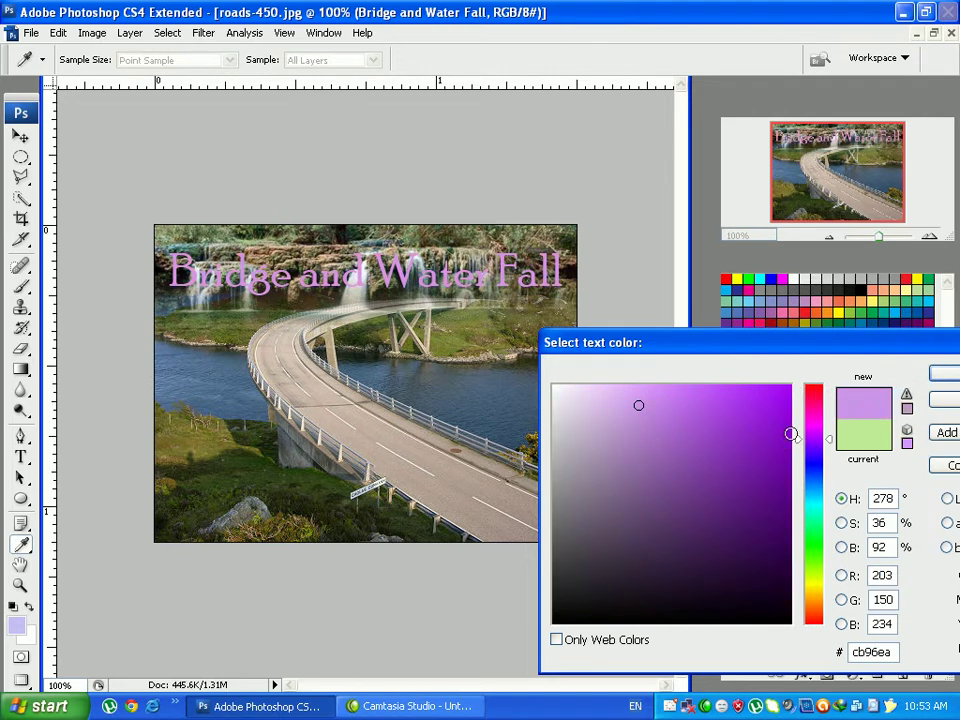
click(813, 389)
click(776, 431)
click(811, 457)
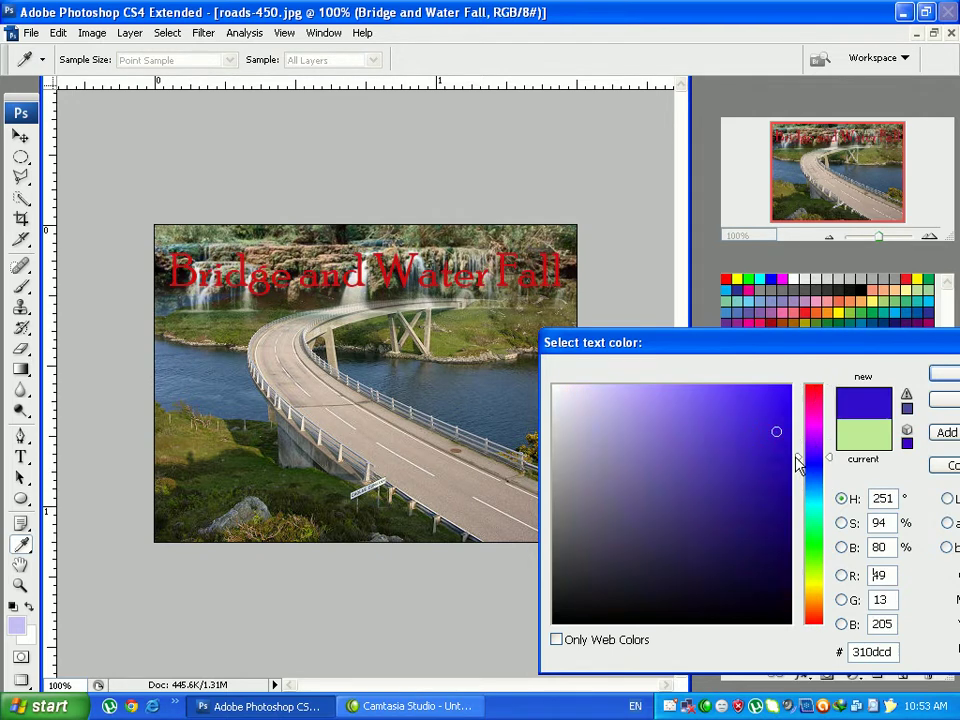
click(815, 586)
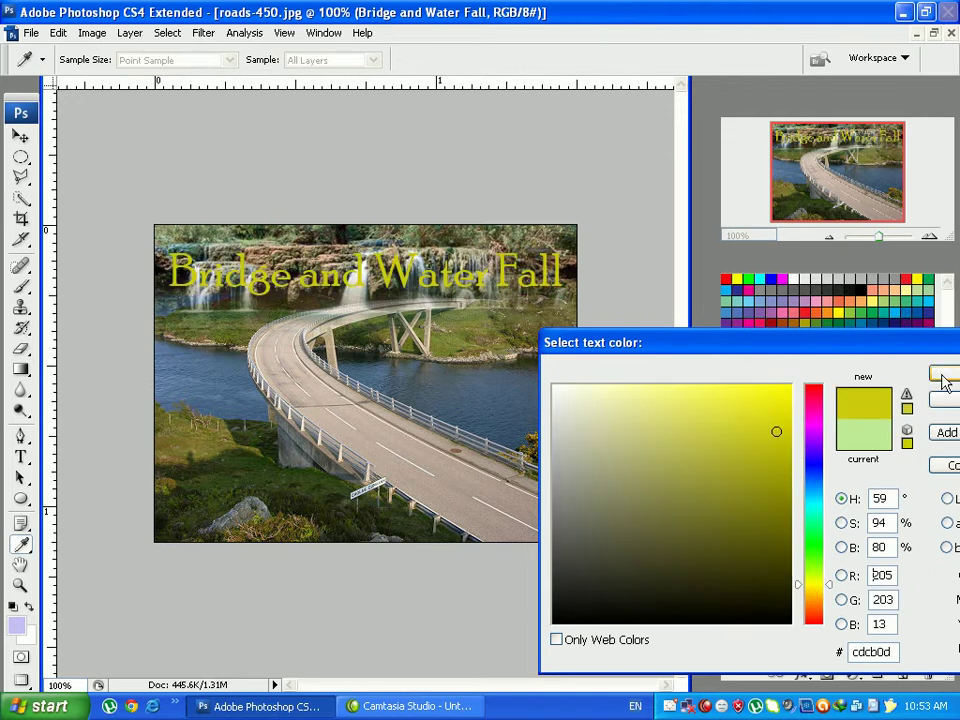
key(Return)
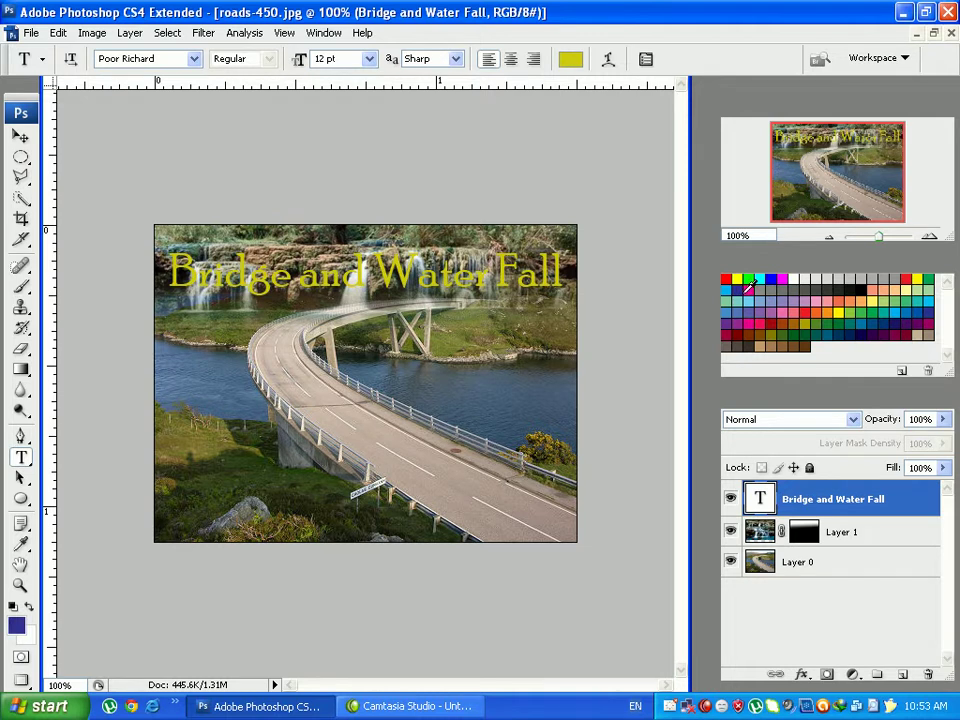
- Sample several color swatches and set the foreground color to bright cyan blue
click(759, 286)
click(777, 299)
click(909, 286)
click(926, 290)
click(899, 313)
- Try light yellow and near-black for the title text, and set its color to a dark red
click(570, 59)
mouse_move(735, 423)
mouse_down()
mouse_move(729, 401)
mouse_move(697, 402)
mouse_up()
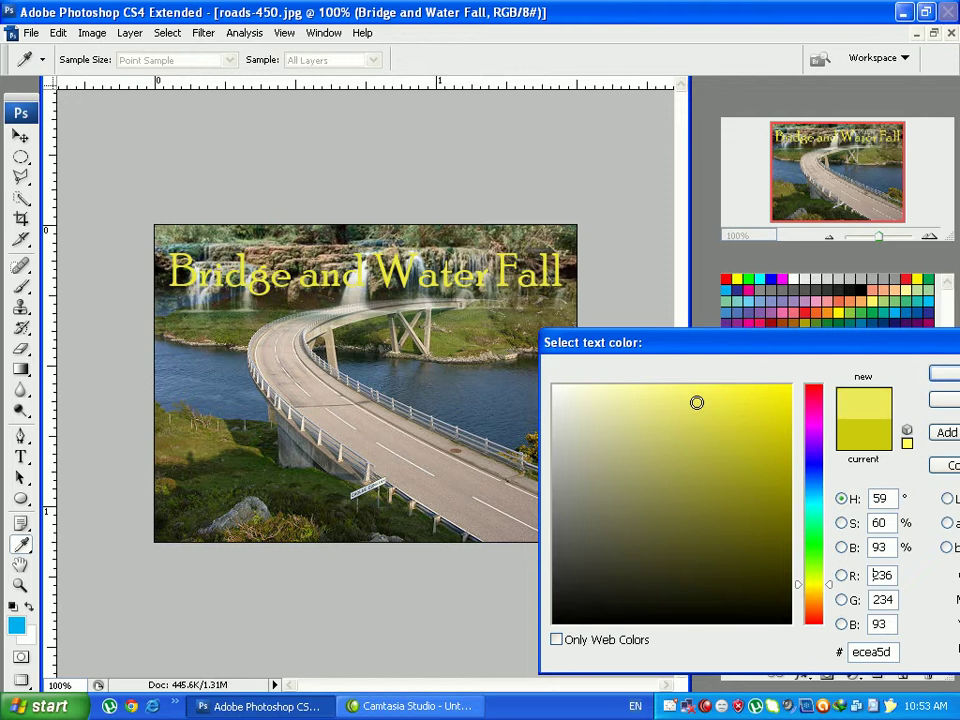
drag(913, 351, 836, 306)
click(520, 566)
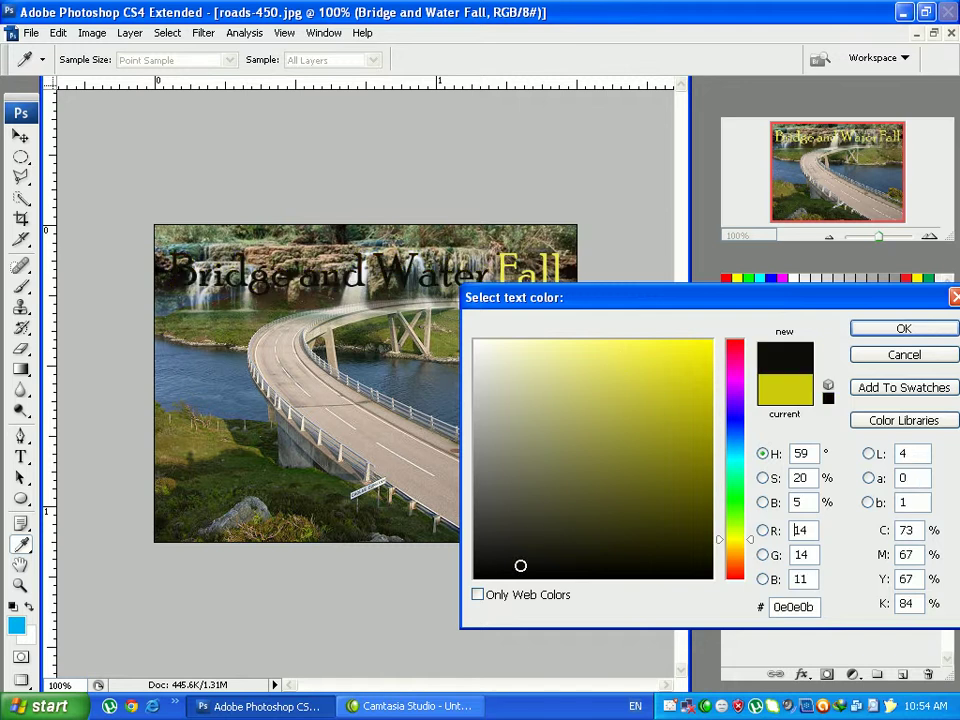
drag(814, 300, 846, 143)
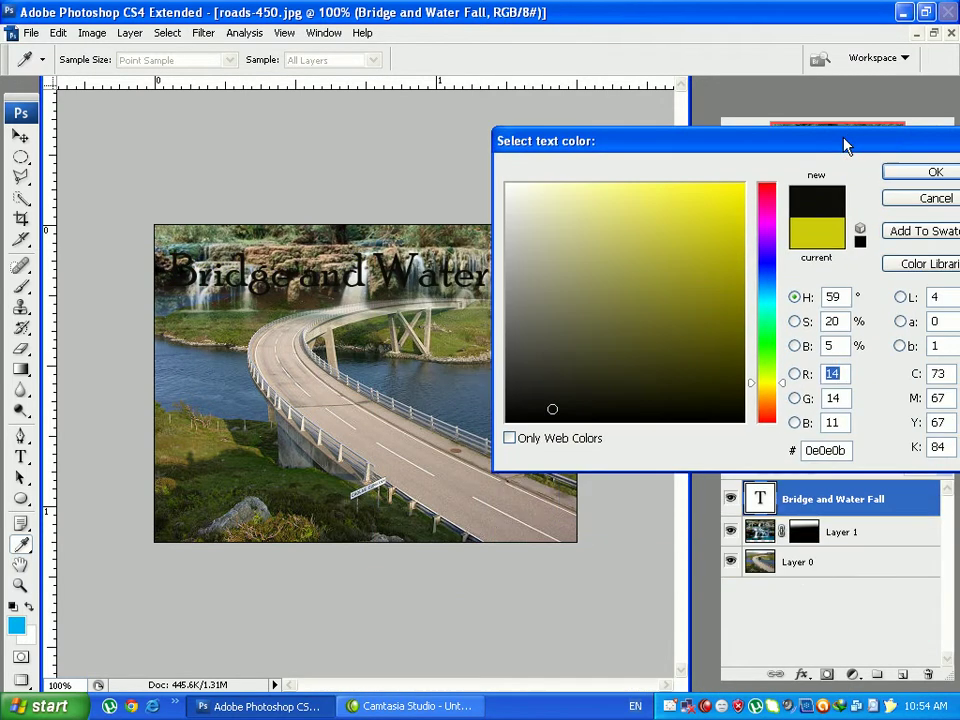
drag(768, 390, 768, 416)
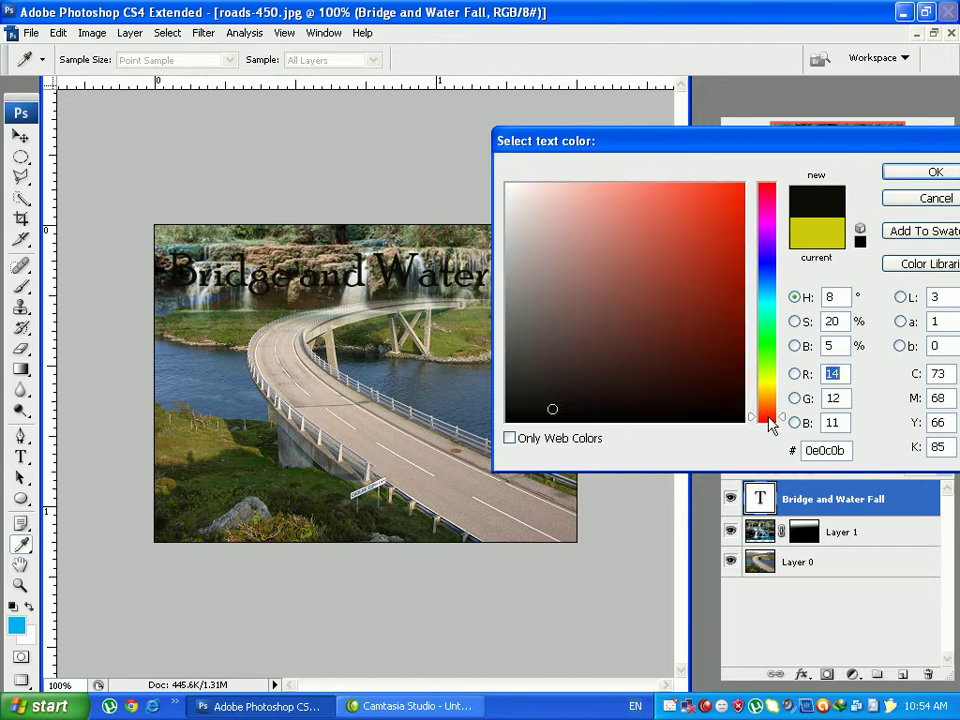
click(739, 197)
click(743, 268)
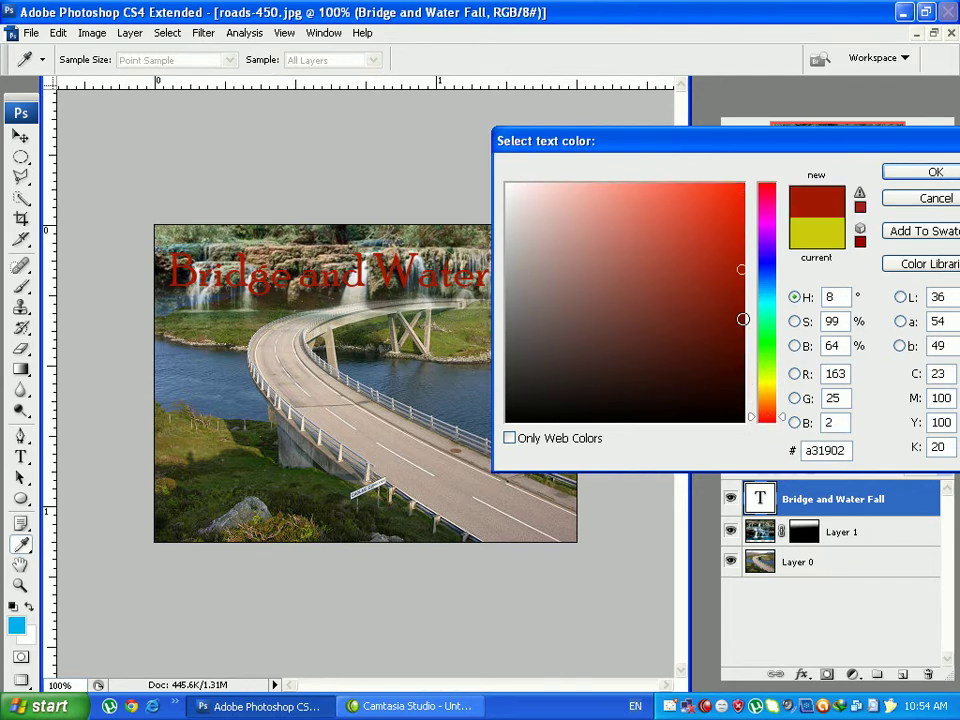
click(743, 319)
click(930, 172)
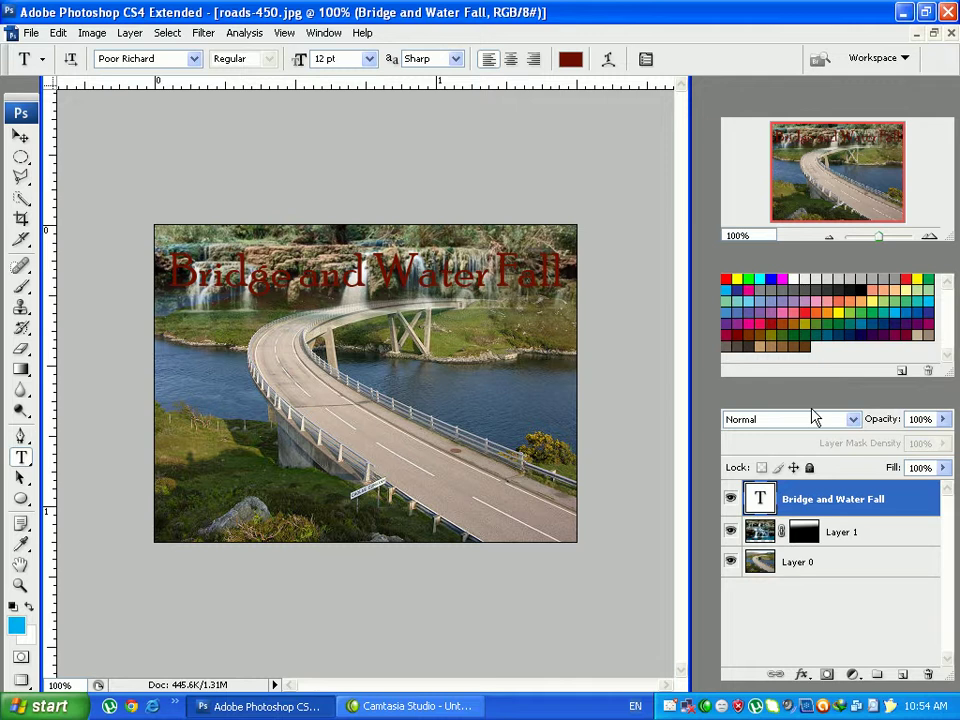
- Add an Outer Glow layer style with a size of about 6 px to the "Bridge and Water Fall" text layer
right_click(838, 505)
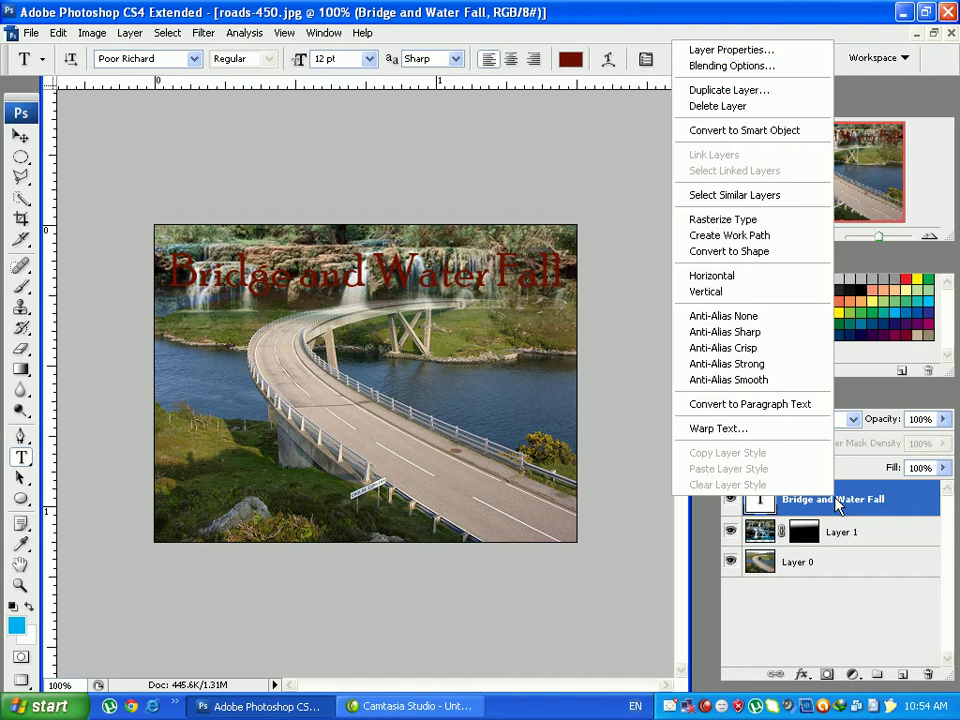
click(713, 66)
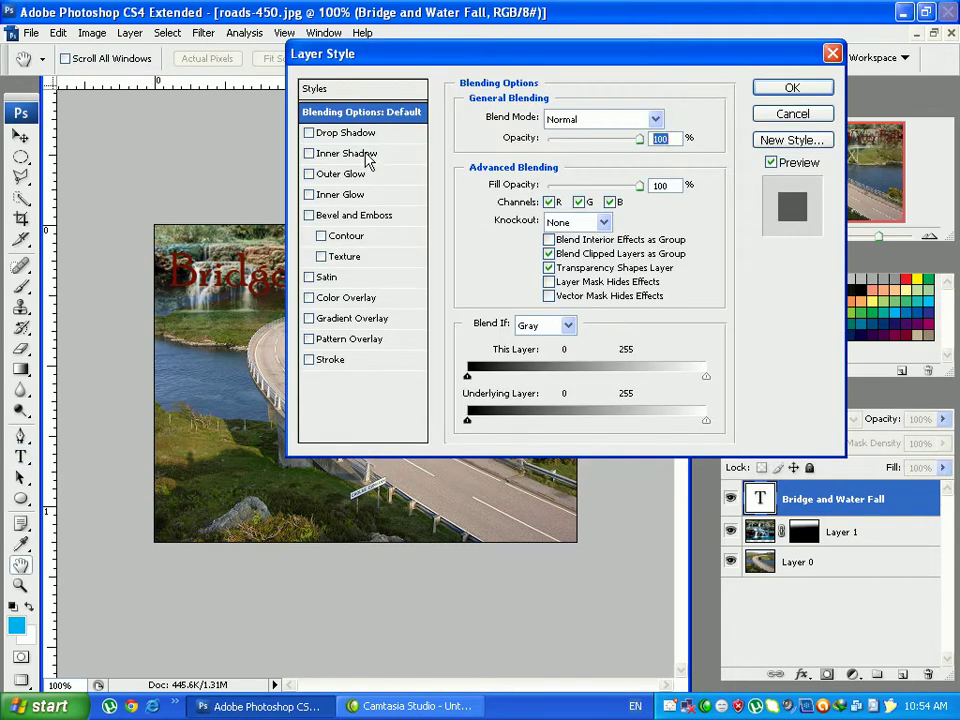
drag(356, 54, 612, 84)
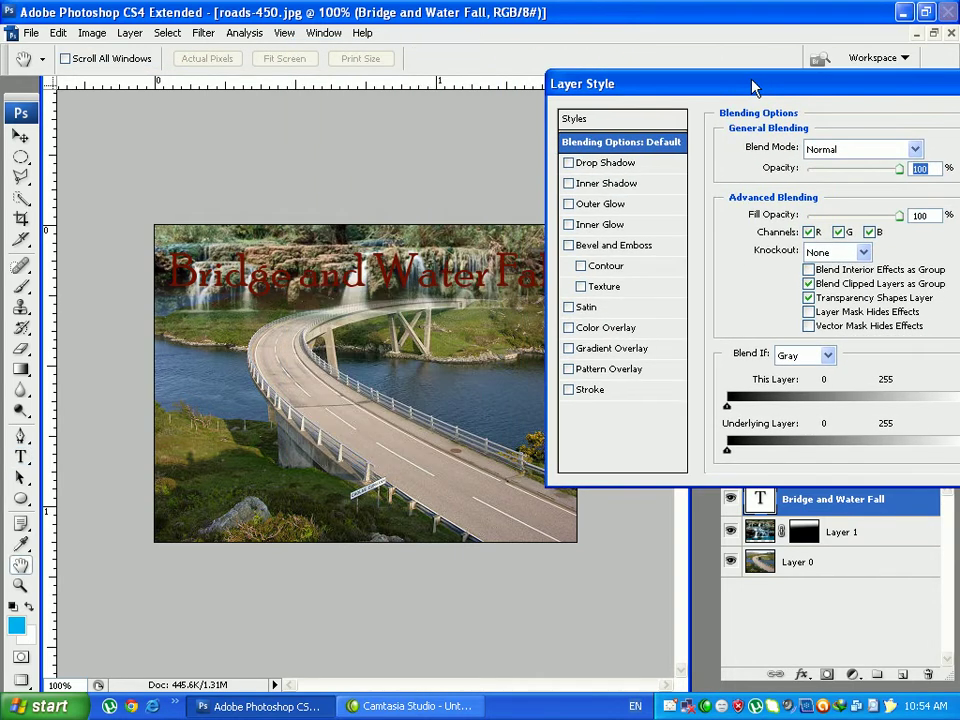
click(603, 205)
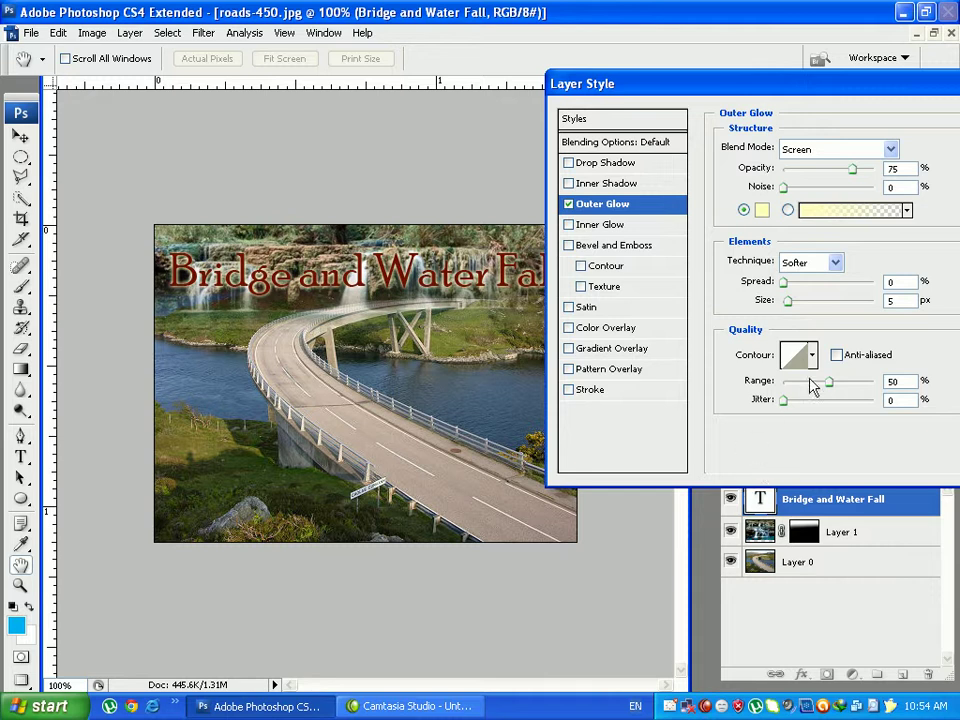
click(788, 301)
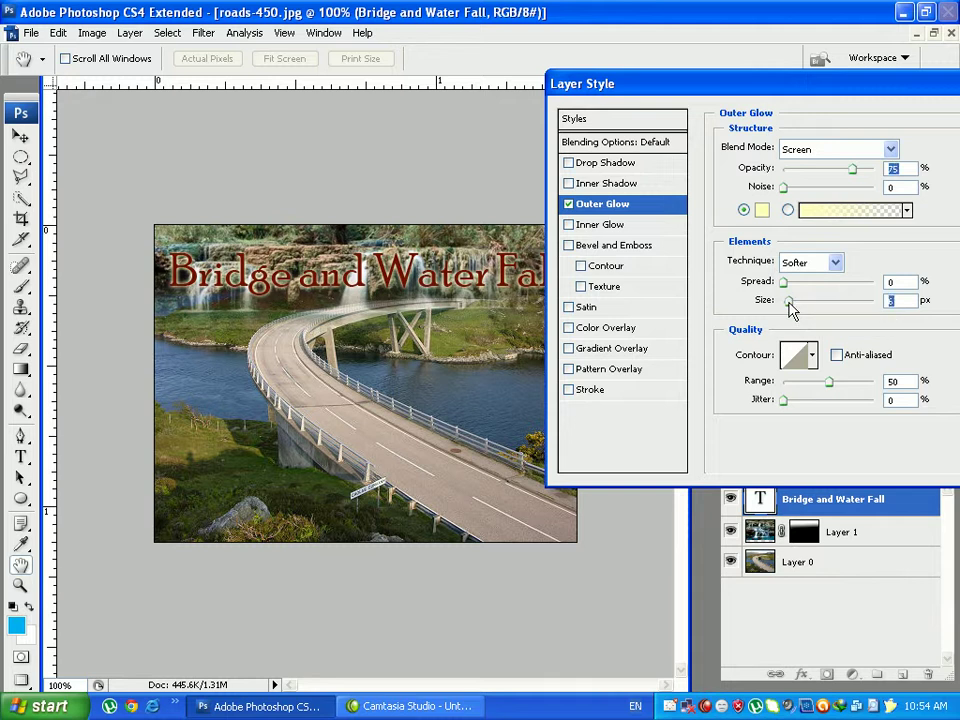
drag(789, 304, 791, 305)
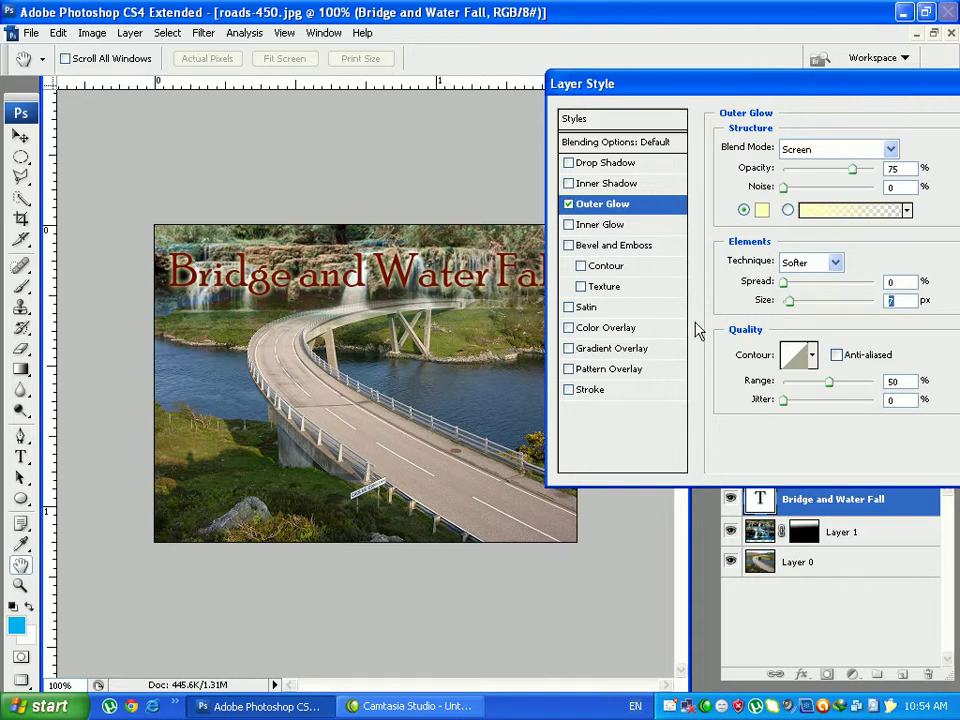
drag(762, 84, 487, 420)
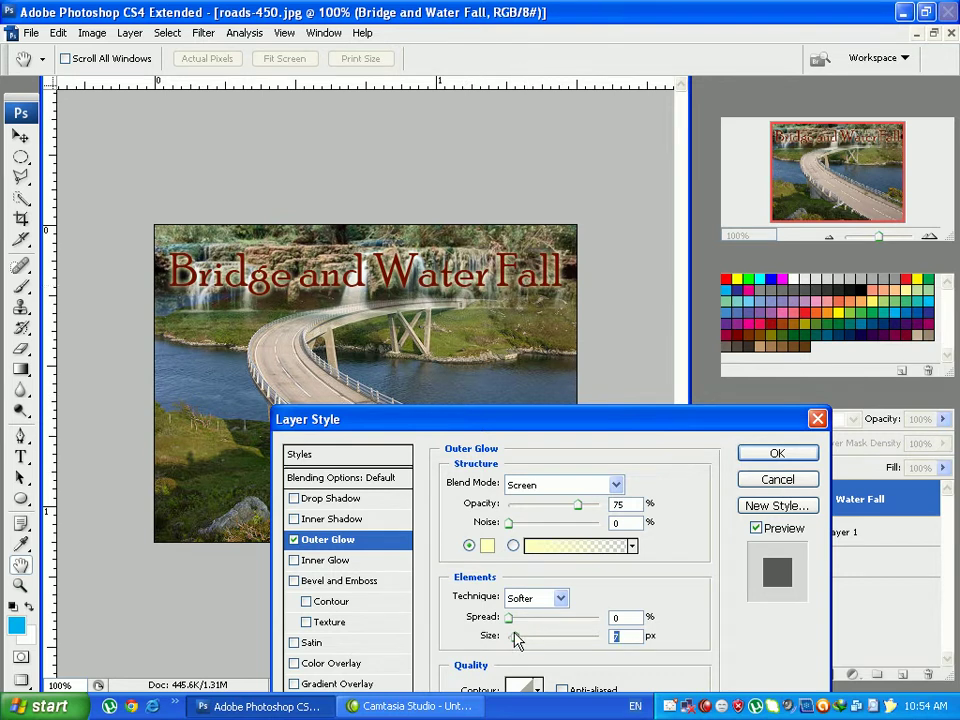
mouse_move(515, 637)
mouse_down()
mouse_move(536, 636)
mouse_move(517, 648)
mouse_up()
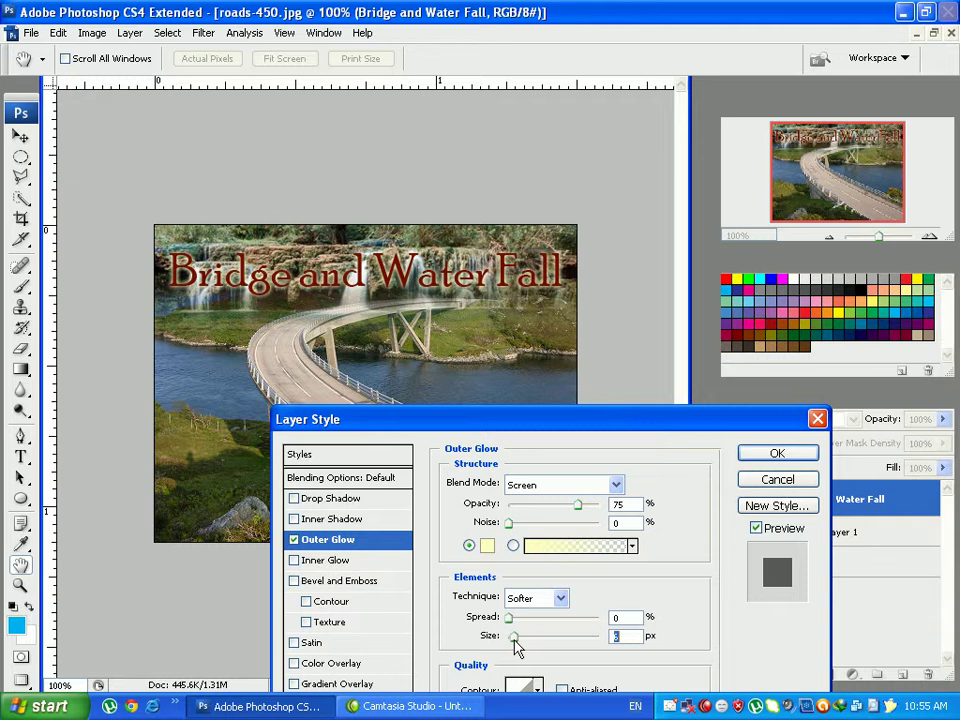
drag(517, 648, 516, 648)
click(777, 453)
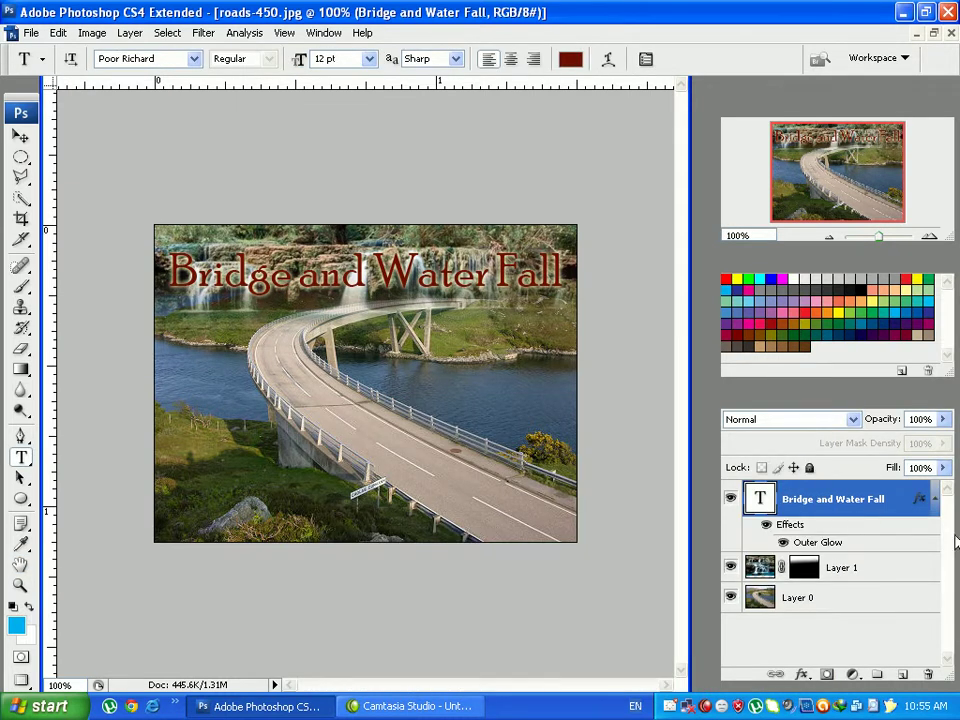
- Duplicate the title text layer as "Bridge and Water Fall copy" and leave the copy selected
right_click(838, 505)
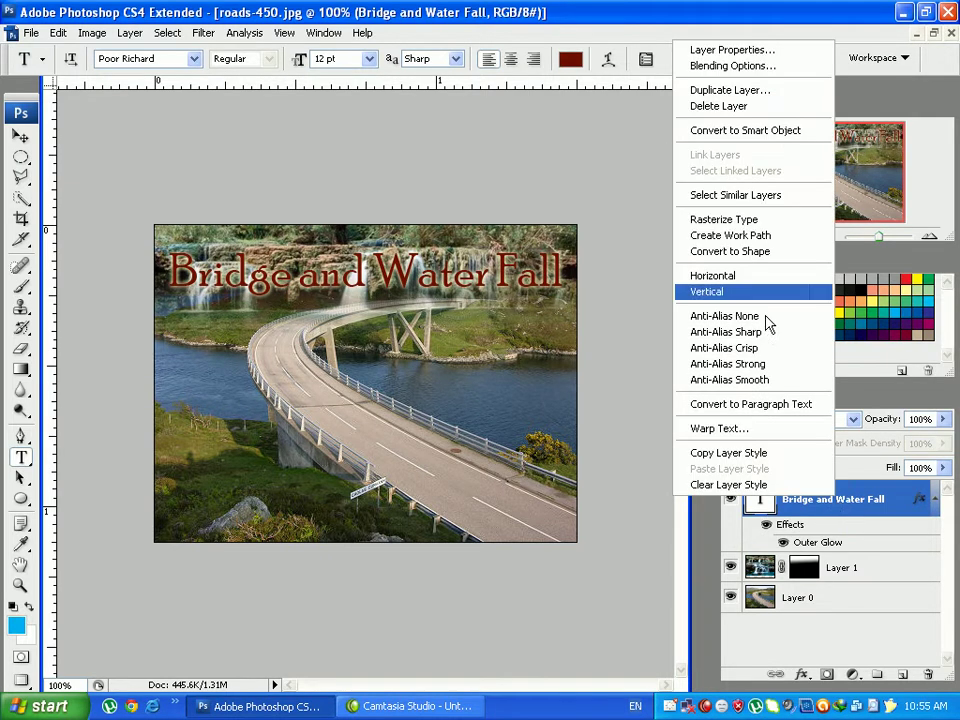
click(743, 95)
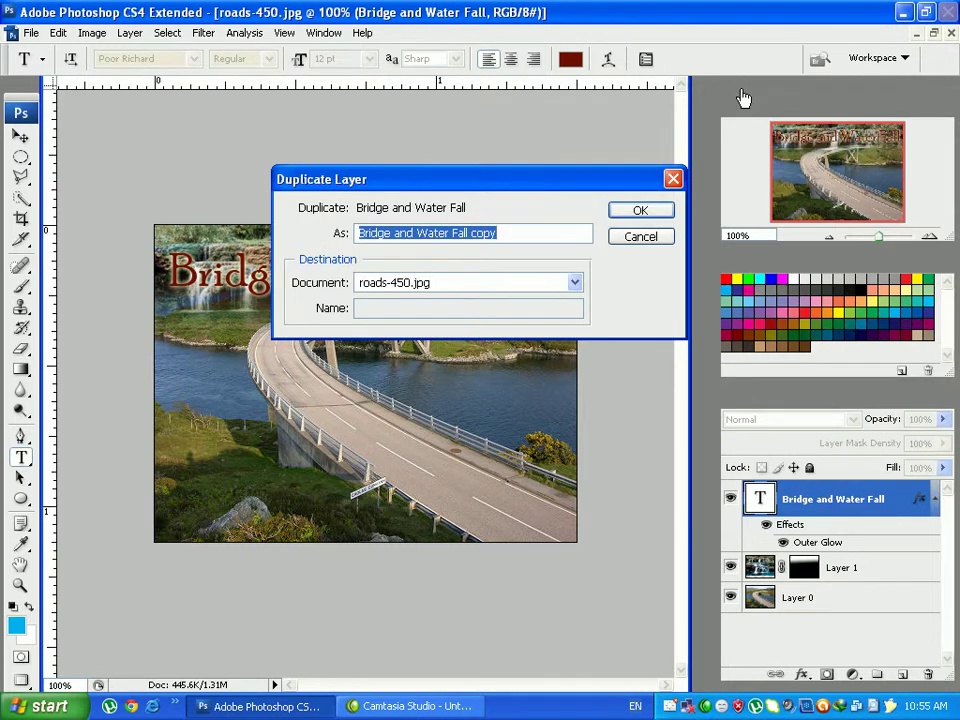
click(640, 211)
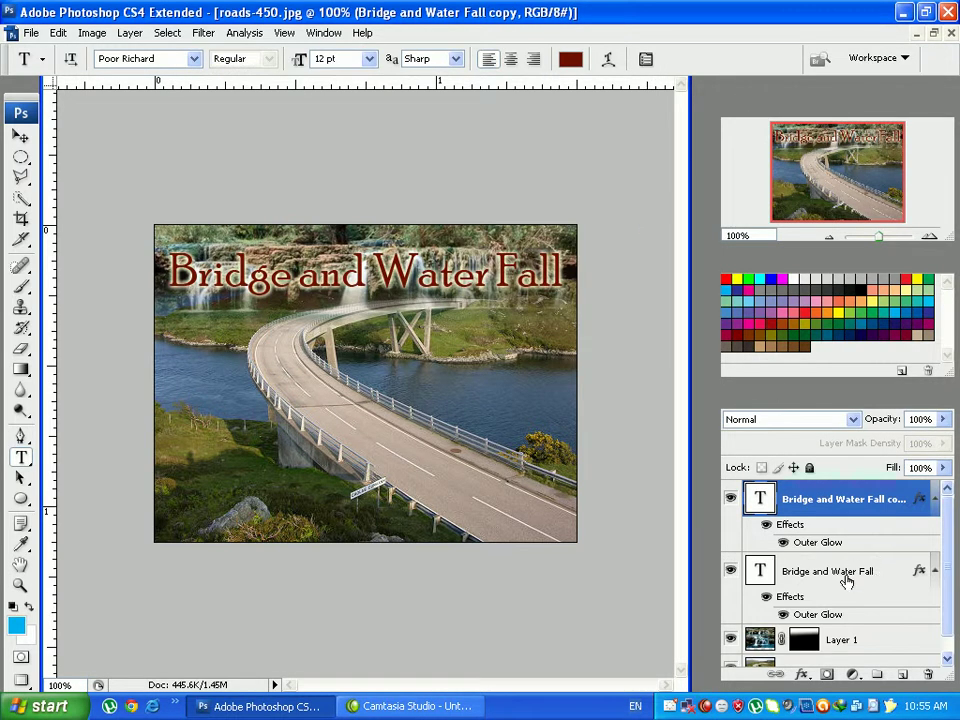
click(785, 576)
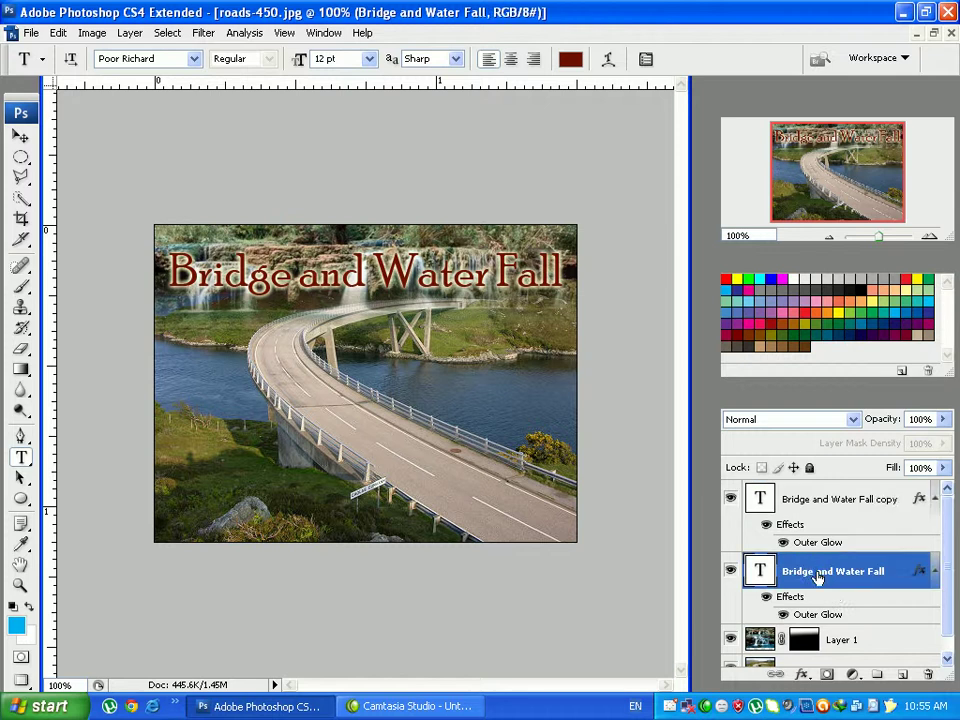
click(801, 507)
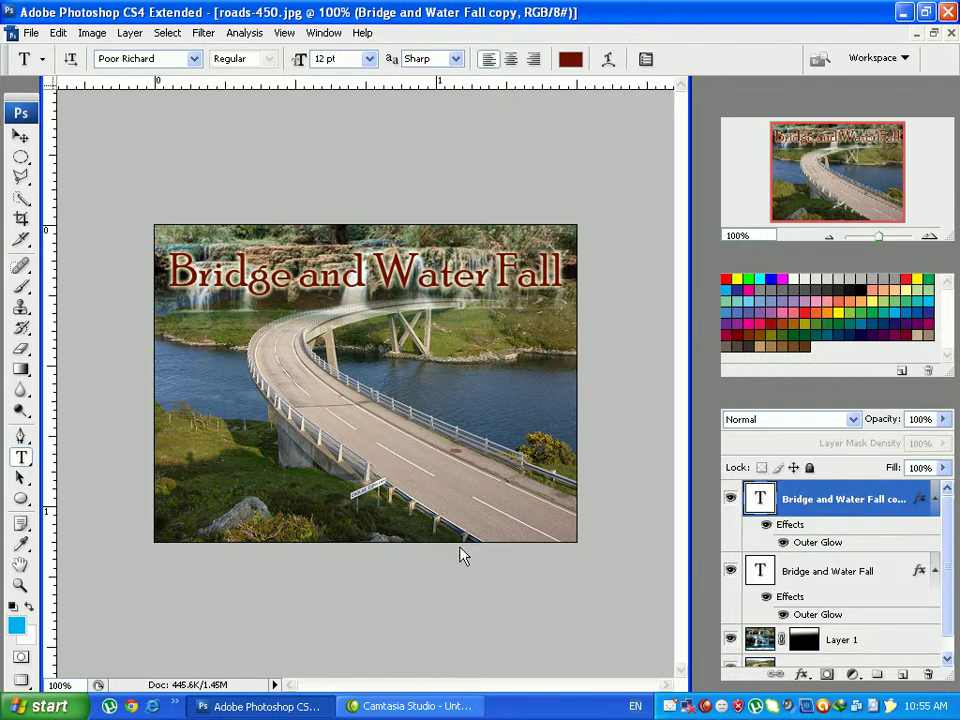
- Set the text color of the duplicated title layer to dark green, #035801
click(20, 479)
click(832, 570)
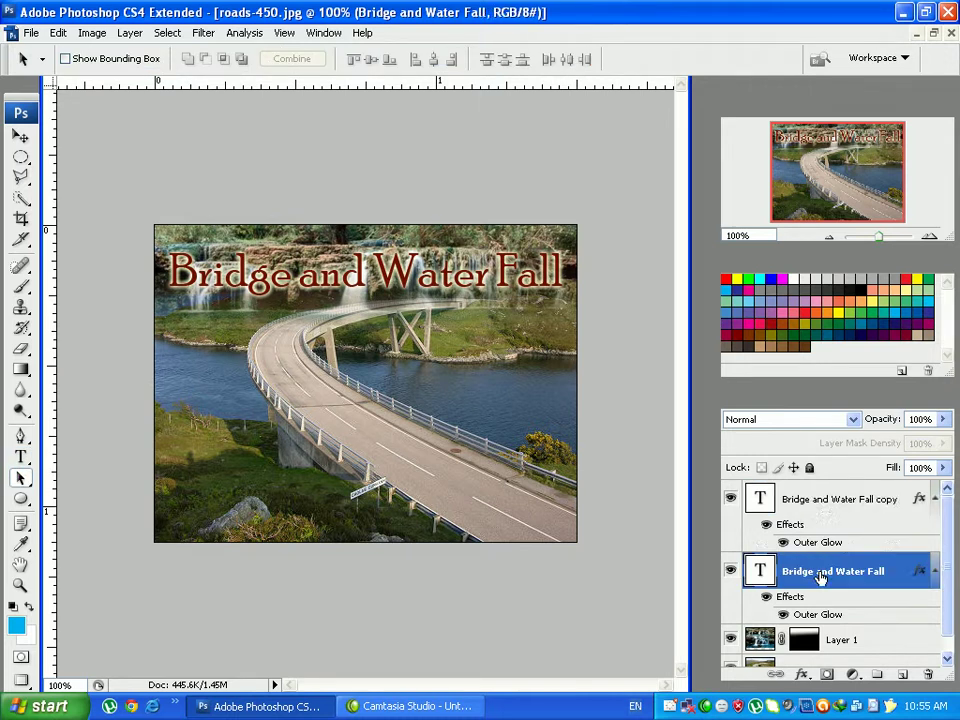
click(828, 508)
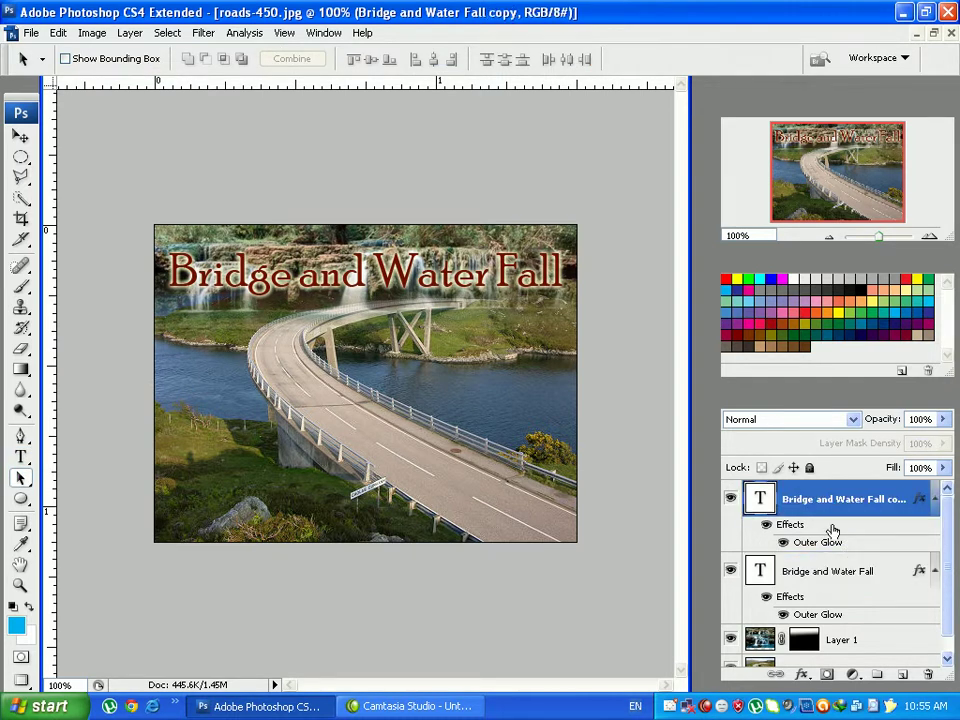
click(20, 457)
click(570, 59)
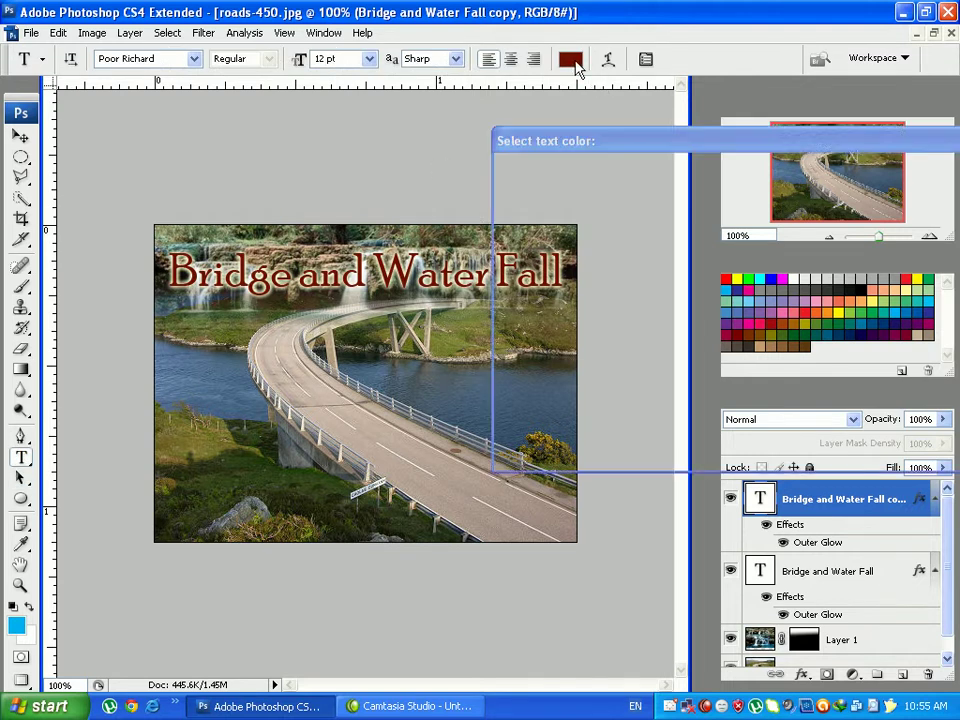
click(770, 344)
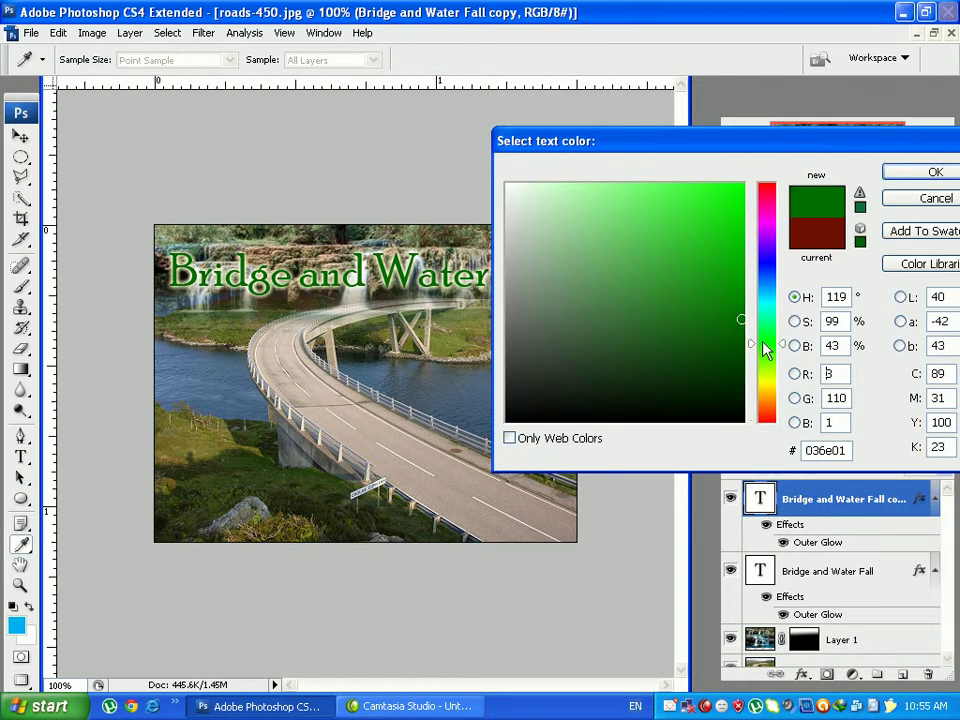
click(743, 340)
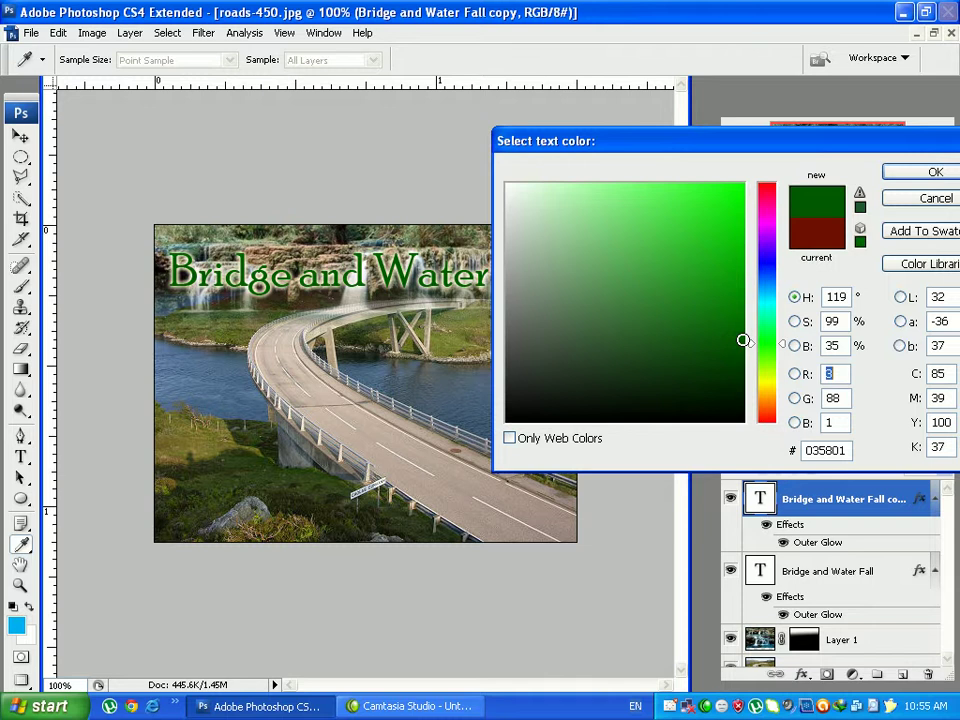
click(934, 174)
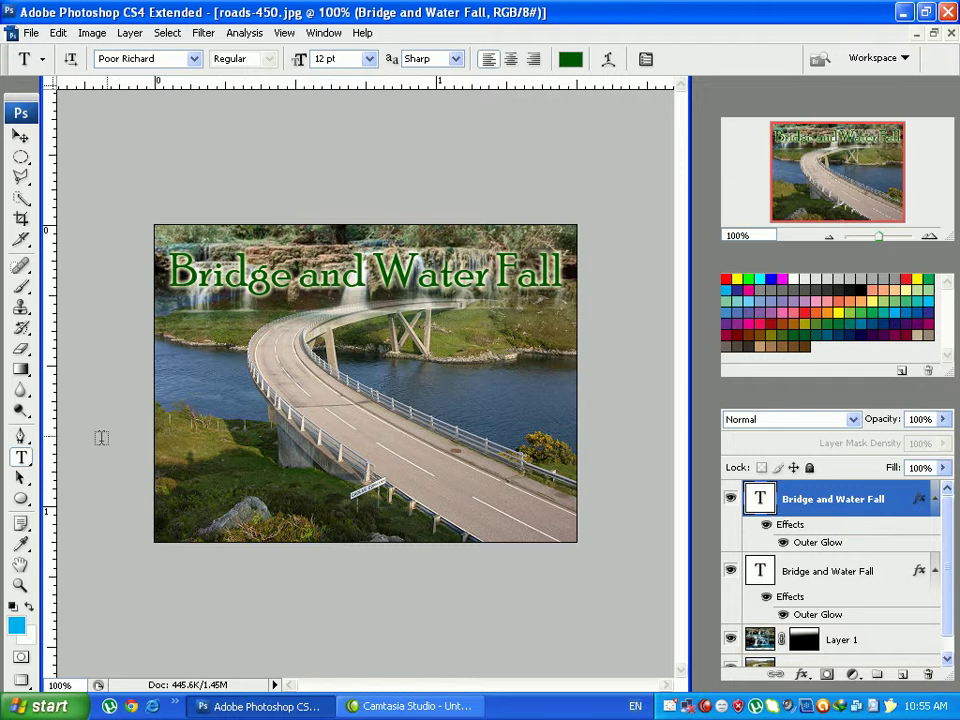
- Show the animation frames and duplicate the first frame to make a second one
click(316, 33)
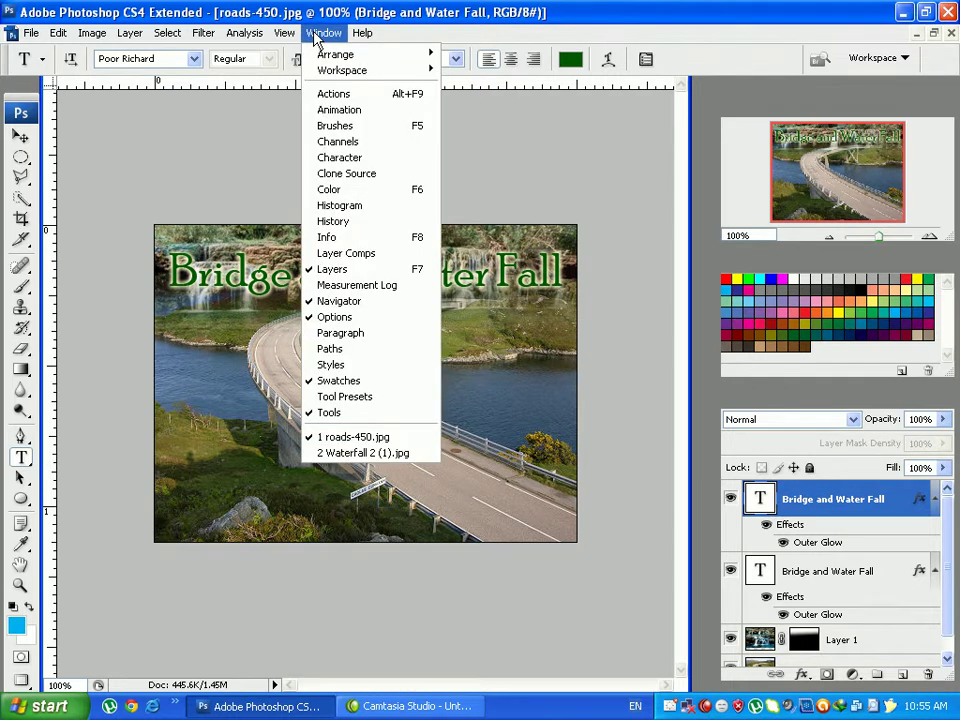
click(340, 109)
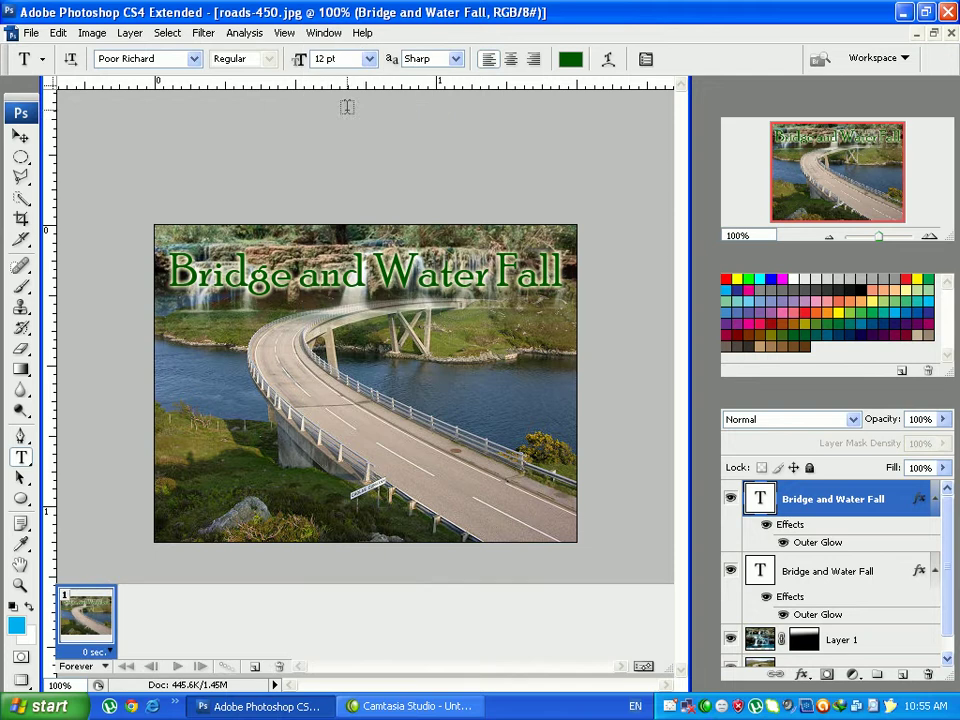
click(255, 667)
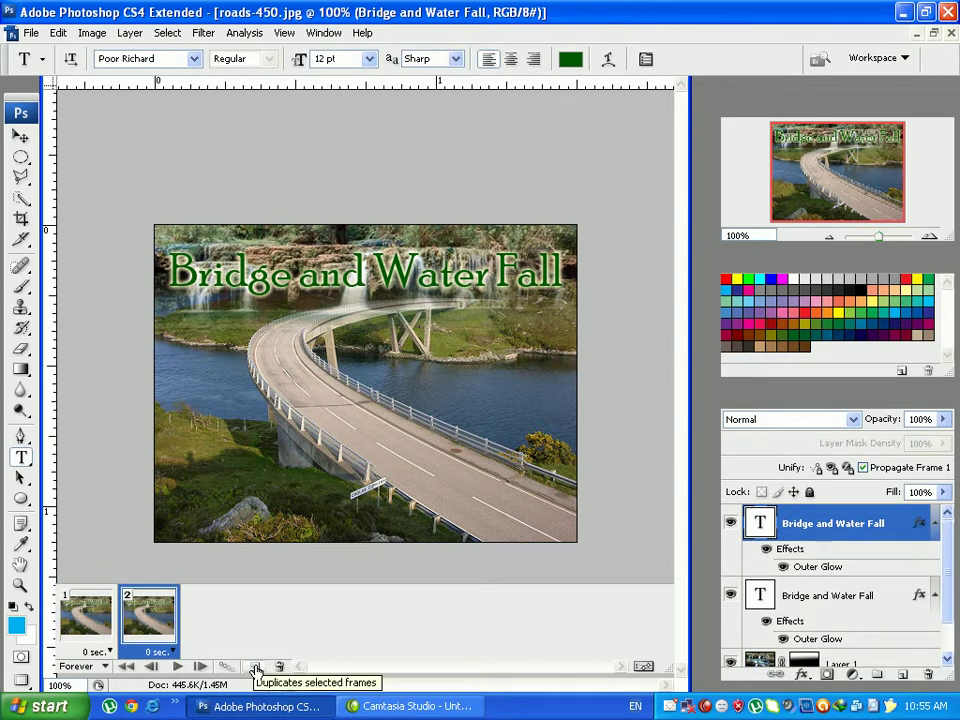
- Hide the green title layer in frame 1, and in frame 2 show the green title and hide the red one
click(88, 627)
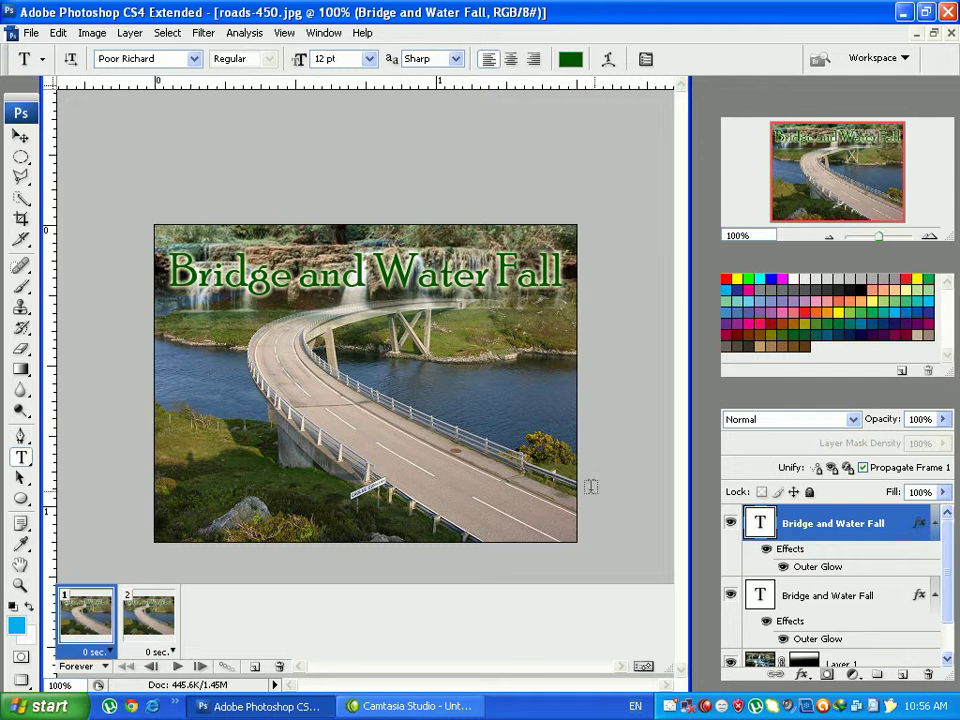
click(731, 522)
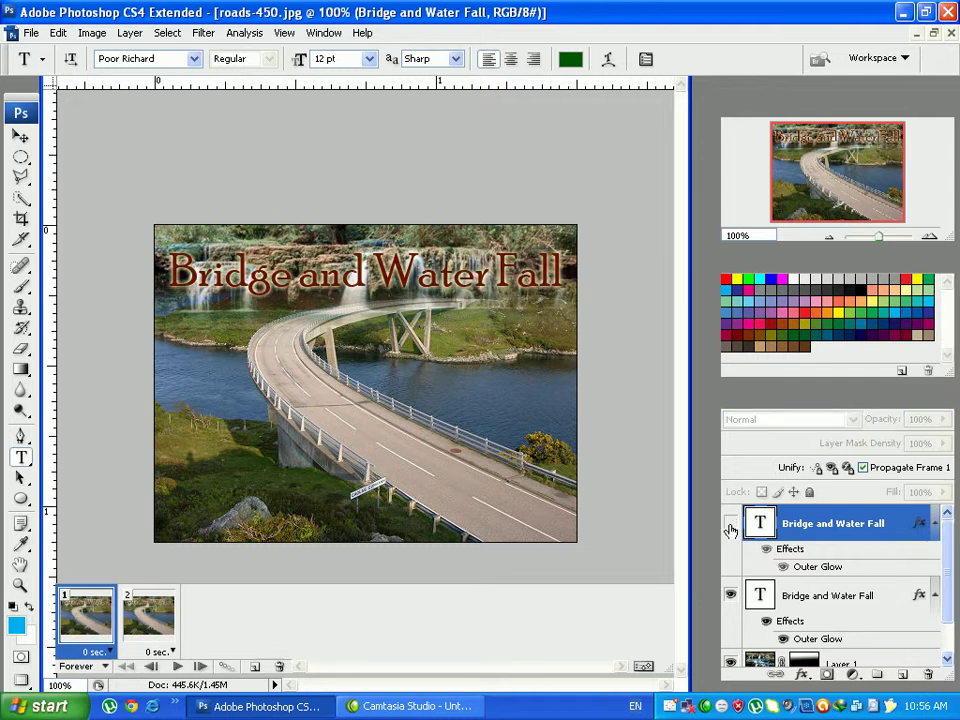
click(150, 622)
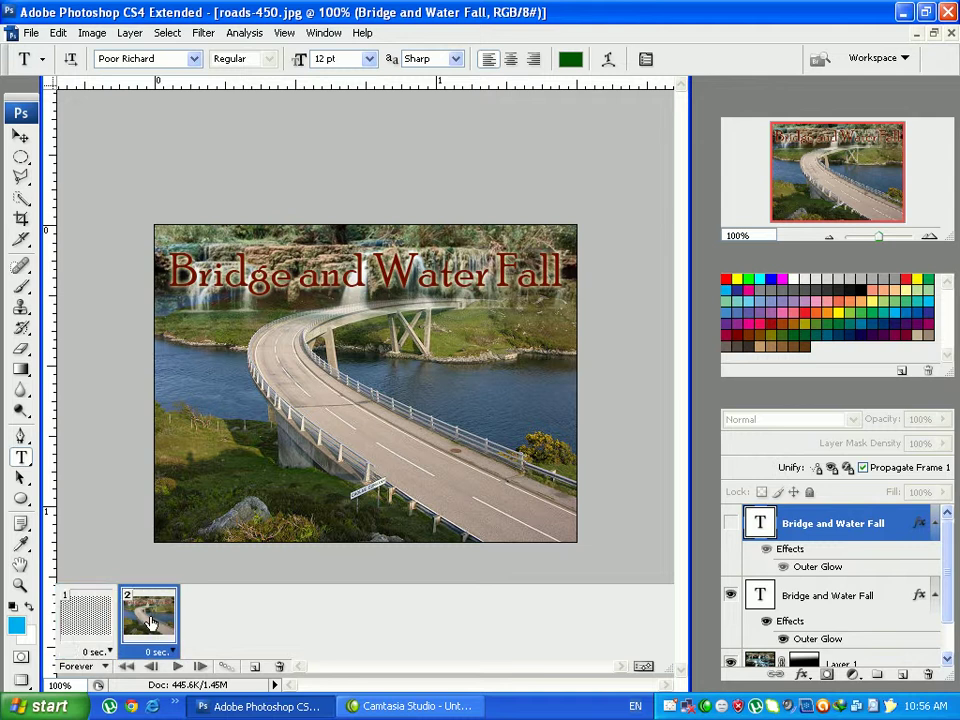
click(731, 524)
click(731, 524)
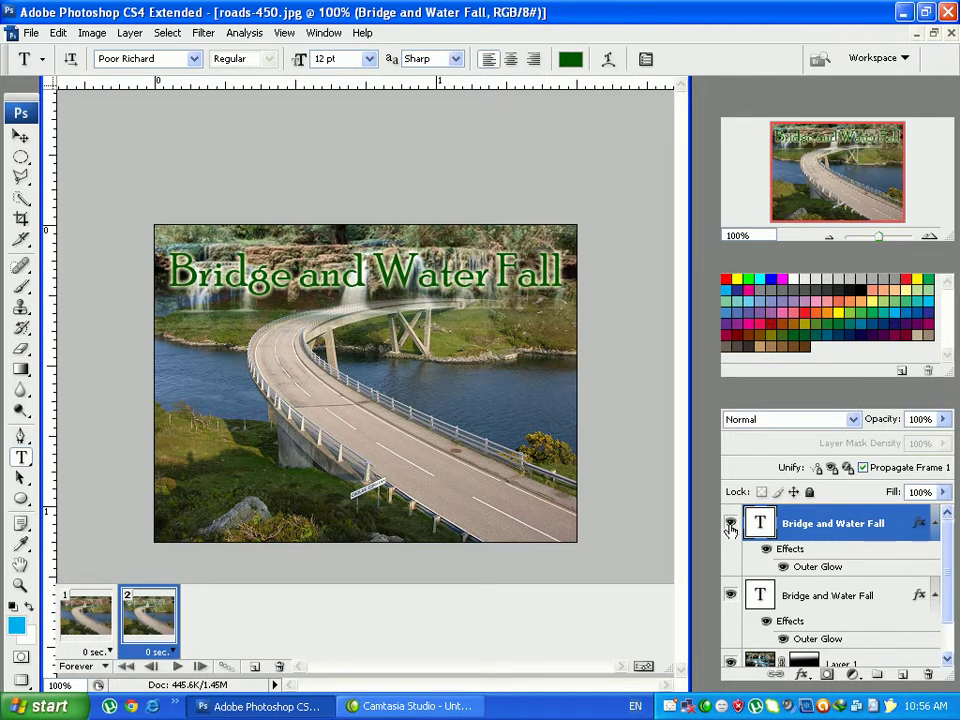
click(731, 597)
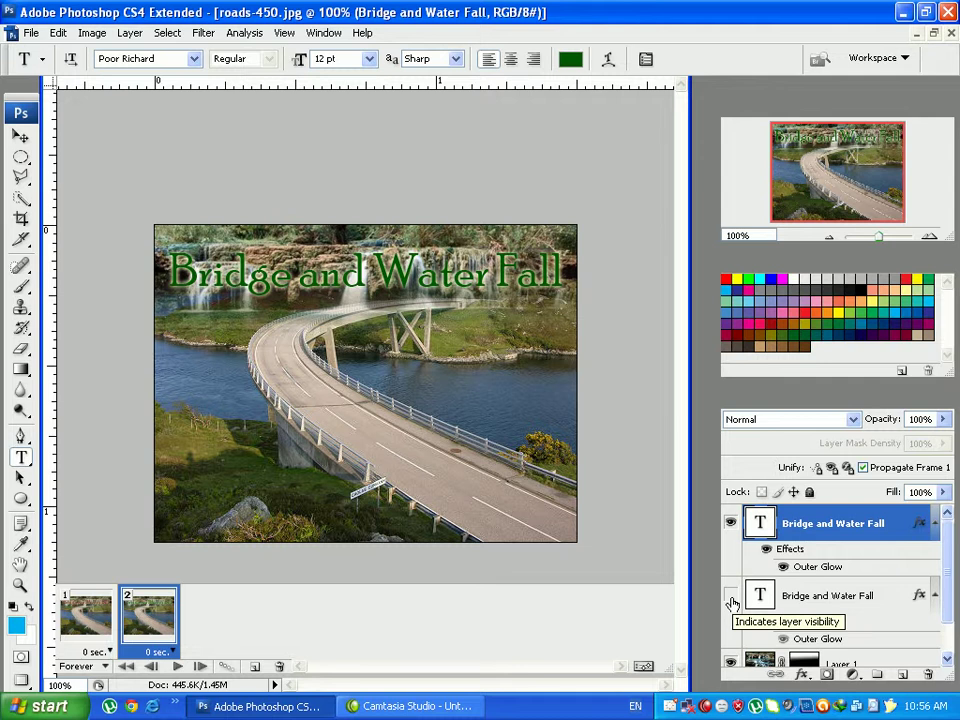
- Set the delay of both animation frames to 0.5 seconds
click(115, 652)
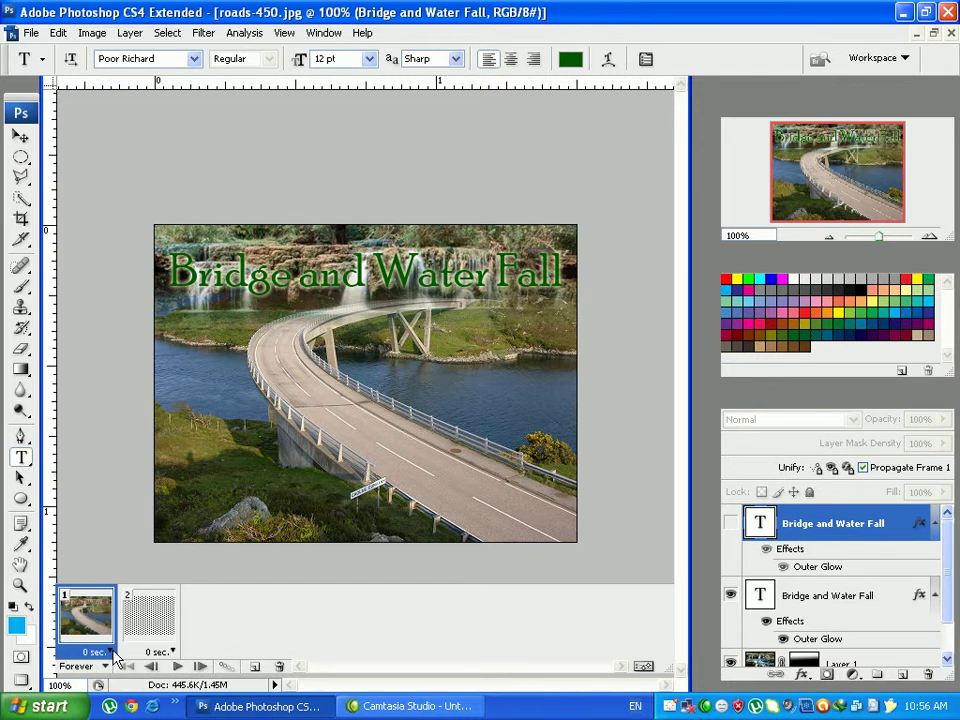
click(115, 652)
click(86, 519)
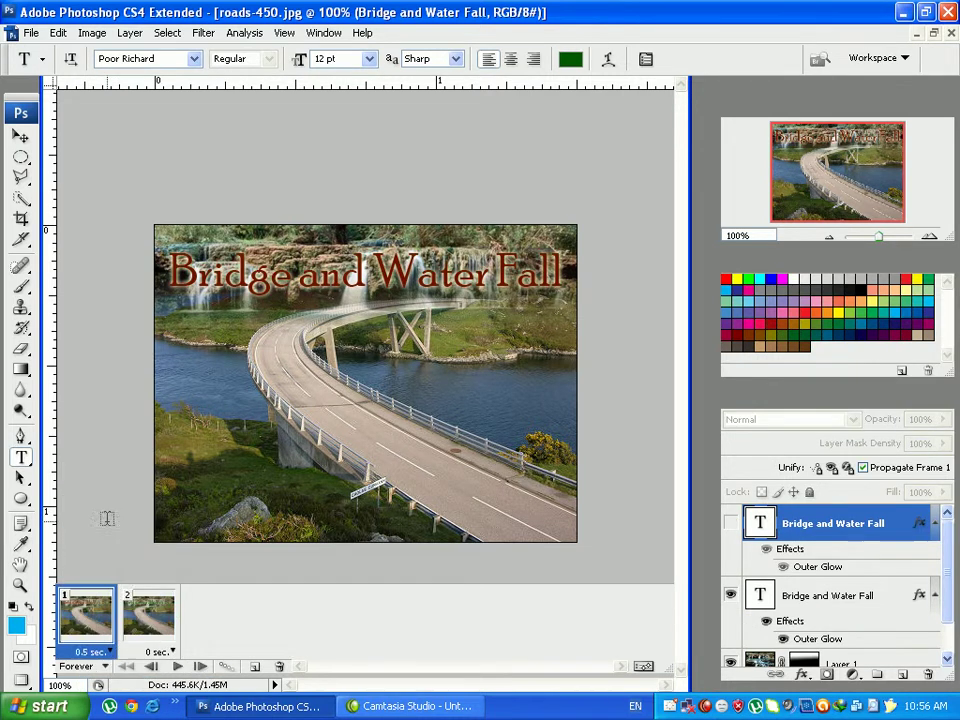
click(150, 655)
click(171, 519)
- Play the two-frame animation to preview the alternating title colors, and stop the playback
click(180, 667)
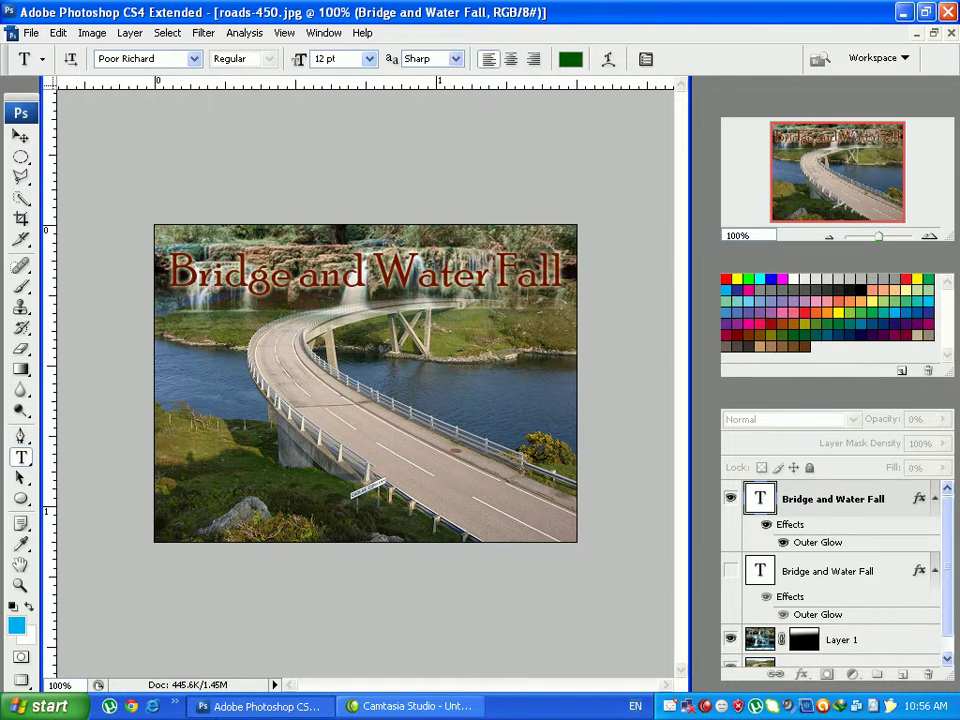
key(ctrl+z)
key(ctrl+z)
key(ctrl+z)
key(ctrl+z)
key(ctrl+z)
key(ctrl+z)
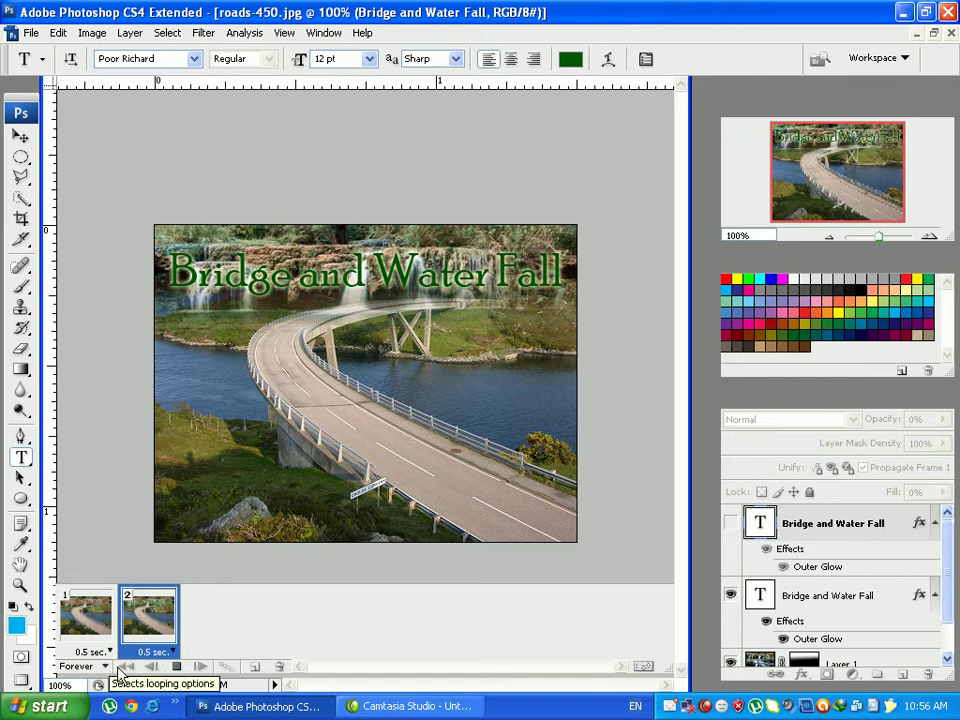
click(179, 667)
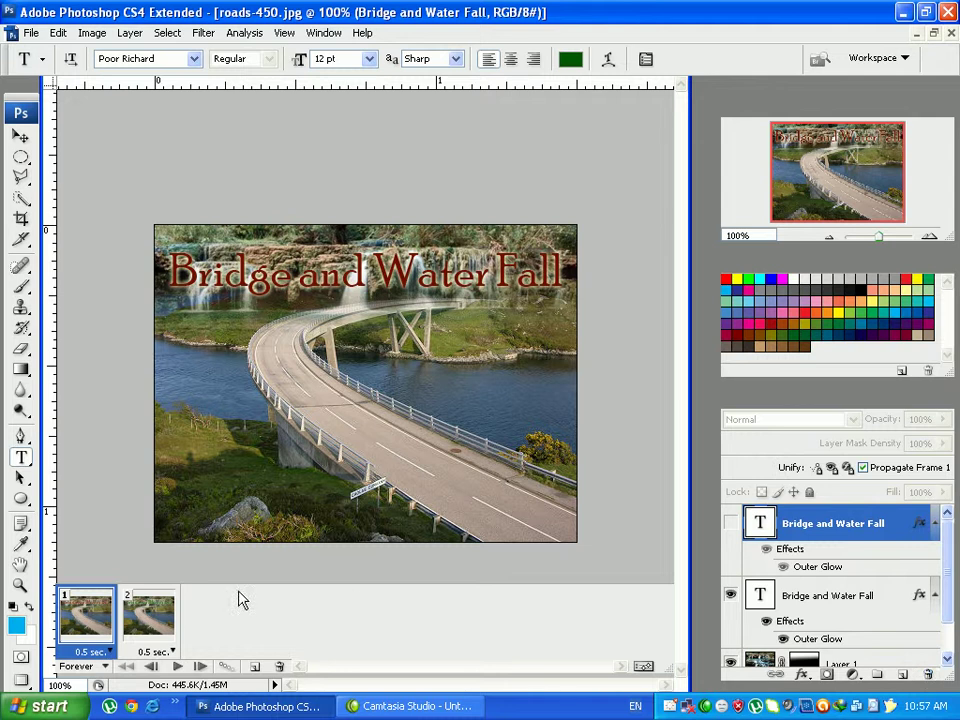
- Add the text "hello" over the riverbank below the title while animation frame 2 is active
click(146, 640)
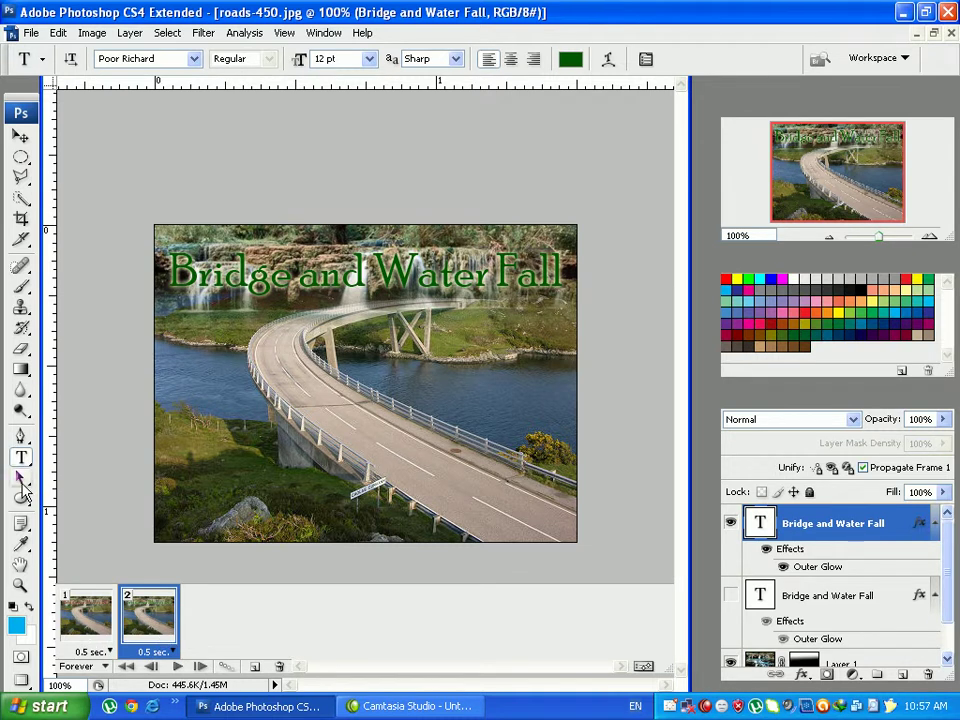
click(193, 341)
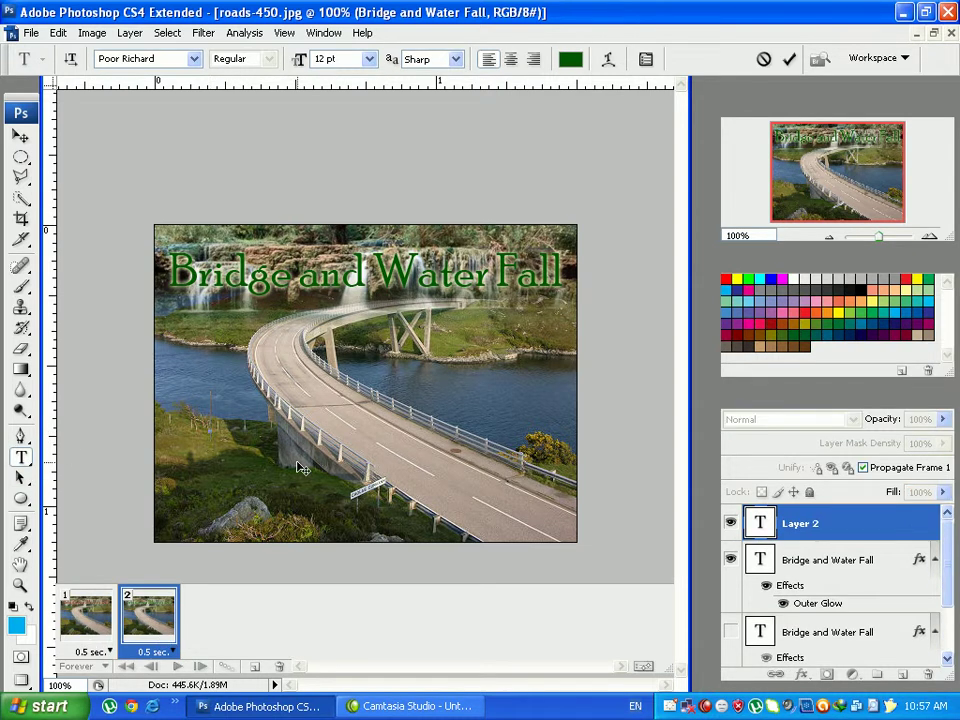
text(hello)
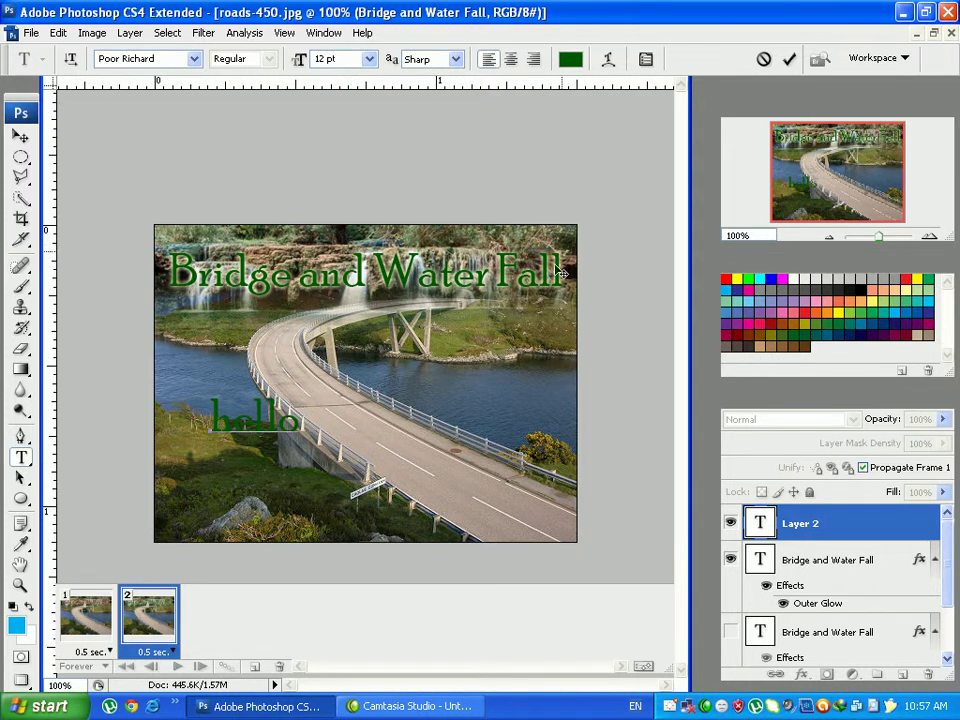
click(789, 60)
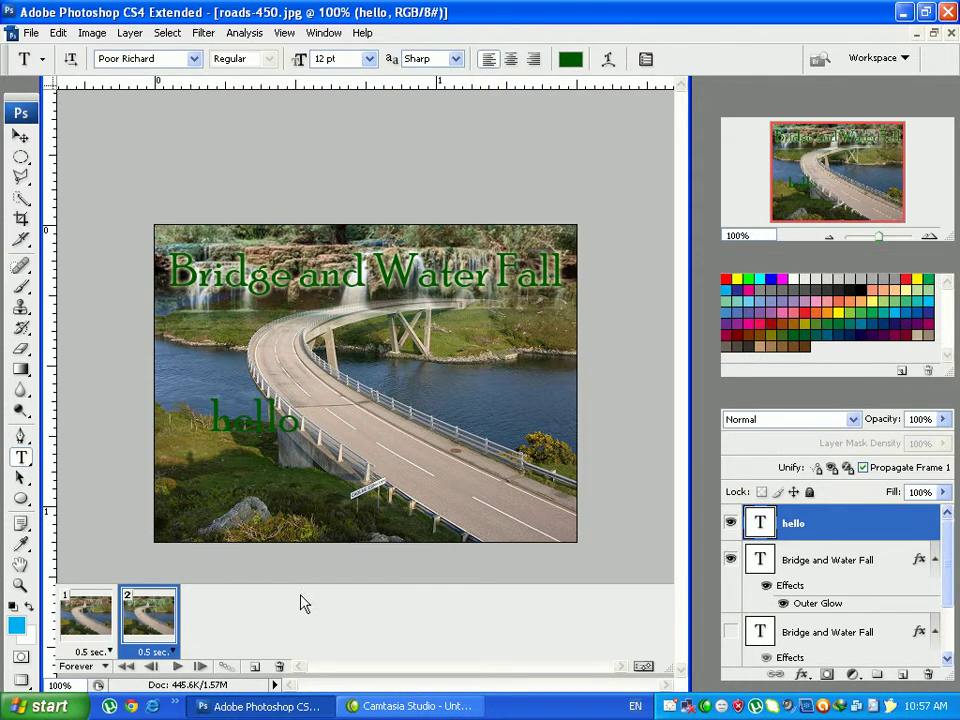
- Switch between animation frames 1 and 2 to compare how the "hello" text shows in each
click(80, 625)
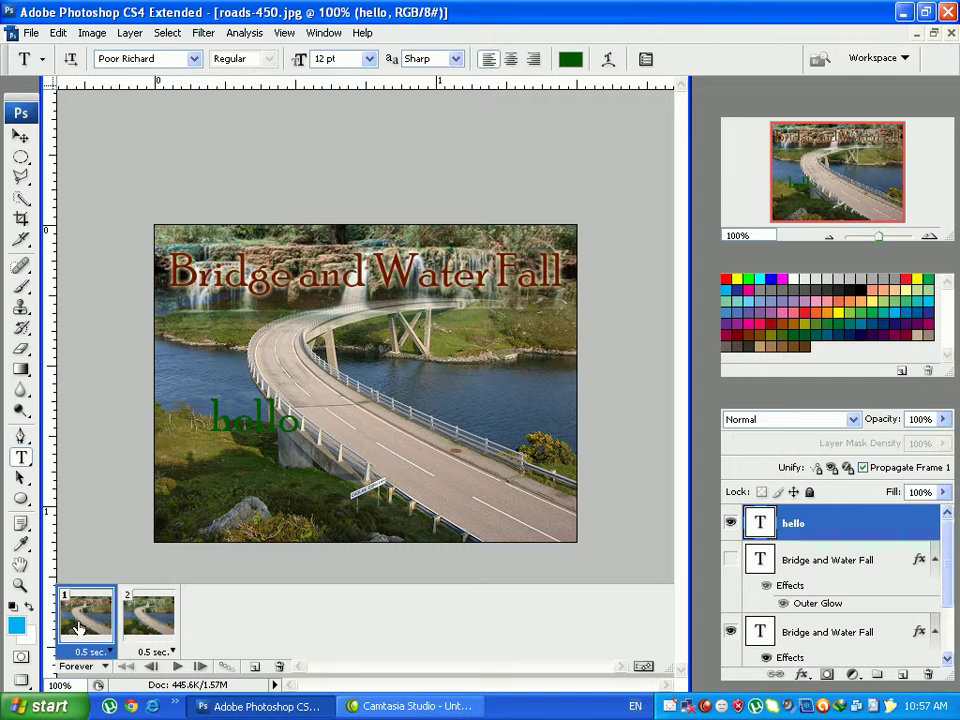
click(147, 620)
click(82, 622)
click(147, 620)
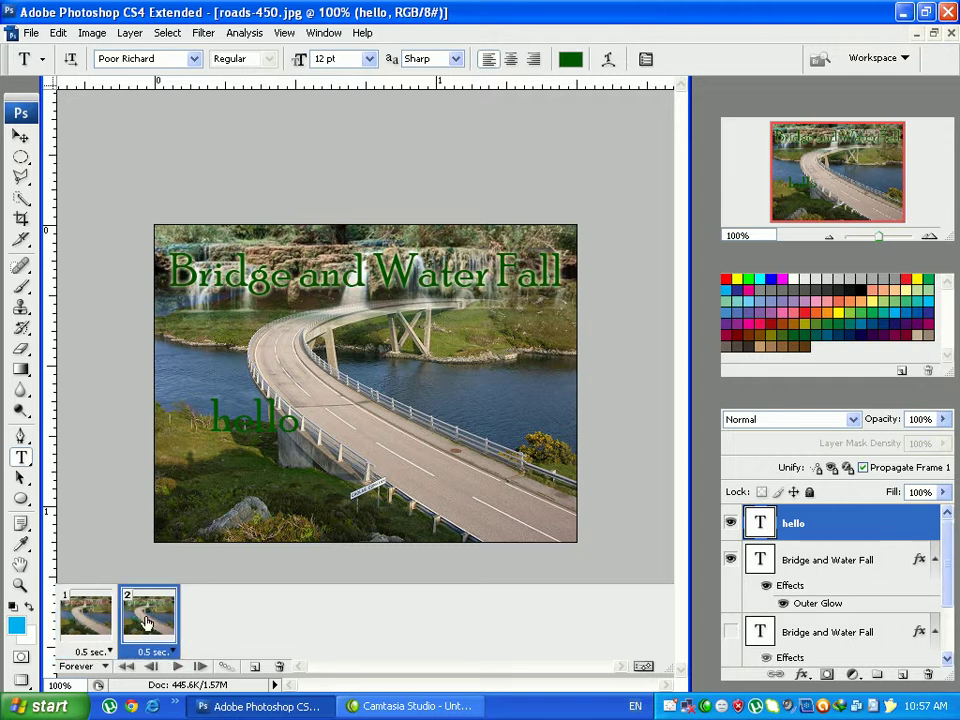
- Hide the "hello" text layer in frame 2, then play the animation and stop it
click(730, 522)
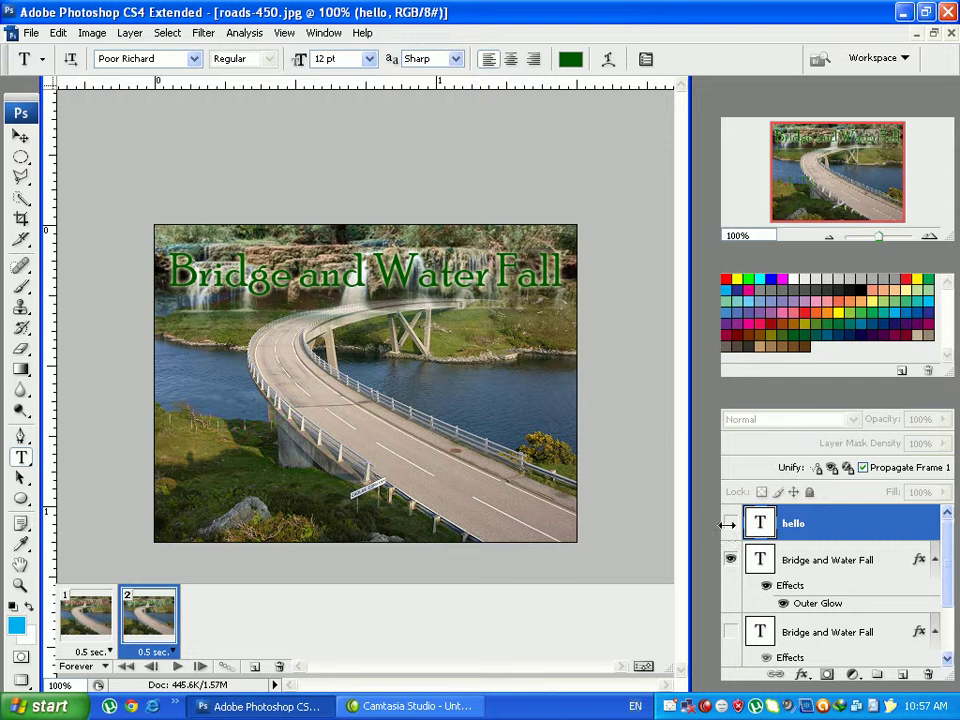
click(182, 666)
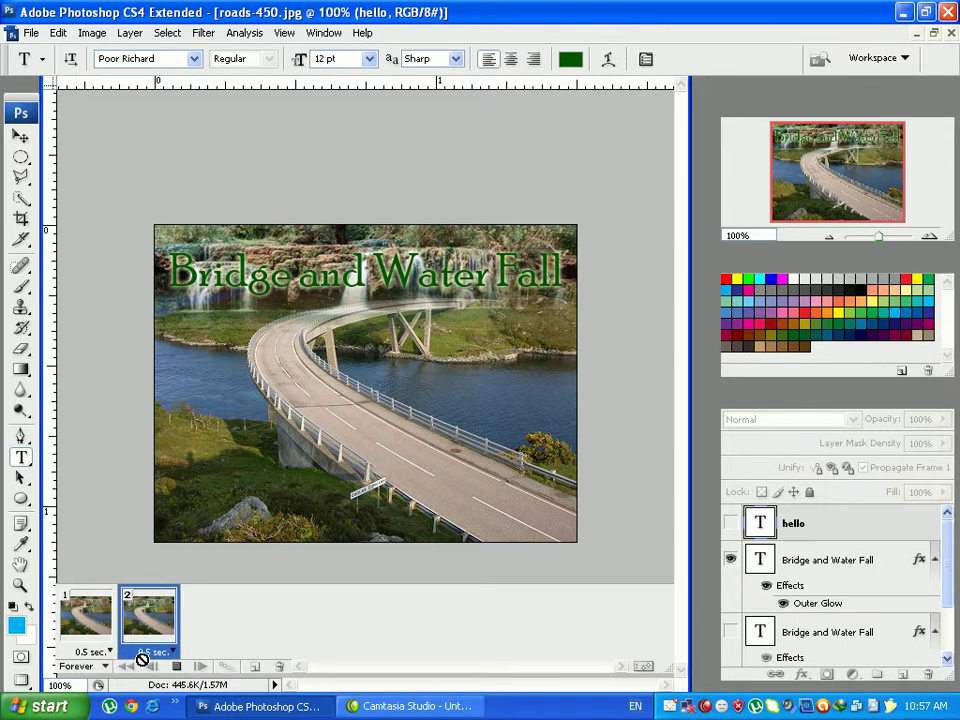
click(175, 666)
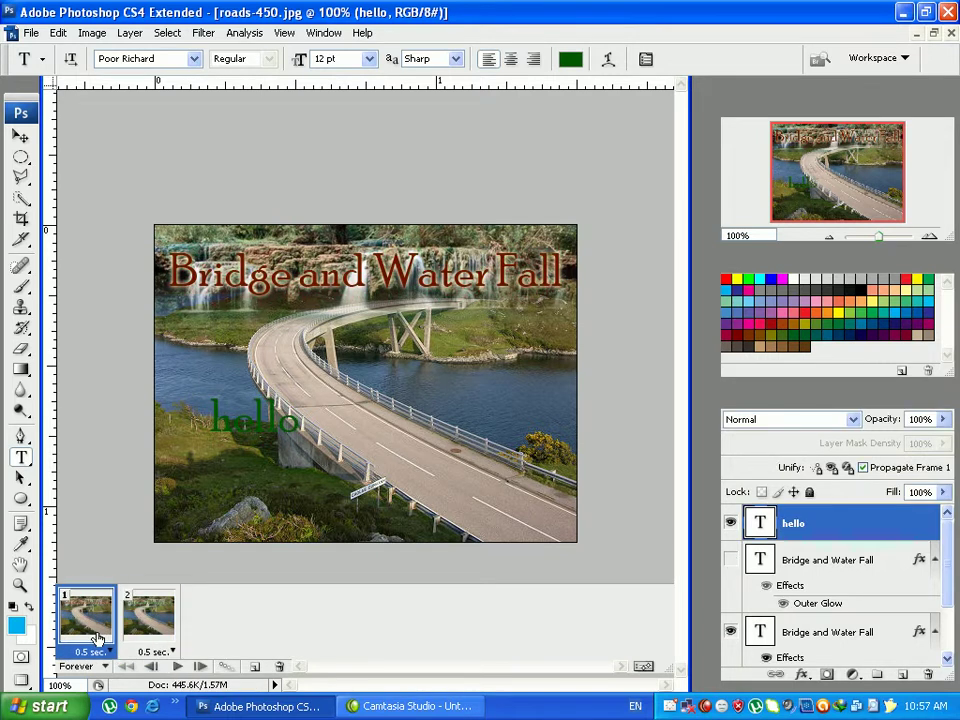
- Delete the "hello" text layer
click(166, 627)
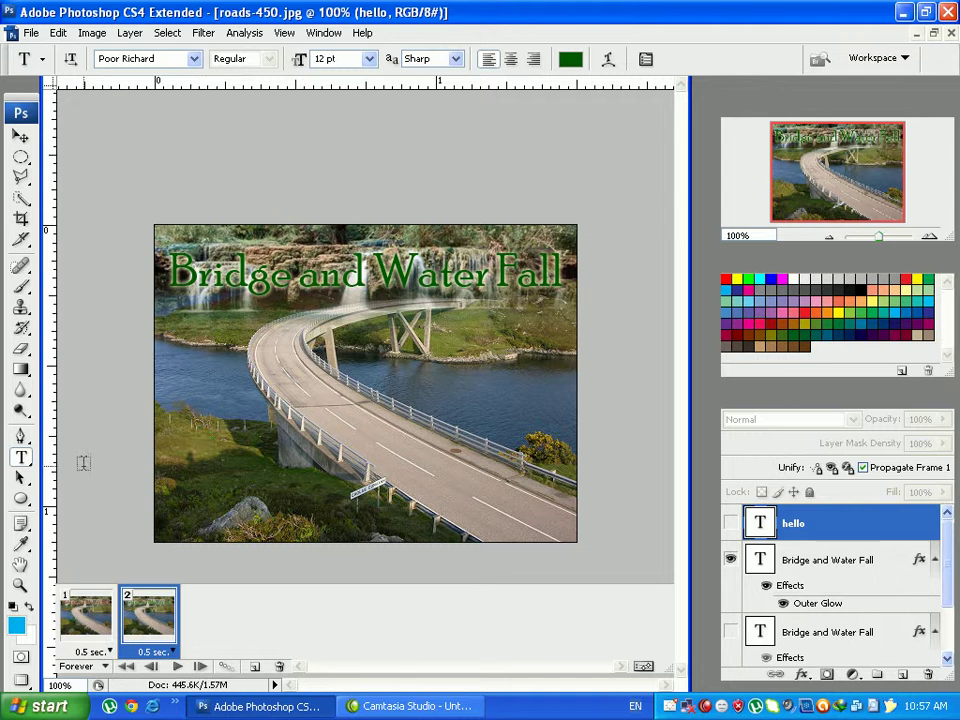
click(930, 680)
click(410, 280)
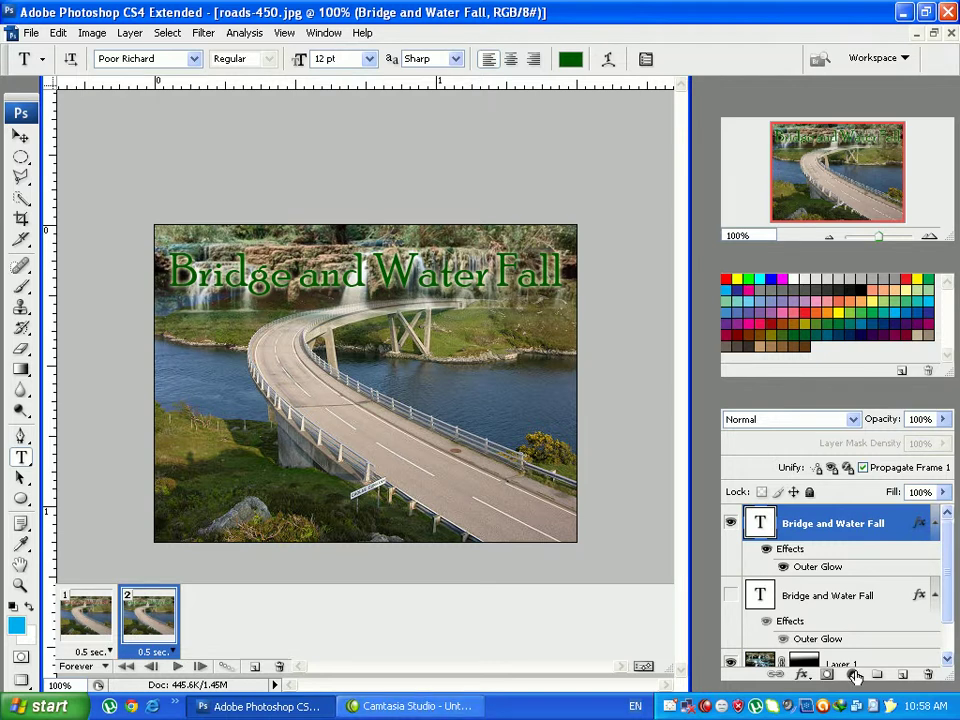
- Play and stop the two-frame animation, and show frame 2 again
click(177, 666)
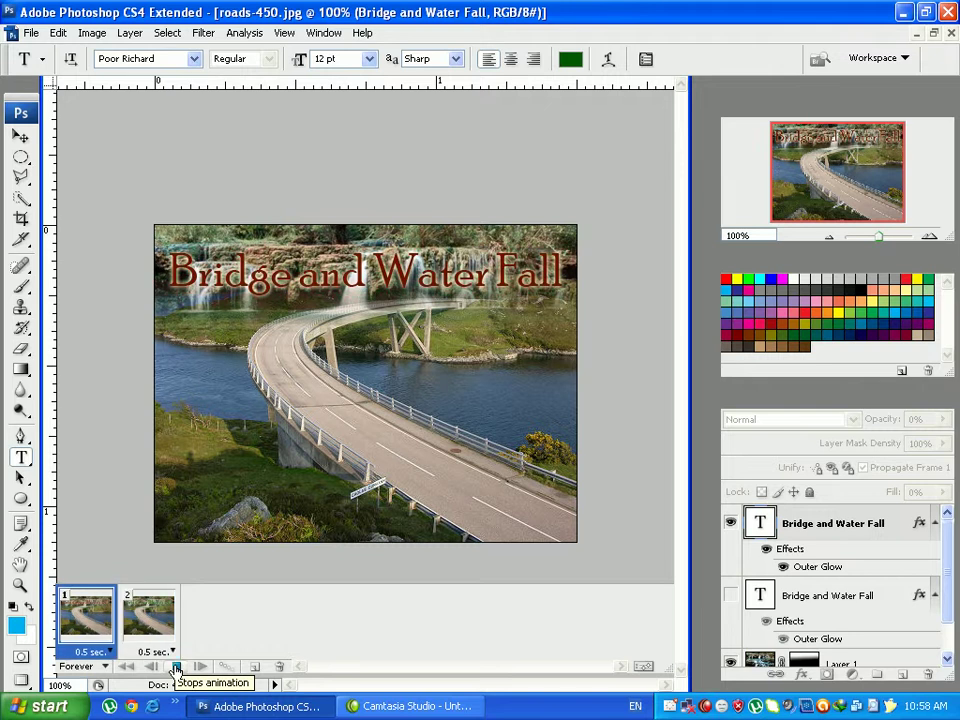
click(175, 668)
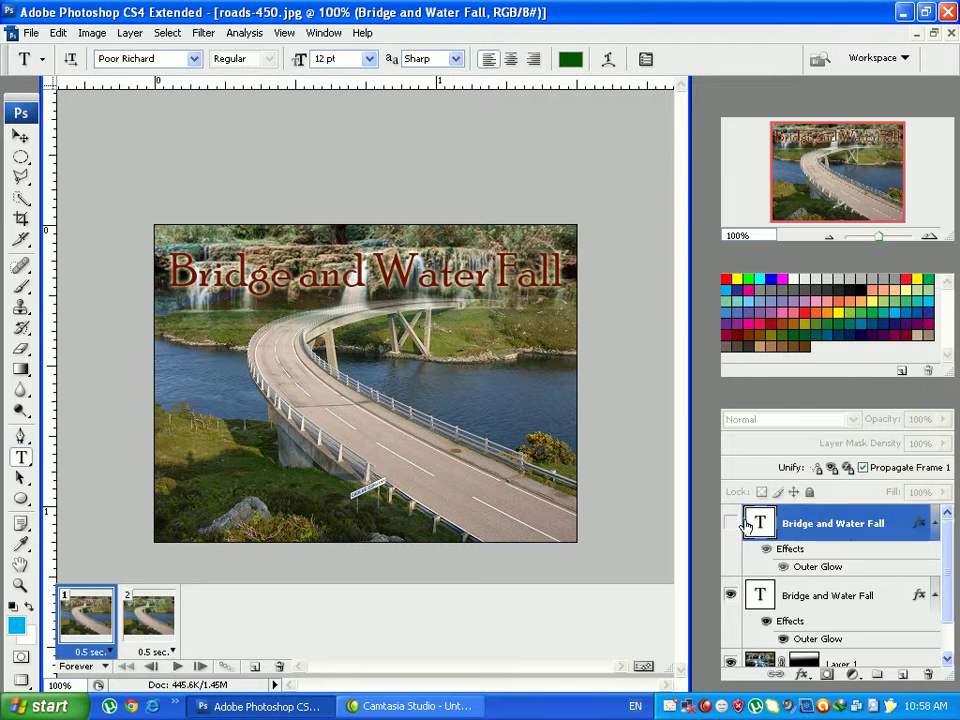
click(145, 627)
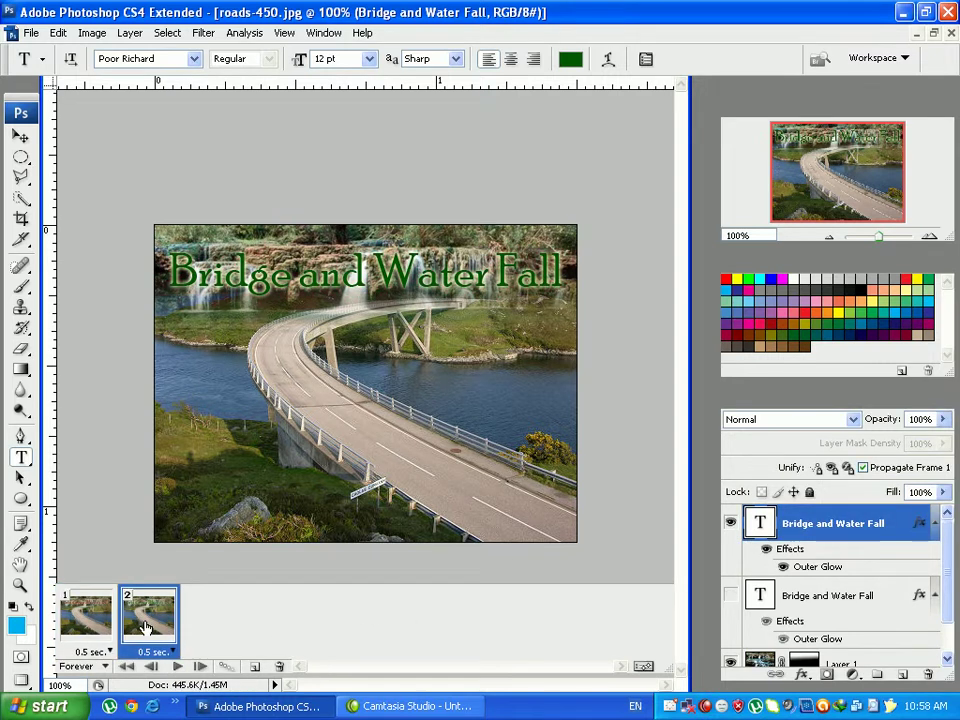
- Delete the green title layer and remove the second animation frame
click(929, 676)
click(403, 283)
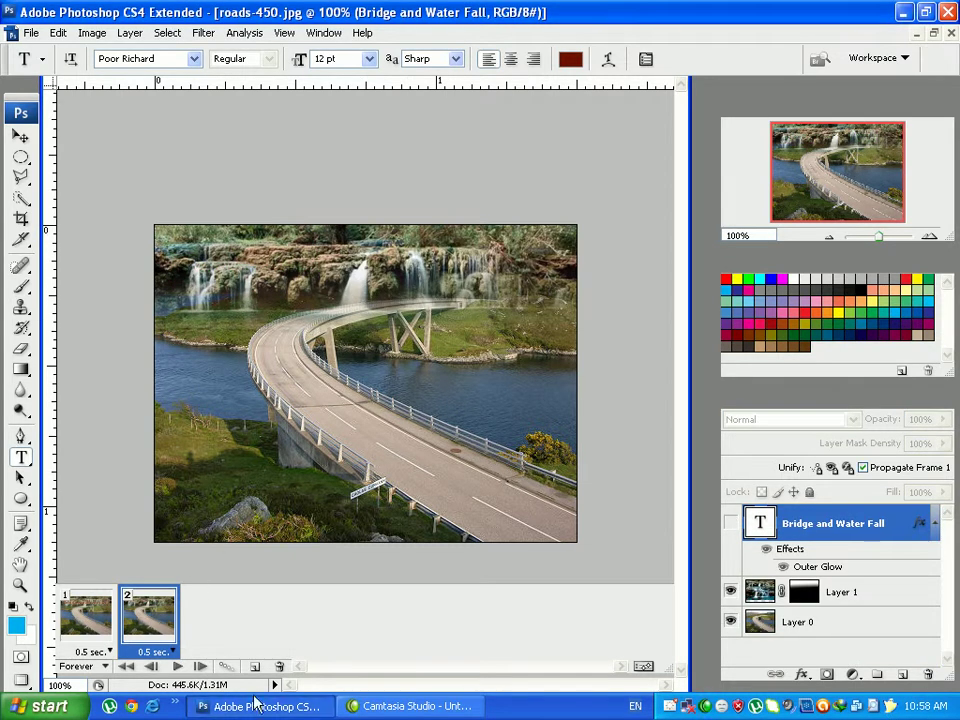
click(278, 668)
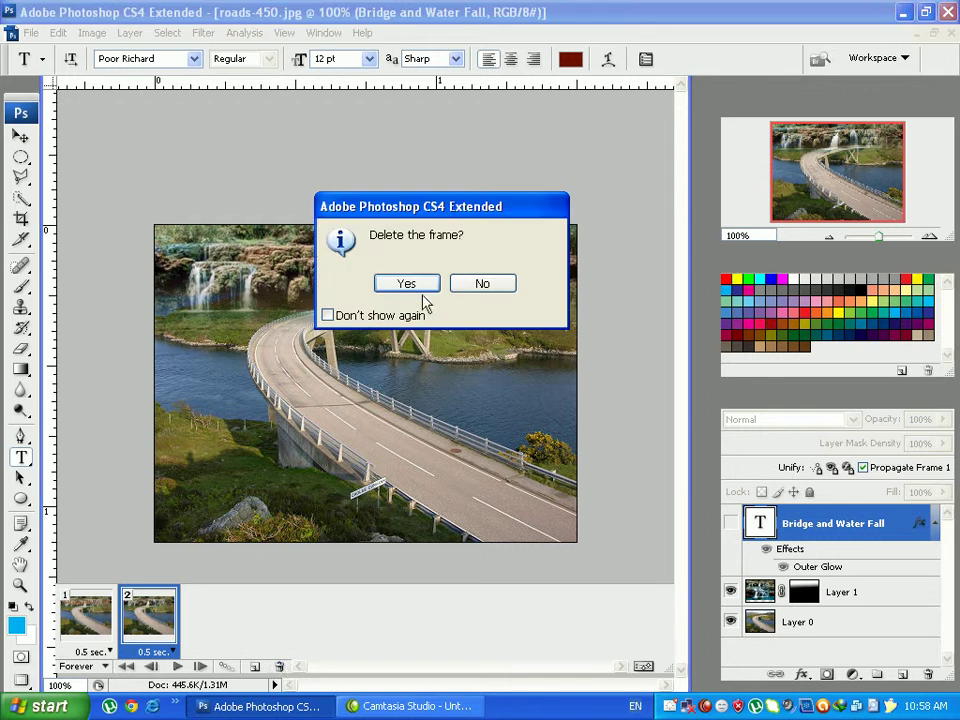
click(417, 286)
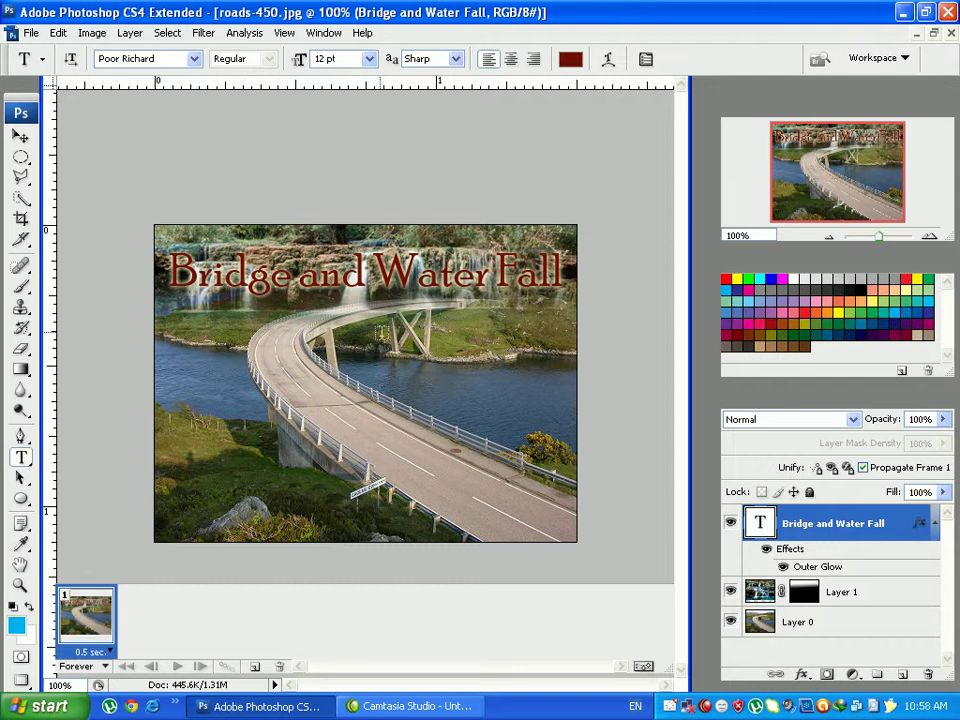
- Add a new text layer reading "A Loving Scene" just below the red title
click(260, 242)
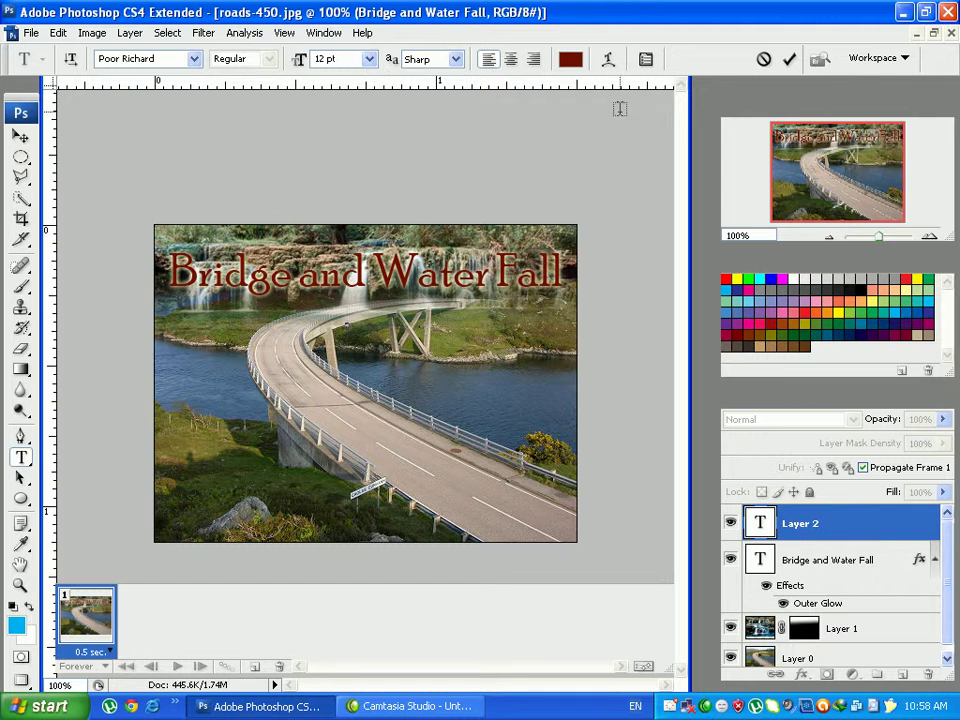
text(A L)
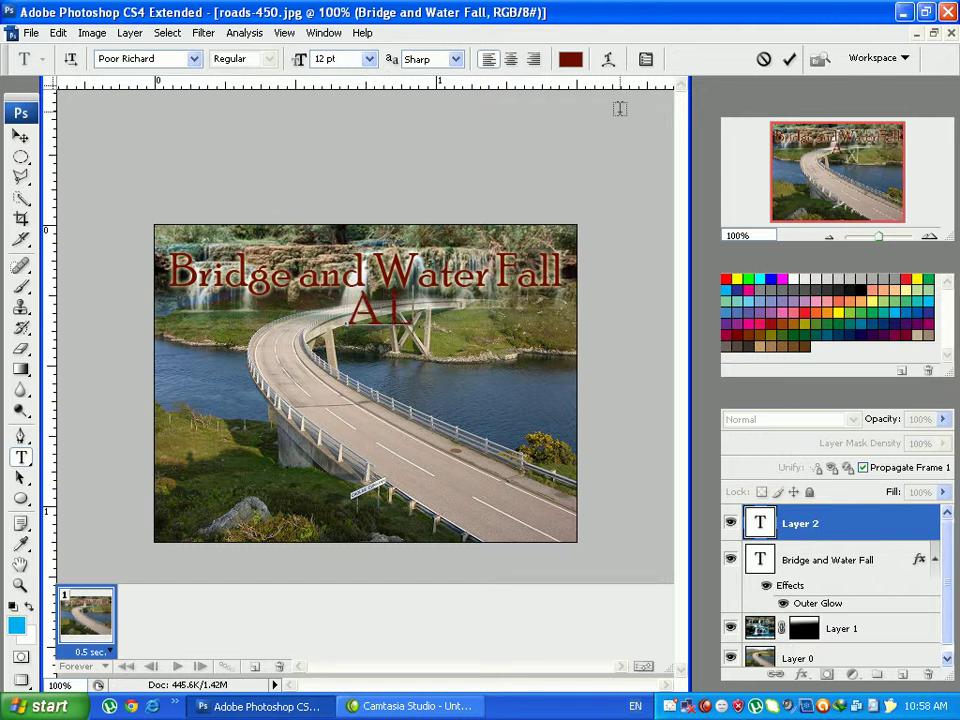
text(obi)
key(BackSpace)
key(BackSpace)
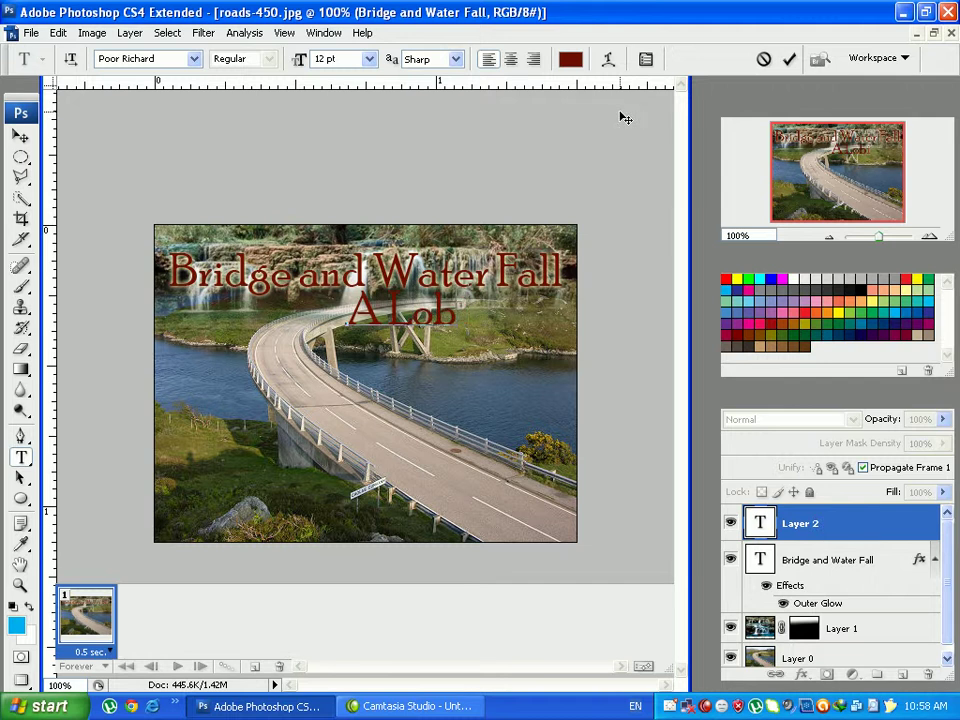
text(vin)
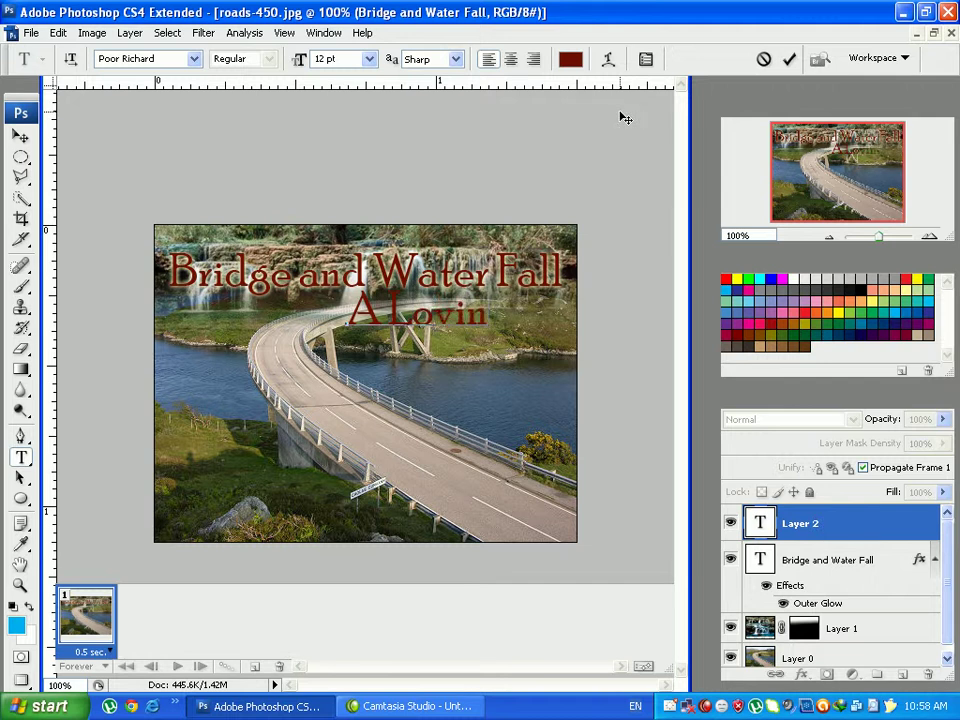
text(g Sce)
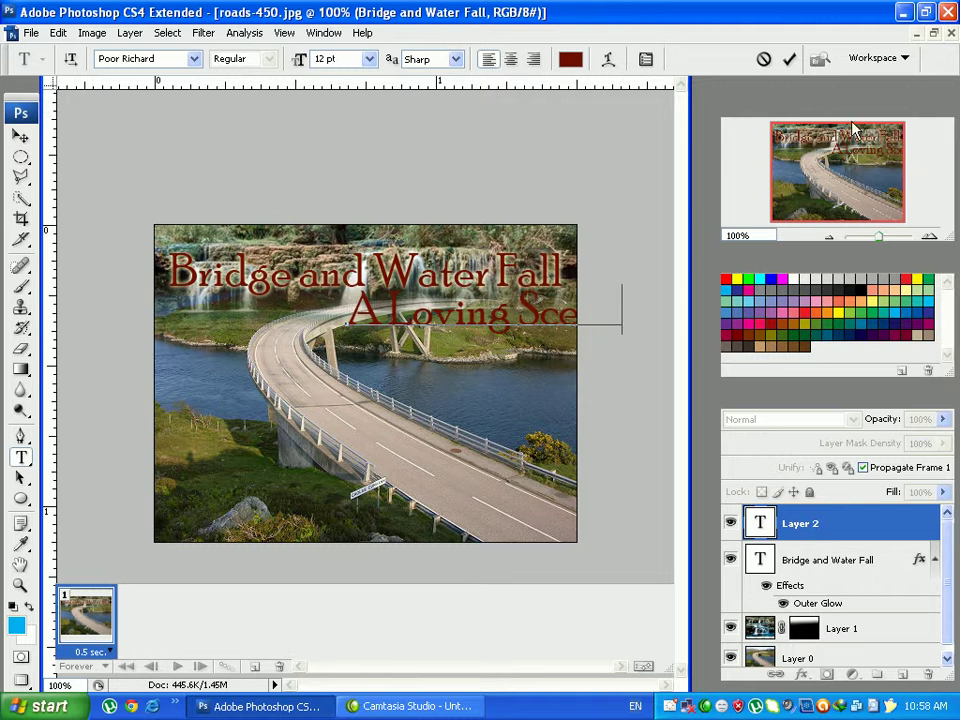
click(789, 60)
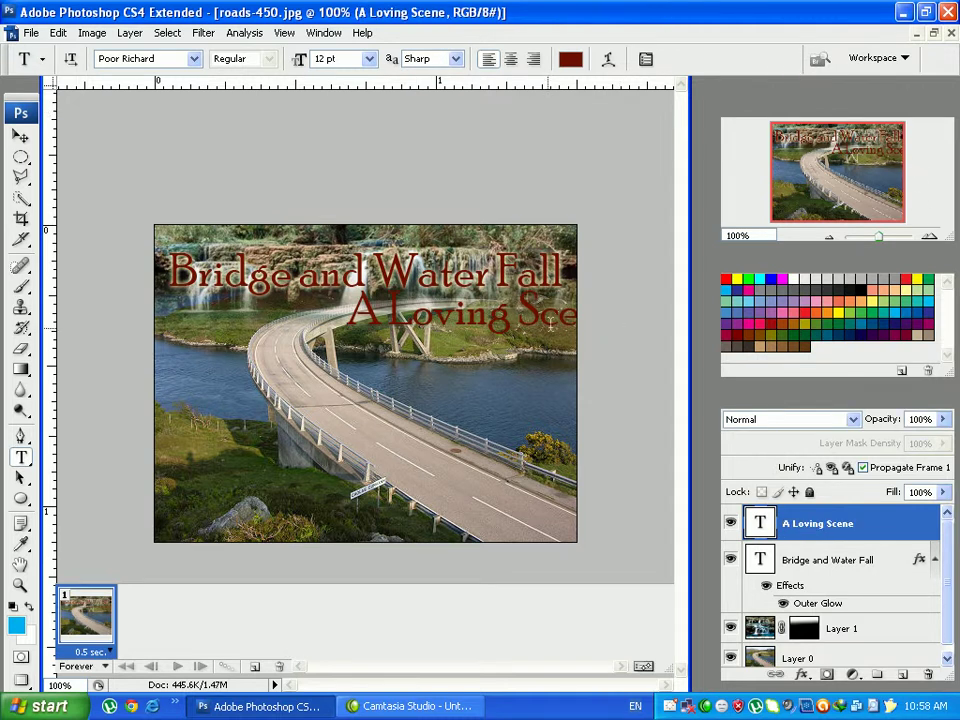
- Try different fonts on the "A Loving Scene" text, going from Poor Richard to Script MT Bold
click(123, 58)
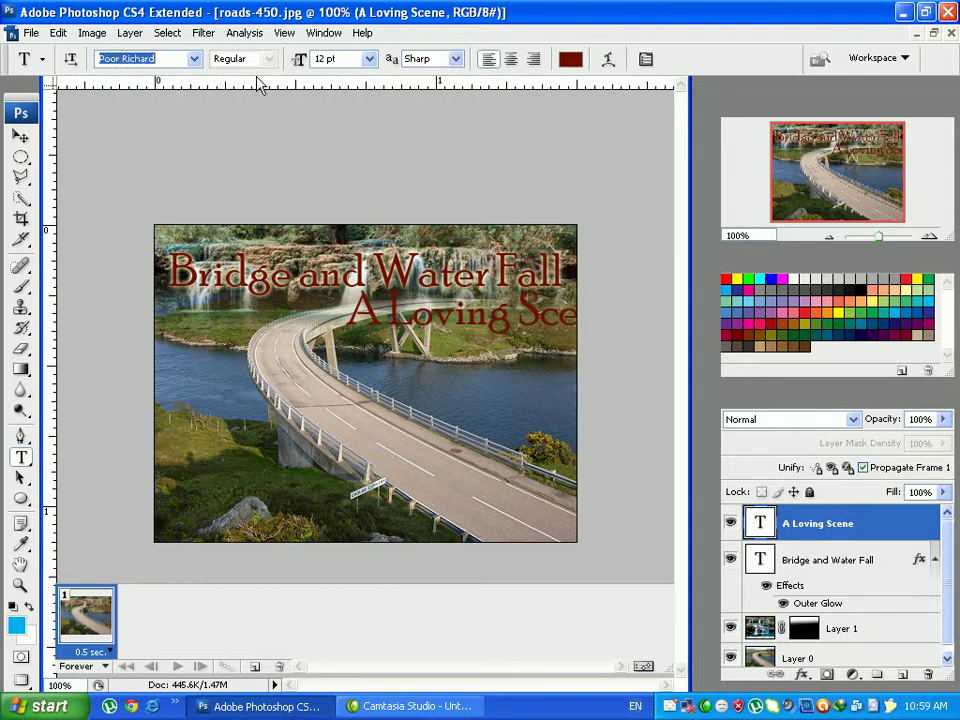
key(Down)
key(Down)
key(Down)
key(Down)
key(Down)
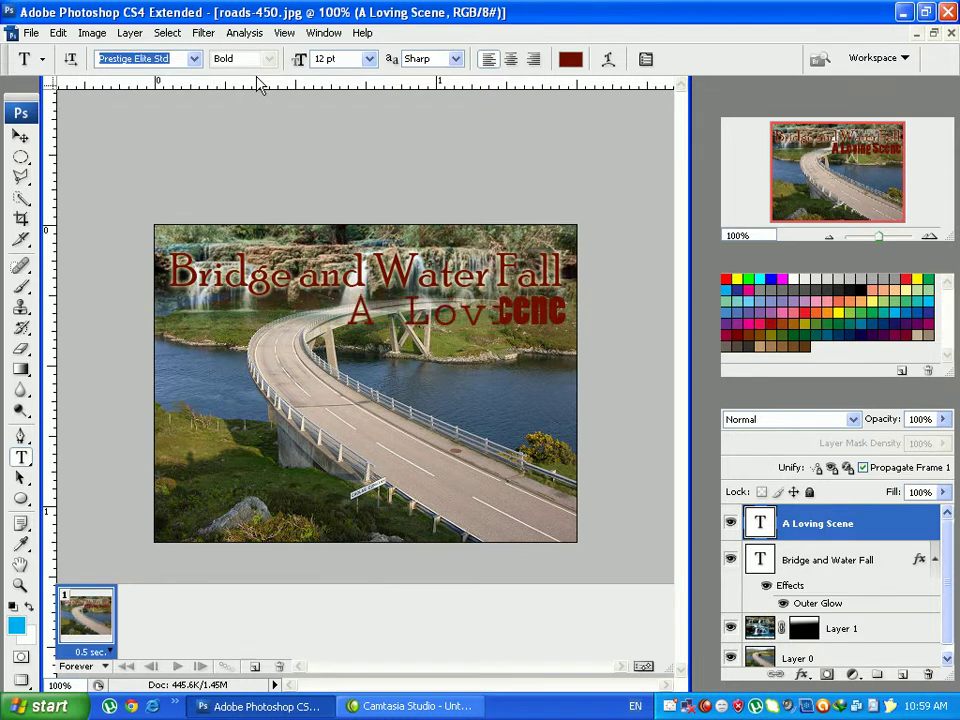
key(Down)
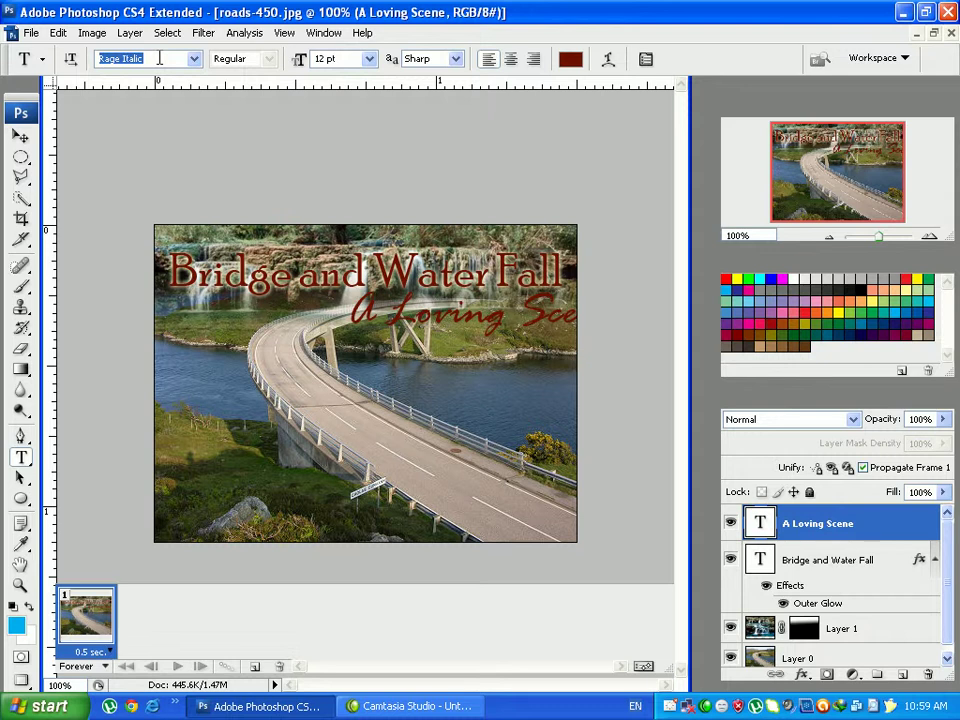
key(Down)
key(Down)
key(Down)
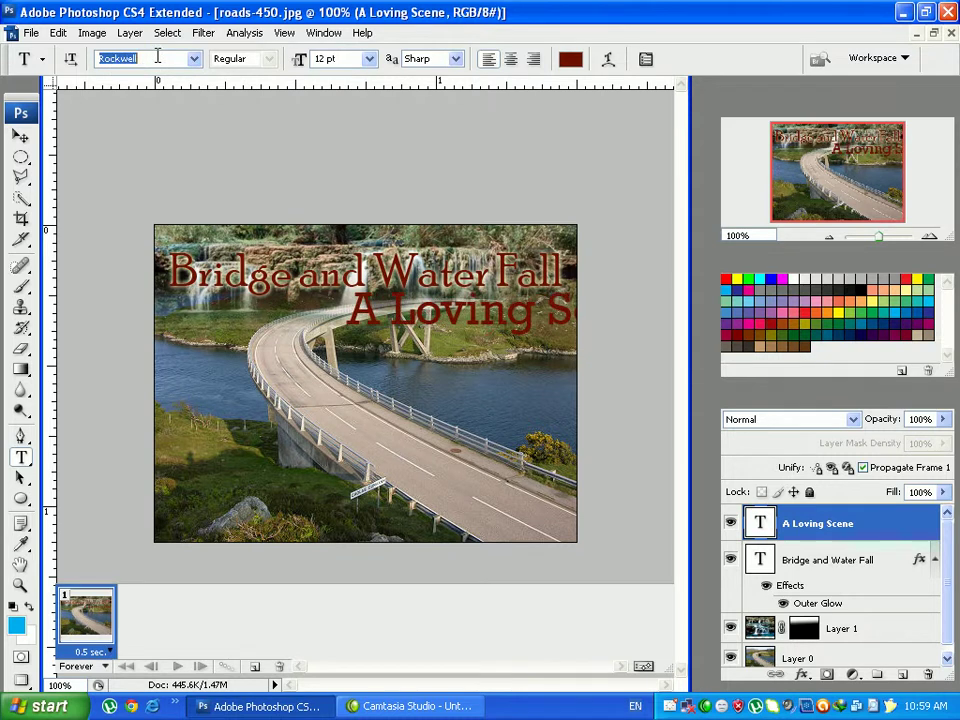
key(Down)
key(Down)
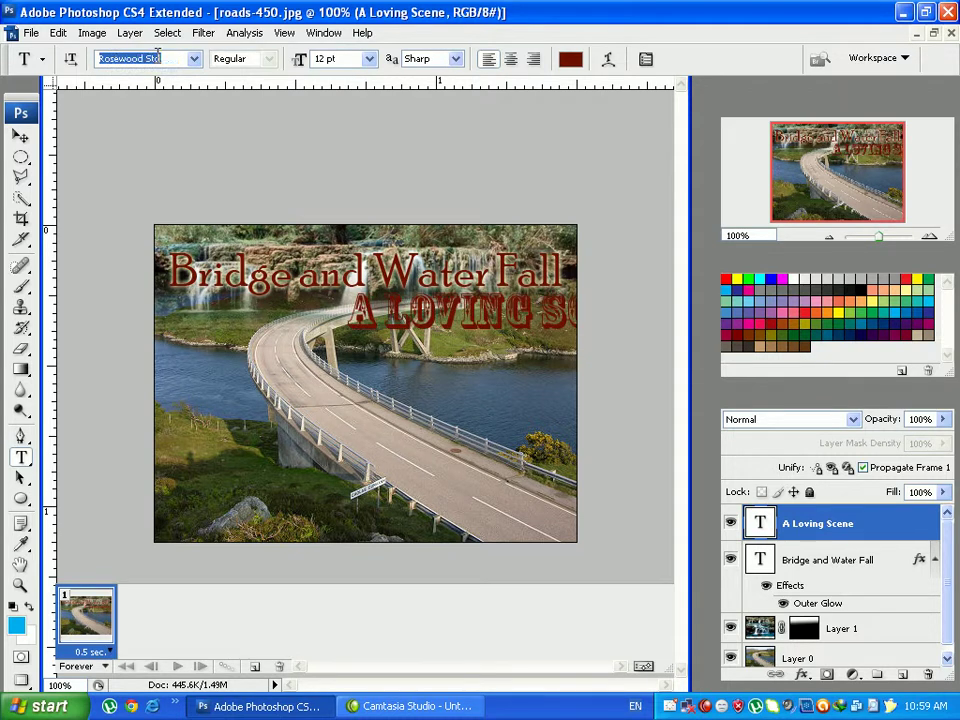
key(Down)
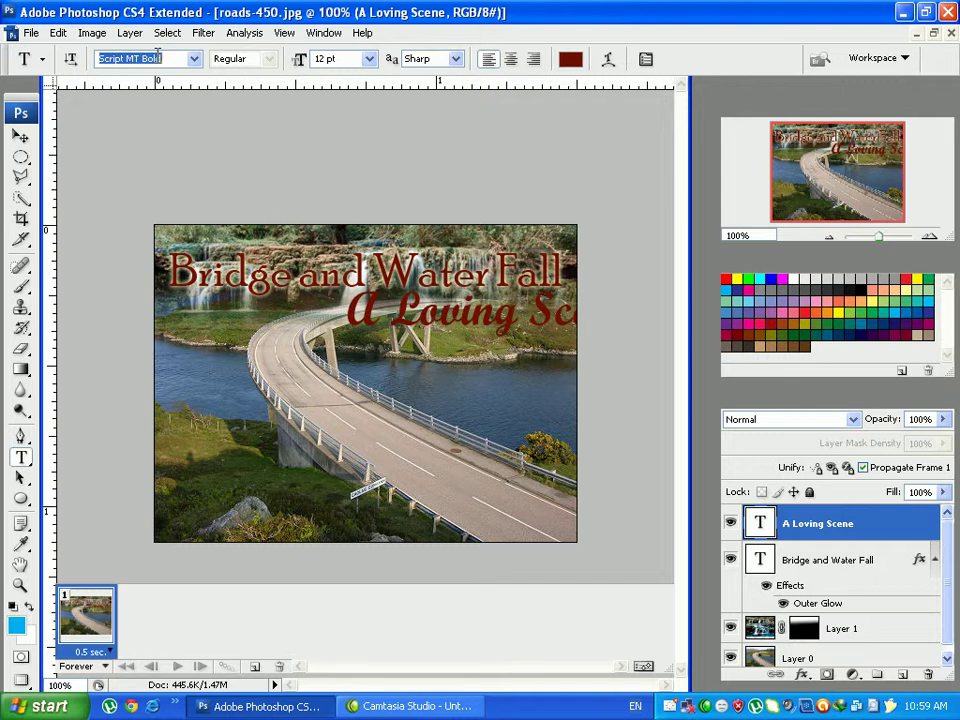
- Set the "A Loving Scene" text to 10 pt and change its font to Tekton Pro
click(369, 59)
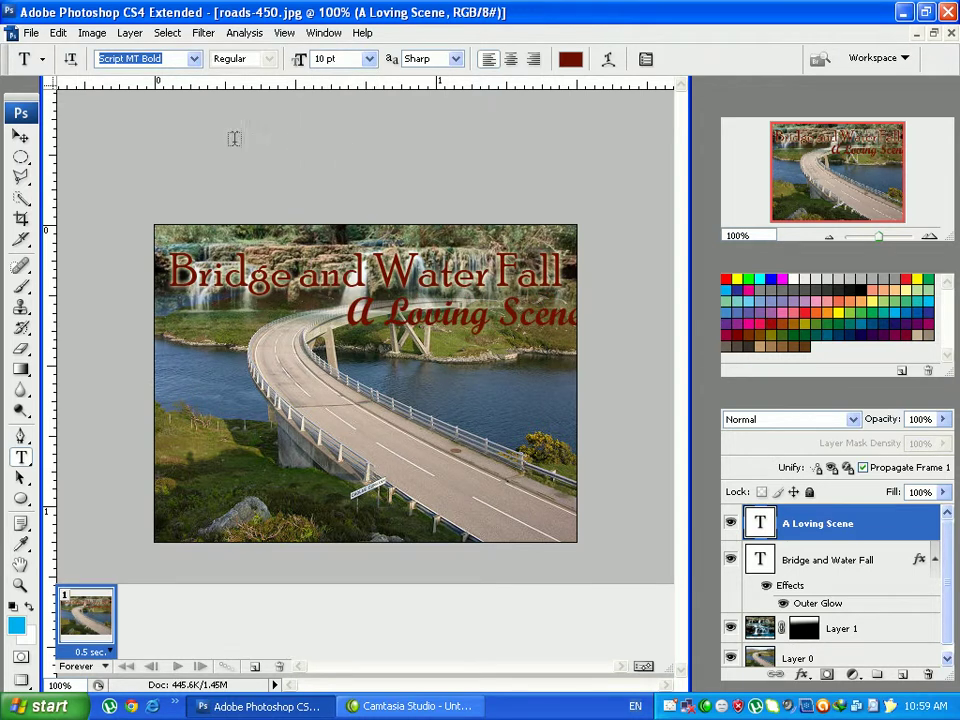
key(Down)
key(Down)
key(Down)
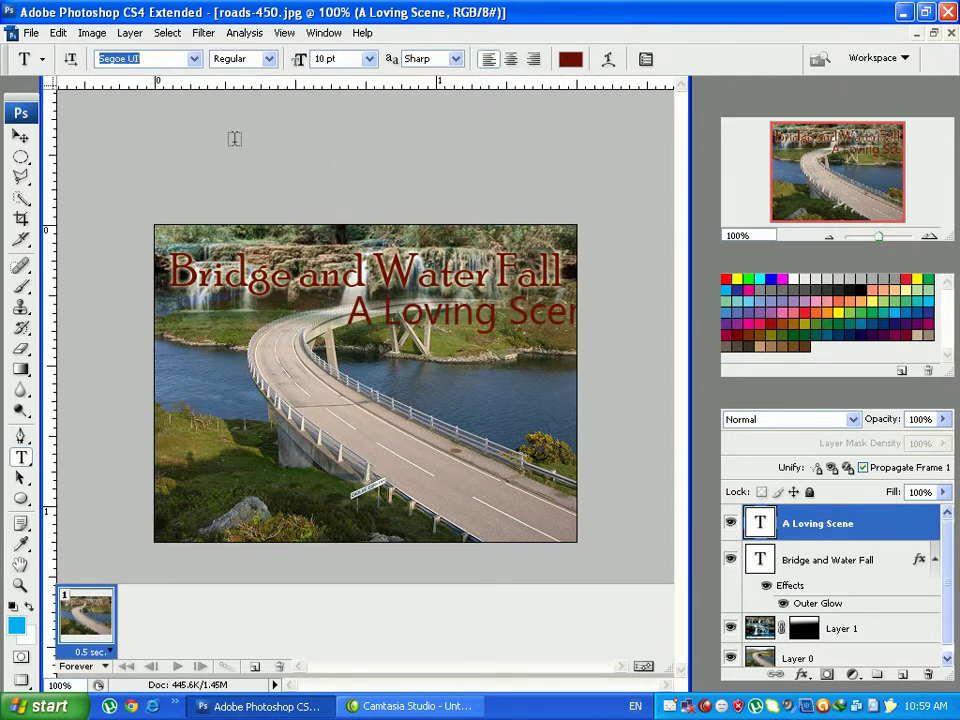
key(Down)
key(Down)
key(Down)
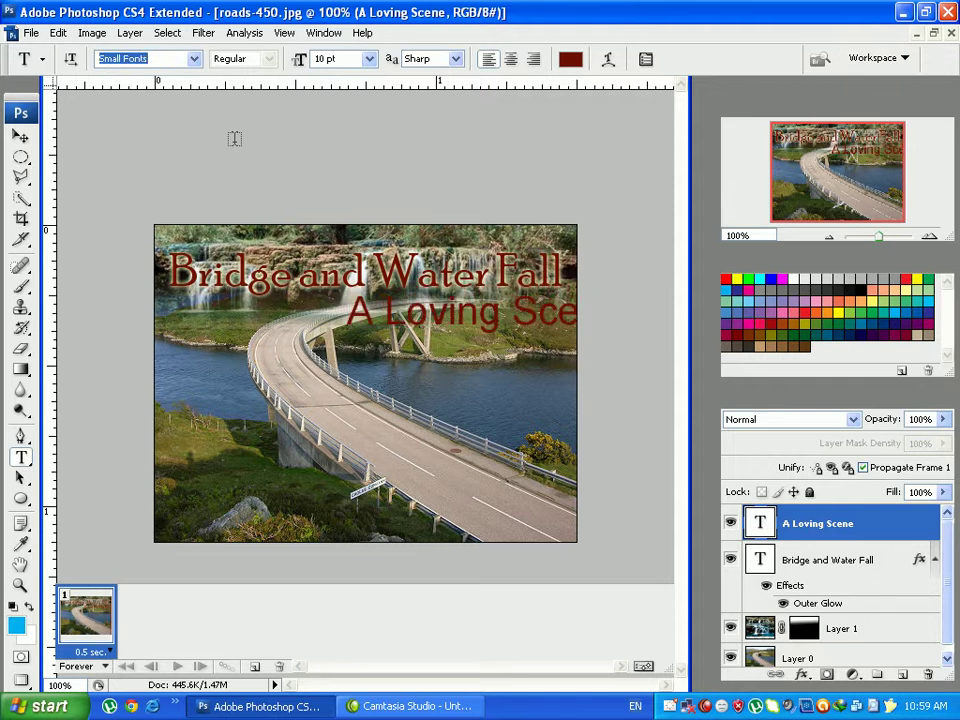
key(Down)
key(Down)
key(Down)
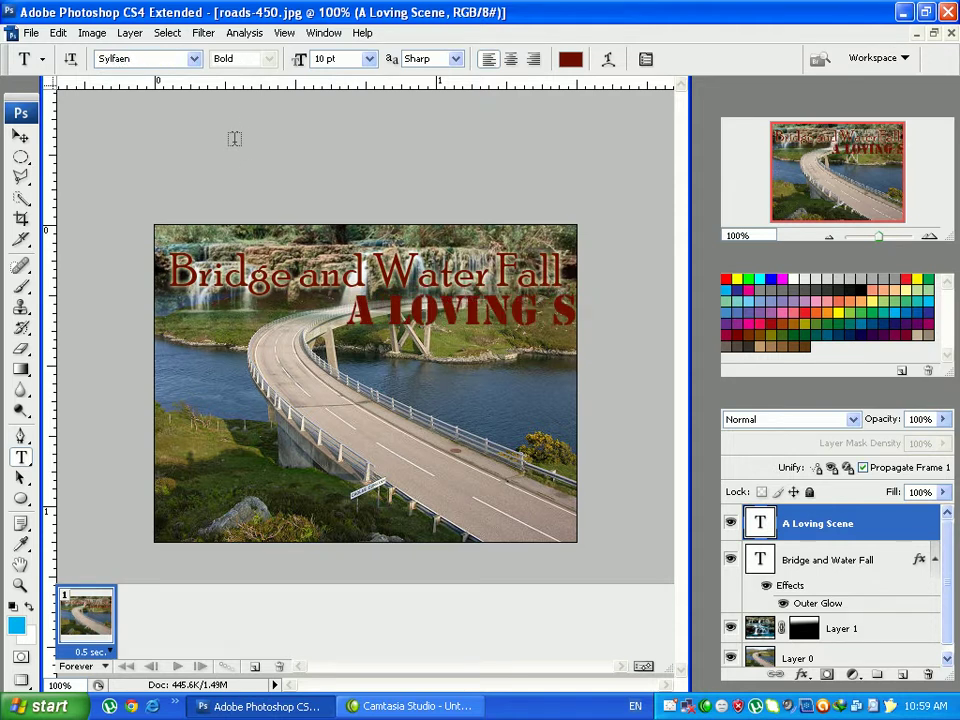
key(Down)
key(Down)
key(Down)
key(Down)
key(Down)
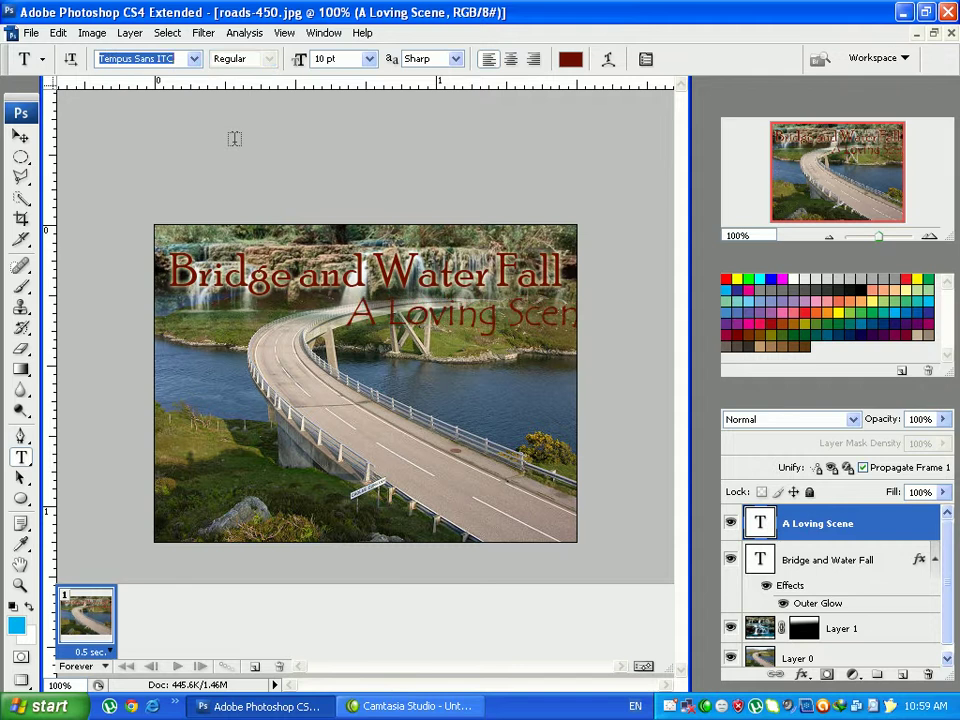
key(Up)
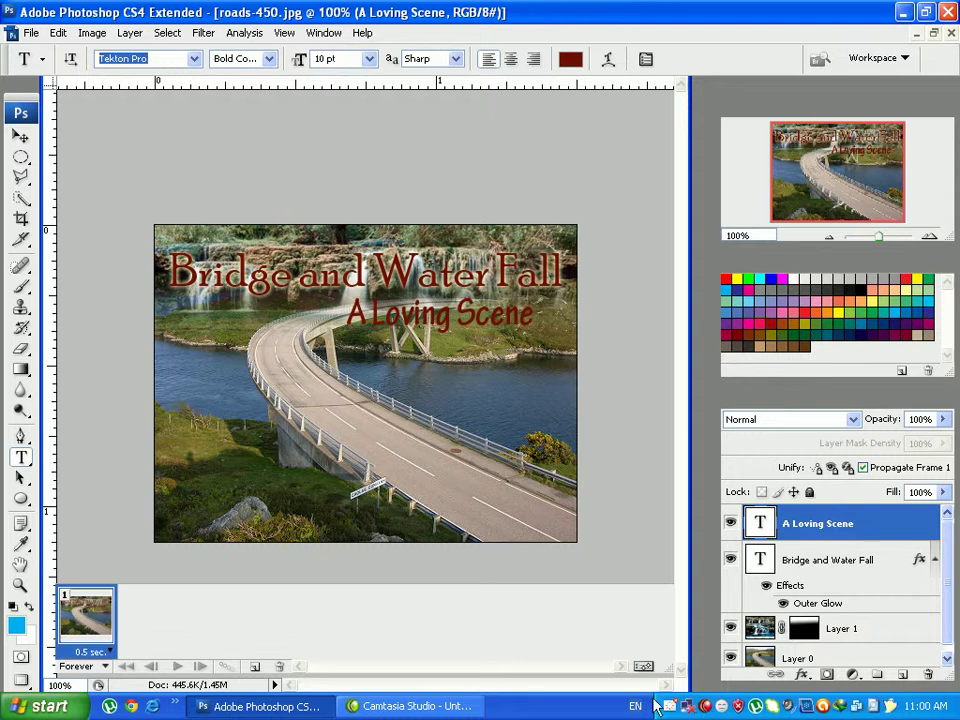
- Switch to Chrome, load Google and search Google Images for "acne face"
click(131, 707)
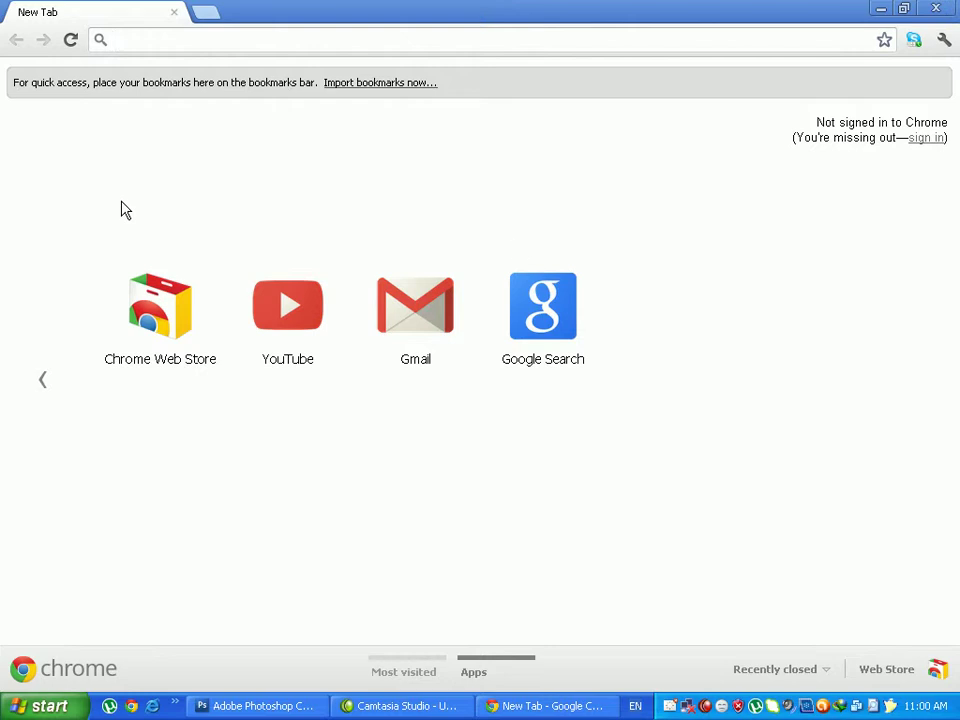
click(538, 300)
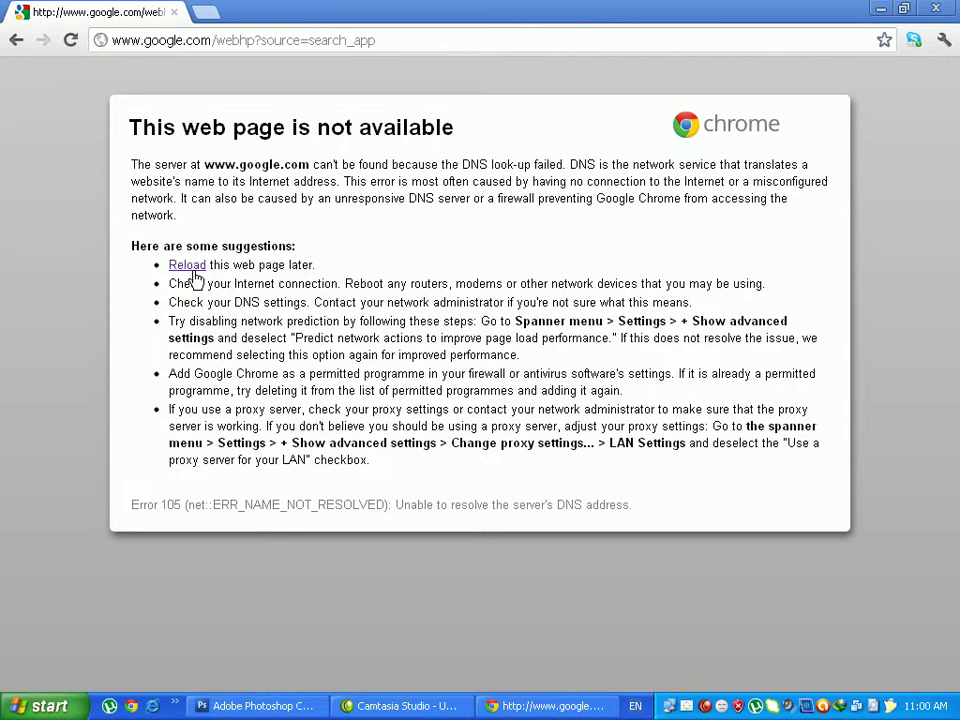
click(194, 270)
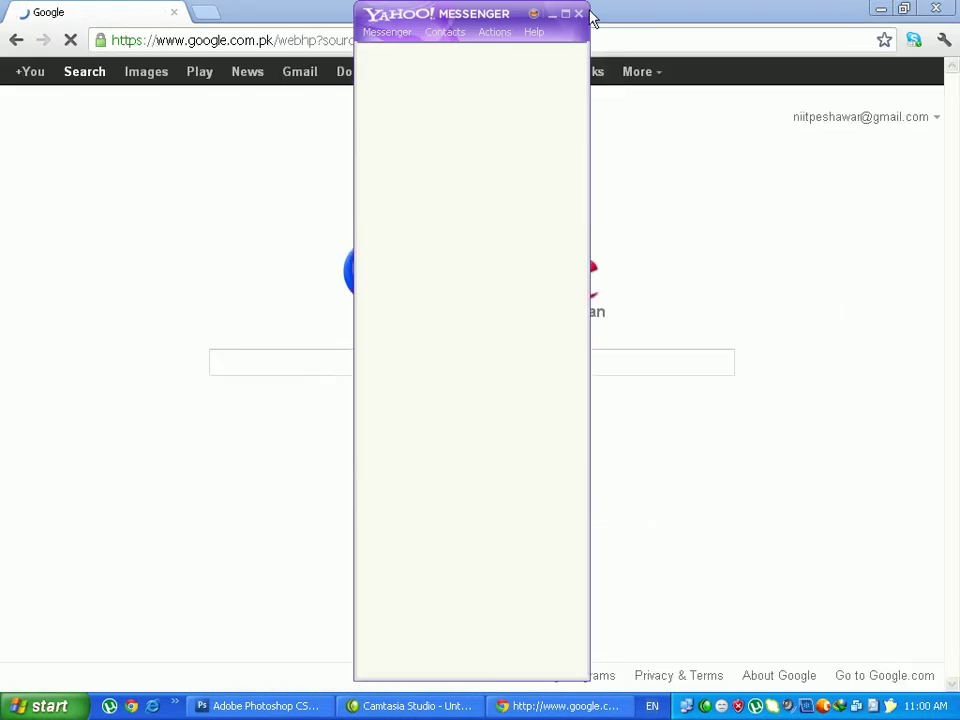
click(579, 15)
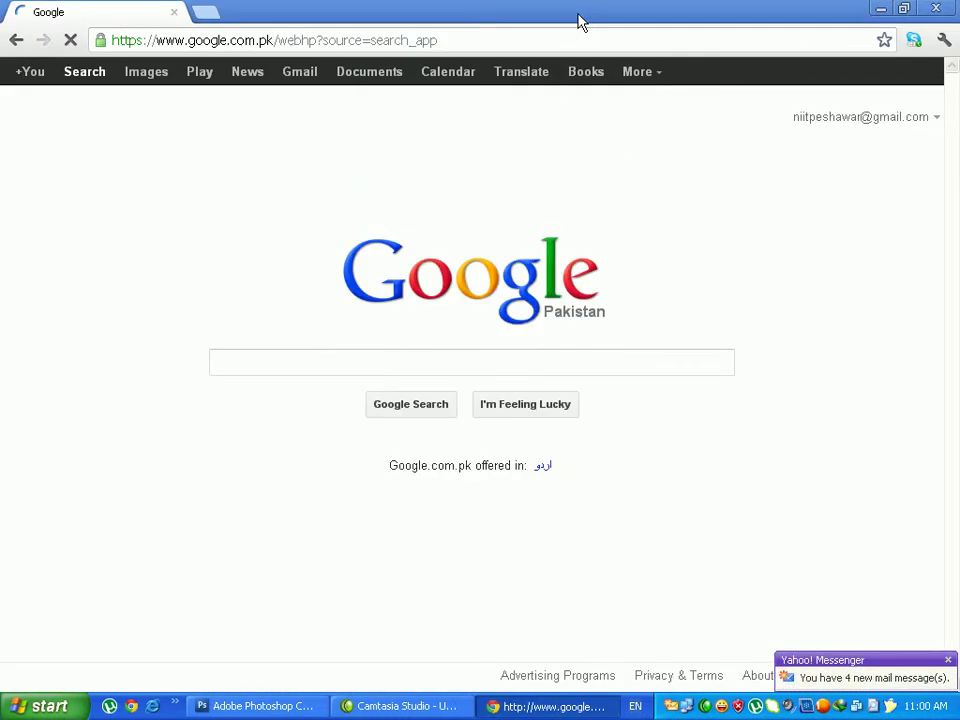
click(157, 82)
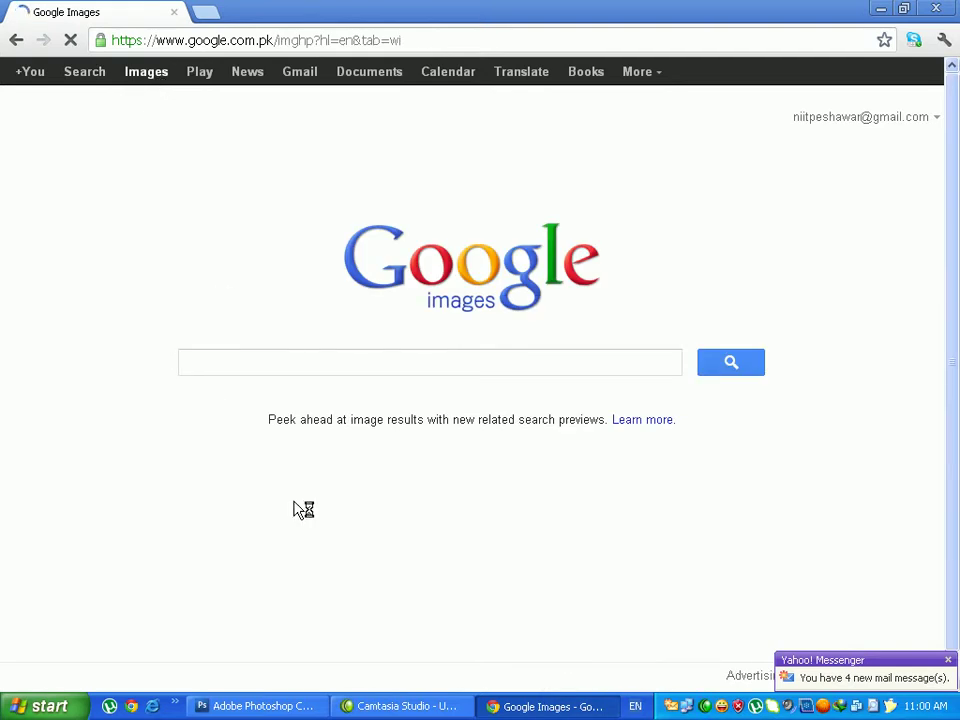
text(acne face)
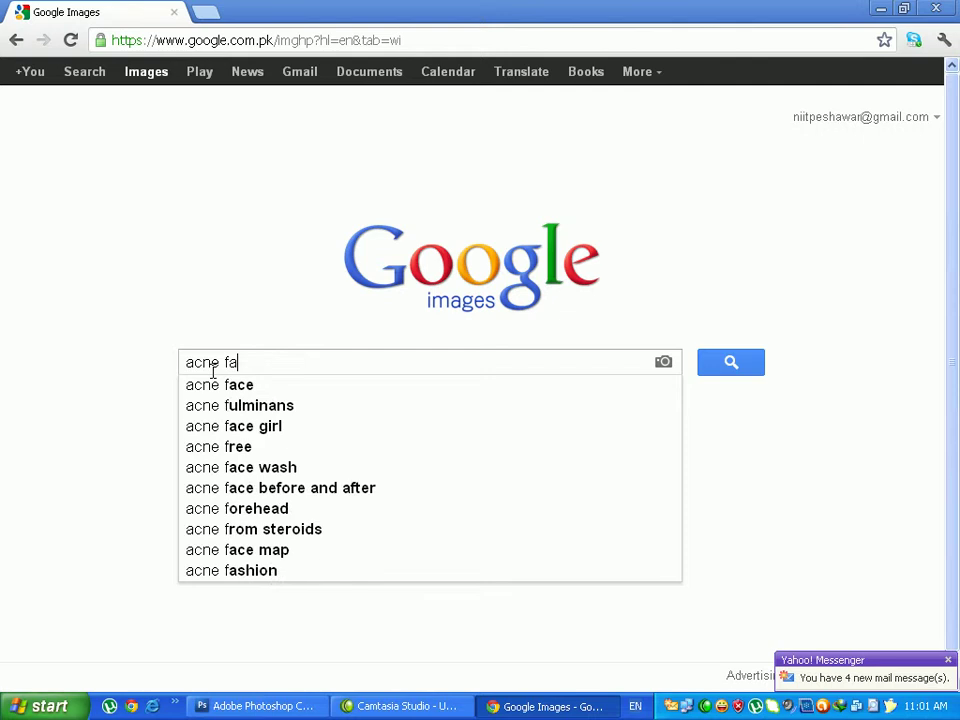
click(214, 382)
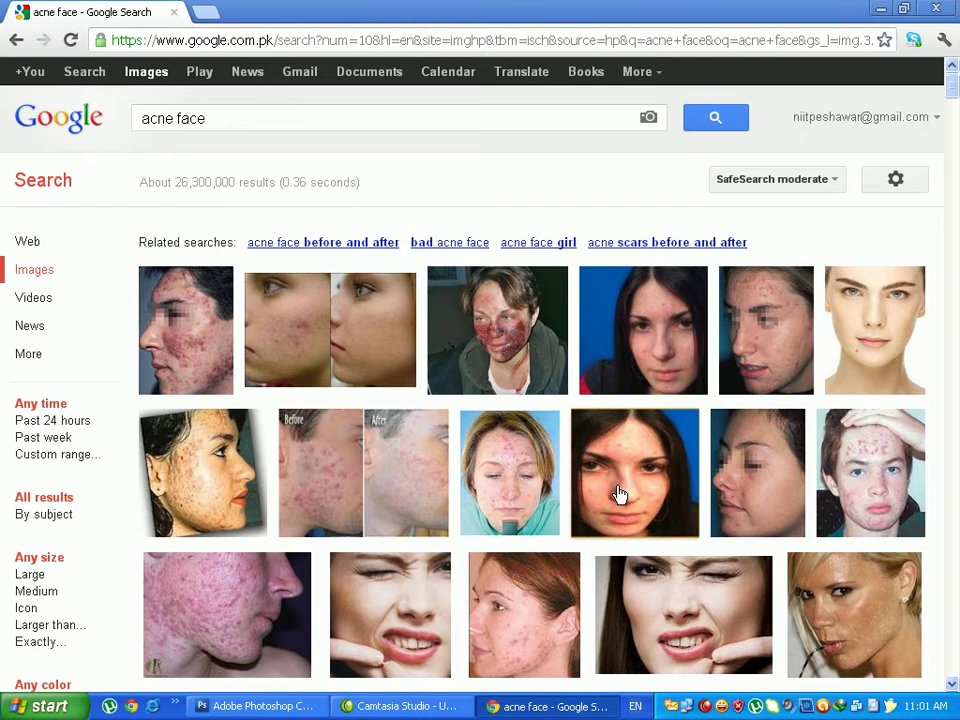
- Open the dark-haired woman's portrait from the second results row in a new tab and save it to the Desktop as Oily-skin-with-pimples.jpg
mouse_move(619, 494)
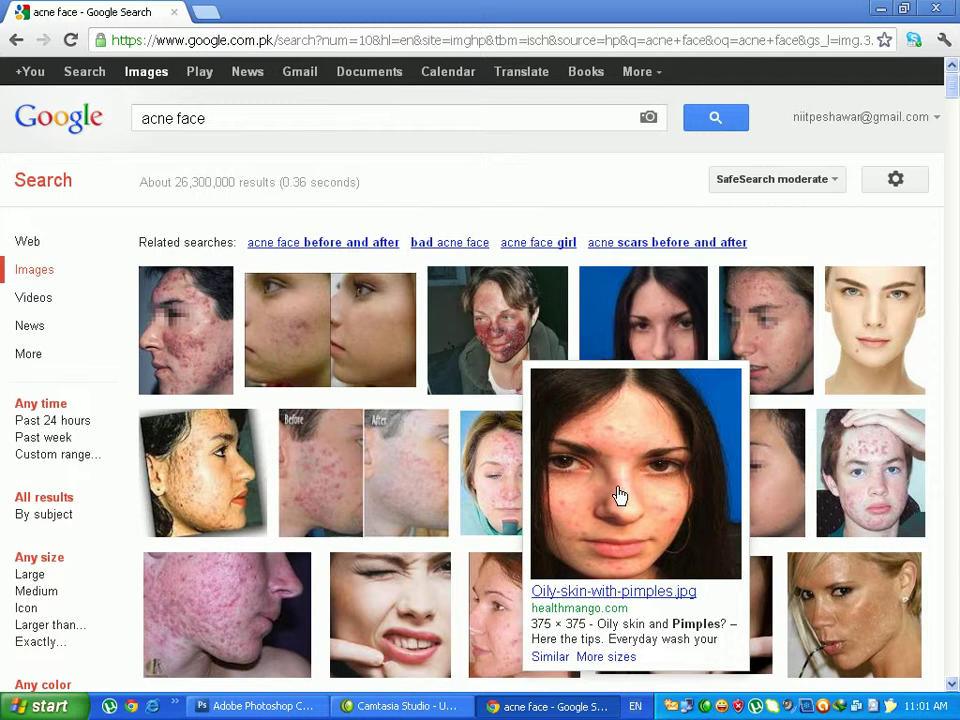
right_click(619, 496)
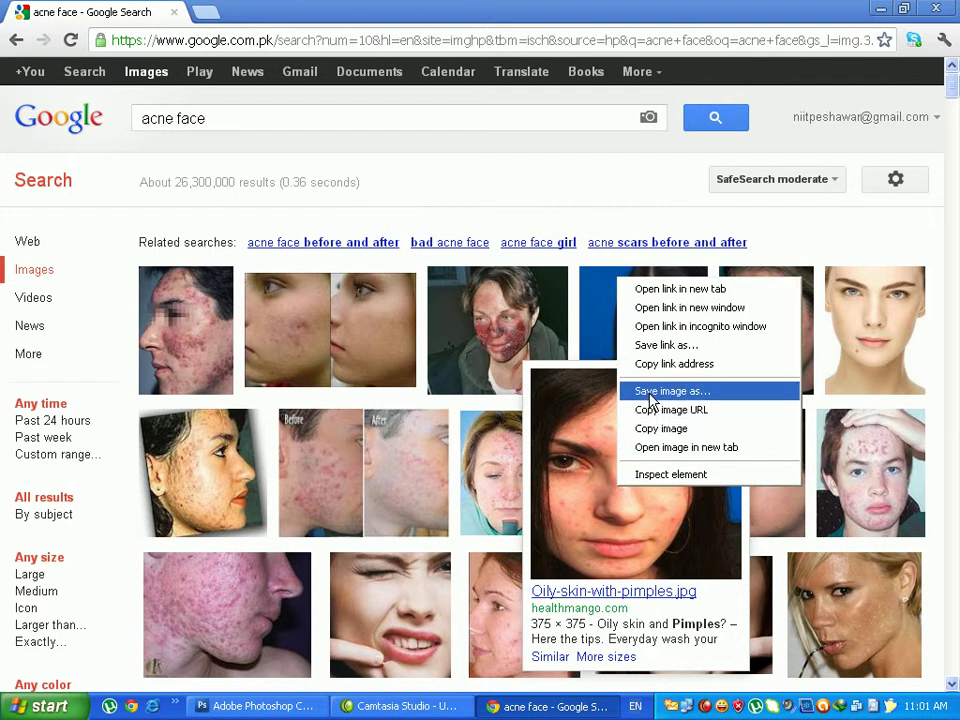
click(690, 289)
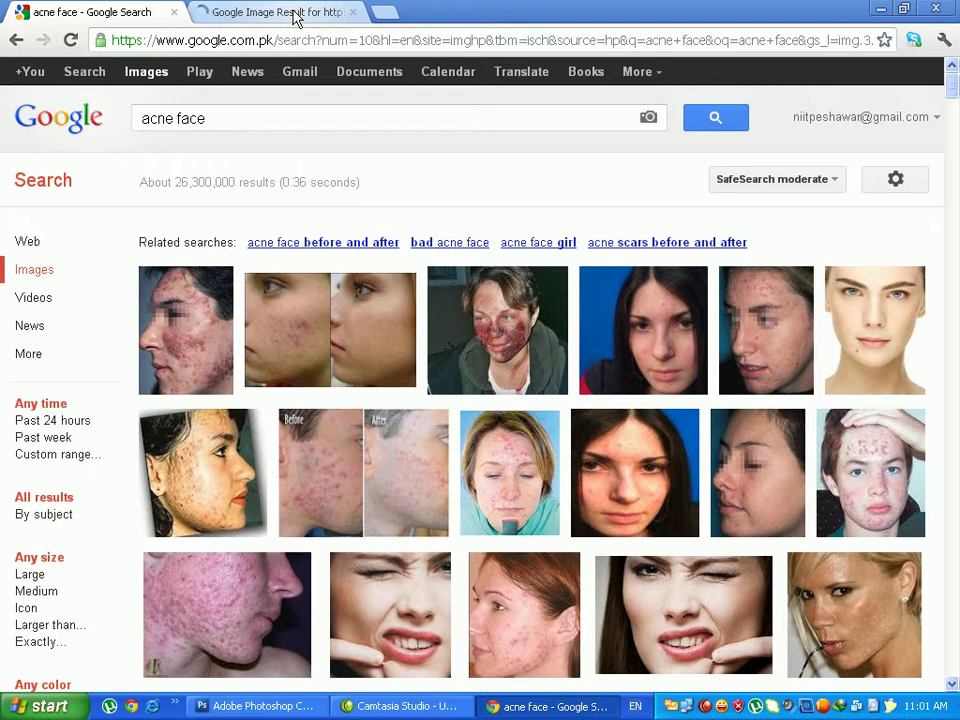
click(295, 14)
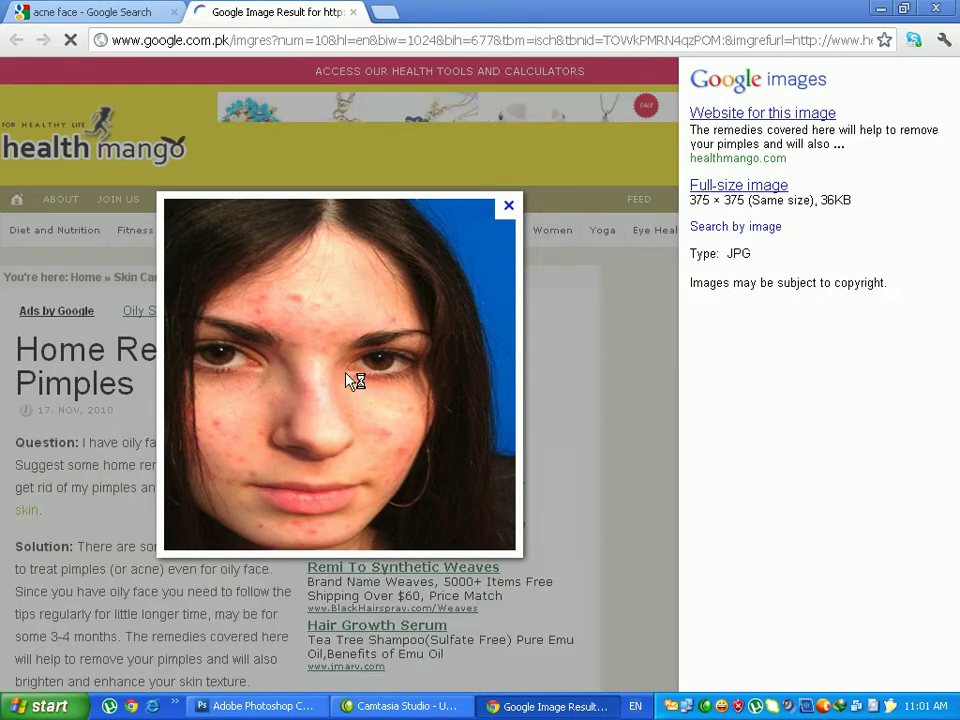
right_click(352, 379)
click(421, 386)
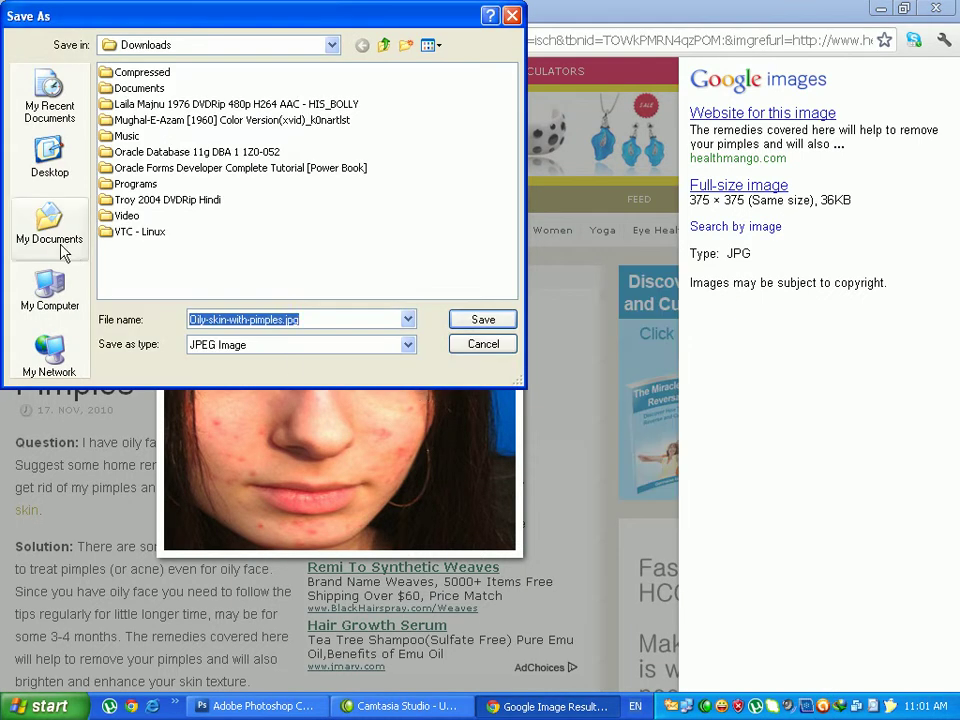
click(43, 158)
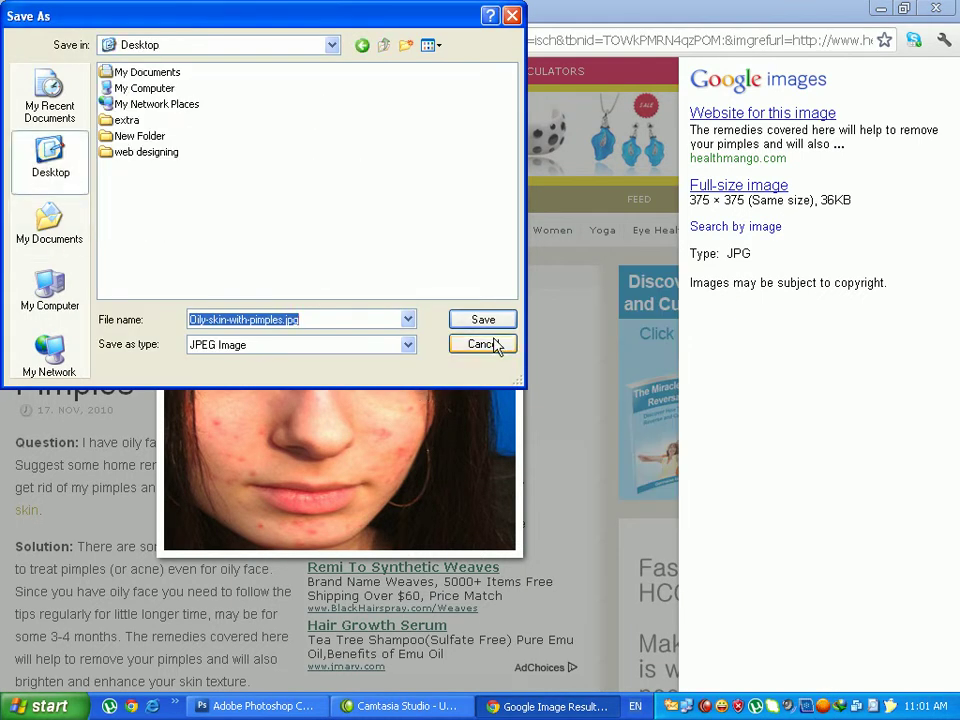
click(483, 320)
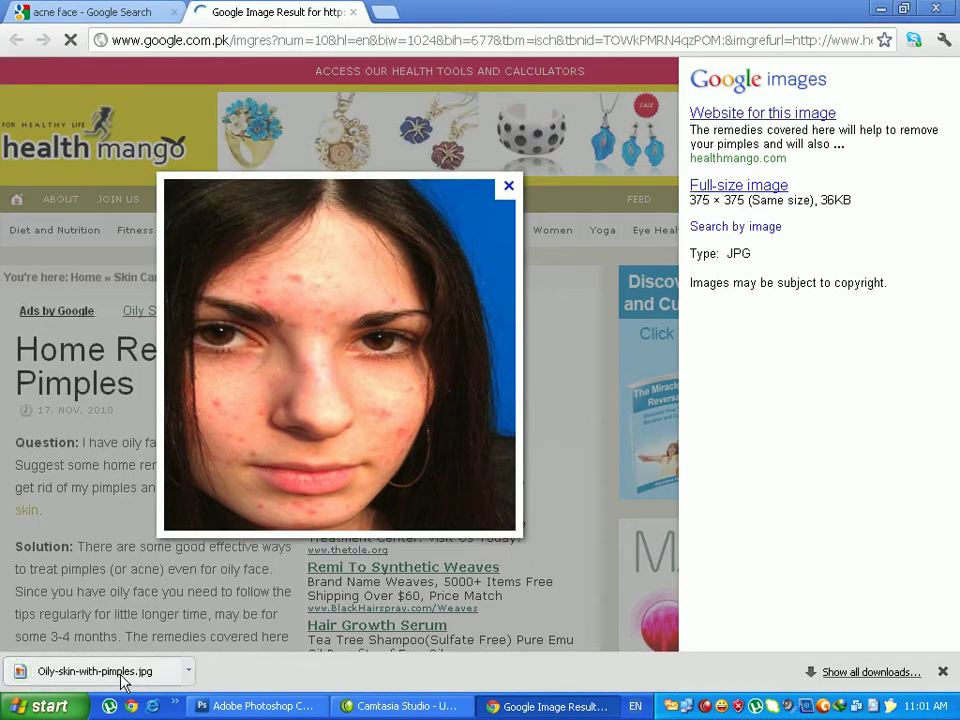
- Switch back to Photoshop, open Oily-skin-with-pimples.jpg from the Desktop and convert its Background into an editable layer named Layer 0
click(265, 705)
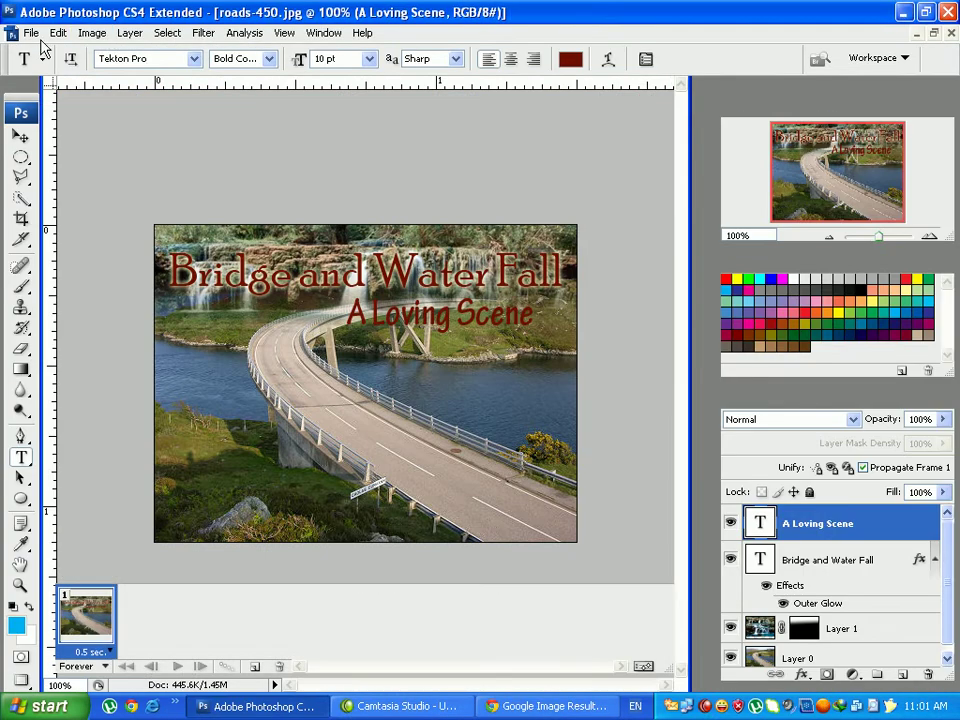
click(31, 33)
click(53, 70)
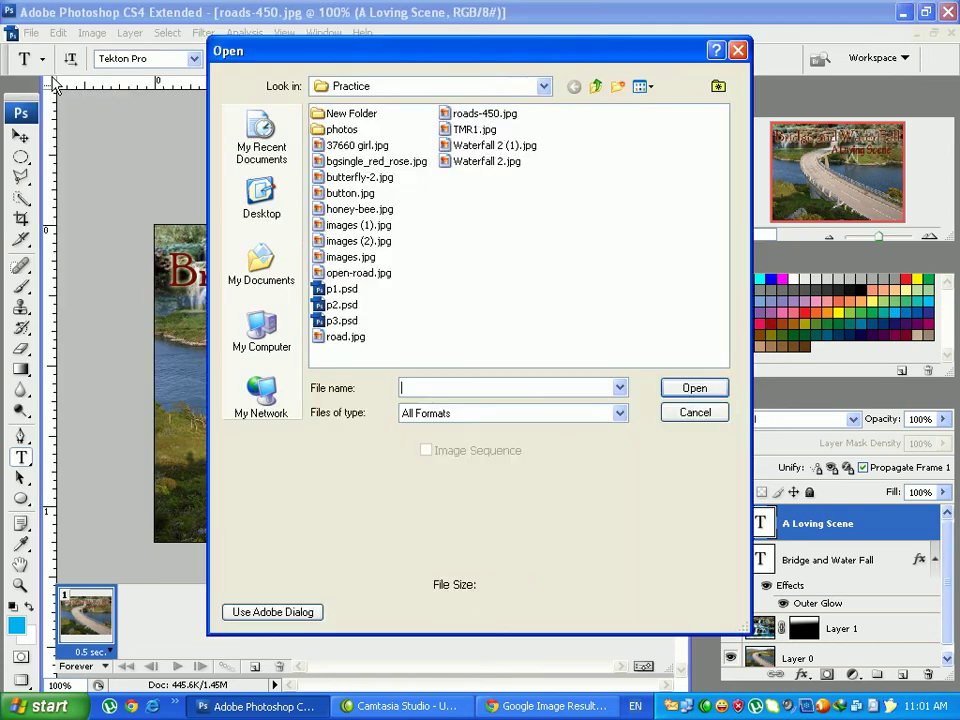
click(261, 197)
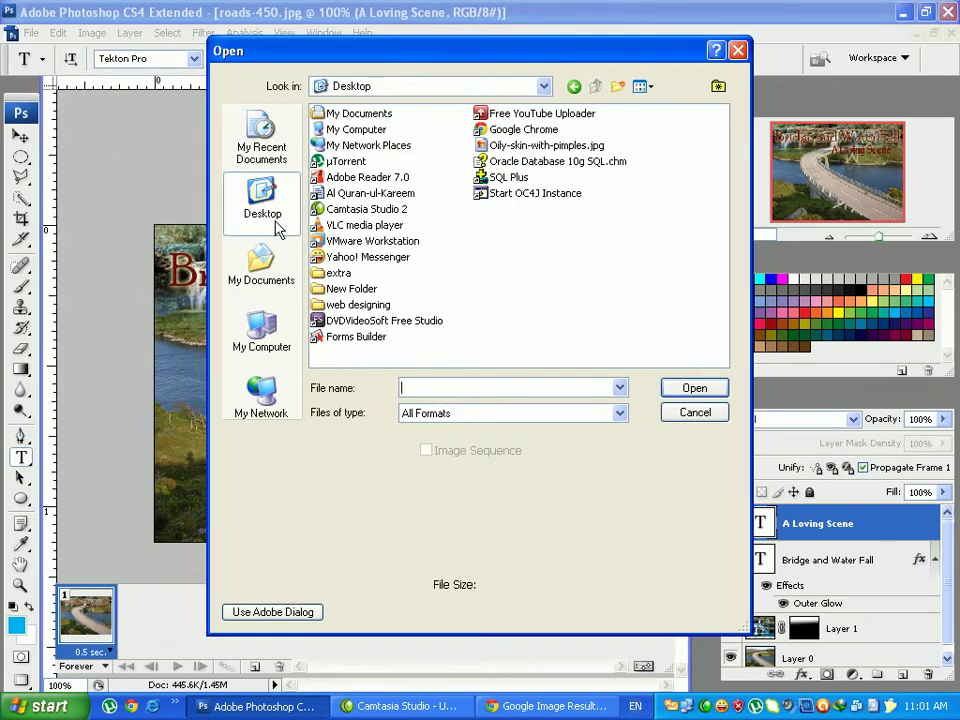
double_click(508, 146)
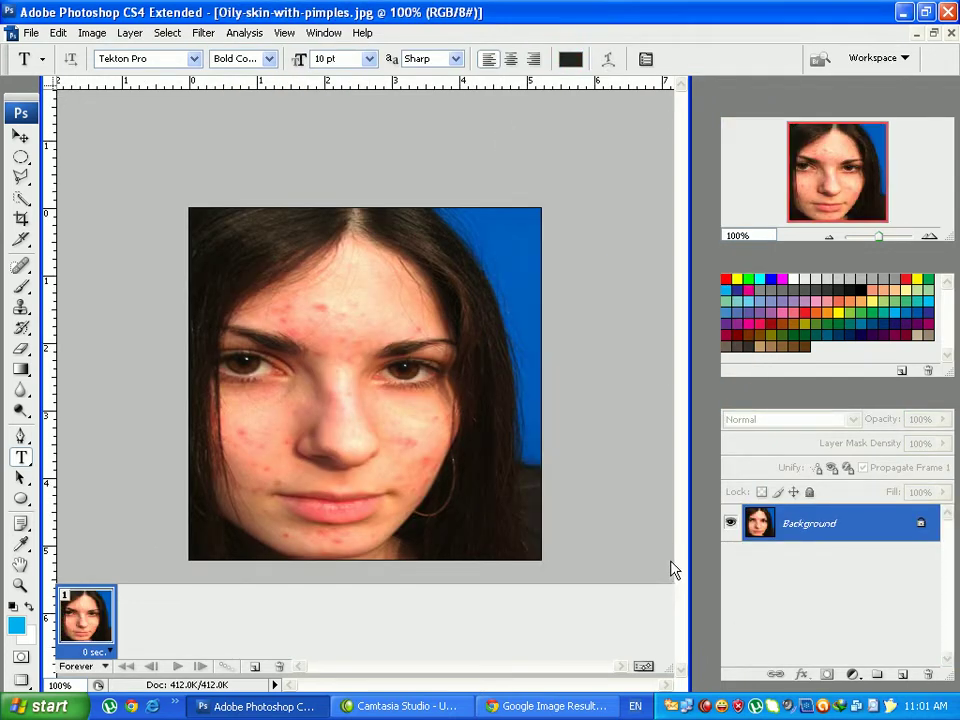
double_click(860, 509)
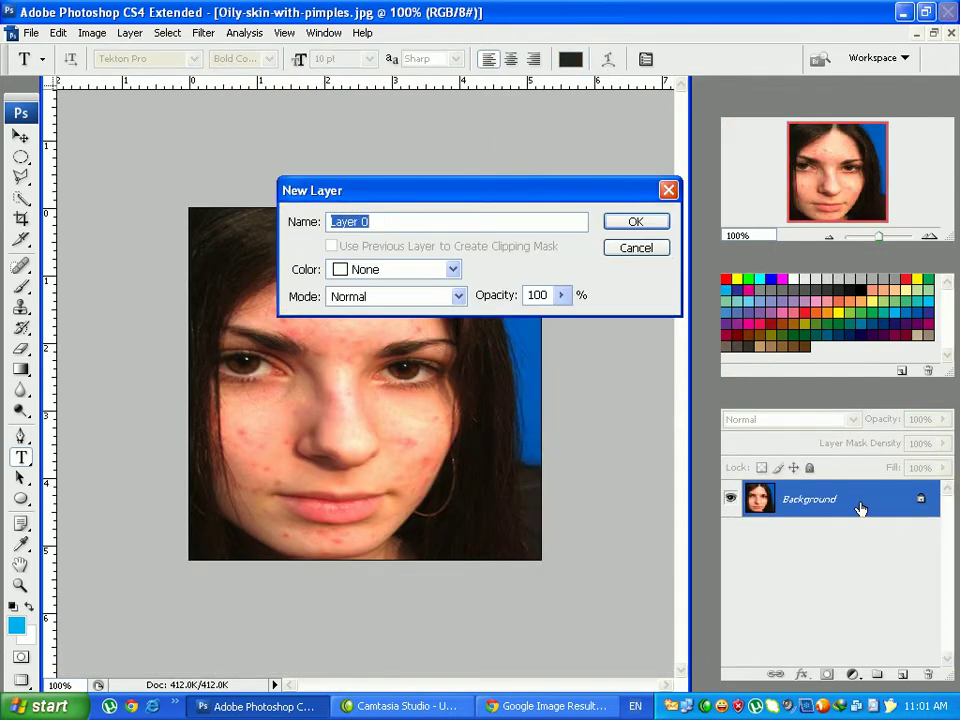
click(648, 226)
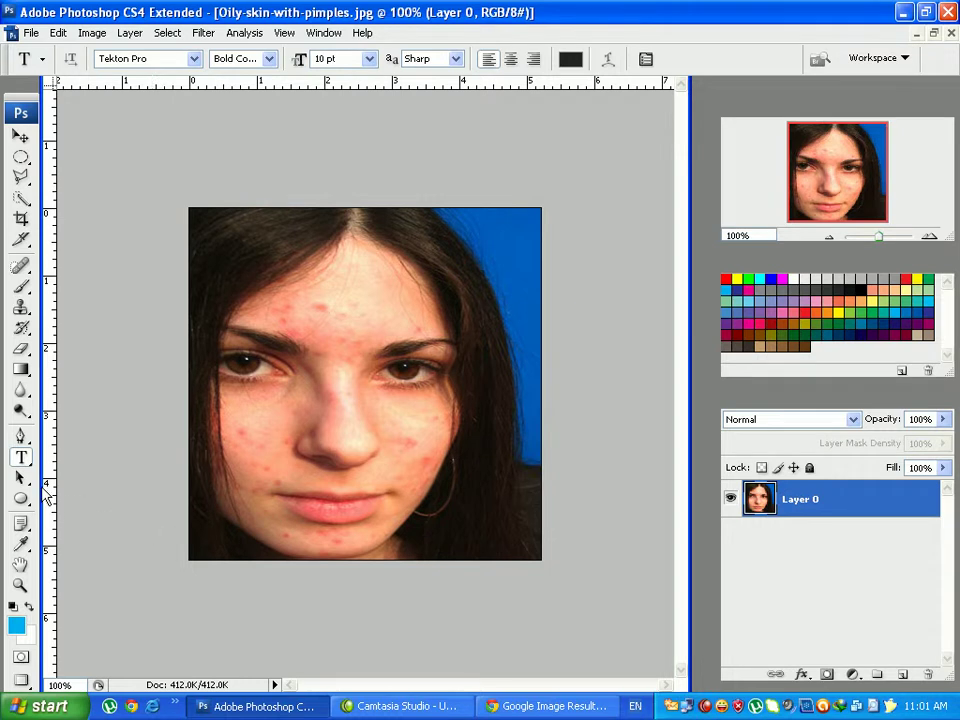
- Retouch the pimples on the woman's cheeks, chin and forehead using the Spot Healing Brush with a 15 px diameter
click(20, 267)
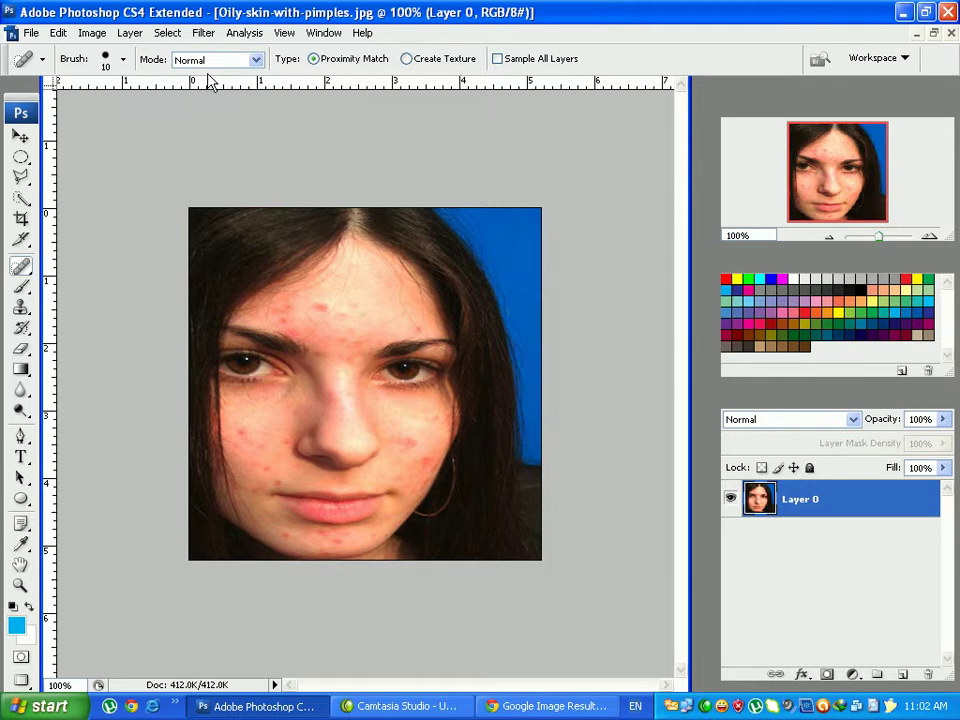
click(124, 61)
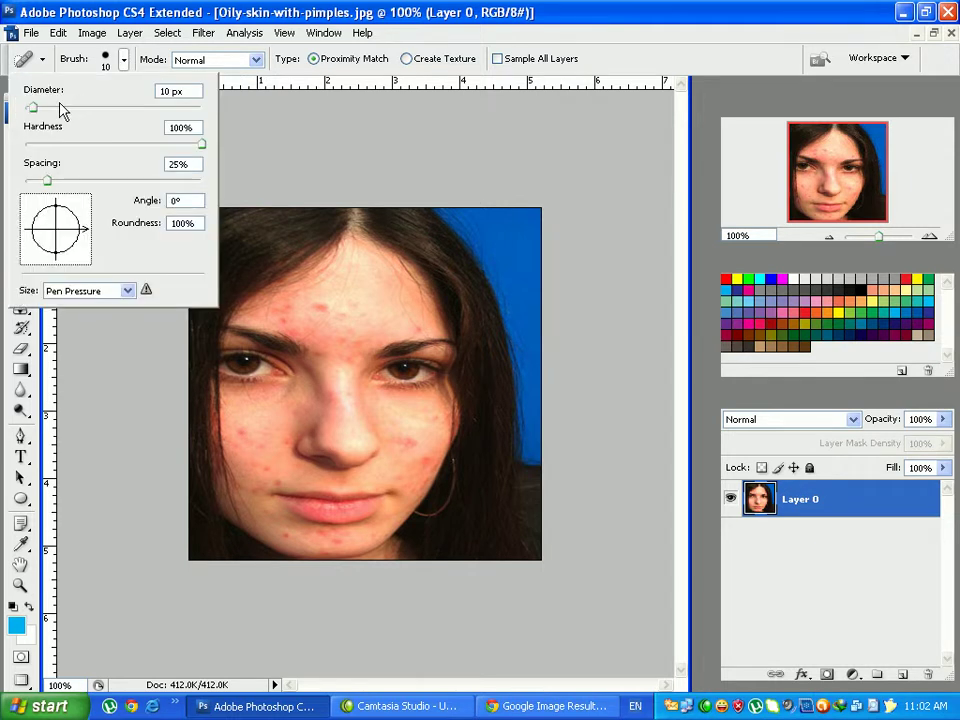
drag(33, 108, 38, 110)
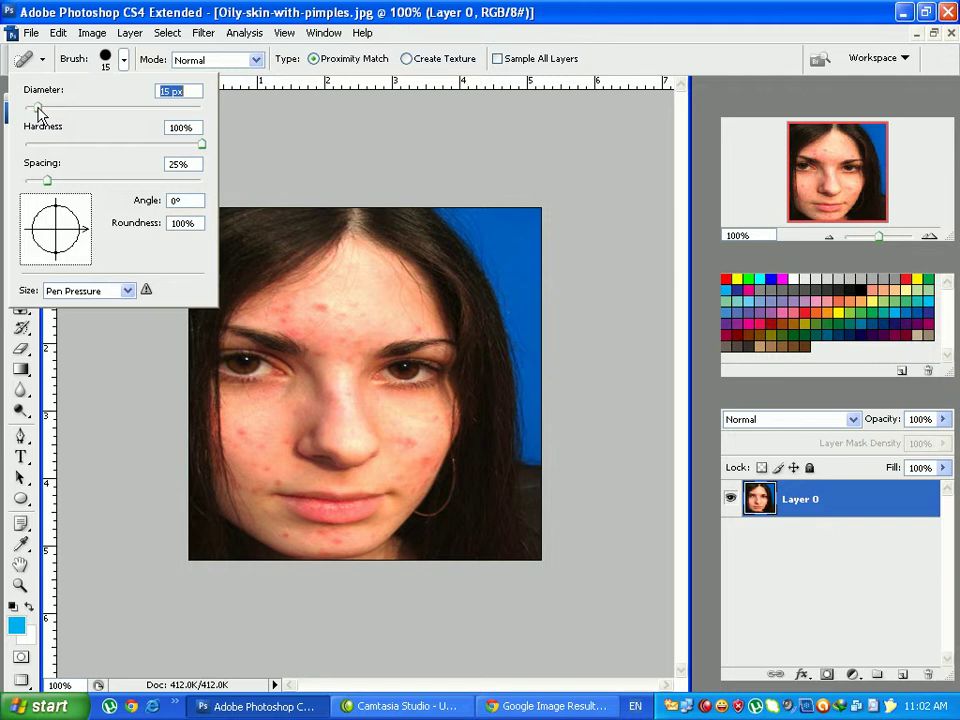
click(243, 90)
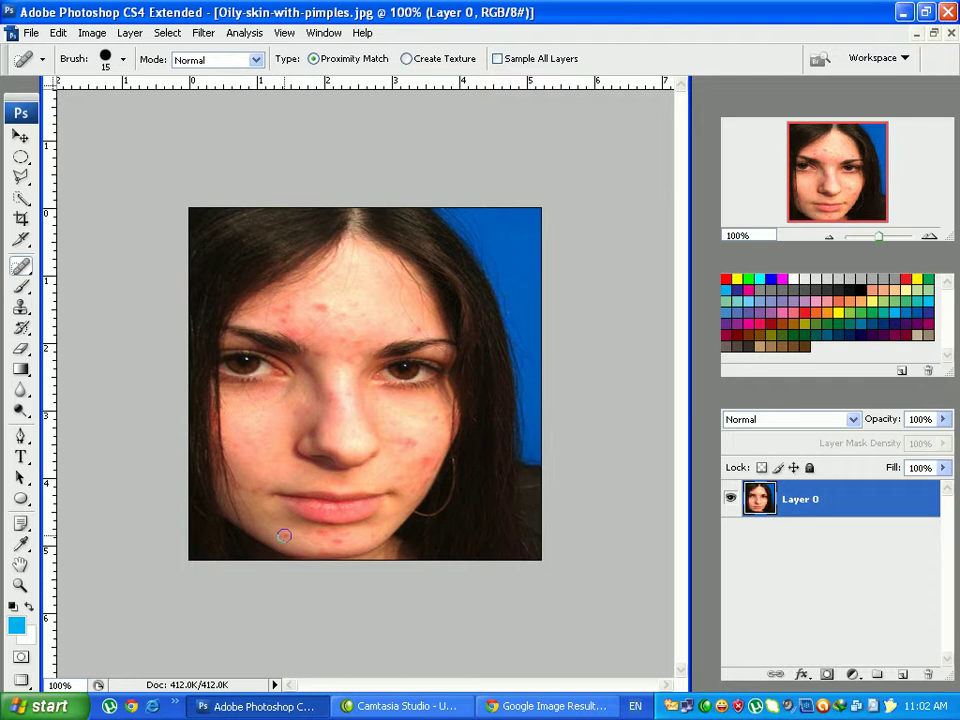
click(321, 537)
click(331, 535)
click(400, 442)
click(398, 478)
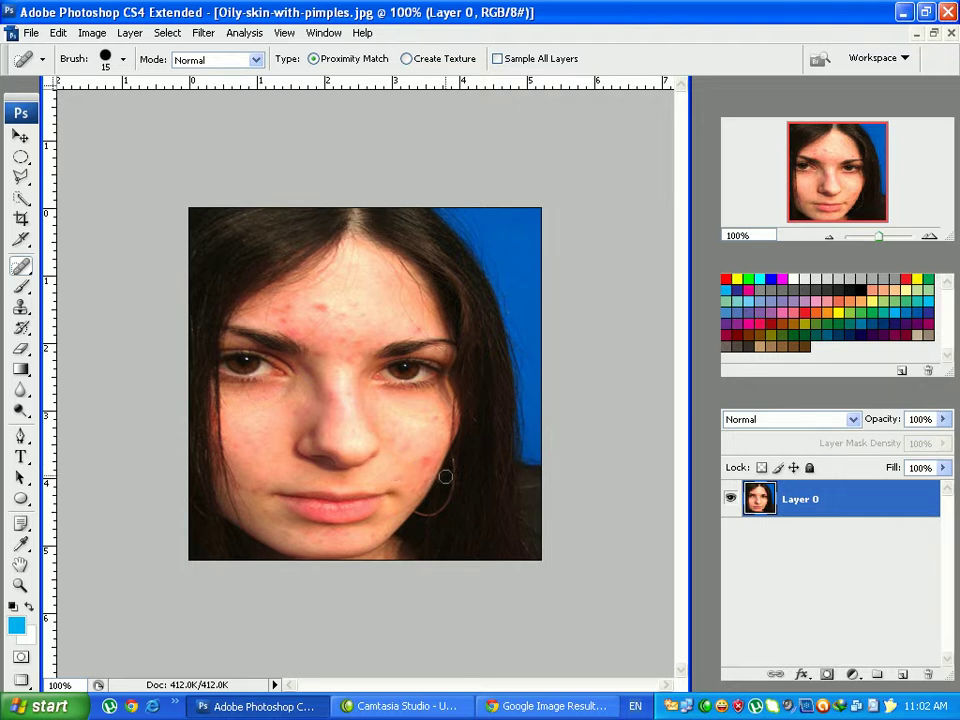
click(423, 463)
click(437, 416)
click(317, 305)
click(272, 319)
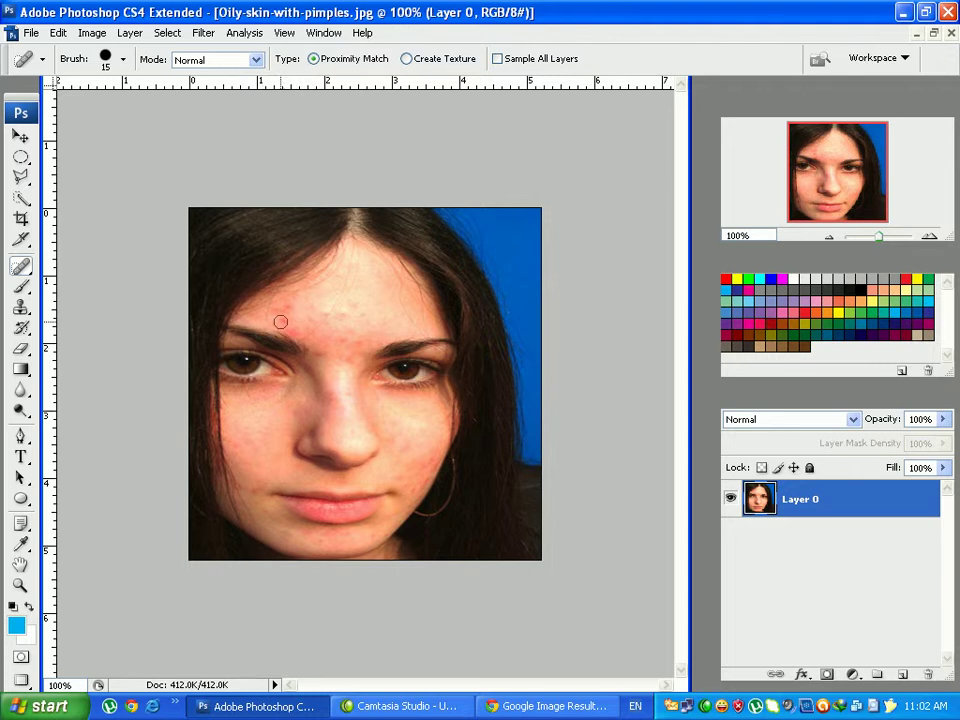
click(284, 308)
click(250, 495)
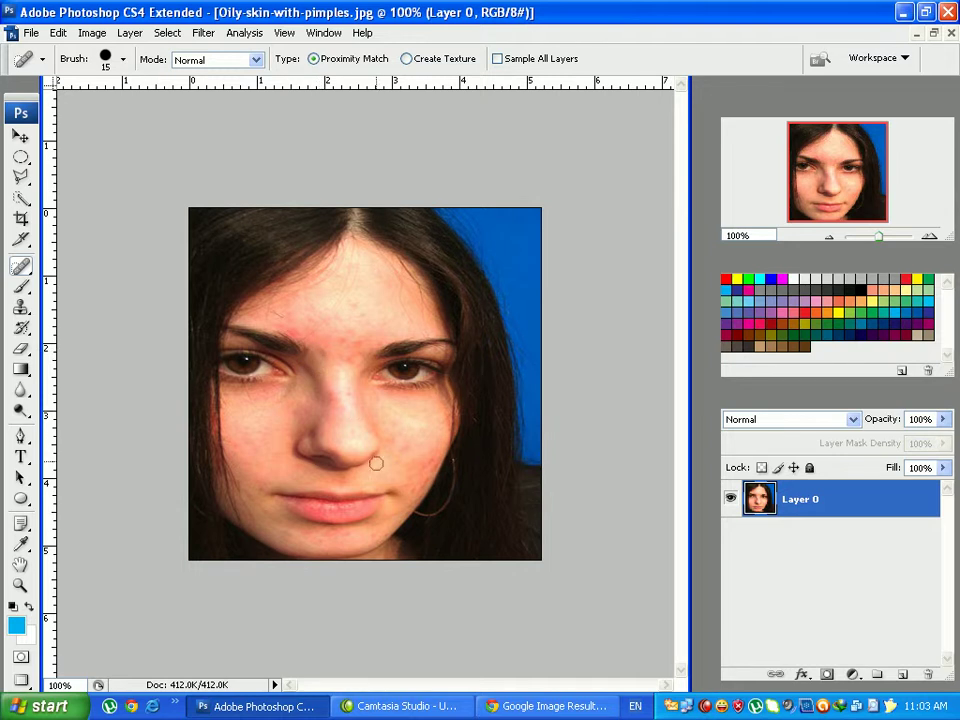
click(321, 352)
mouse_move(345, 349)
mouse_down()
mouse_move(344, 341)
mouse_move(358, 343)
mouse_up()
click(402, 485)
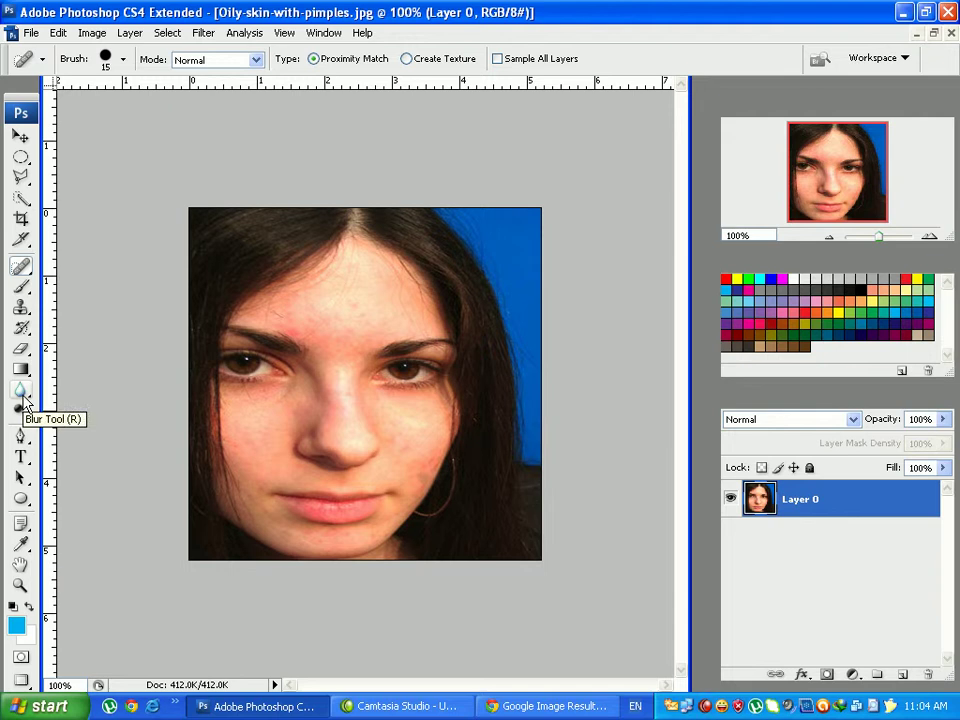
- Soften the skin on the woman's chin and forehead using the Blur Tool with a 34 px brush
drag(25, 398, 80, 393)
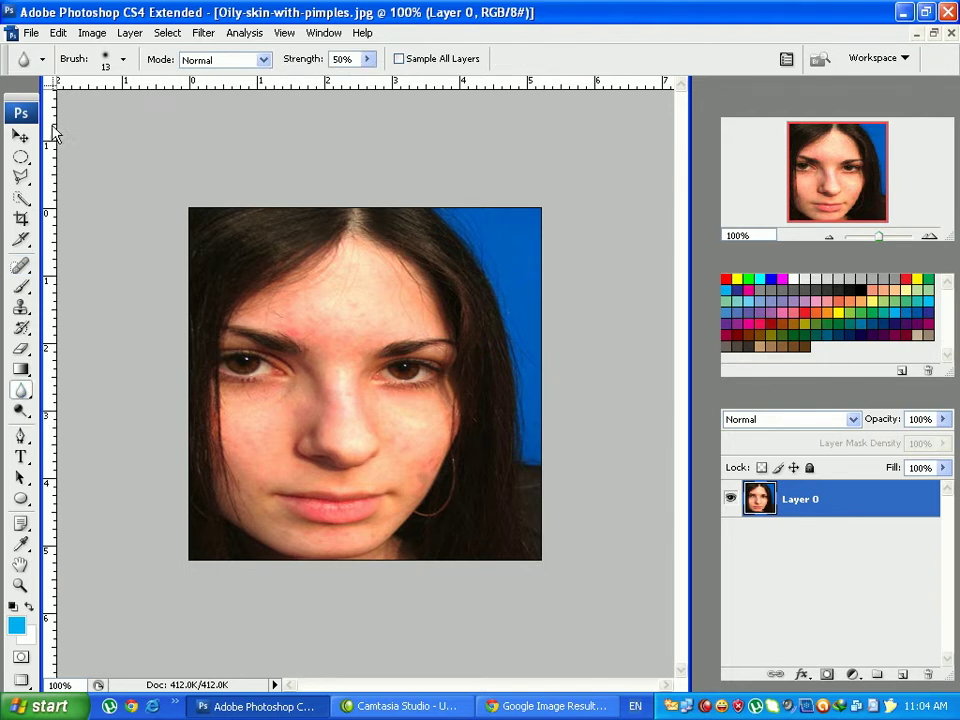
click(123, 59)
click(39, 112)
drag(41, 117, 55, 111)
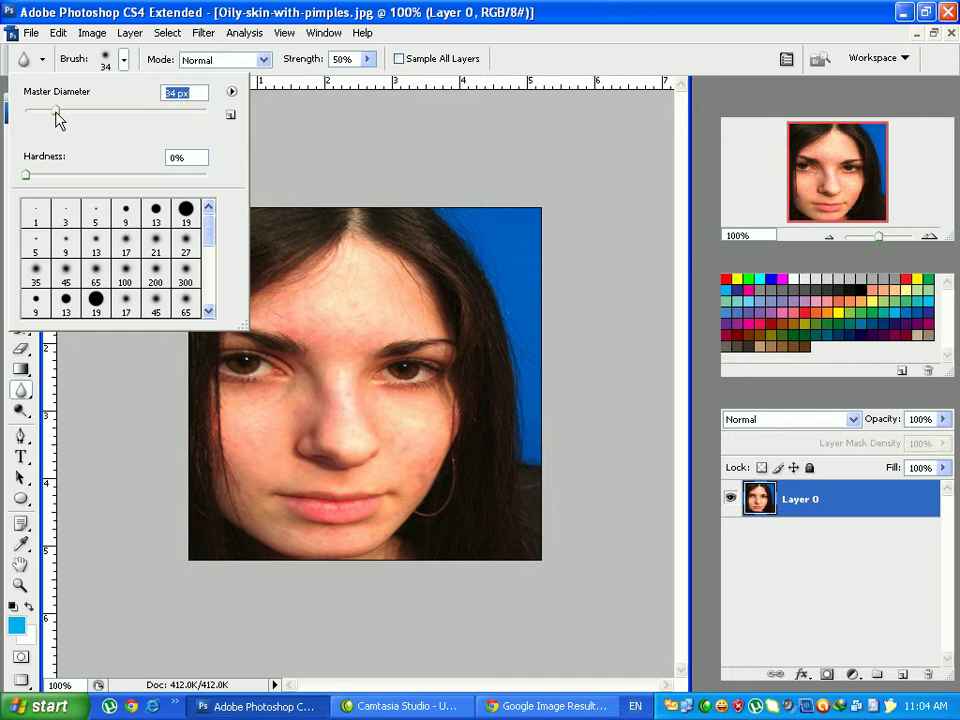
click(409, 150)
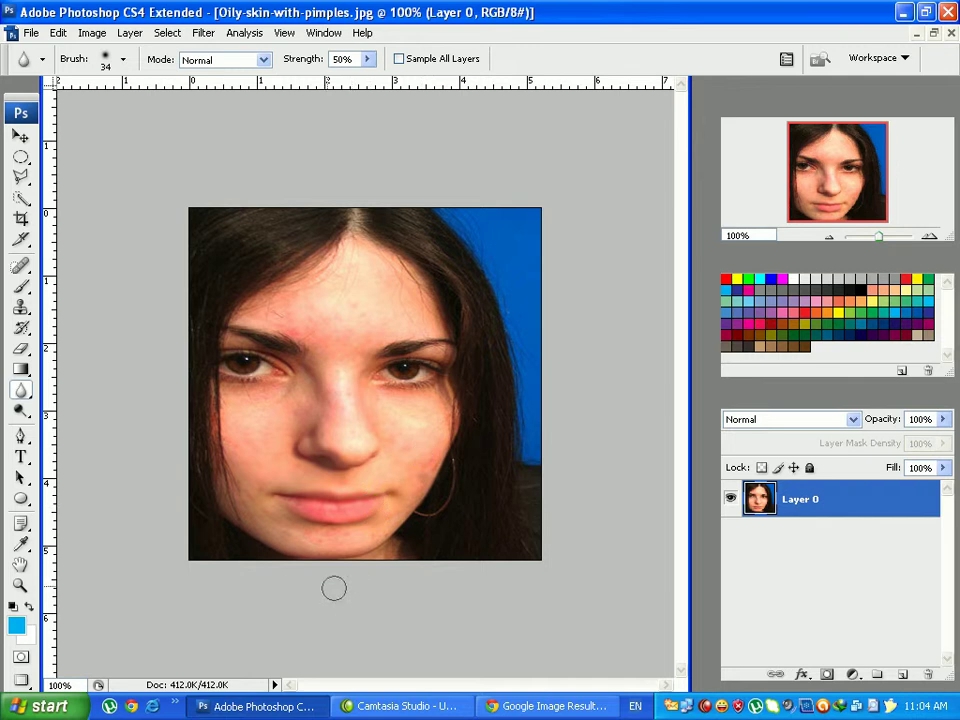
mouse_move(306, 543)
mouse_down()
mouse_move(392, 521)
mouse_move(326, 540)
mouse_move(265, 535)
mouse_up()
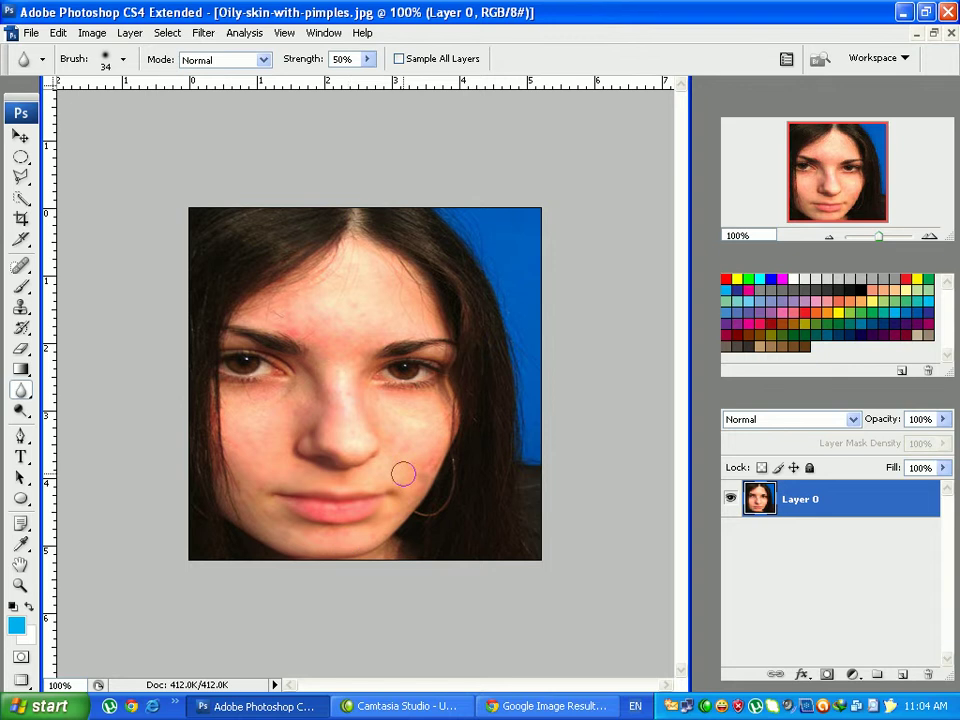
mouse_move(377, 294)
mouse_down()
mouse_move(271, 310)
mouse_move(347, 339)
mouse_move(285, 324)
mouse_move(383, 330)
mouse_up()
- Darken the face, hair and blue backdrop using the Burn Tool with a 65 px brush, Midtones range and 50% exposure
click(21, 413)
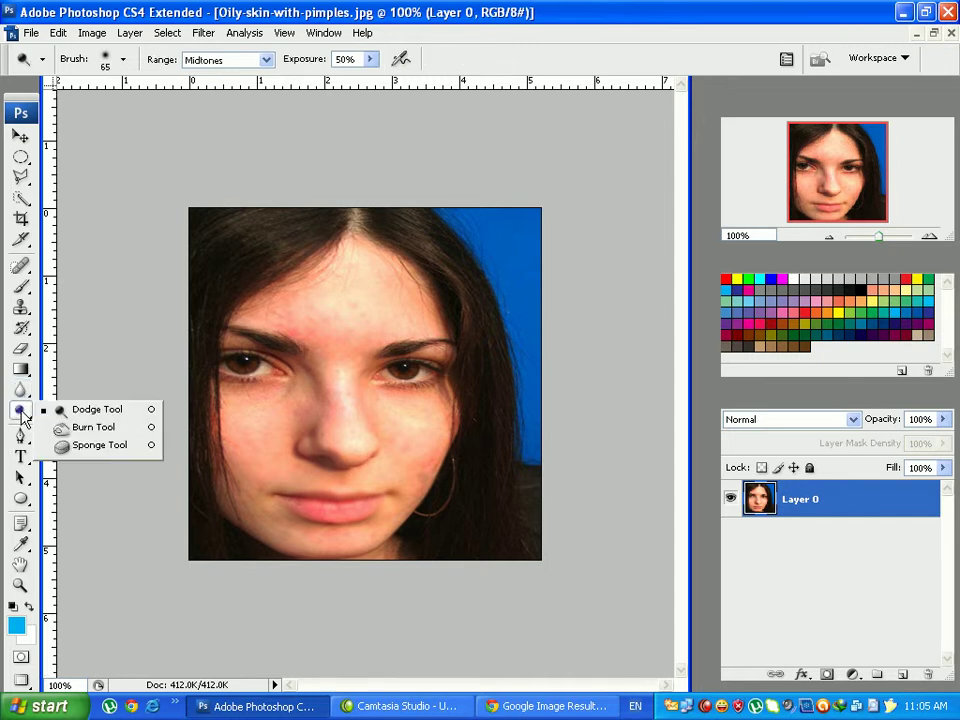
click(87, 430)
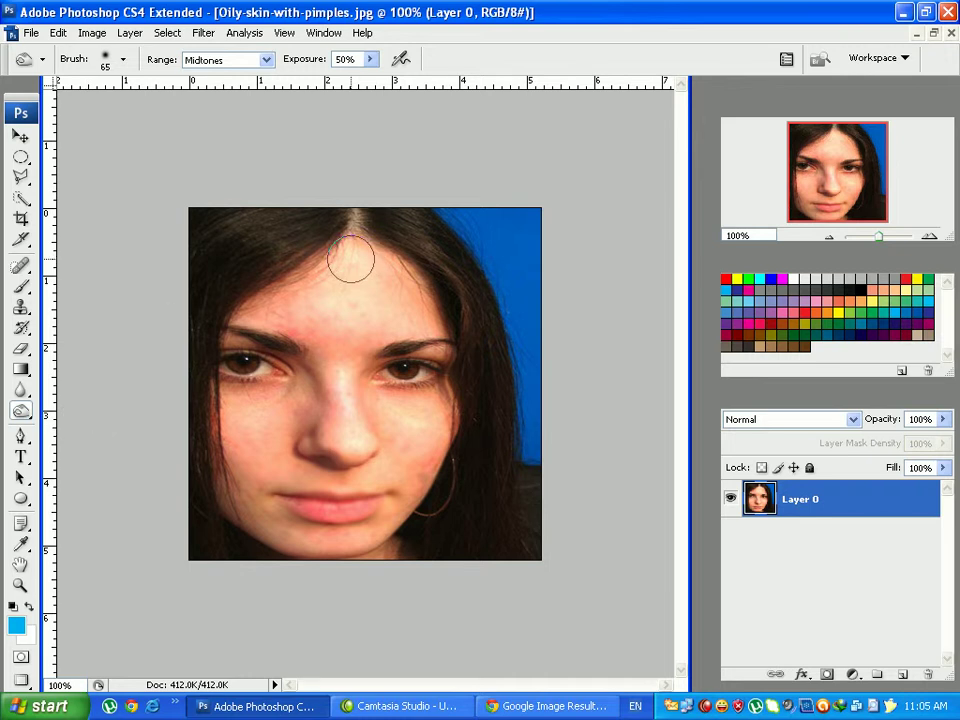
mouse_move(369, 394)
mouse_down()
mouse_move(320, 490)
mouse_move(285, 326)
mouse_move(264, 454)
mouse_move(208, 444)
mouse_move(240, 320)
mouse_move(358, 306)
mouse_move(411, 422)
mouse_move(376, 250)
mouse_move(330, 400)
mouse_move(290, 440)
mouse_move(246, 521)
mouse_move(278, 530)
mouse_move(253, 439)
mouse_move(581, 300)
mouse_move(214, 236)
mouse_move(378, 448)
mouse_move(551, 178)
mouse_move(486, 326)
mouse_move(540, 465)
mouse_move(591, 221)
mouse_move(144, 206)
mouse_move(131, 478)
mouse_move(557, 257)
mouse_move(524, 221)
mouse_move(571, 331)
mouse_up()
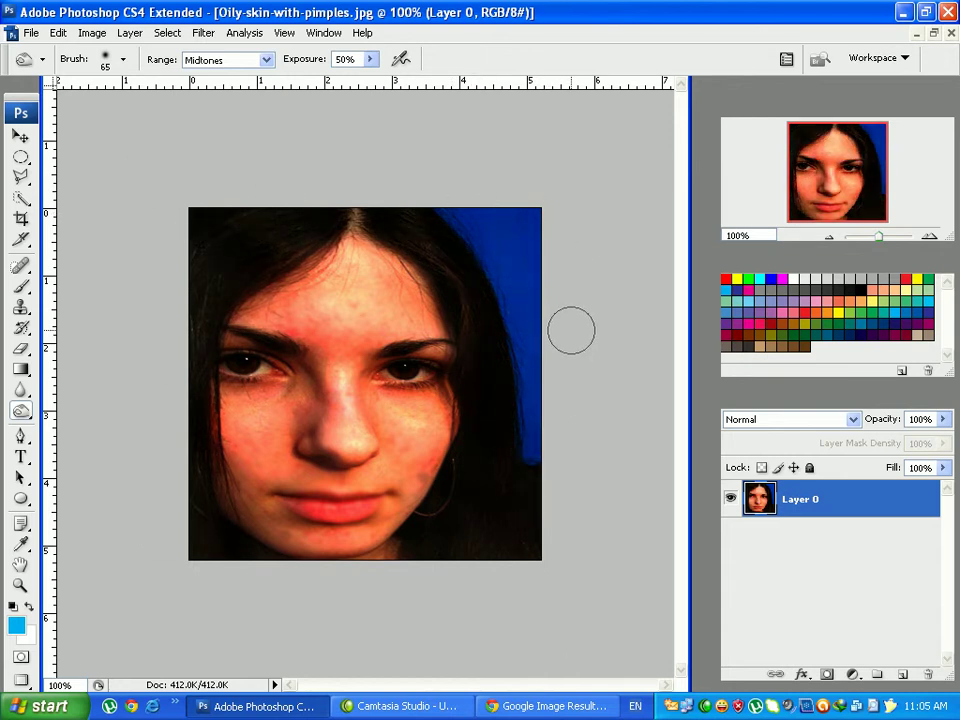
- Undo the last burn and lightly darken the face and hair using the Burn Tool at 17% exposure
key(ctrl+z)
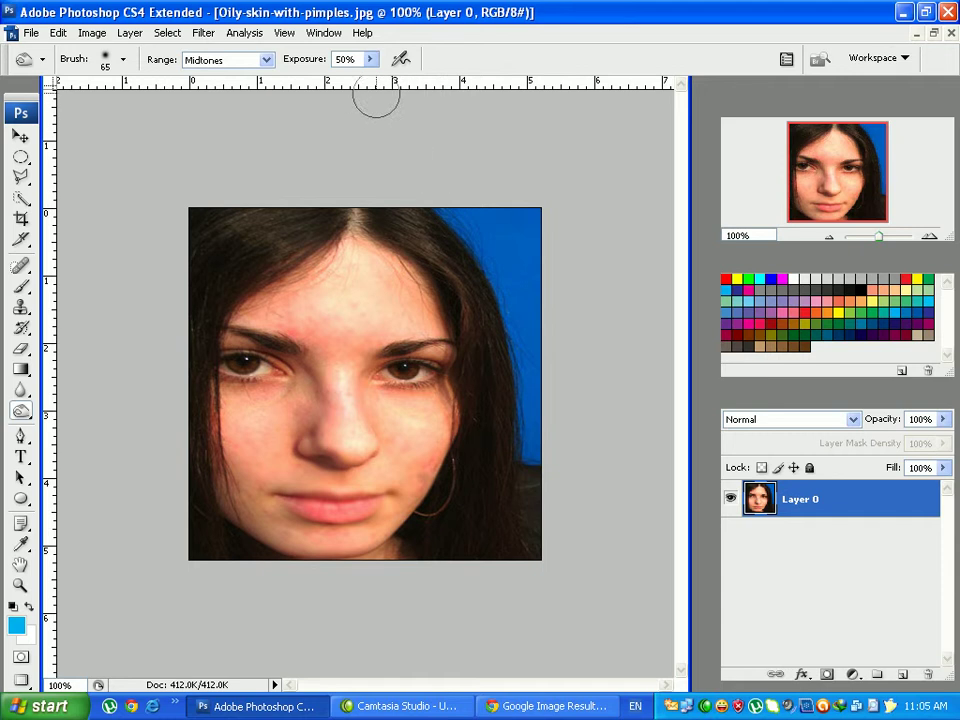
click(371, 60)
drag(372, 80, 341, 81)
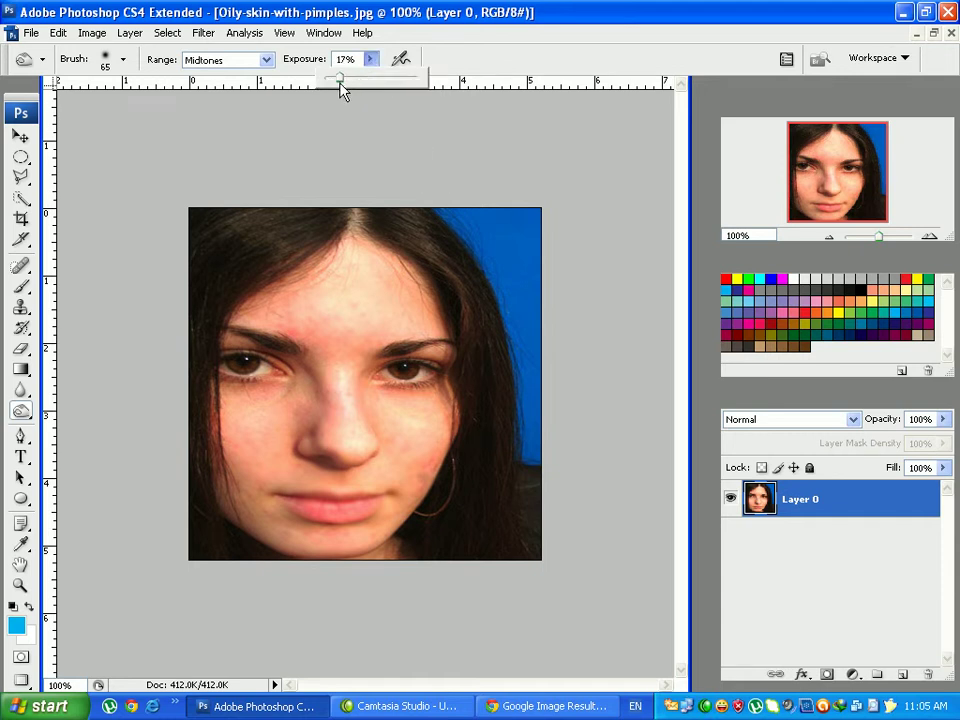
click(353, 253)
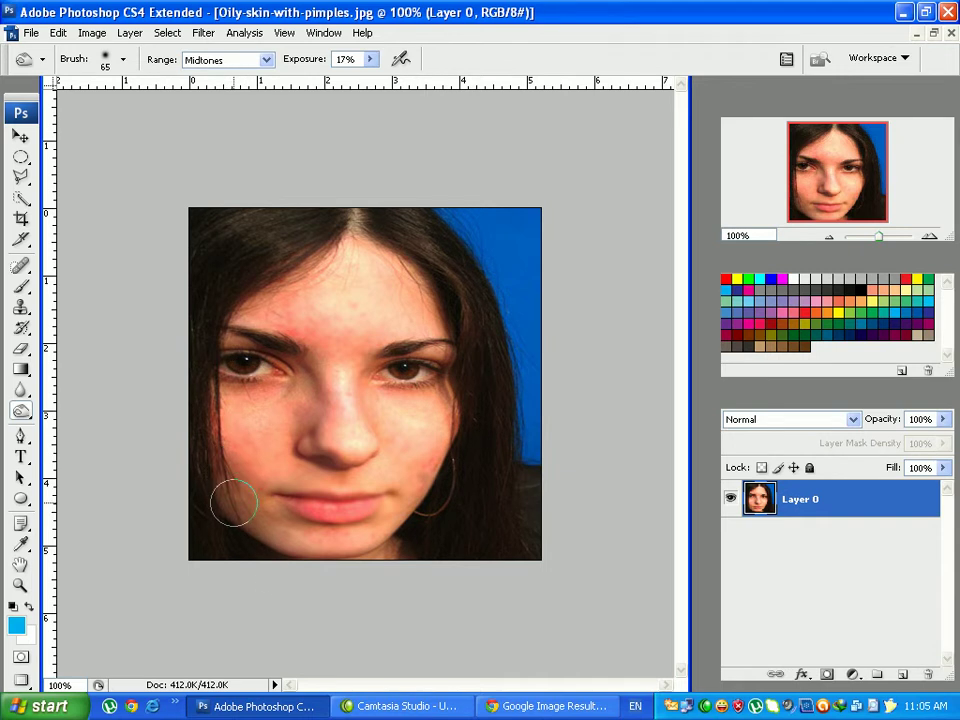
click(297, 488)
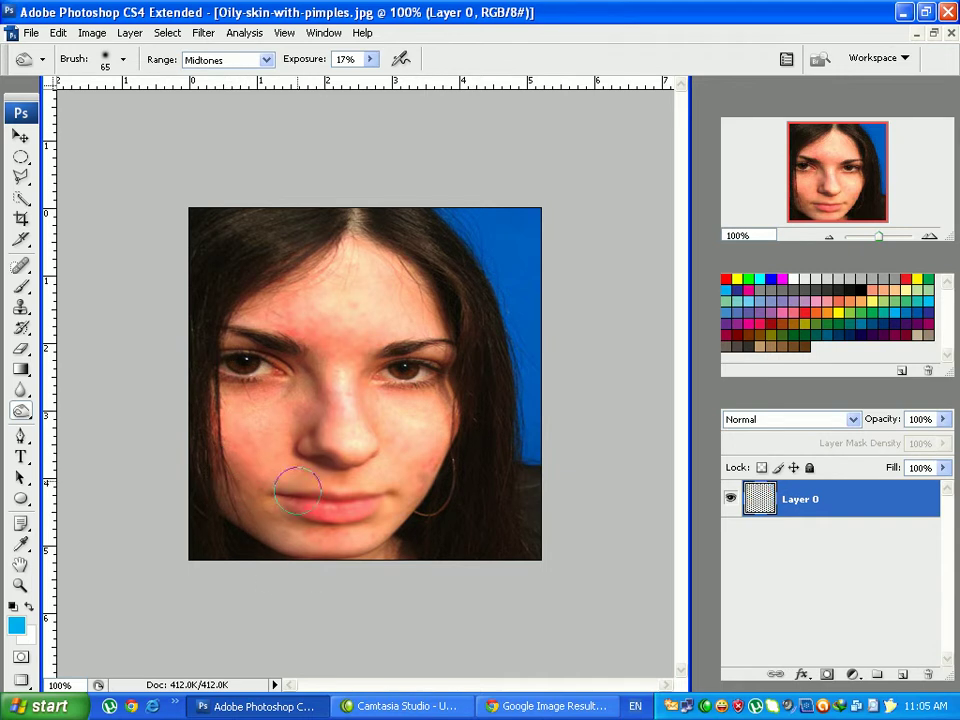
click(277, 530)
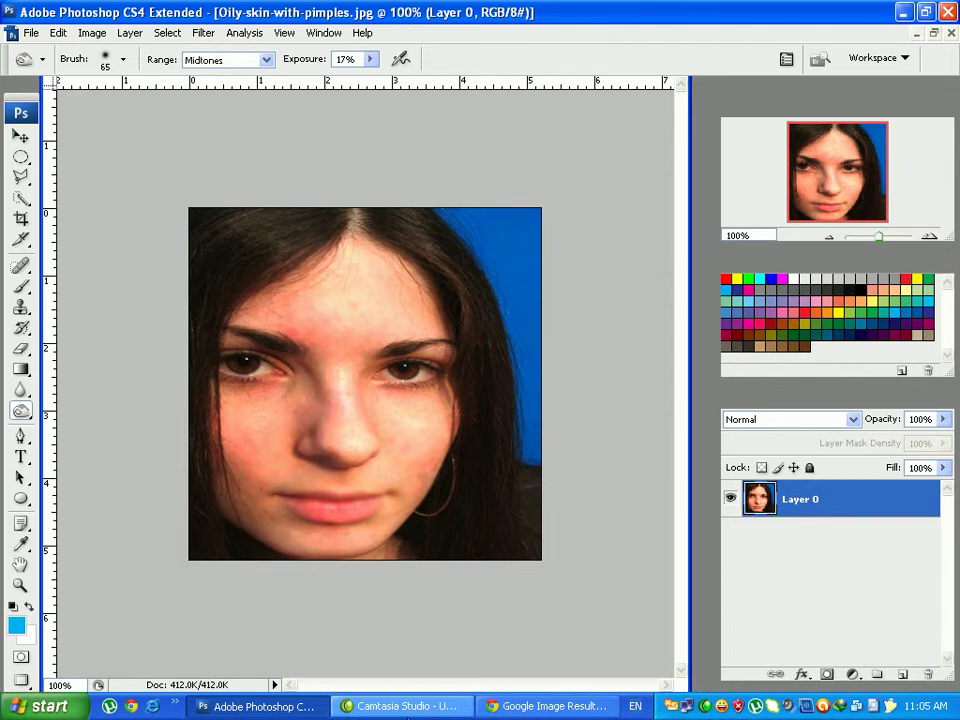
- Desaturate the woman's facial skin using the Sponge Tool in Desaturate mode with a 65 px brush and 12% flow
right_click(28, 416)
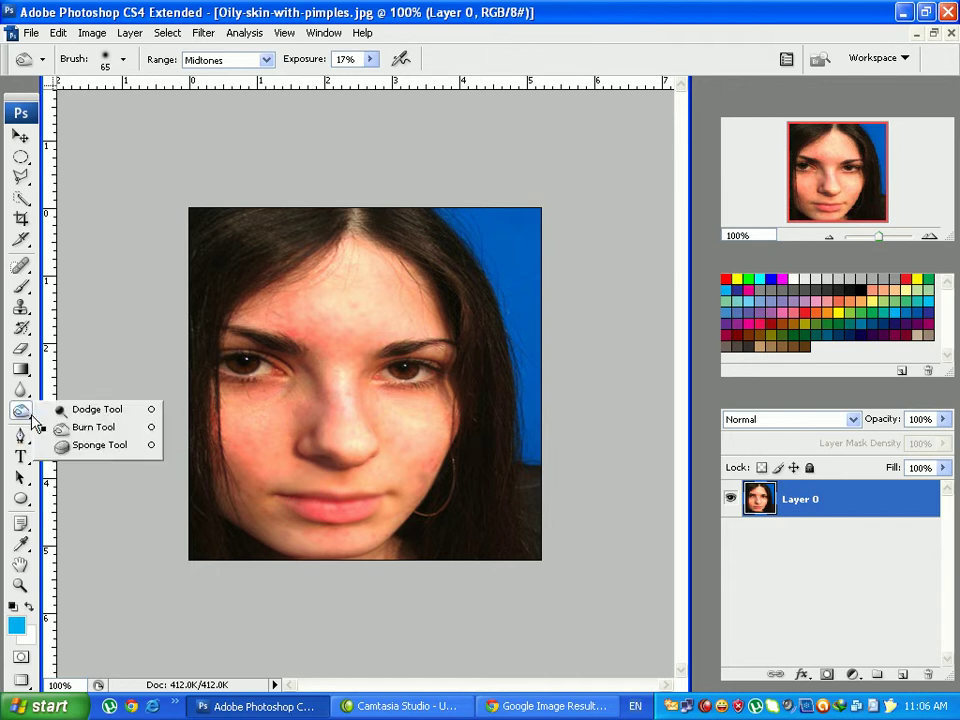
click(103, 448)
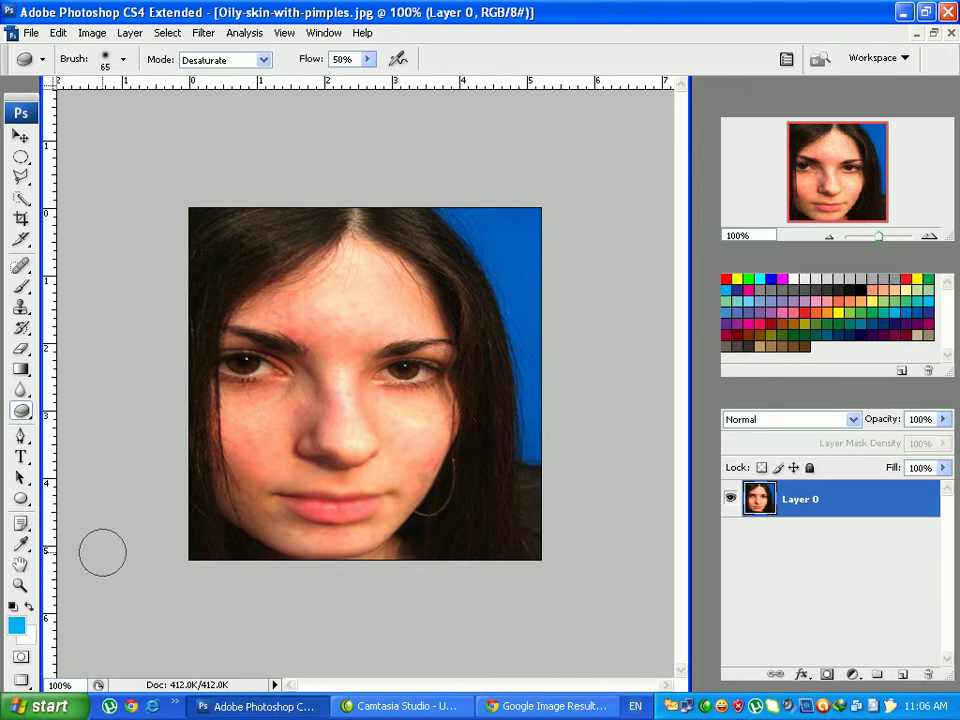
click(367, 59)
drag(379, 82, 337, 82)
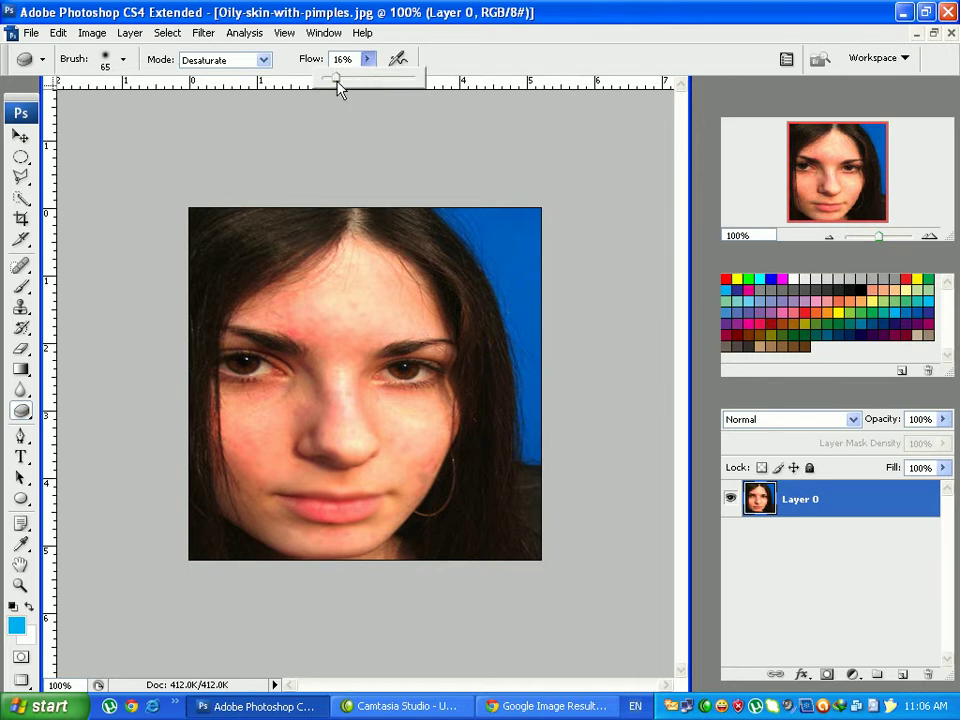
mouse_move(253, 279)
mouse_down()
mouse_move(401, 247)
mouse_move(195, 284)
mouse_move(253, 288)
mouse_move(281, 319)
mouse_move(405, 290)
mouse_up()
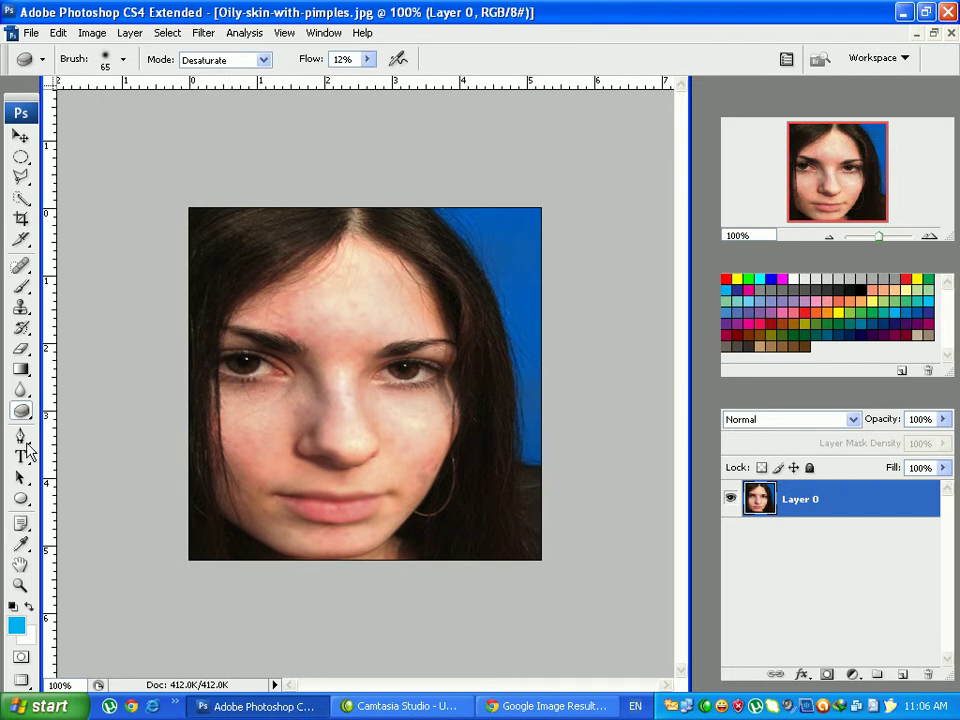
- Select the irises of both eyes with the Elliptical Marquee Tool, adding the second ellipse to the first selection
click(20, 157)
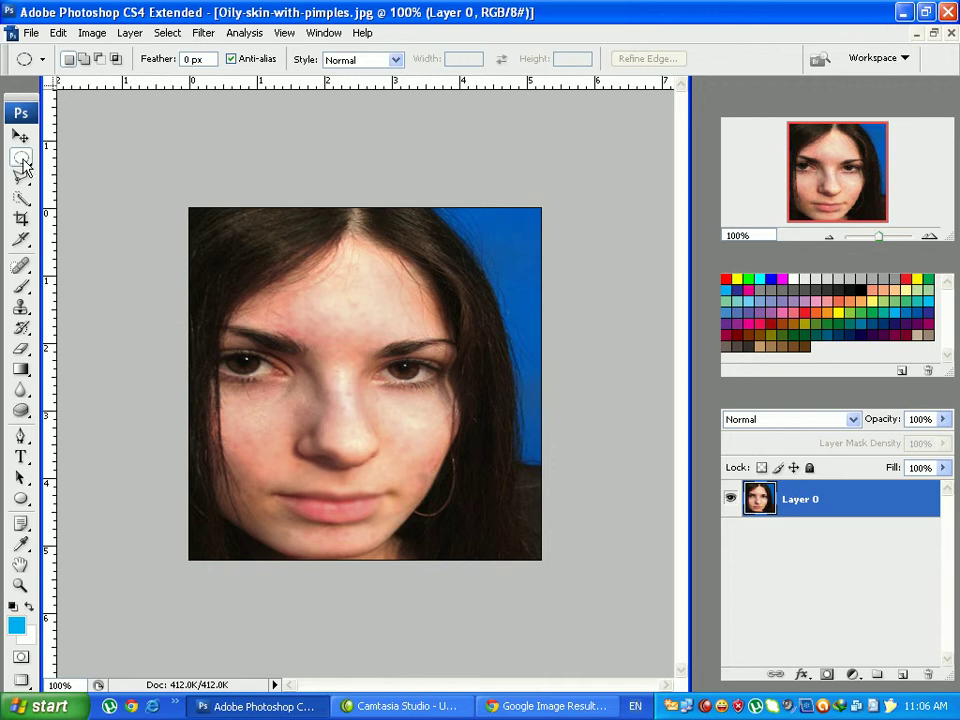
drag(219, 349, 266, 372)
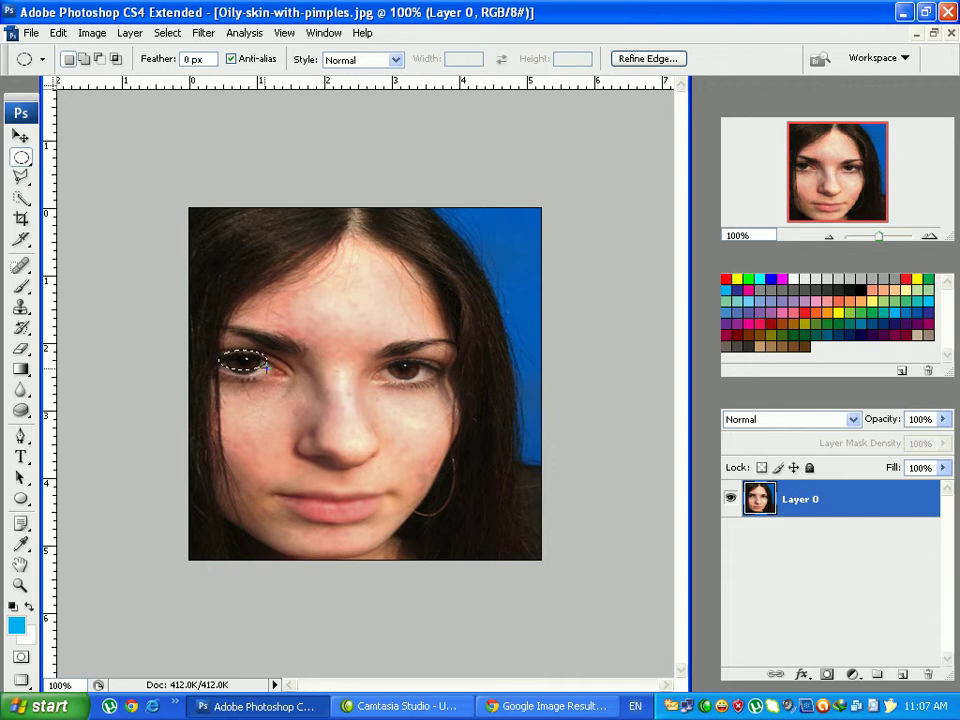
click(296, 460)
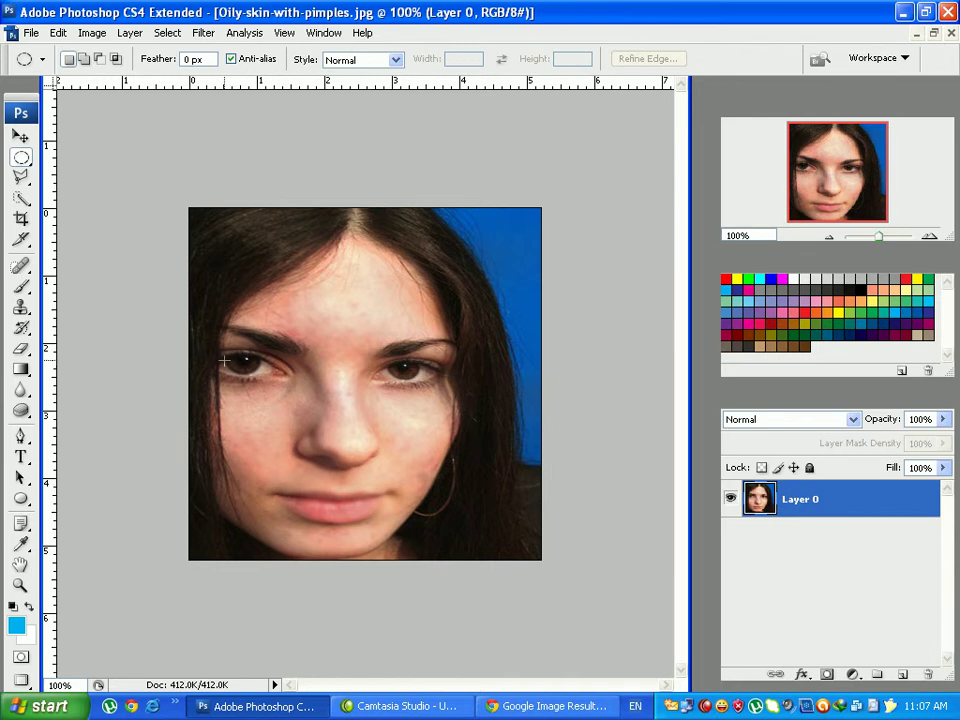
drag(223, 355, 262, 371)
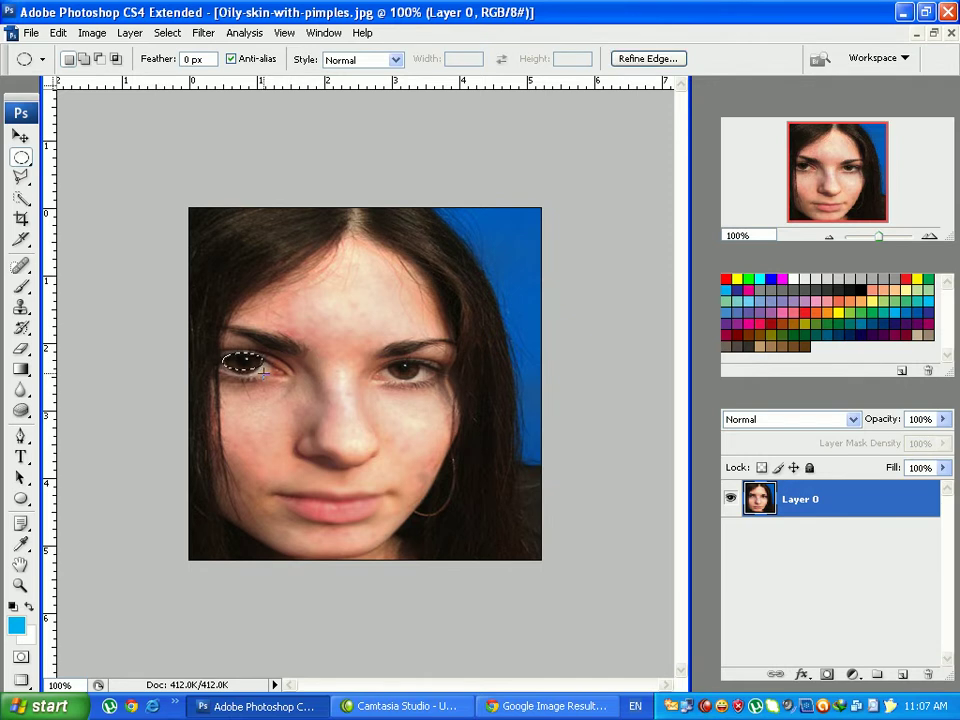
key(ctrl+z)
click(84, 61)
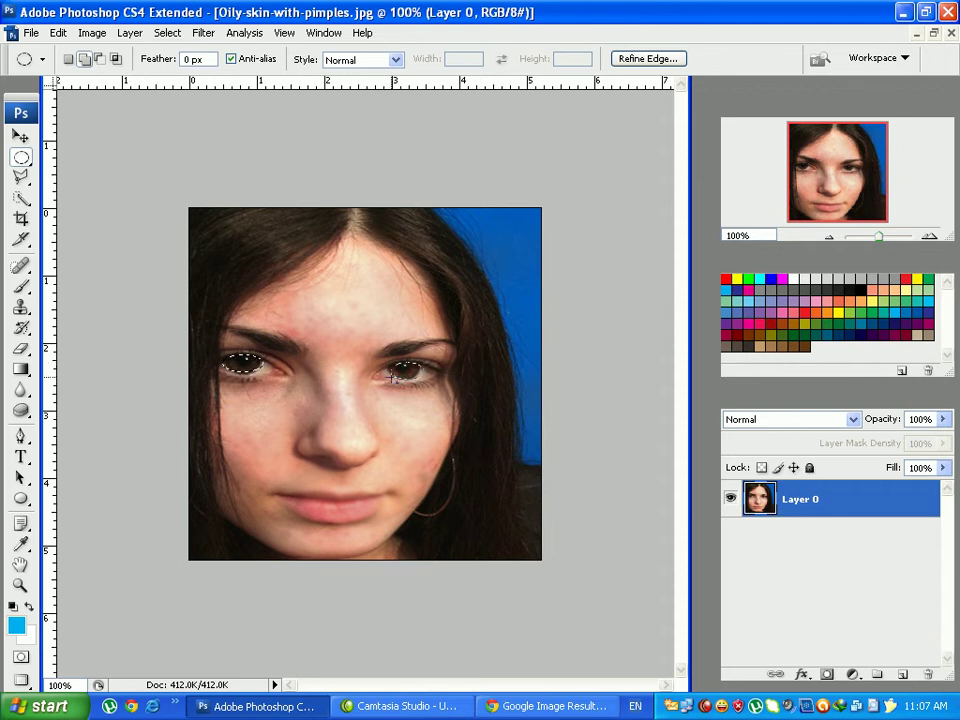
drag(386, 377, 422, 361)
- Colorize the selected irises green using Hue/Saturation with hue 113 and saturation 11, and clear the selection
click(92, 36)
mouse_move(120, 80)
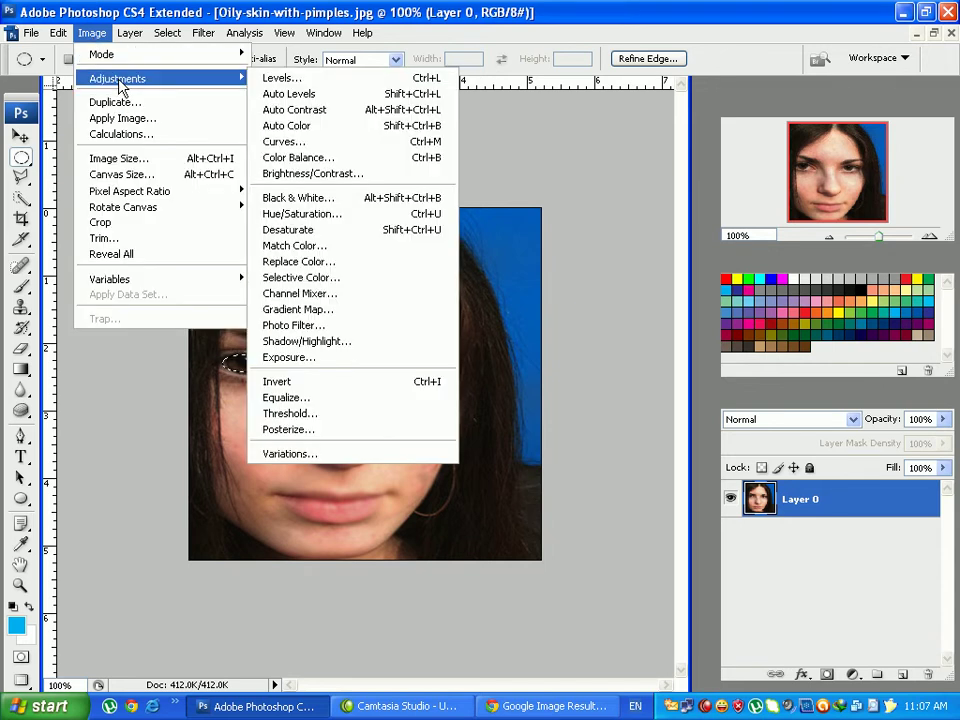
click(305, 213)
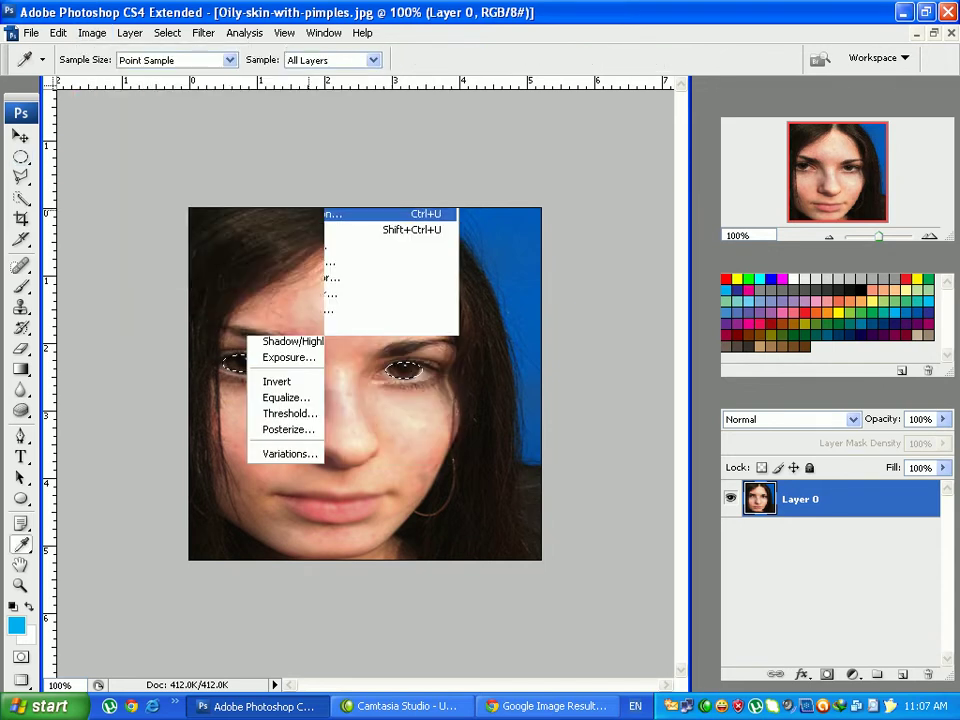
drag(326, 36, 673, 83)
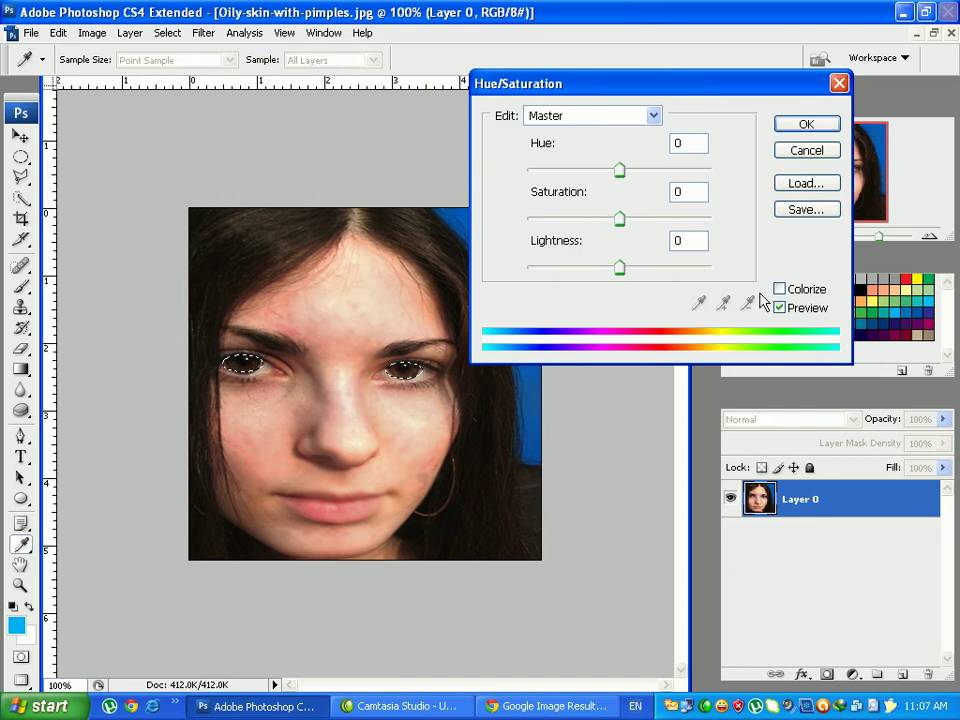
click(782, 291)
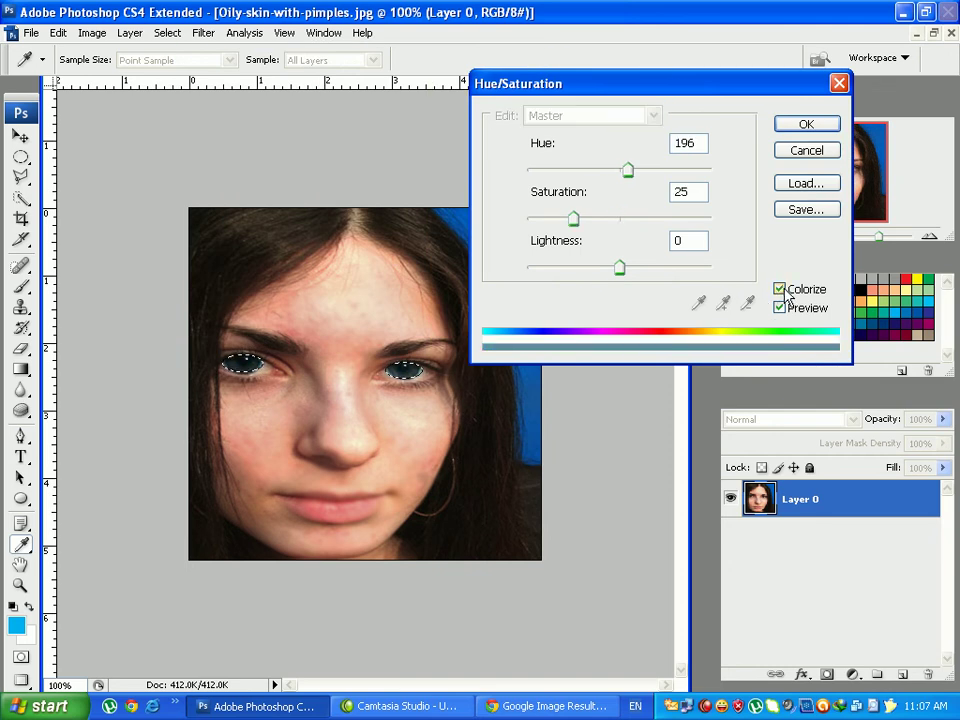
drag(628, 170, 586, 168)
drag(573, 218, 546, 218)
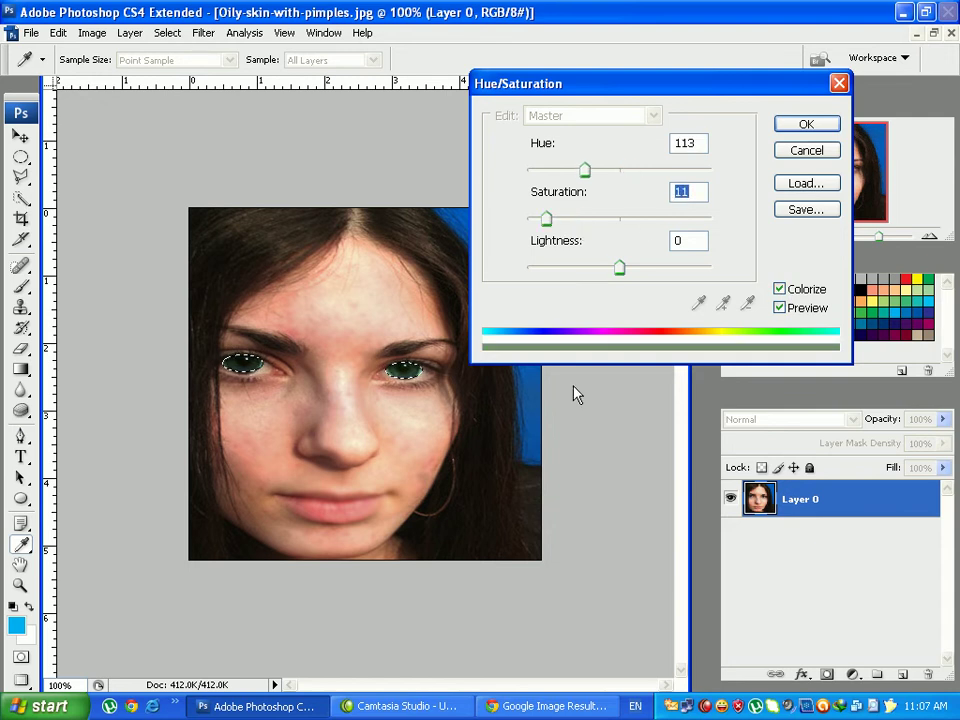
click(798, 128)
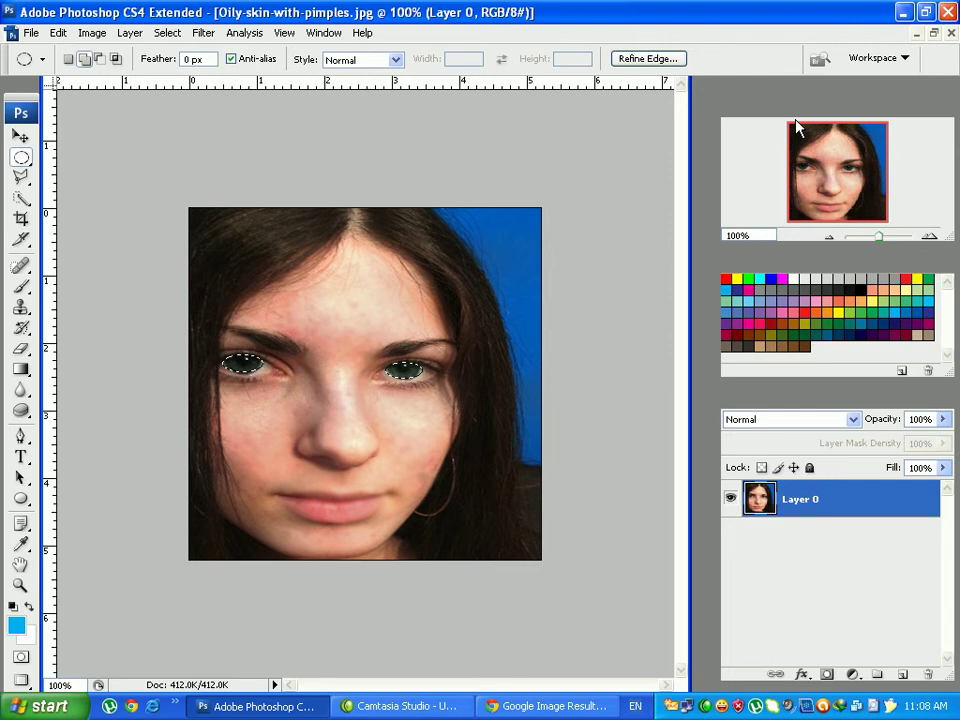
key(ctrl+d)
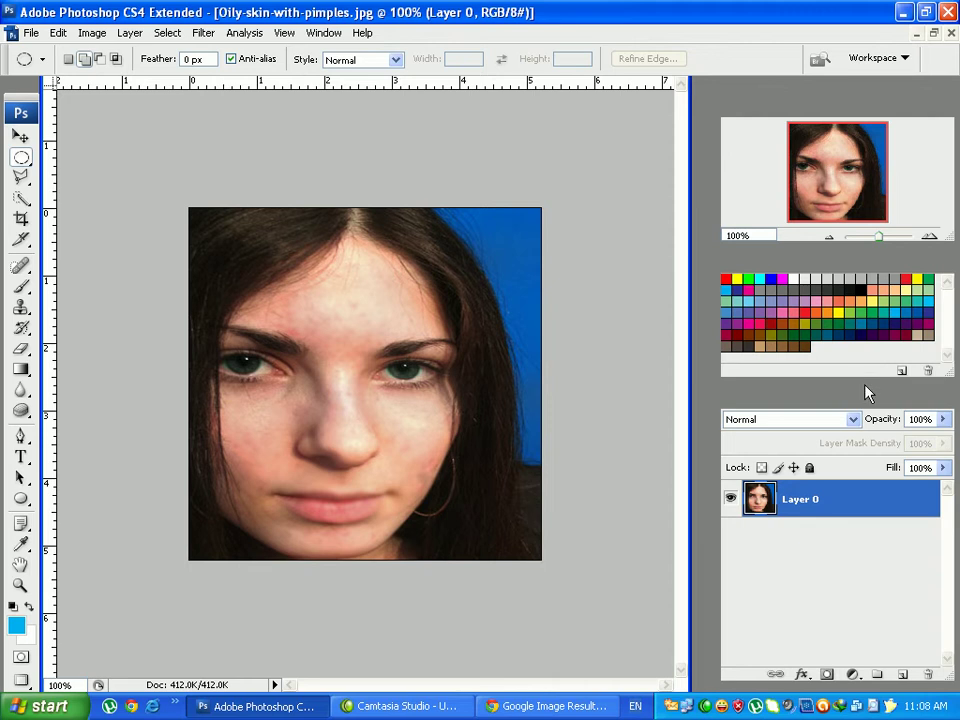
- Undo the deselection and the green colorizing of the eyes
key(ctrl+z)
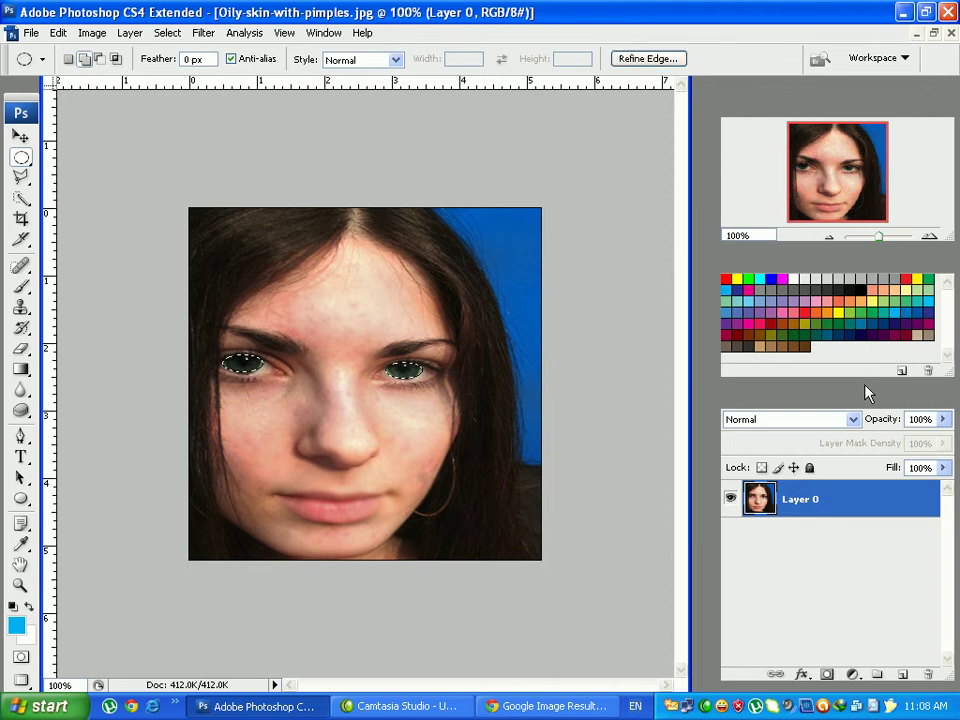
key(ctrl+z)
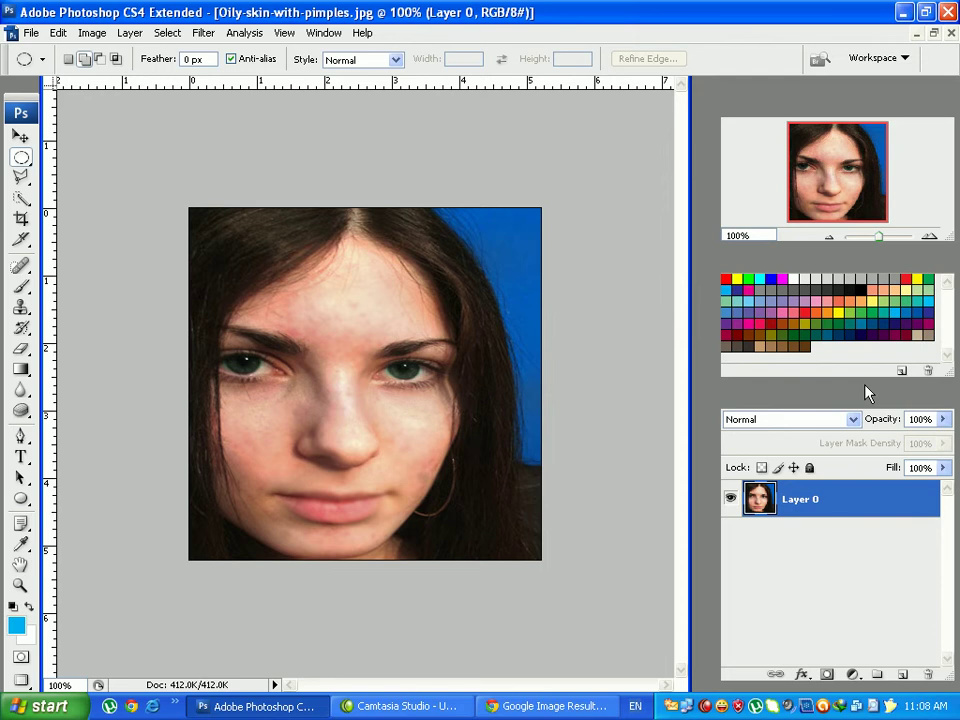
key(ctrl+z)
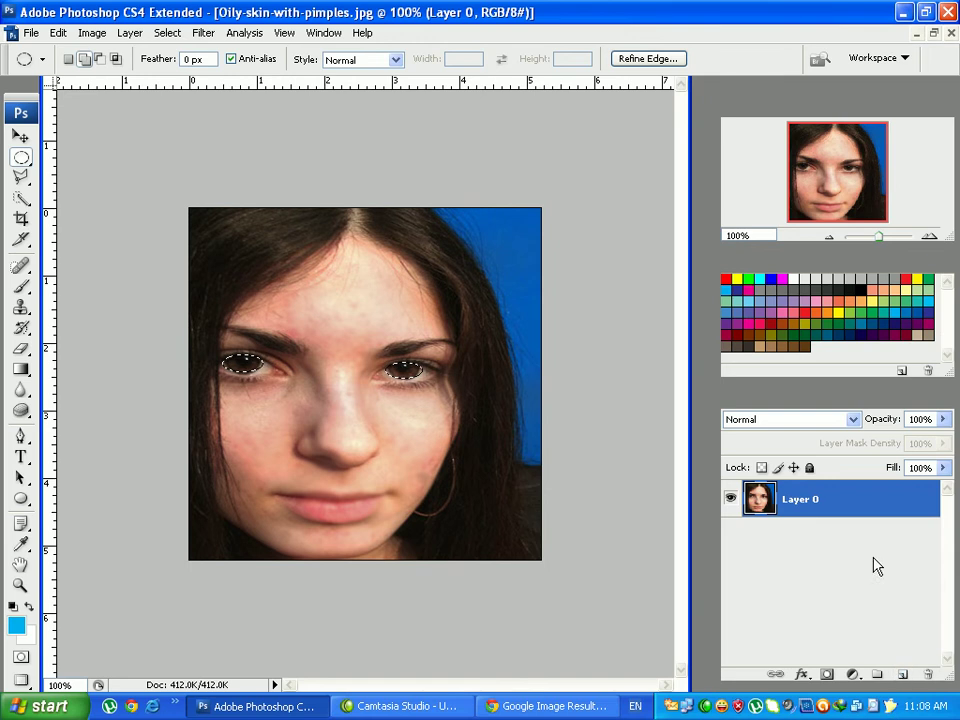
- Duplicate Layer 0 within the same document under the name Layer 0 copy
right_click(833, 504)
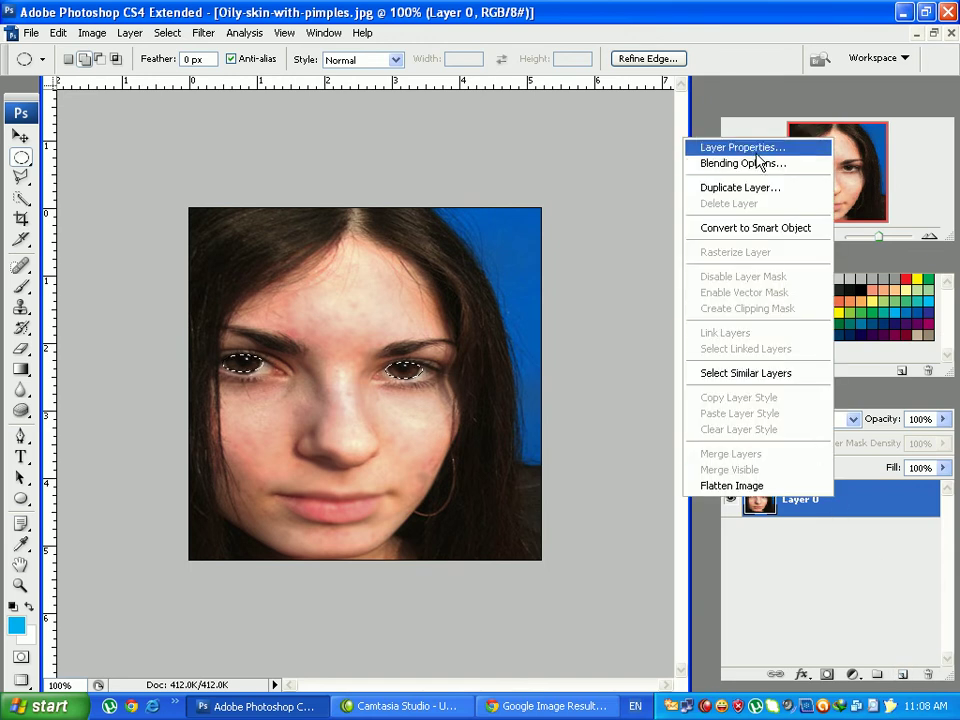
click(760, 188)
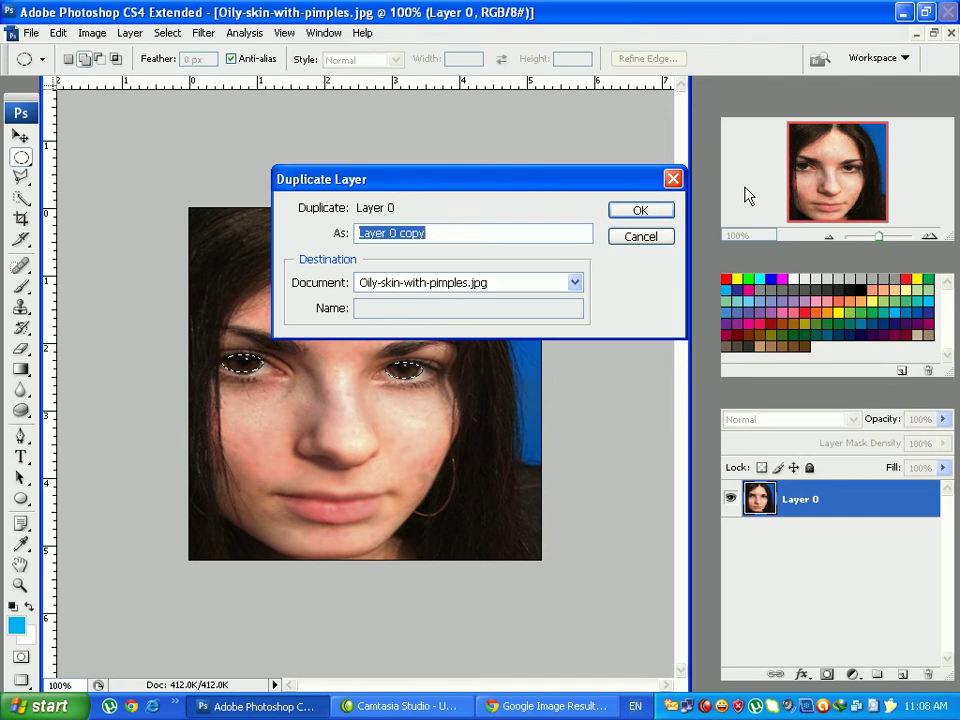
click(641, 212)
- Compare the two layers by switching their visibility, clear the eye selection, and leave only Layer 0 copy shown
click(731, 536)
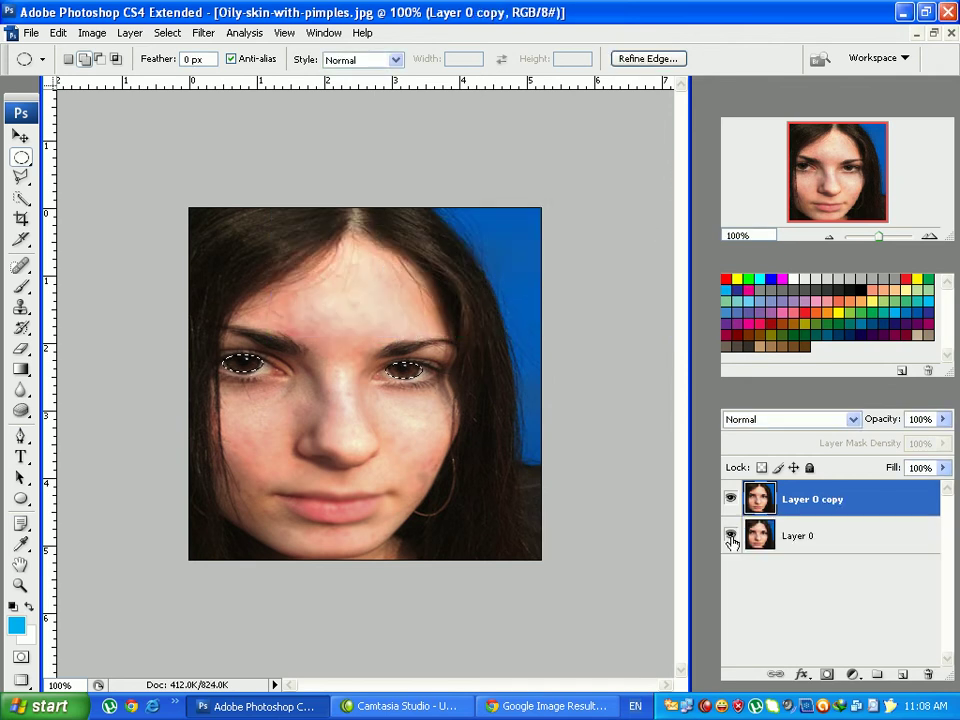
click(731, 499)
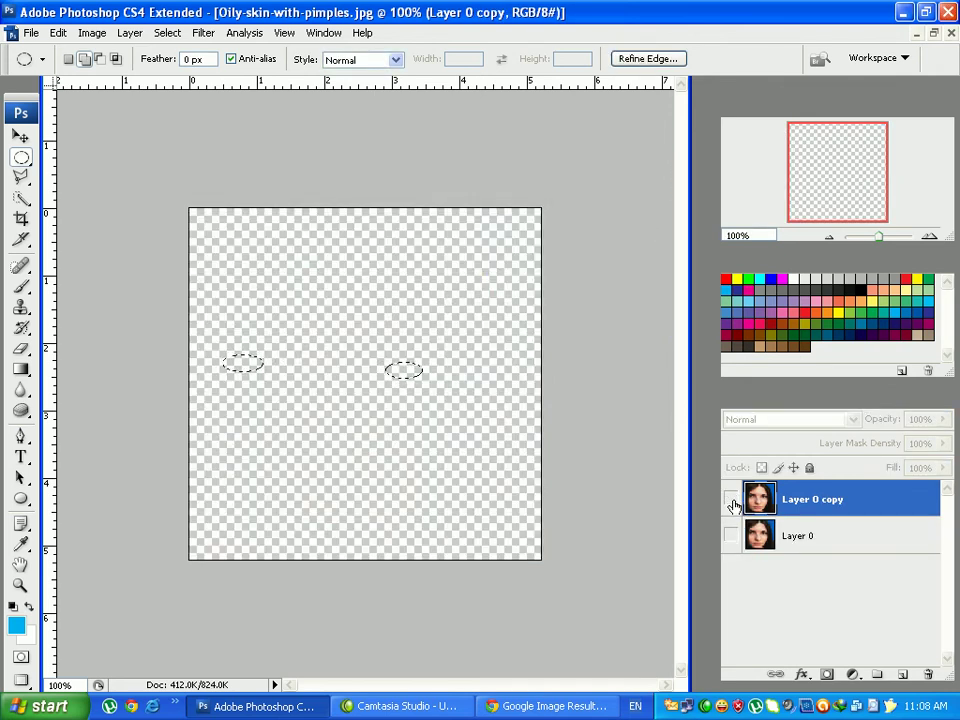
click(731, 500)
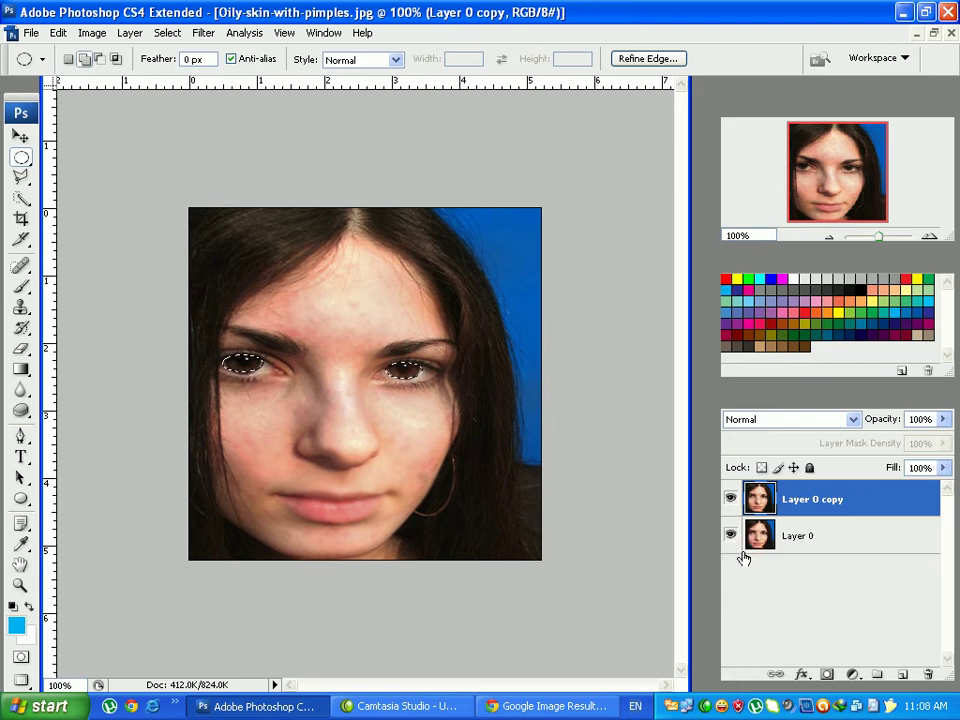
click(731, 536)
click(732, 500)
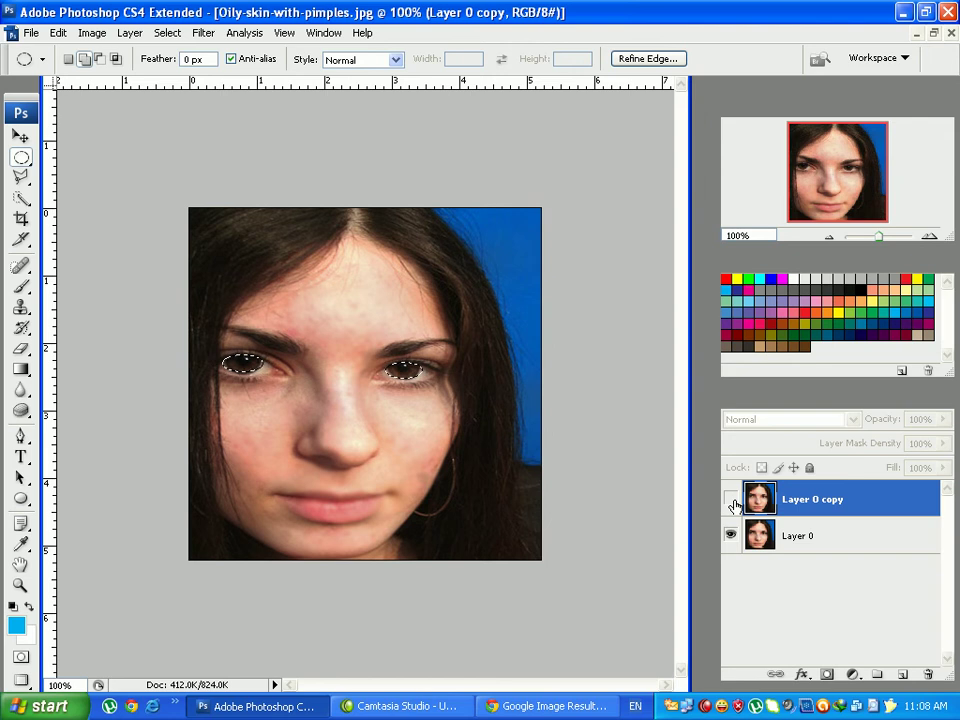
key(ctrl+d)
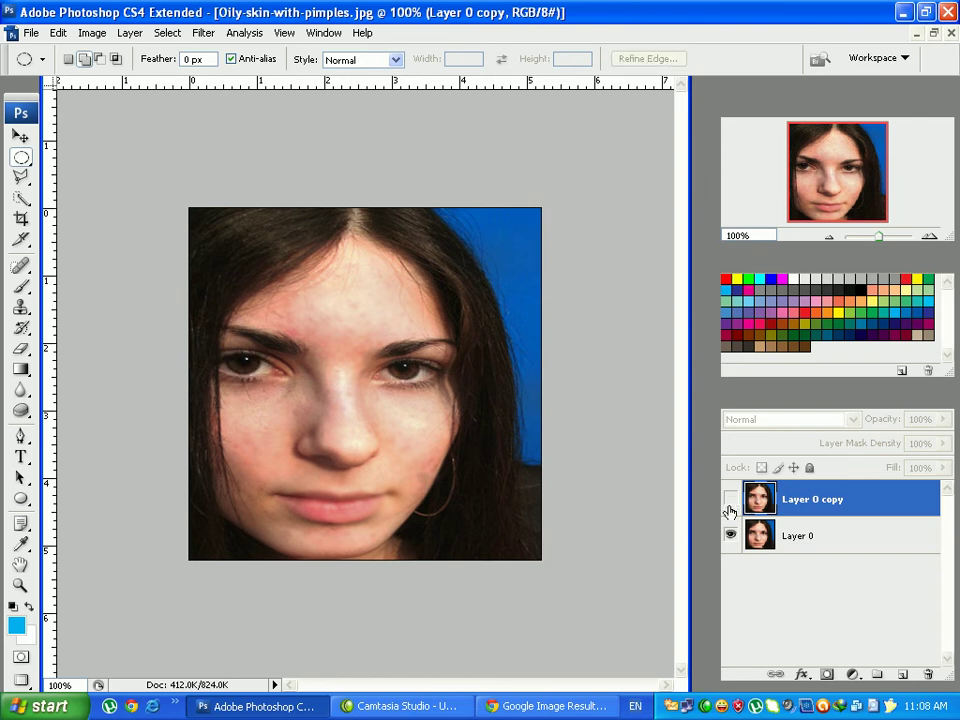
click(731, 536)
click(731, 500)
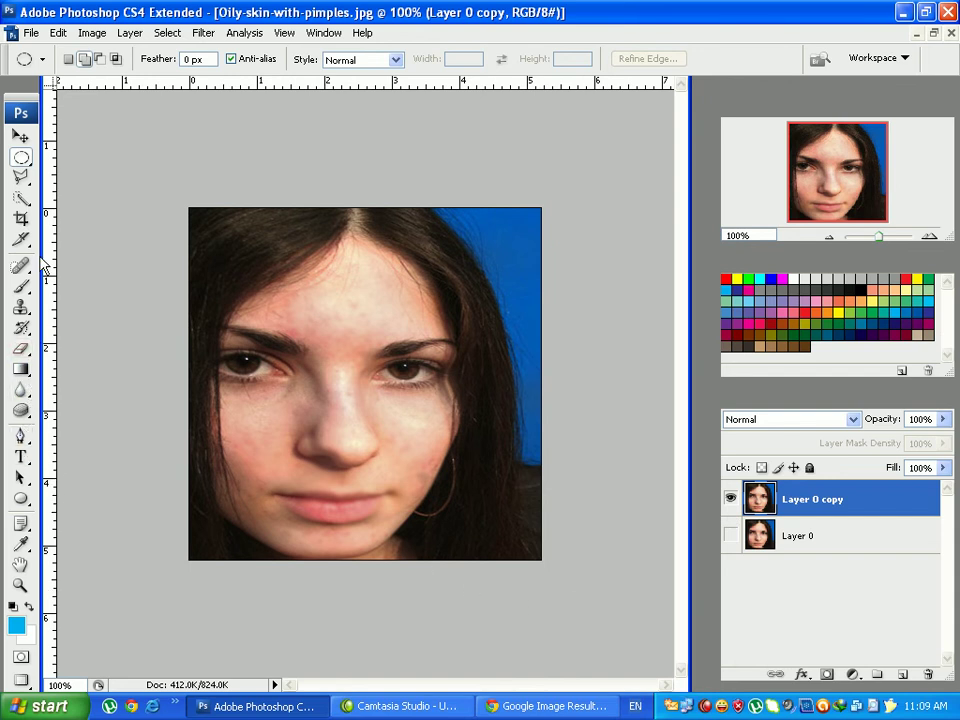
- Select the iris of the eye on the image's left side with the Quick Selection Tool, using a 6 px brush at about 300% zoom
click(20, 198)
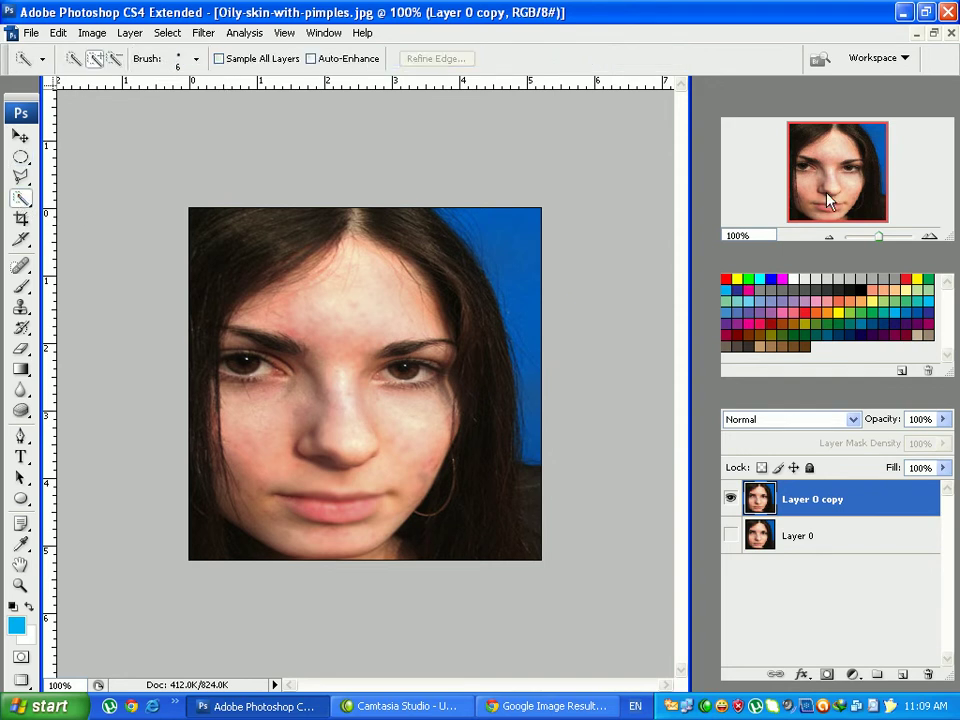
drag(881, 242, 888, 237)
drag(840, 180, 819, 182)
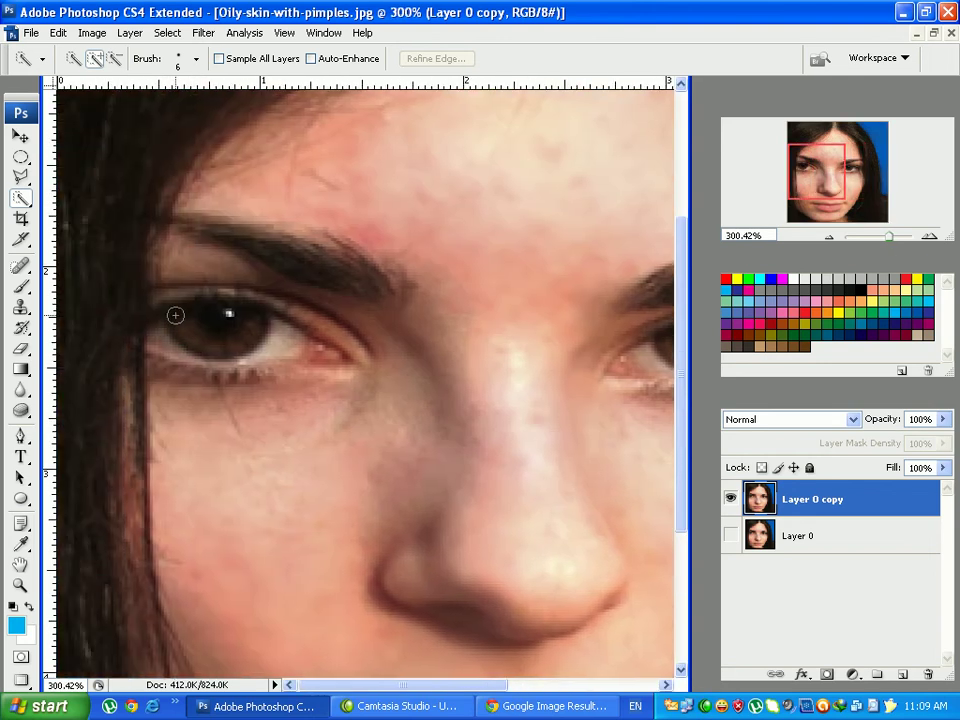
mouse_move(190, 321)
mouse_down()
mouse_move(206, 326)
mouse_move(201, 319)
mouse_up()
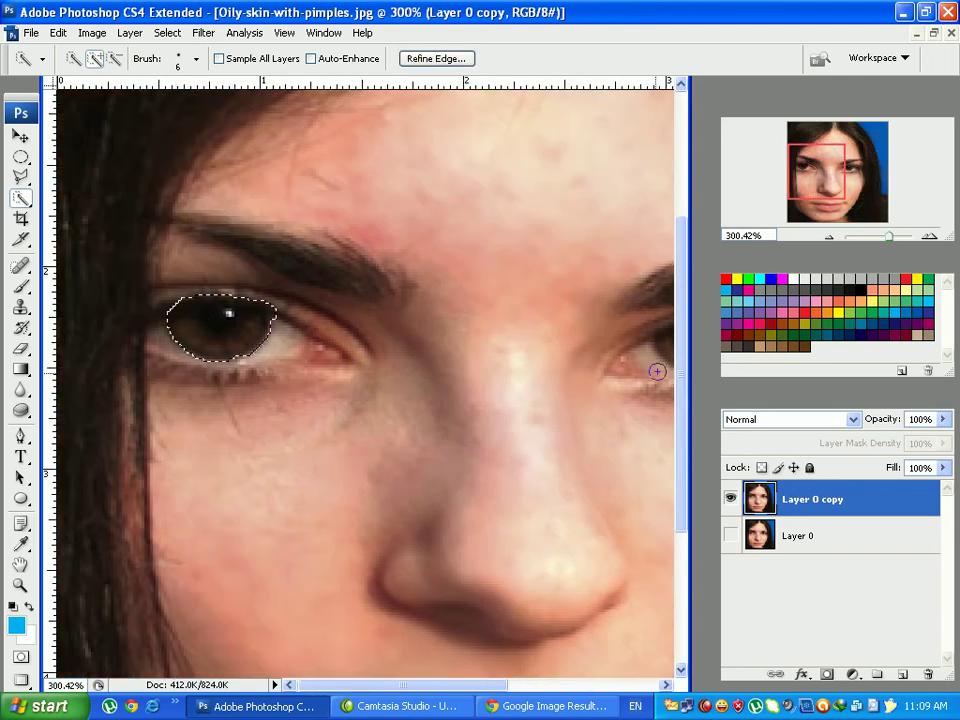
- Add the iris of the eye on the image's right side to the selection with the Quick Selection Tool
drag(461, 686, 538, 685)
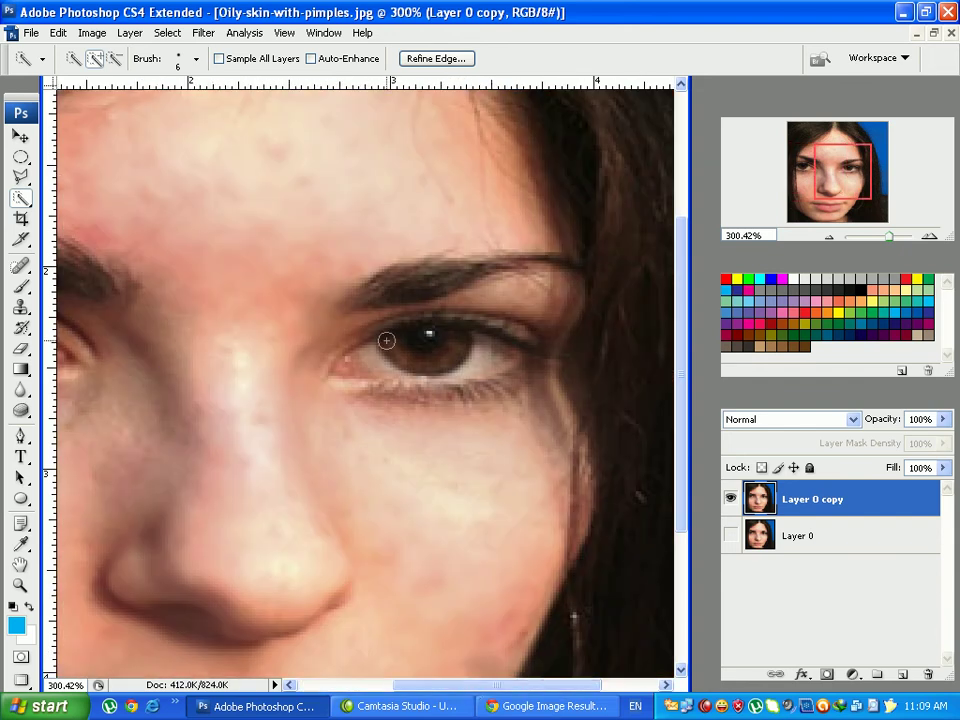
drag(388, 341, 411, 343)
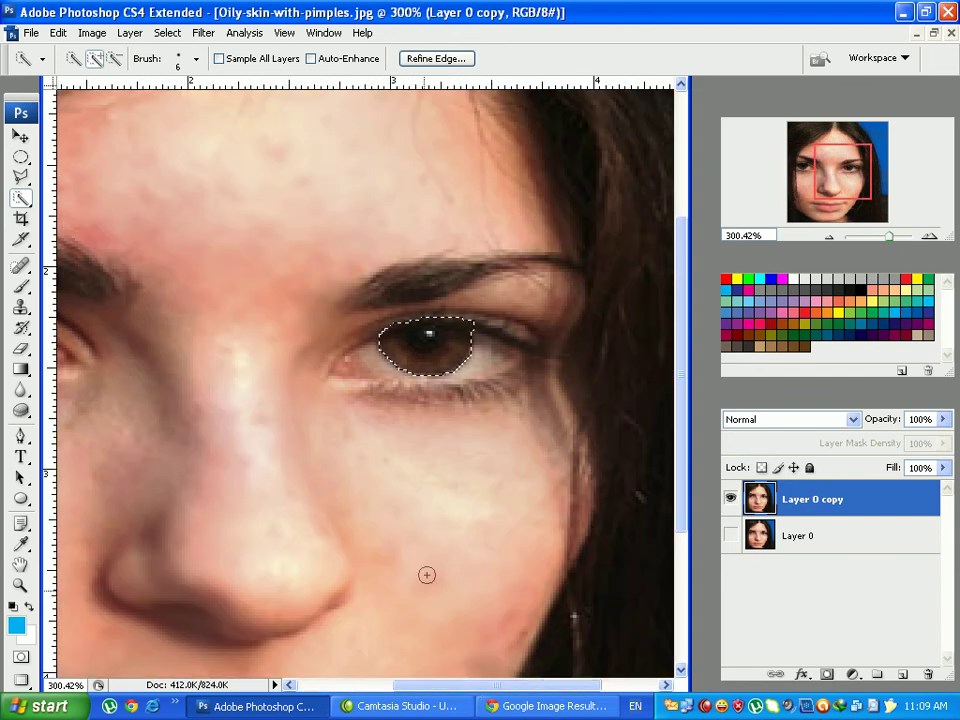
drag(428, 686, 363, 688)
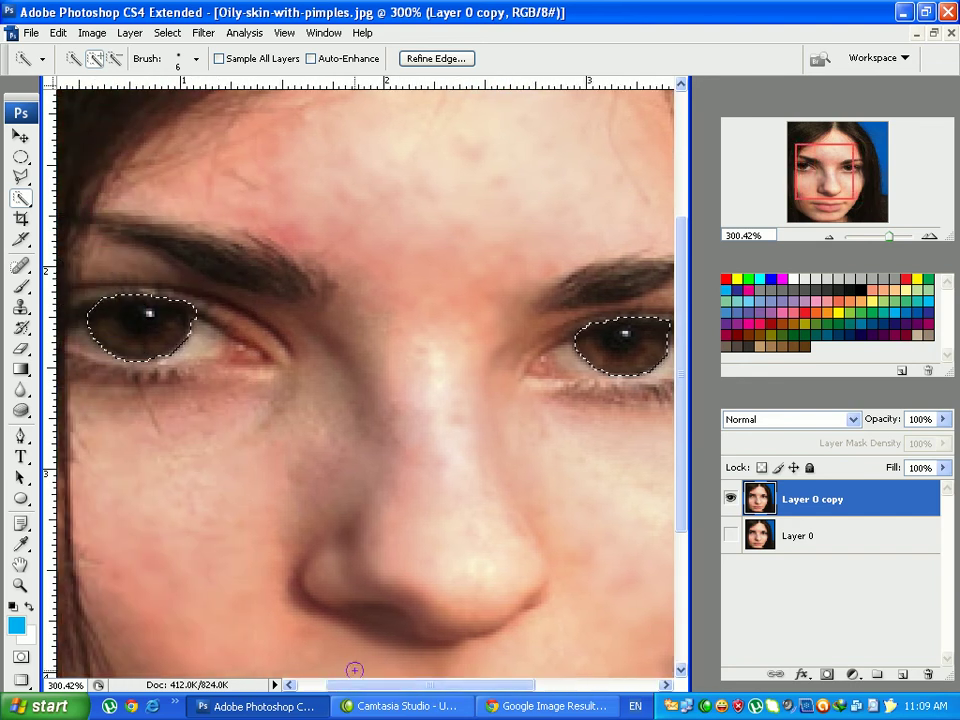
- Recolour both selected irises dark blue with Hue/Saturation, using a hue of -128 and a saturation of -66
click(93, 32)
mouse_move(118, 84)
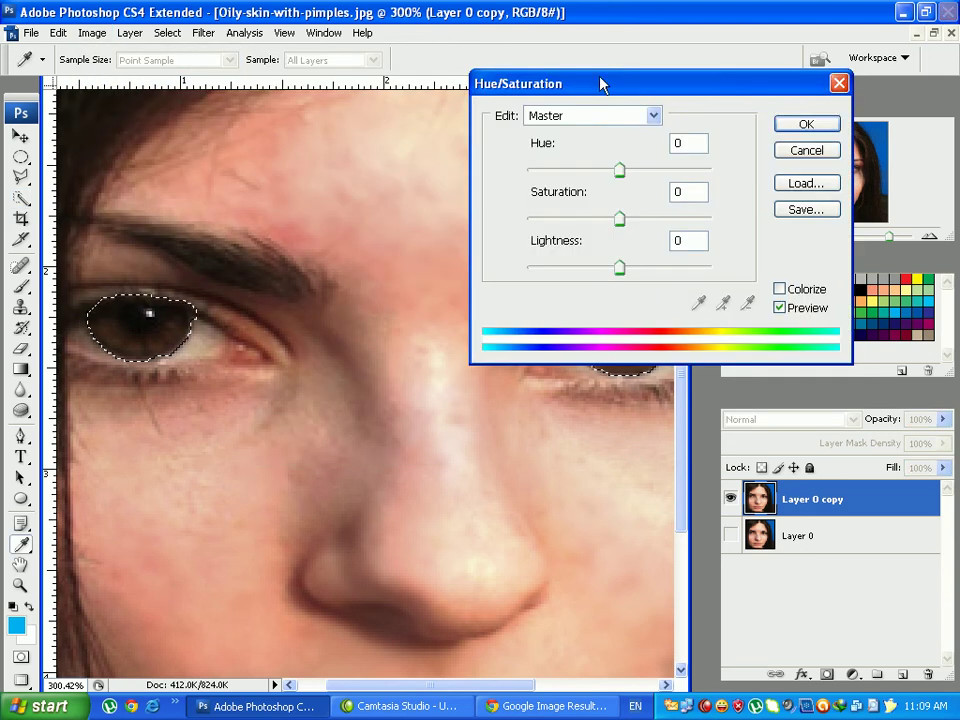
drag(630, 88, 545, 437)
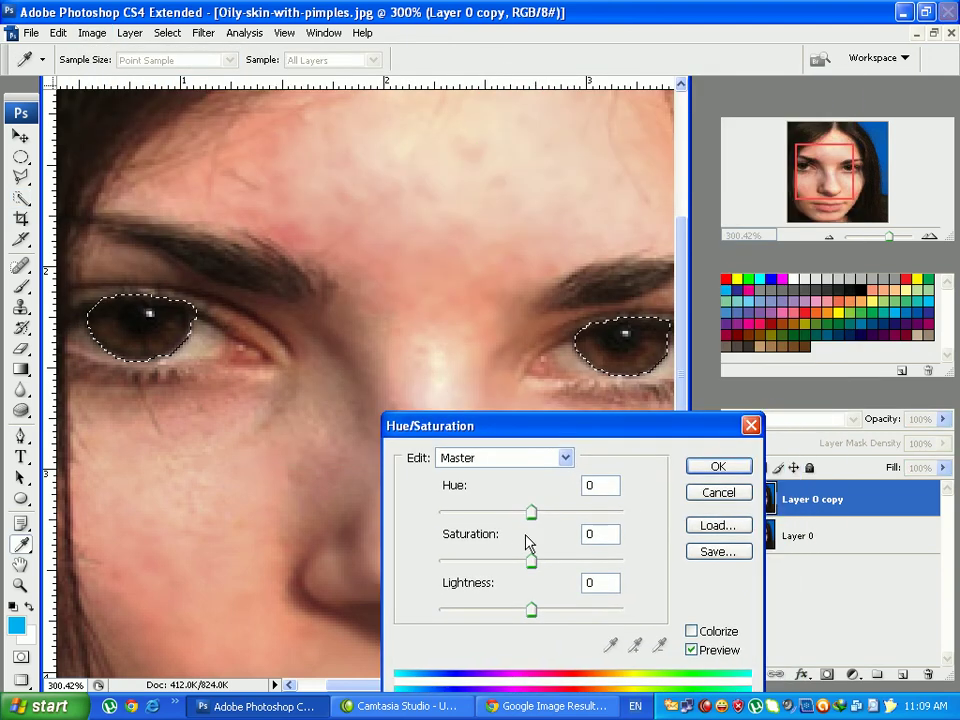
drag(530, 513, 482, 512)
drag(531, 560, 479, 560)
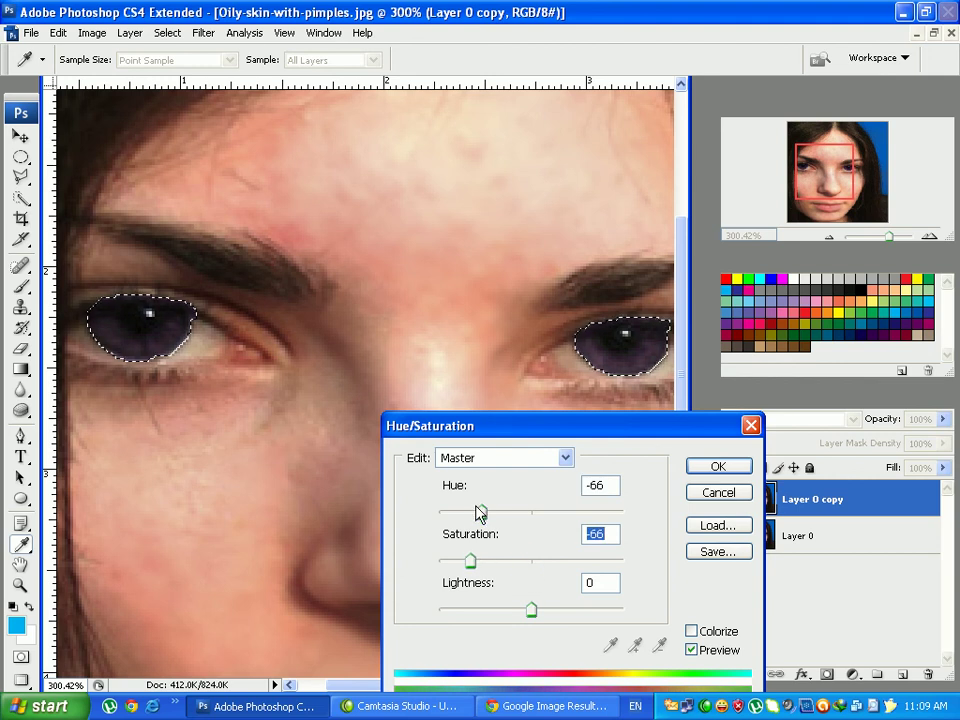
drag(481, 514, 459, 520)
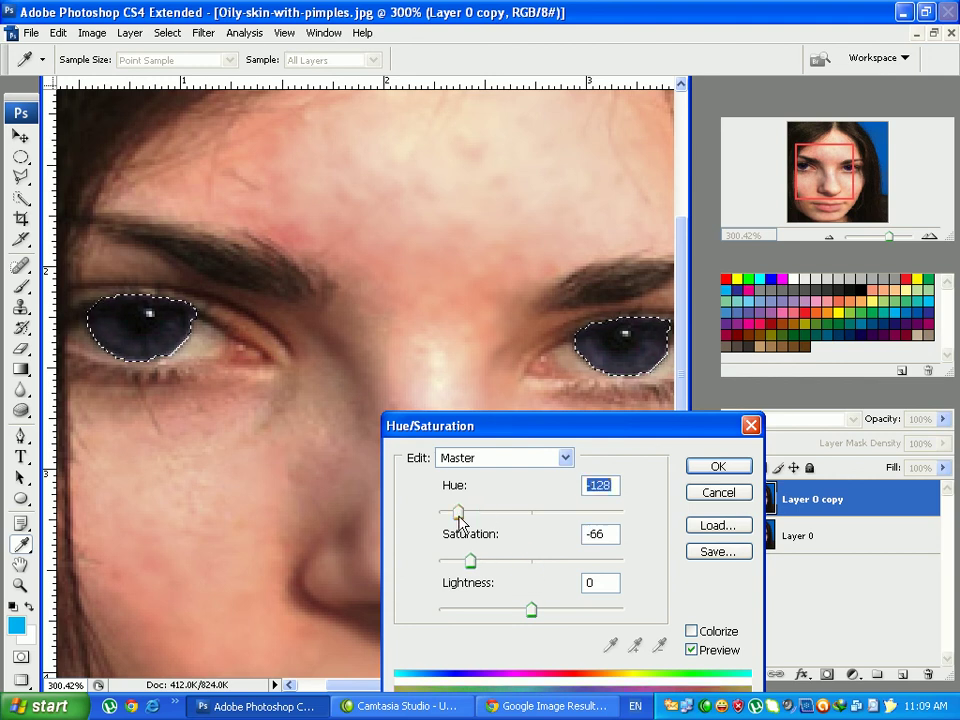
click(702, 469)
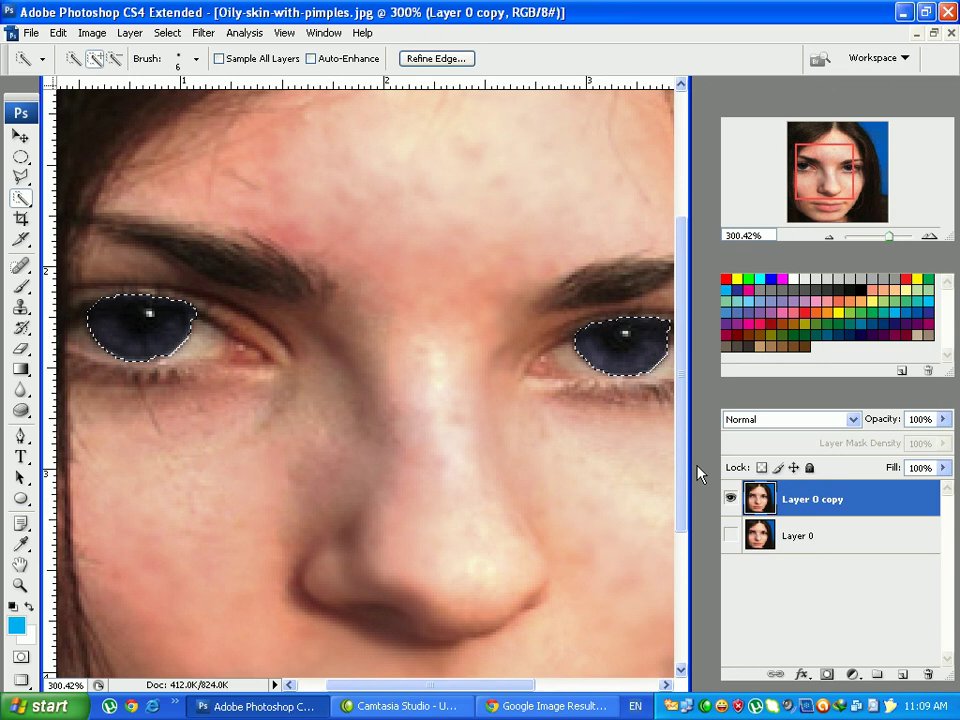
- Clear the eye selection and make Layer 0 visible together with Layer 0 copy
key(ctrl+d)
click(730, 537)
mouse_move(886, 238)
mouse_down()
mouse_move(868, 245)
mouse_move(880, 244)
mouse_up()
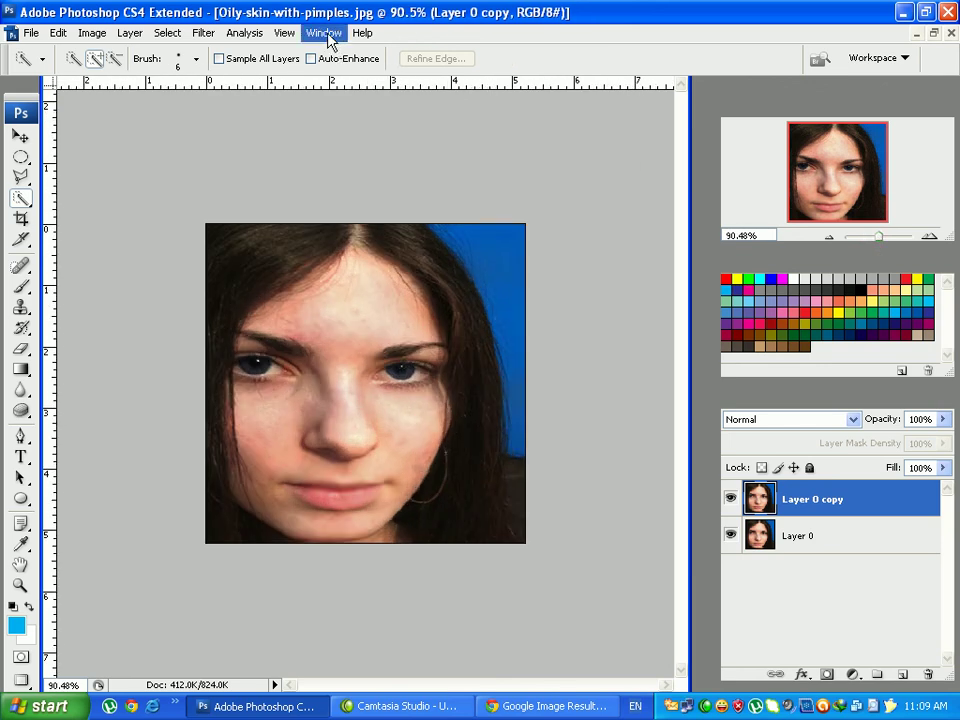
- Open the frame animation for the portrait and duplicate its first frame as a second one
click(284, 32)
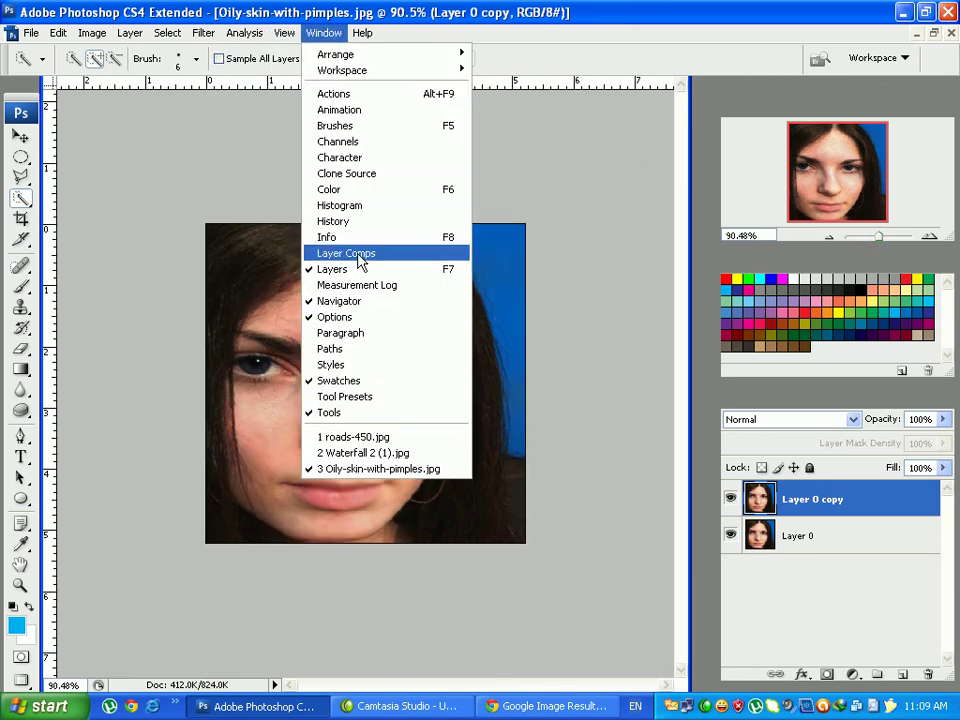
click(349, 113)
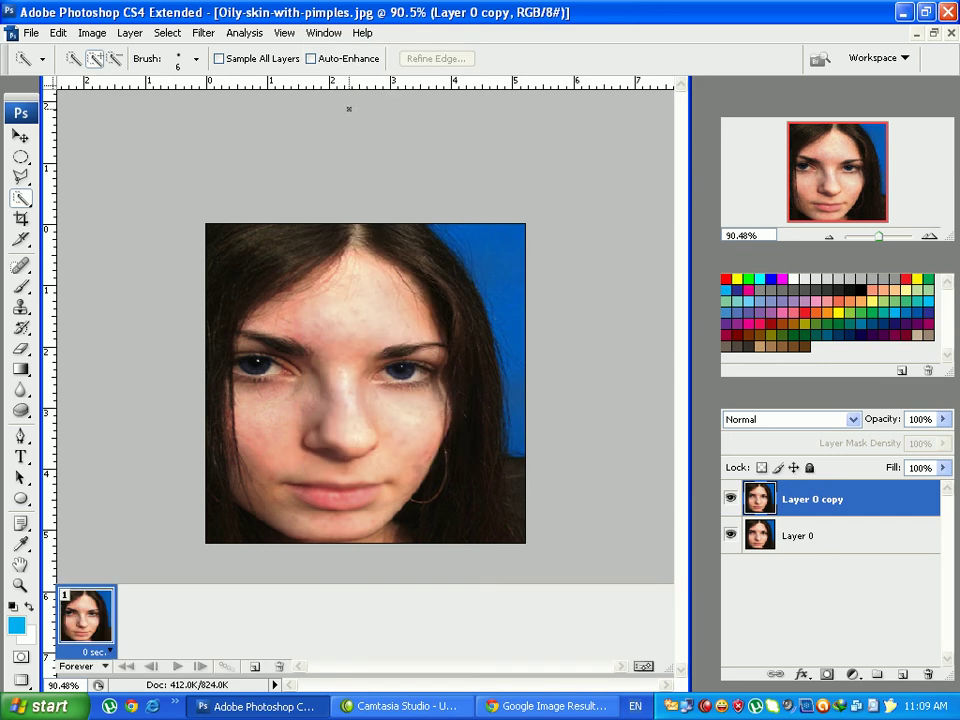
click(257, 667)
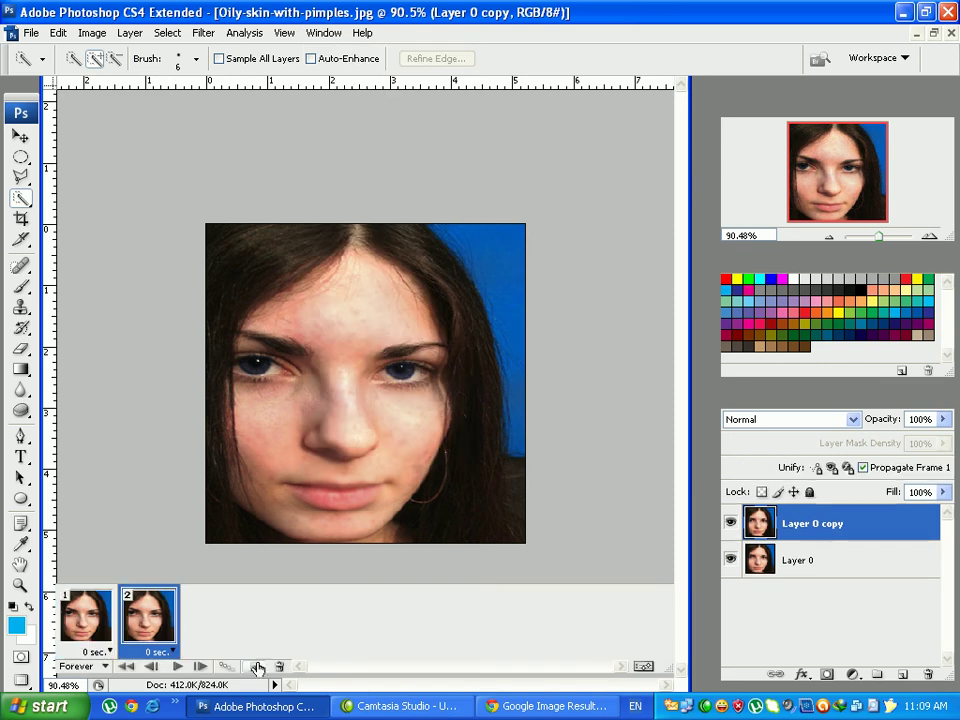
- Show only Layer 0 in animation frame 1 and only Layer 0 copy in frame 2
click(85, 625)
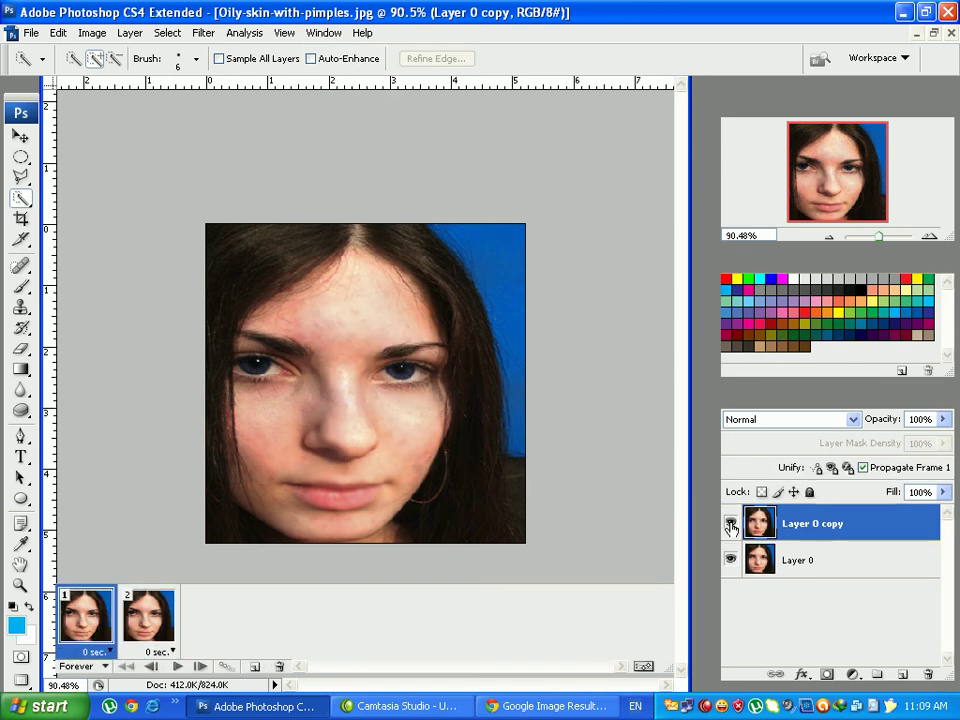
click(148, 618)
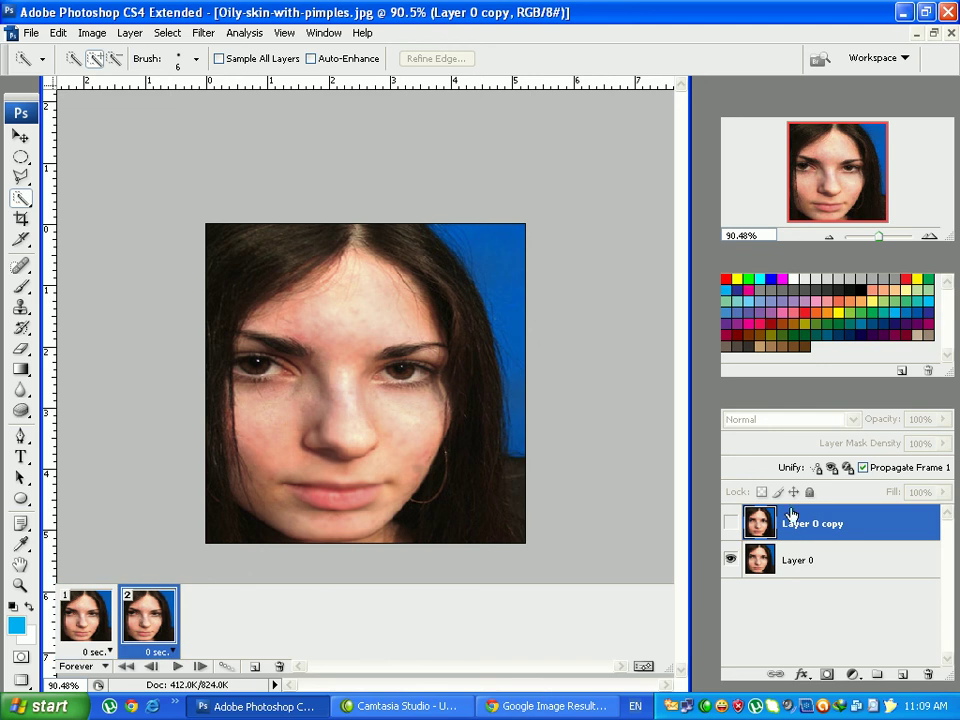
click(731, 523)
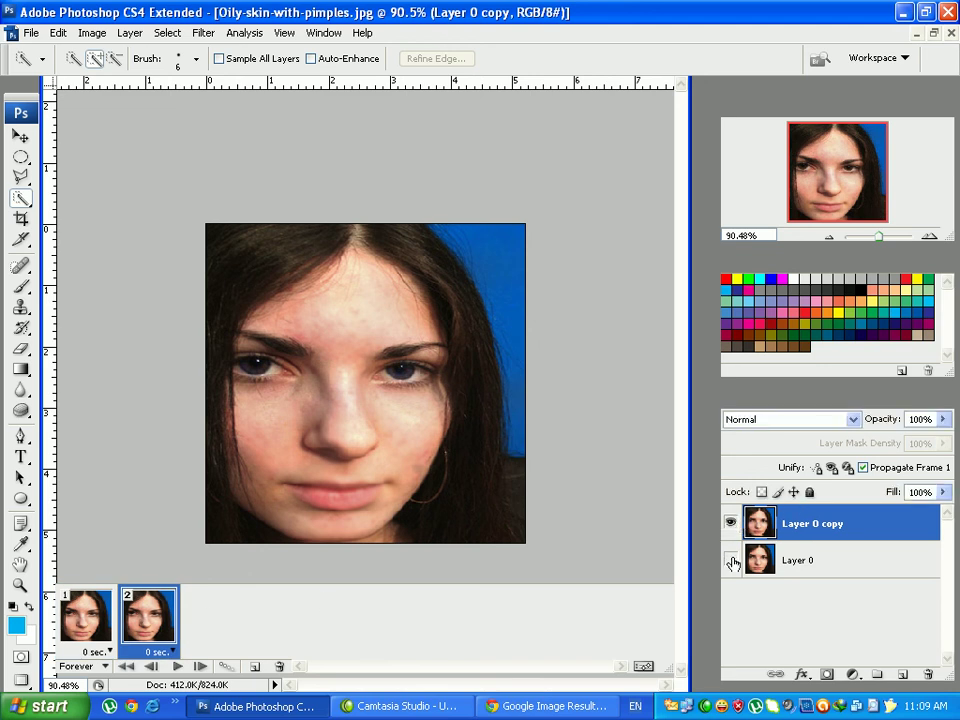
- Set the delay of both animation frames to 0.5 seconds
click(110, 652)
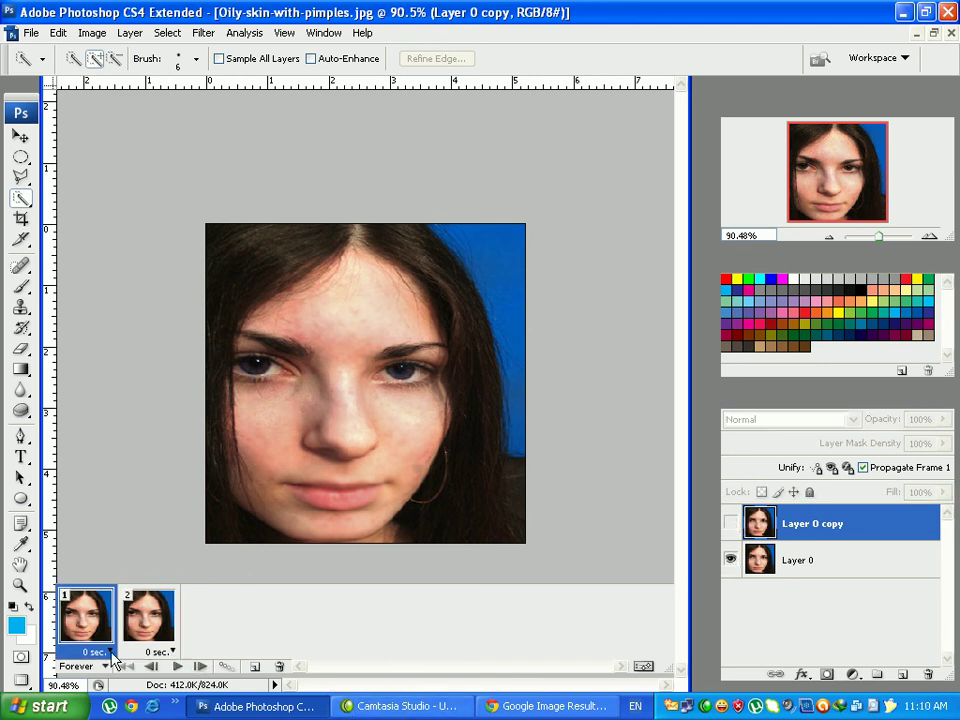
click(111, 652)
click(88, 521)
click(155, 652)
click(158, 518)
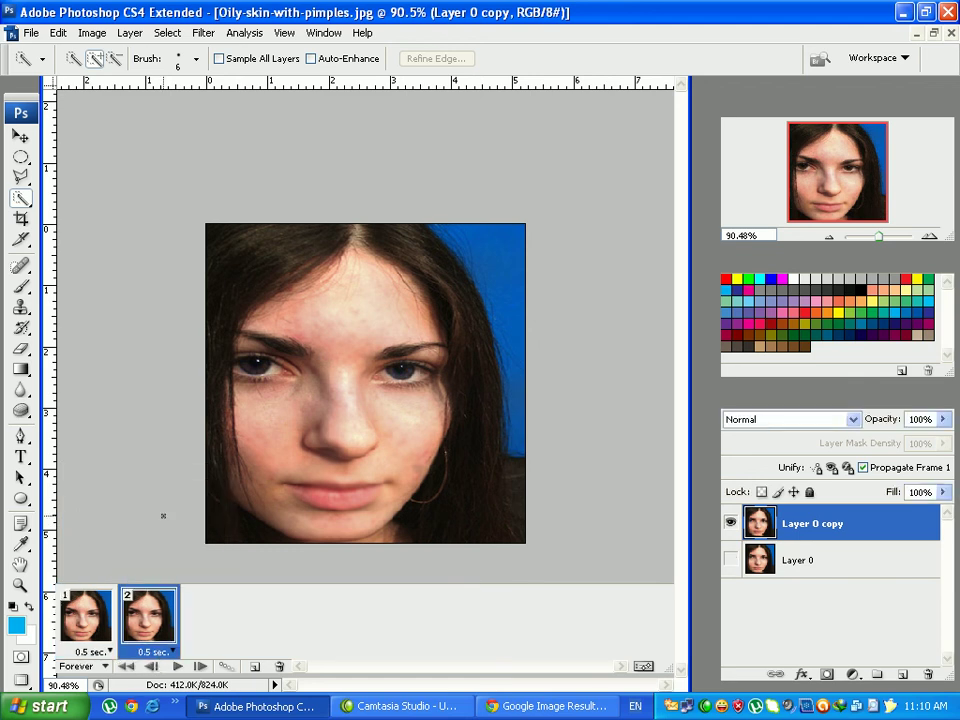
- Play the two-frame animation to examine the change between the original and recoloured eyes
click(177, 666)
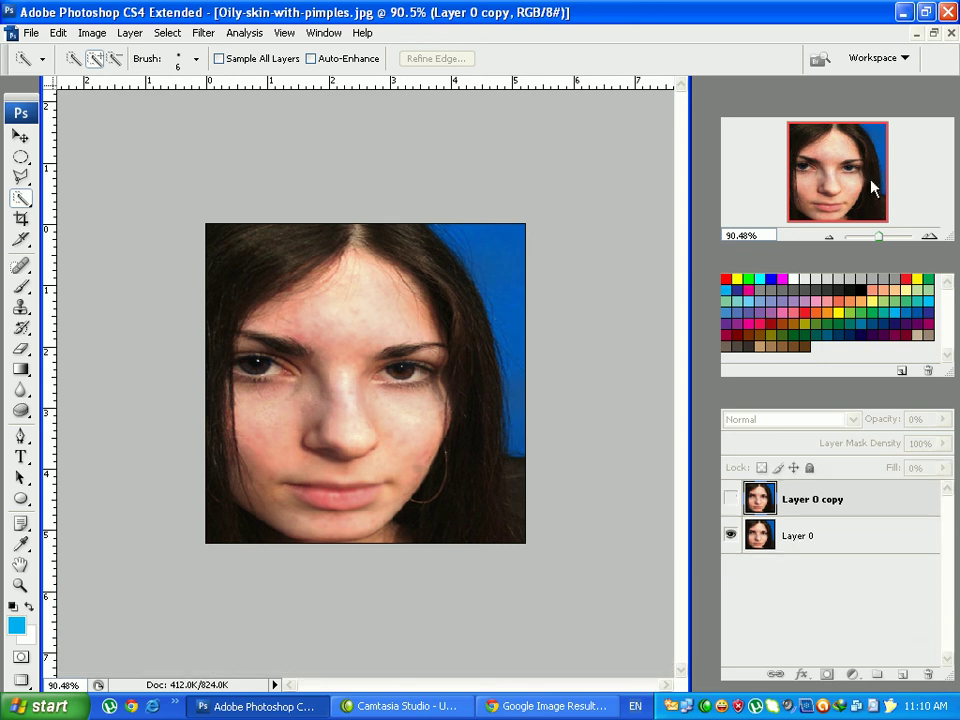
mouse_move(880, 237)
mouse_down()
mouse_move(872, 245)
mouse_move(882, 238)
mouse_up()
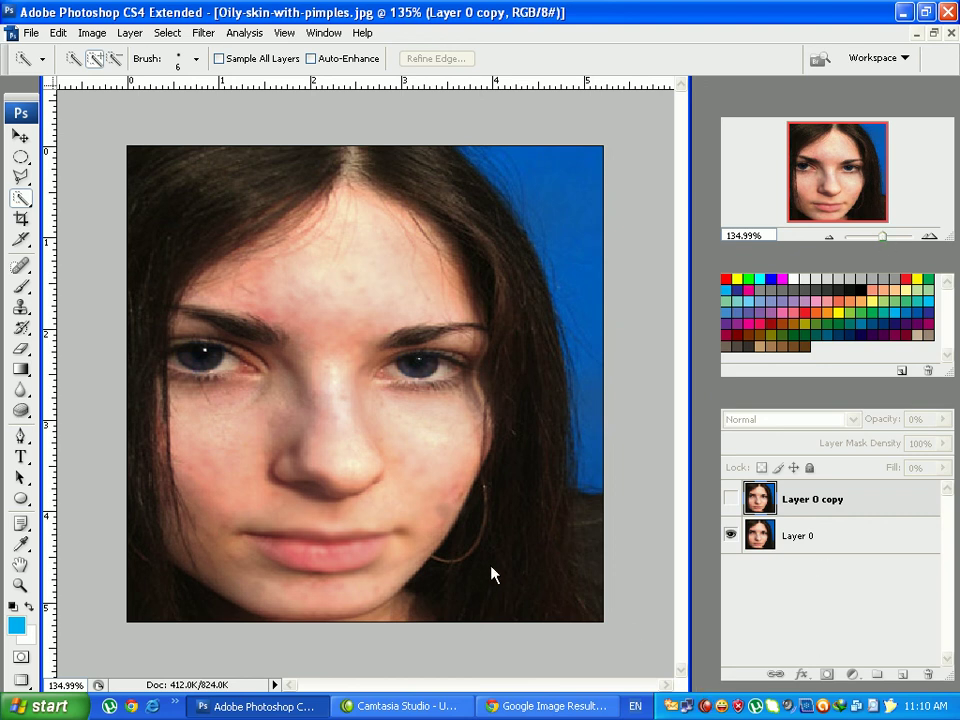
key(ctrl+z)
key(ctrl+z)
key(ctrl+z)
click(706, 707)
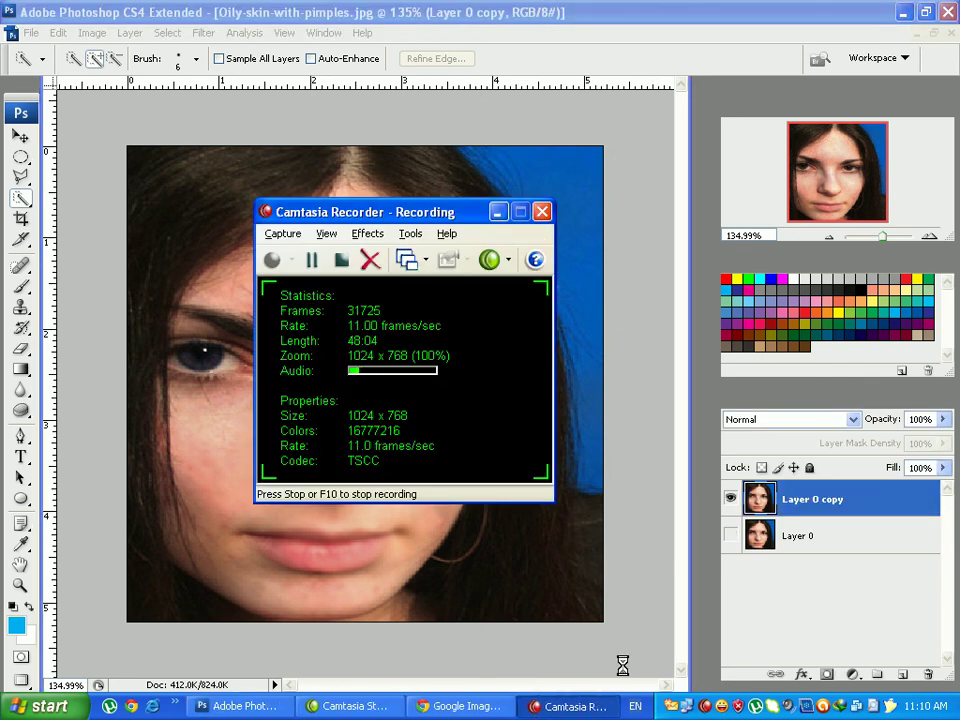